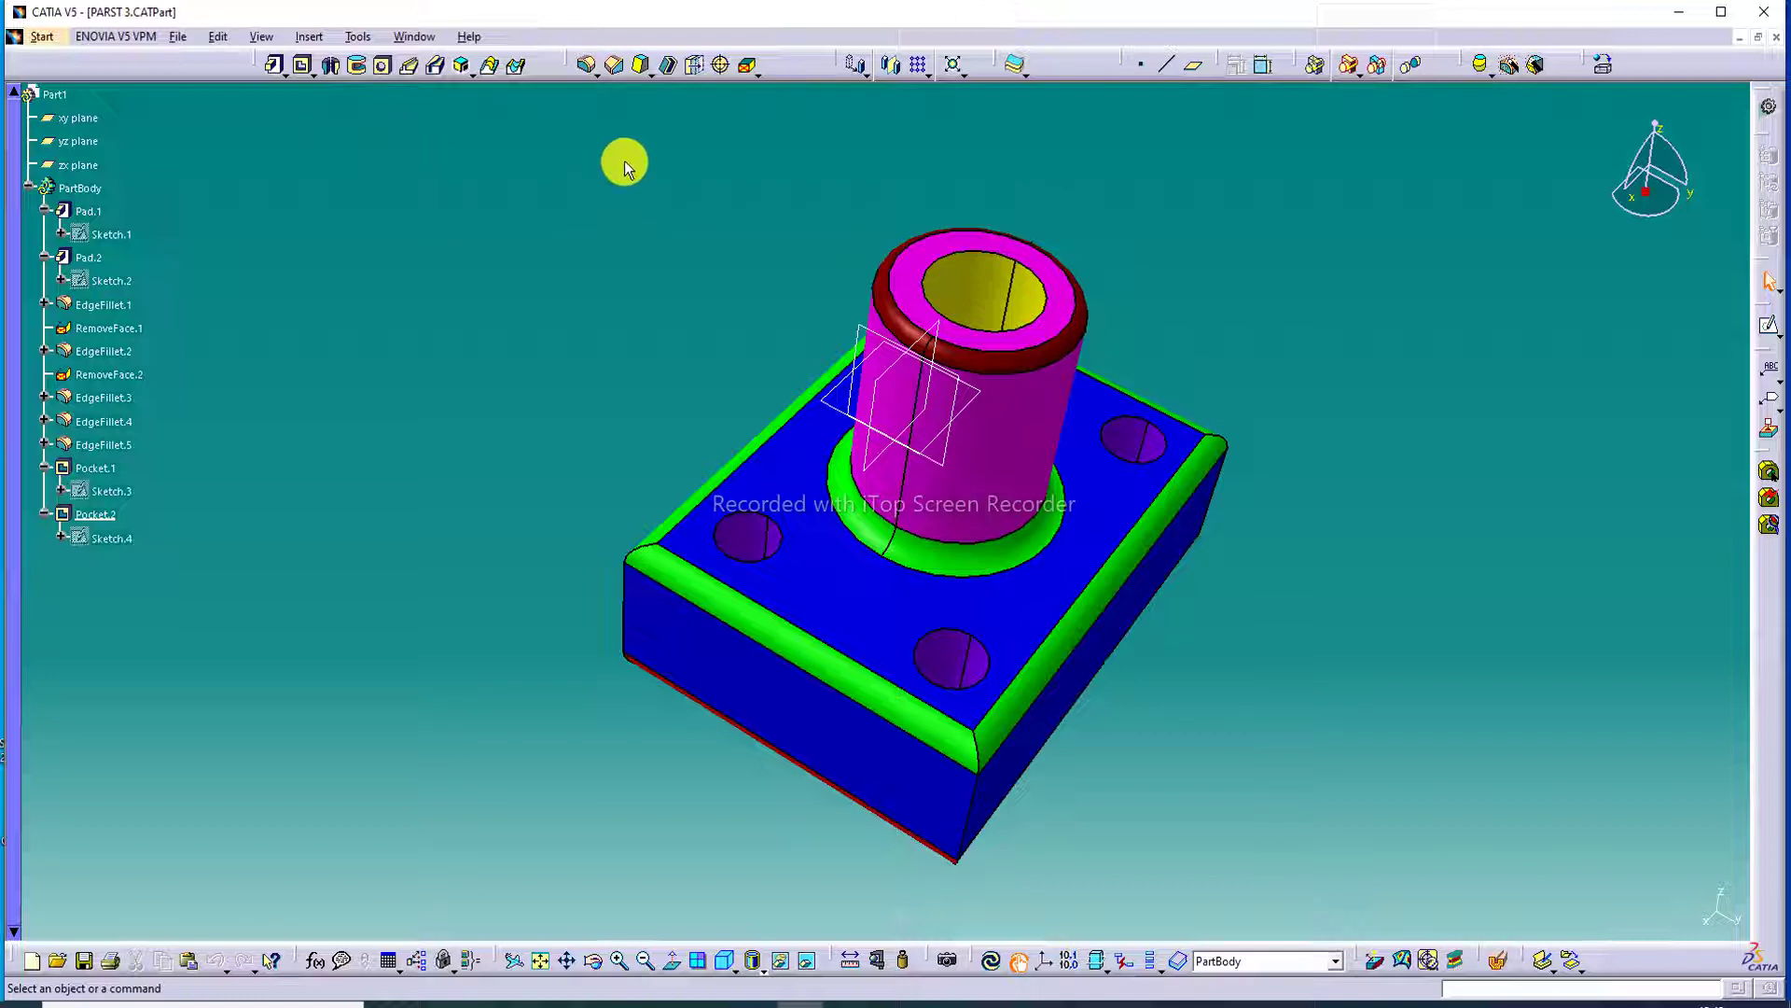
Step: Create a new A3 ISO drawing of the part in Drafting, using the automatic front, top and left view layout
left_click(43, 38)
mouse_move(122, 89)
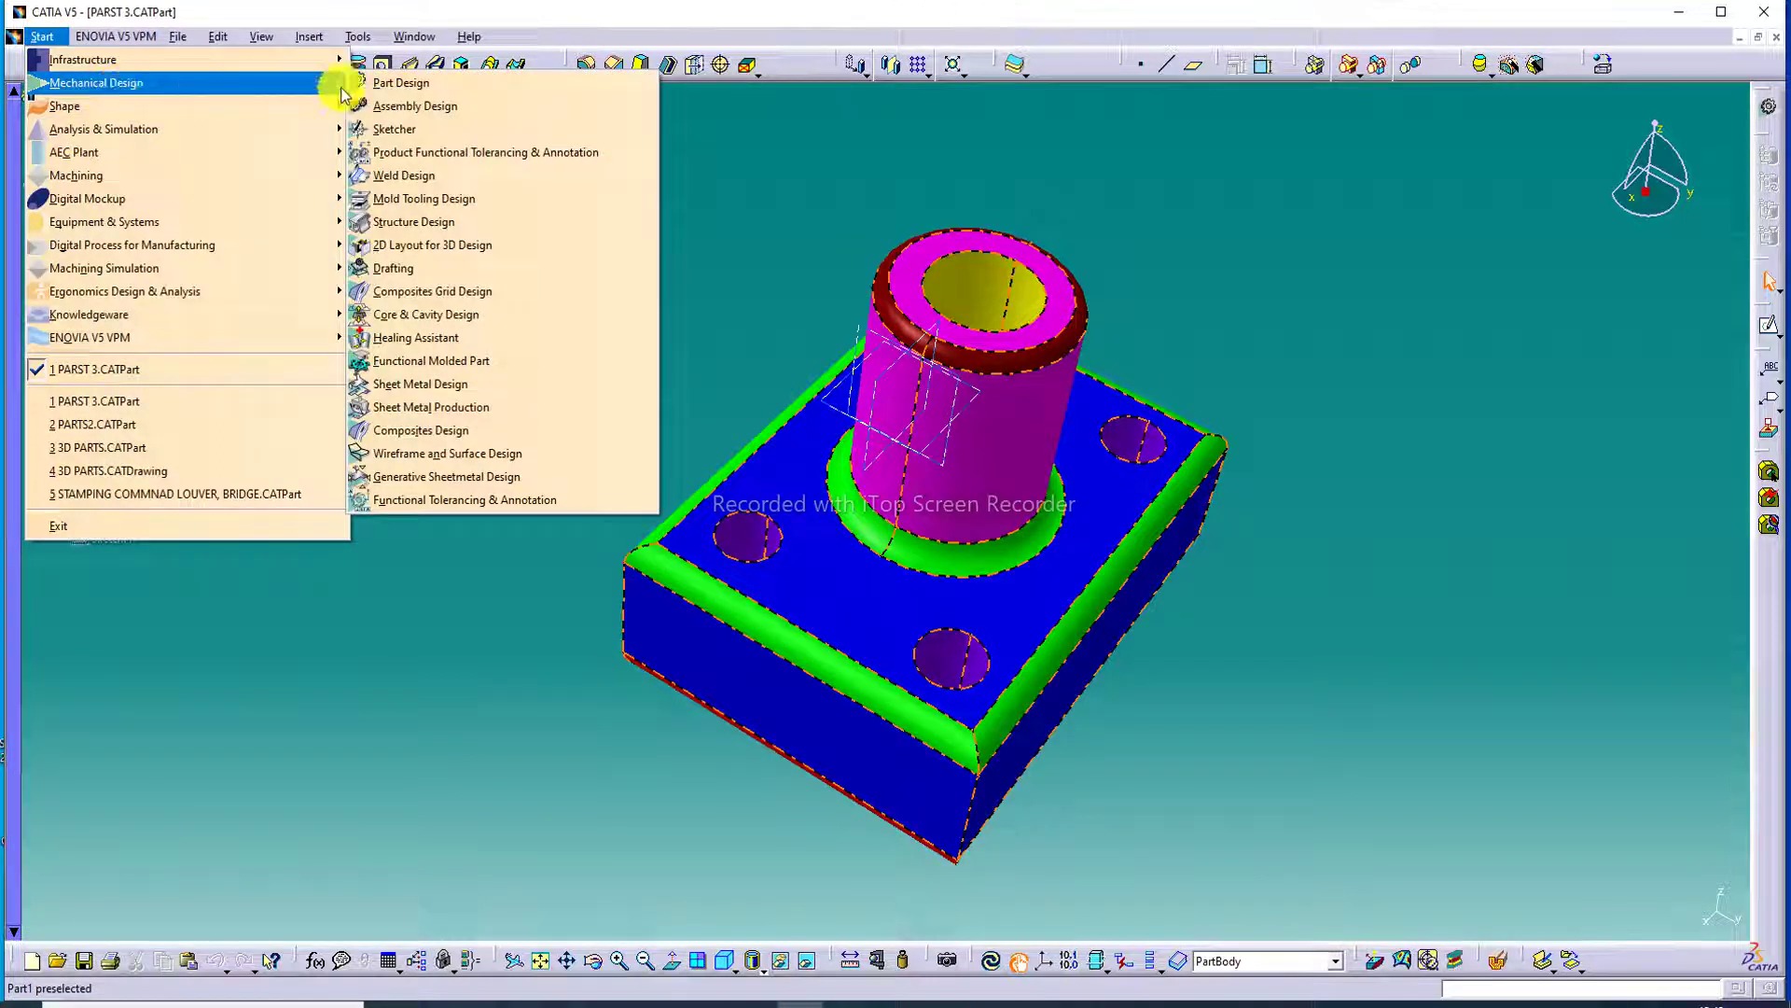
left_click(411, 268)
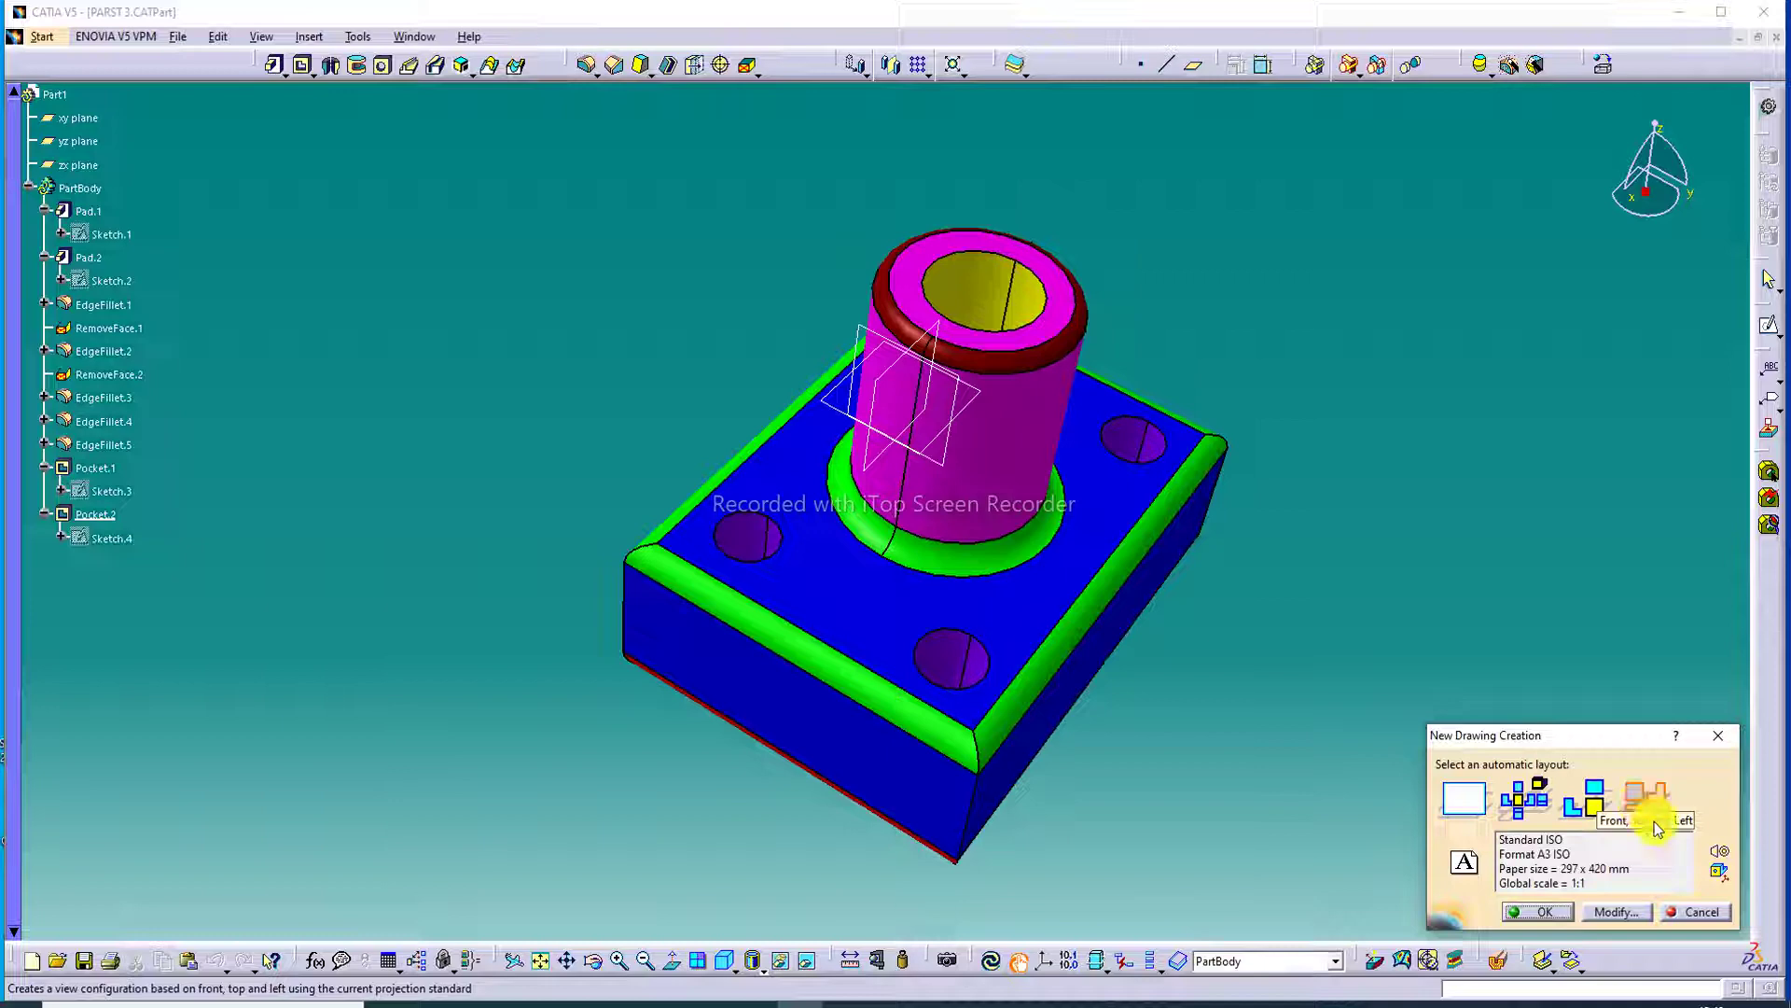
left_click(1535, 911)
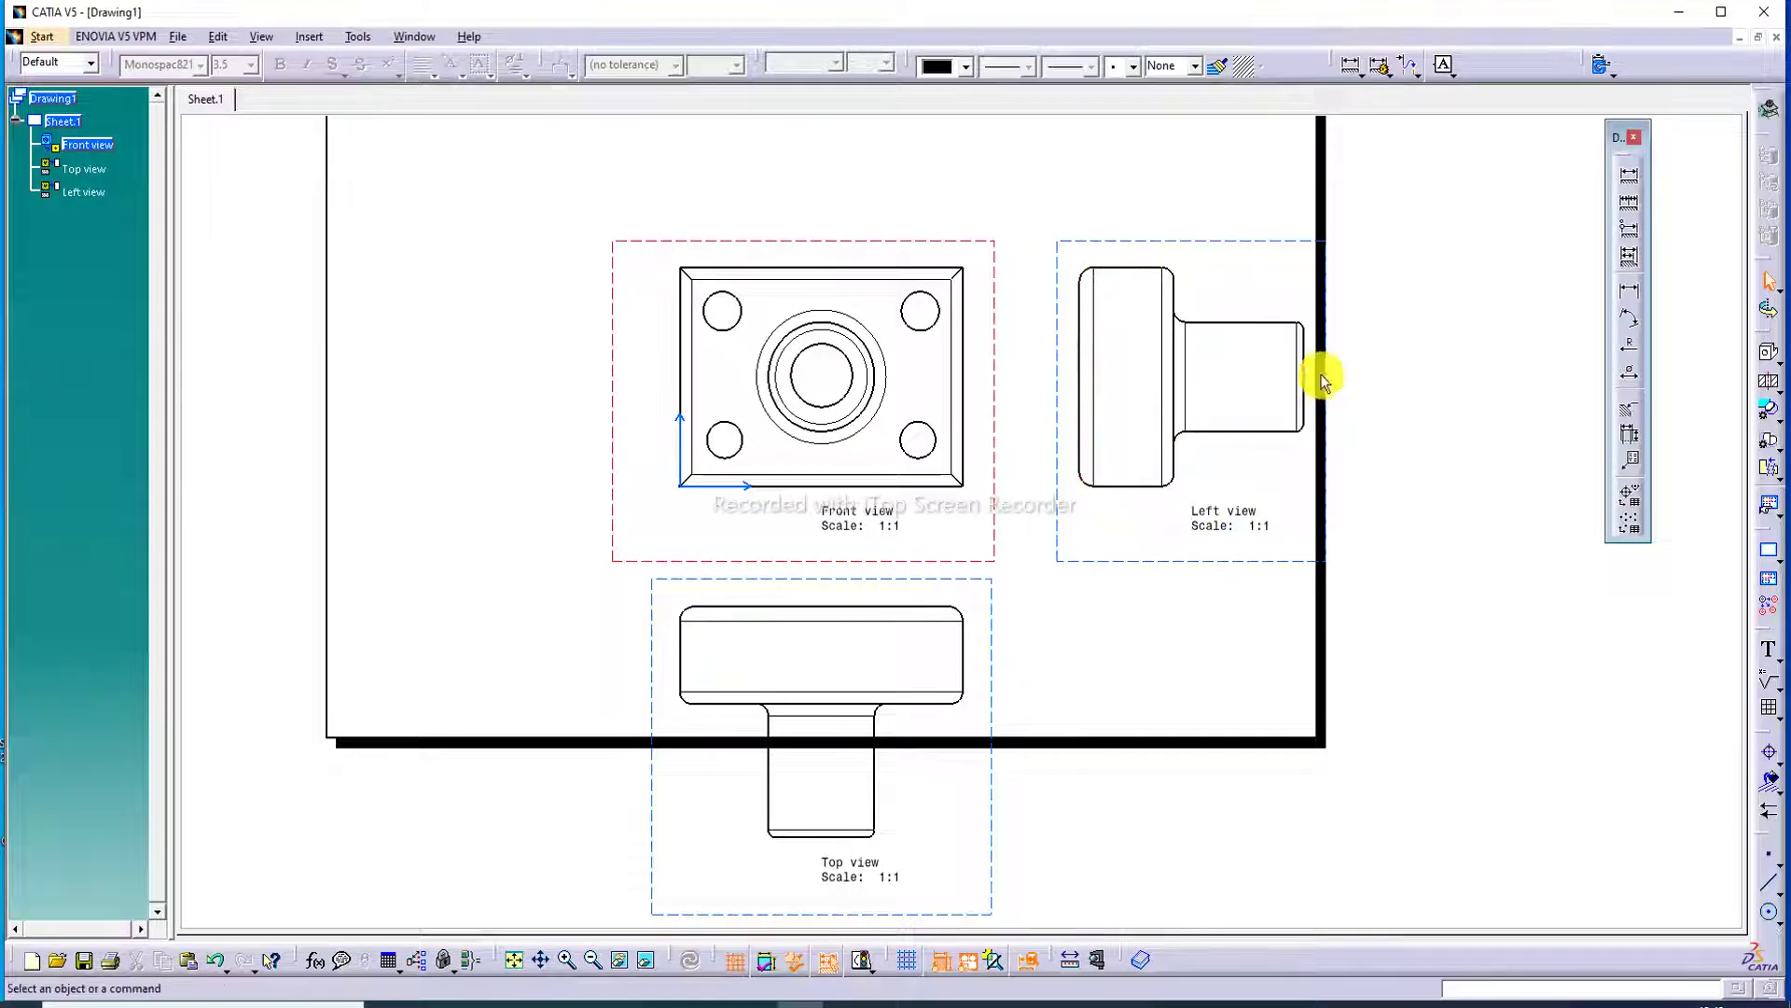
Step: Reposition the front, top and left views toward the sheet's upper-left corner so that all three fit inside the sheet border
left_click(514, 960)
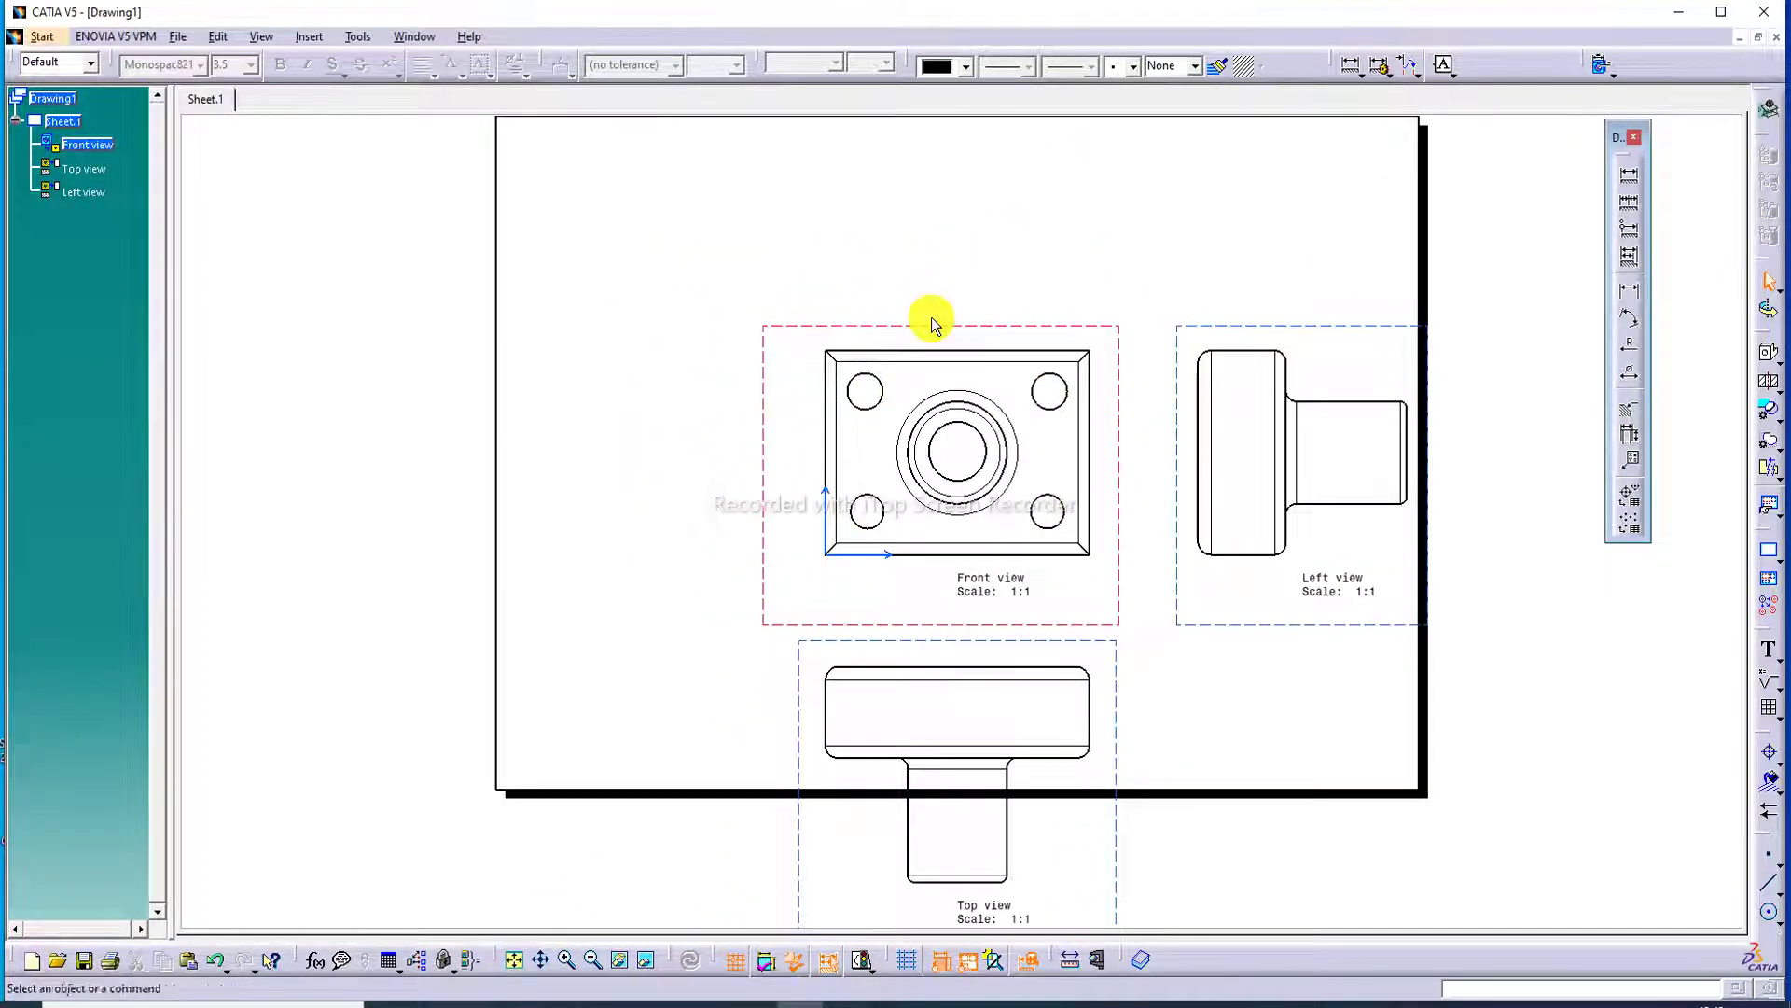
left_click_drag(927, 327, 743, 159)
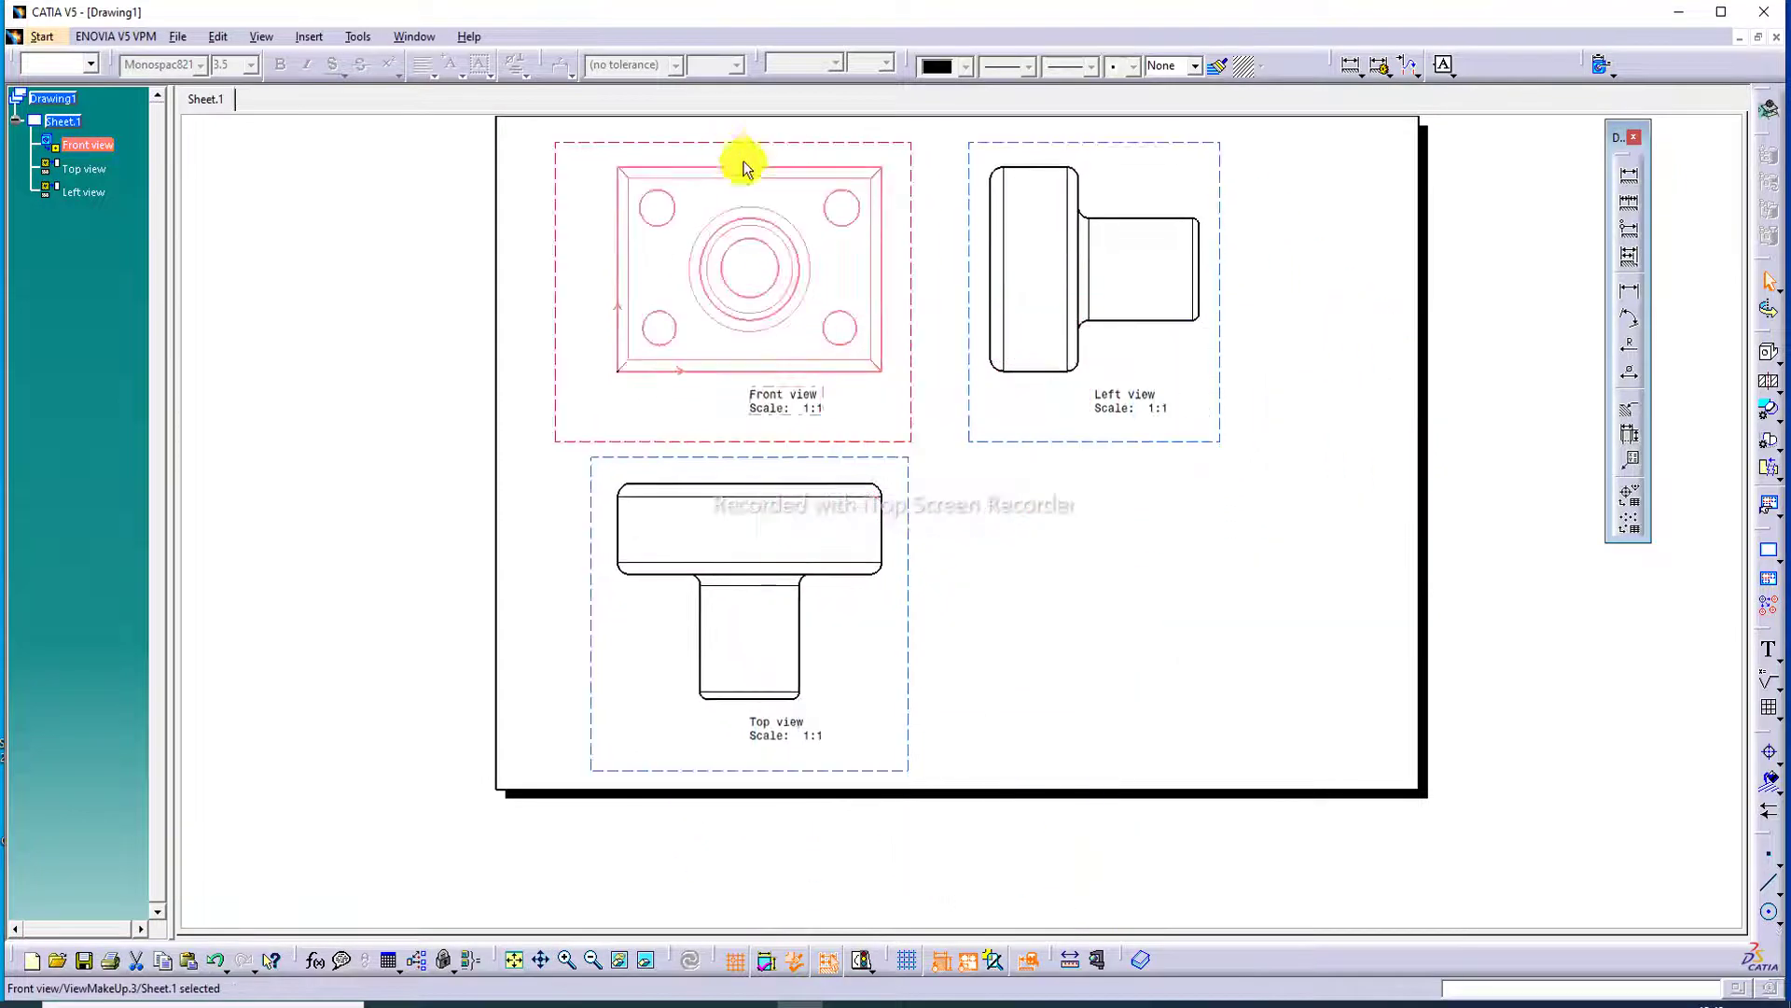
left_click_drag(825, 464, 761, 470)
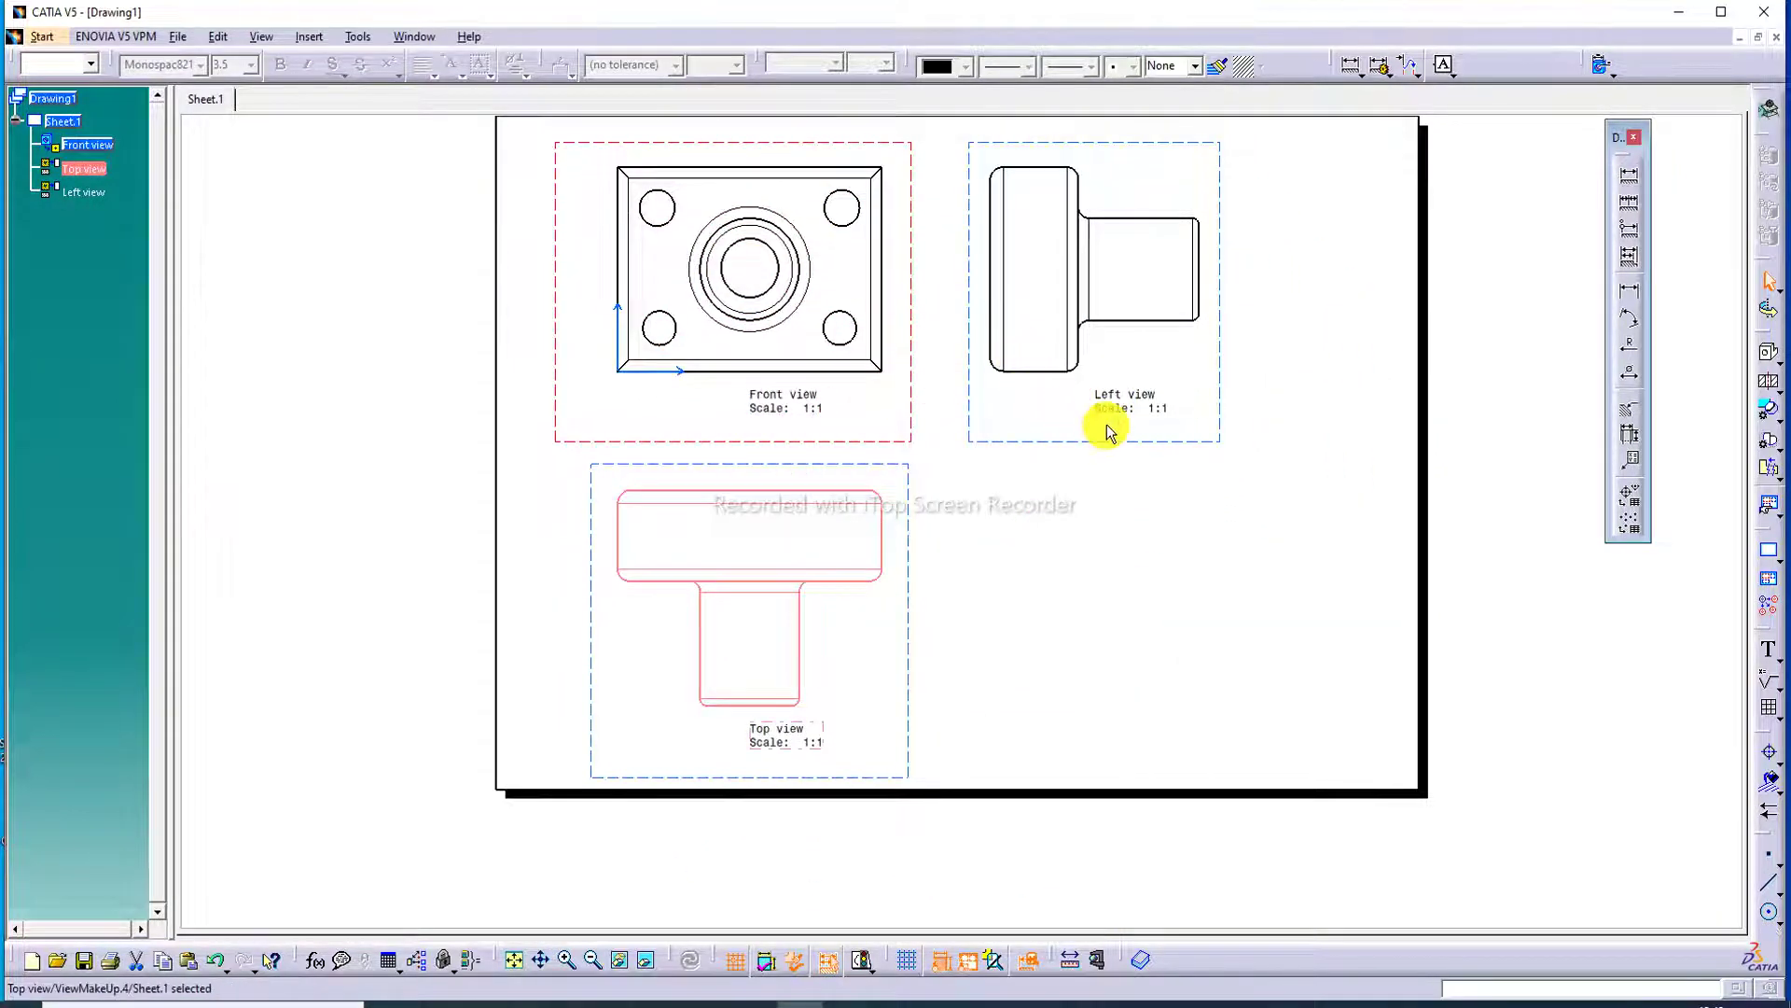
left_click_drag(981, 448, 960, 444)
mouse_move(544, 264)
left_mouse_down()
mouse_move(520, 249)
mouse_move(533, 258)
left_mouse_up()
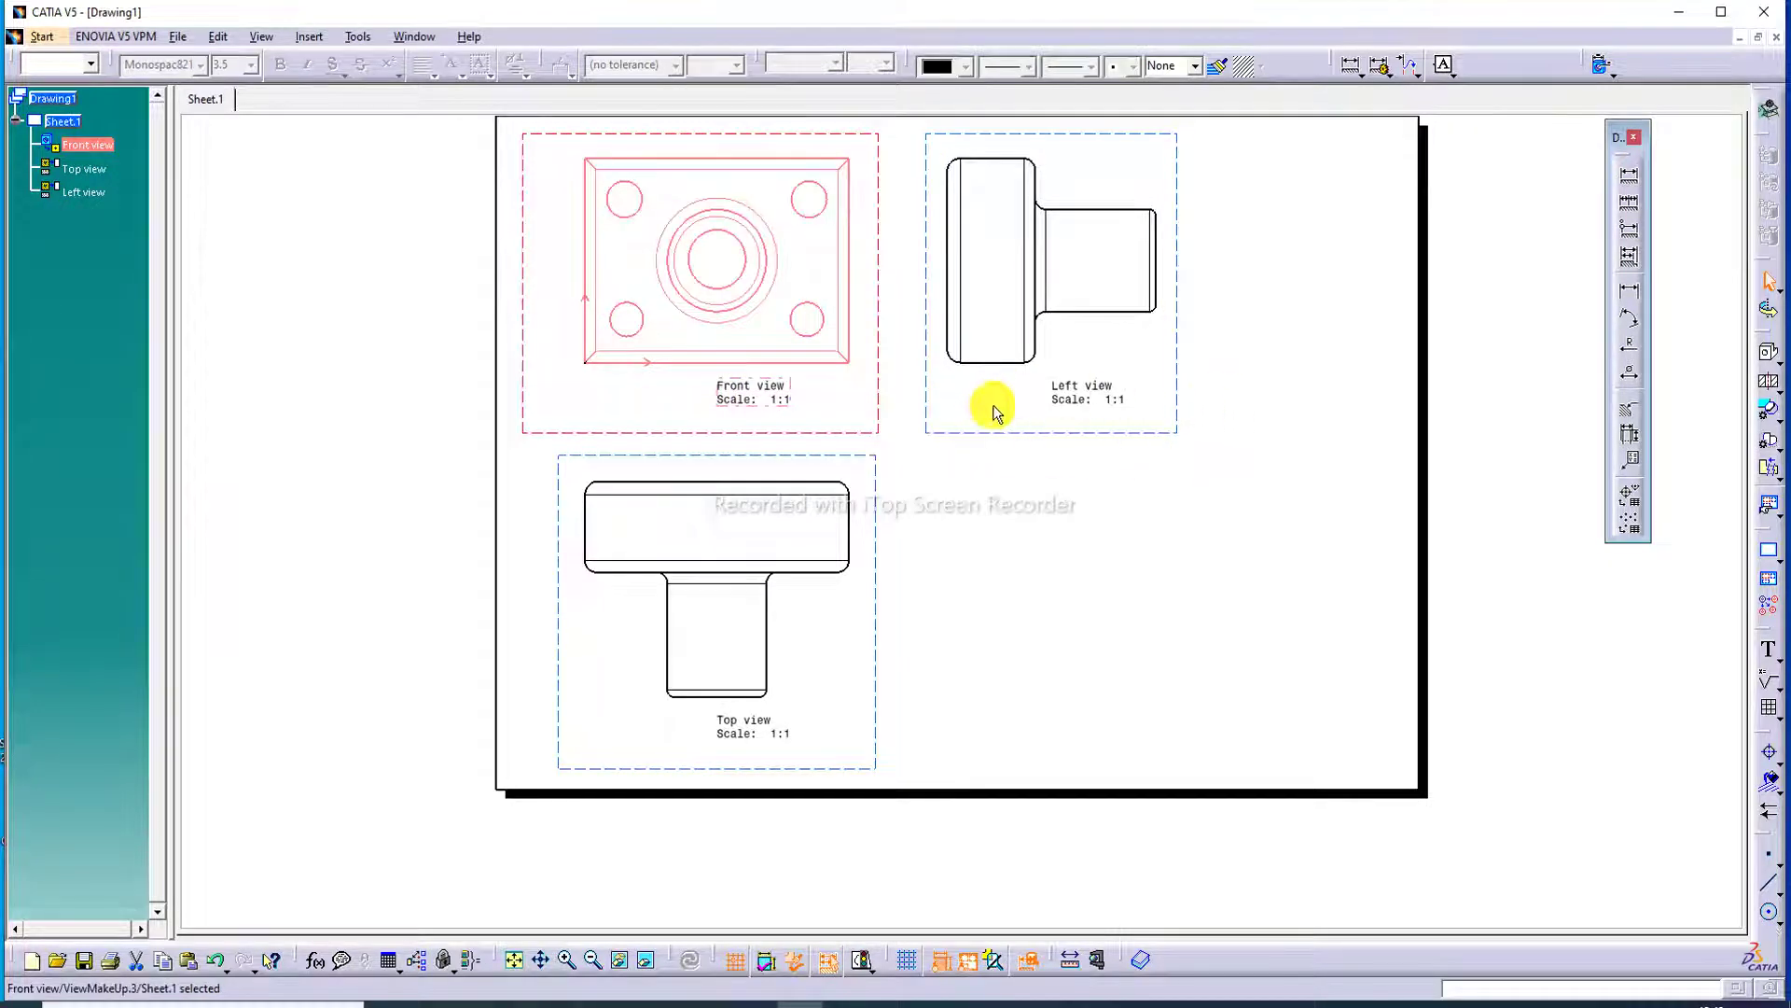
left_click(1025, 560)
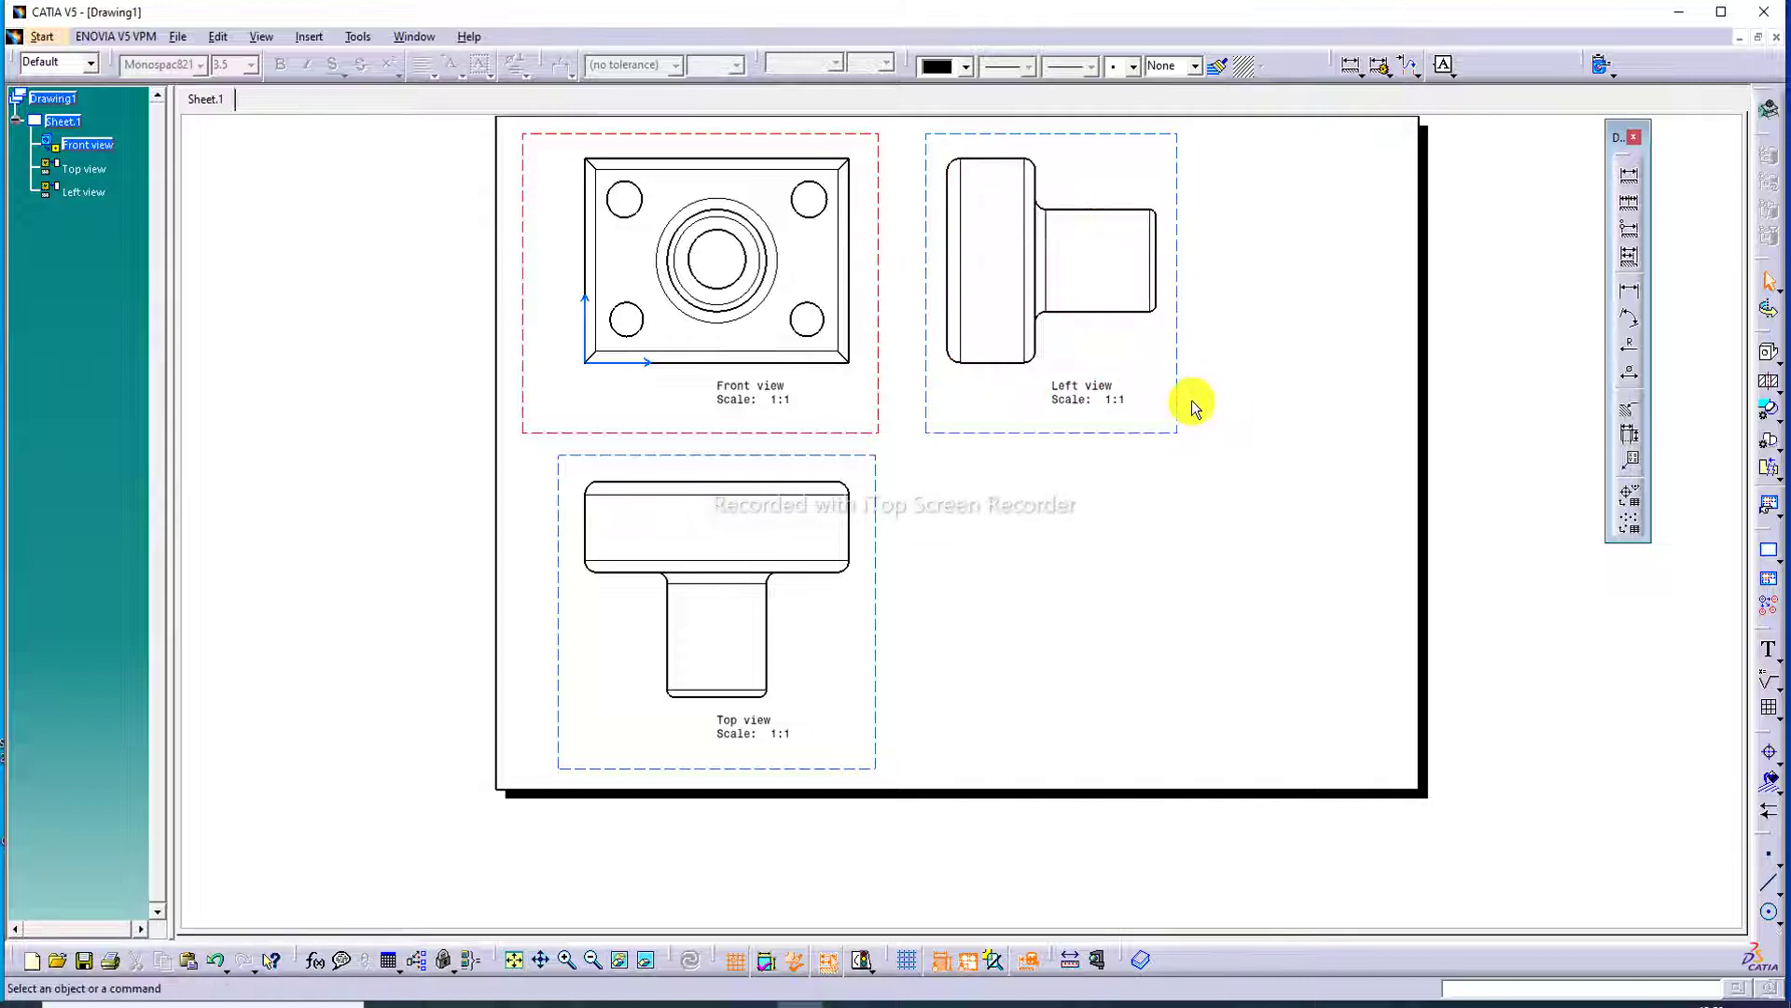
Step: Review the sheet's scale, A3 ISO format, orientation and projection method in its properties, and accept them as they are
right_click(69, 122)
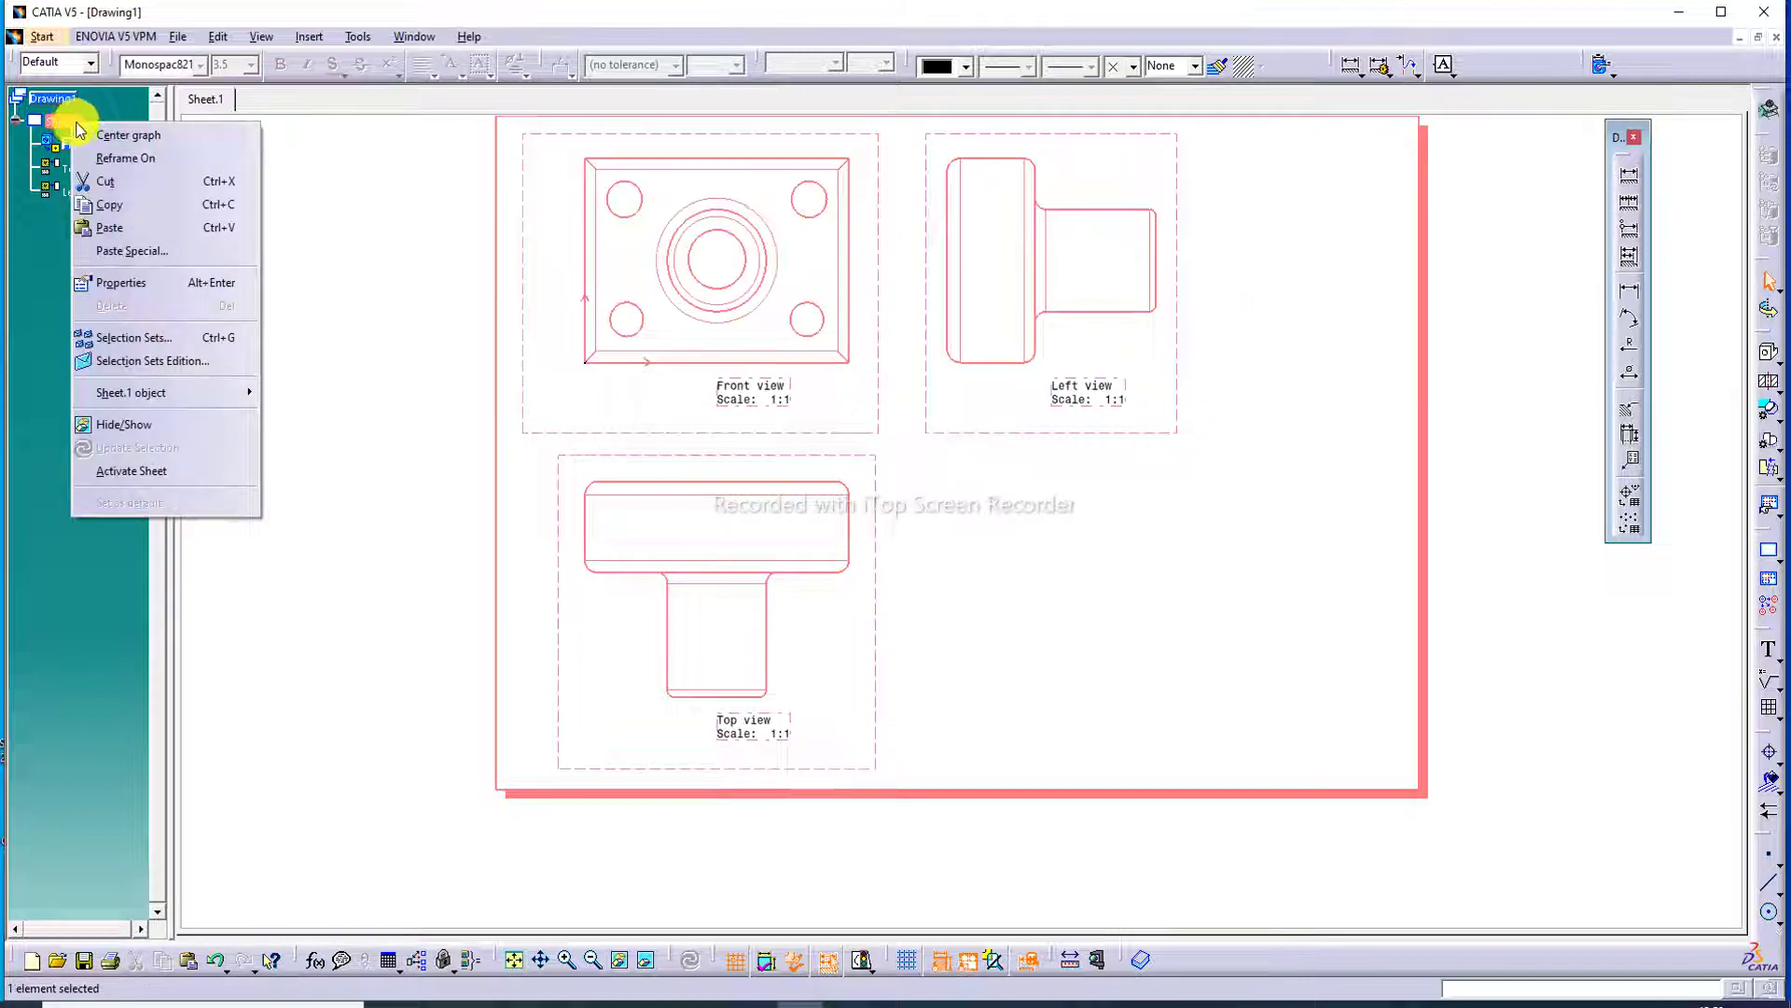
left_click(147, 282)
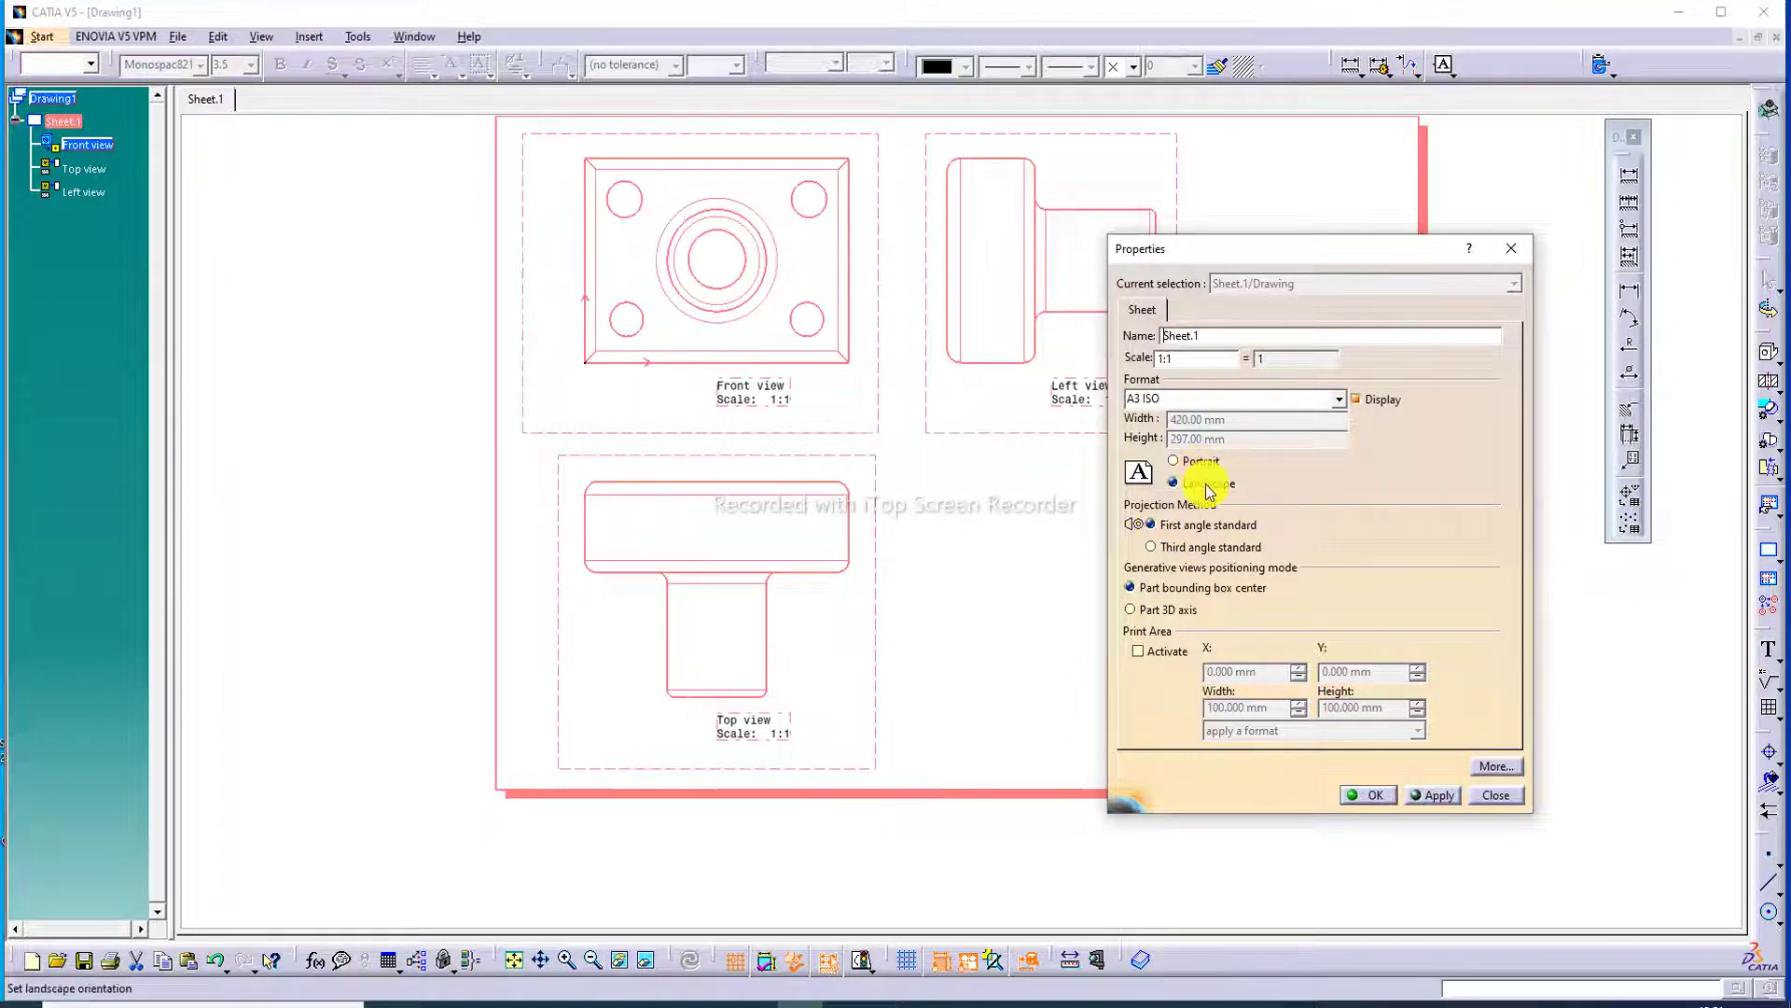
left_click(1370, 793)
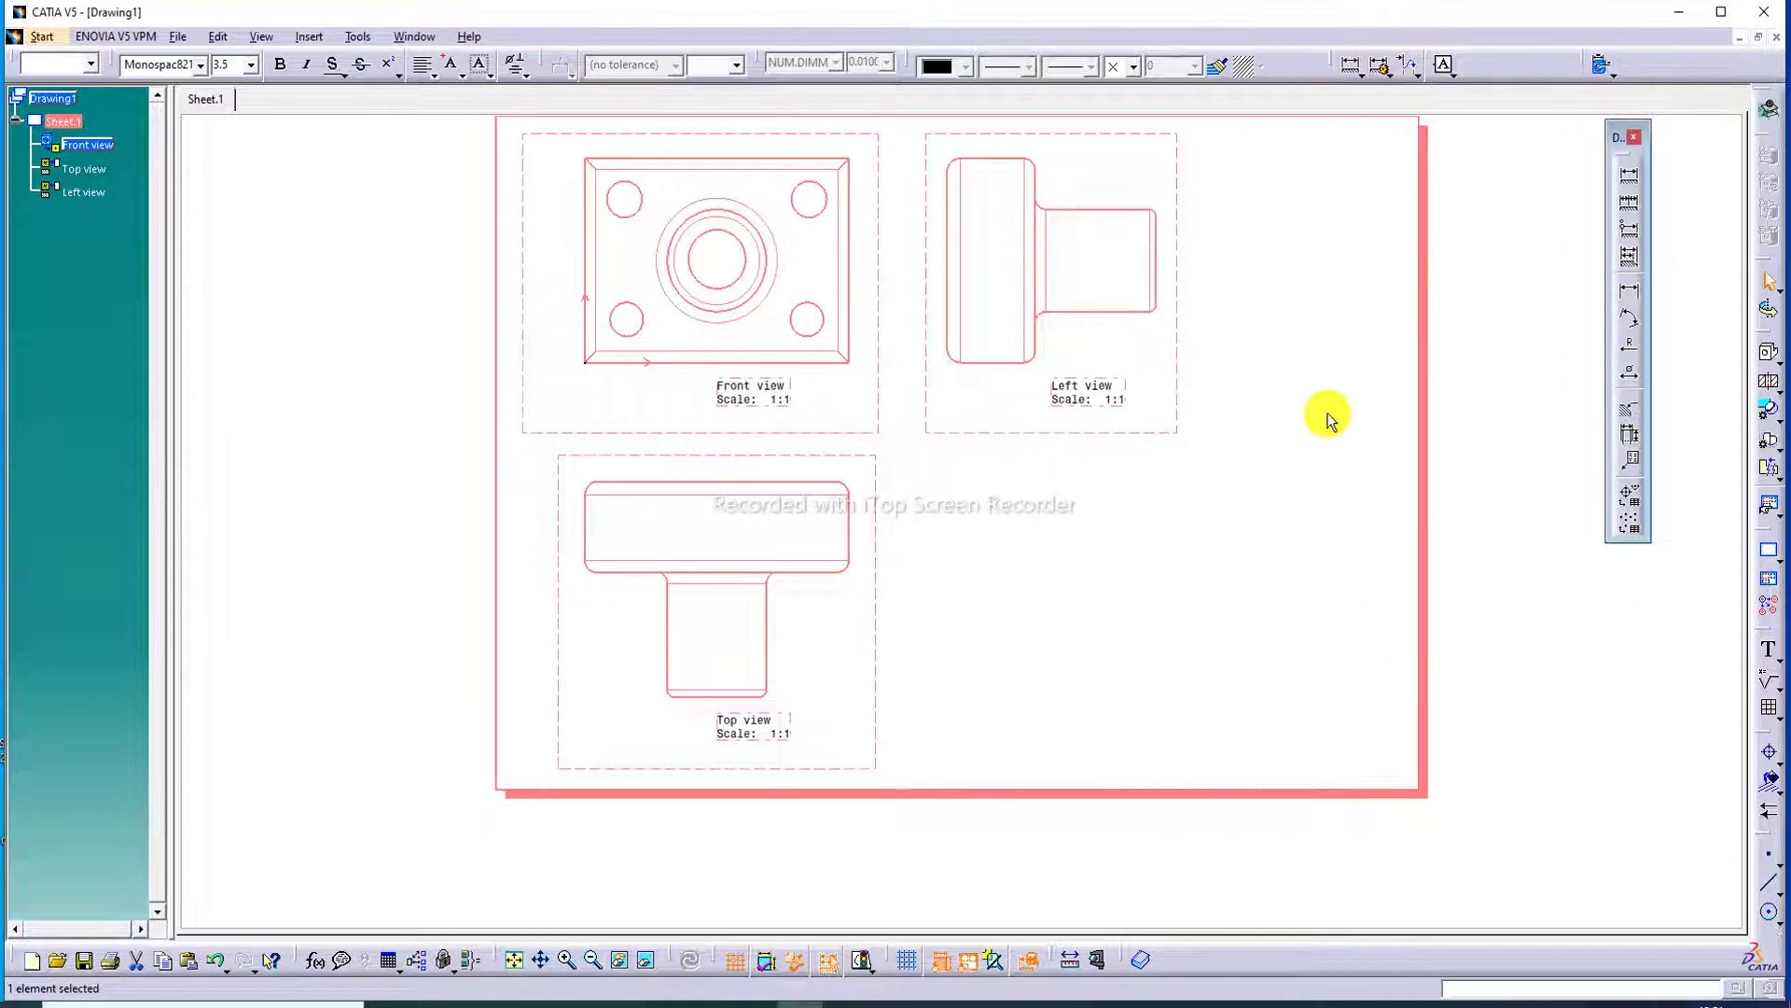
left_click(1305, 384)
Step: Set the scale of the front, top and left views together to 3:4
mouse_move(1287, 339)
middle_mouse_down()
mouse_move(1264, 373)
mouse_move(1245, 367)
middle_mouse_up()
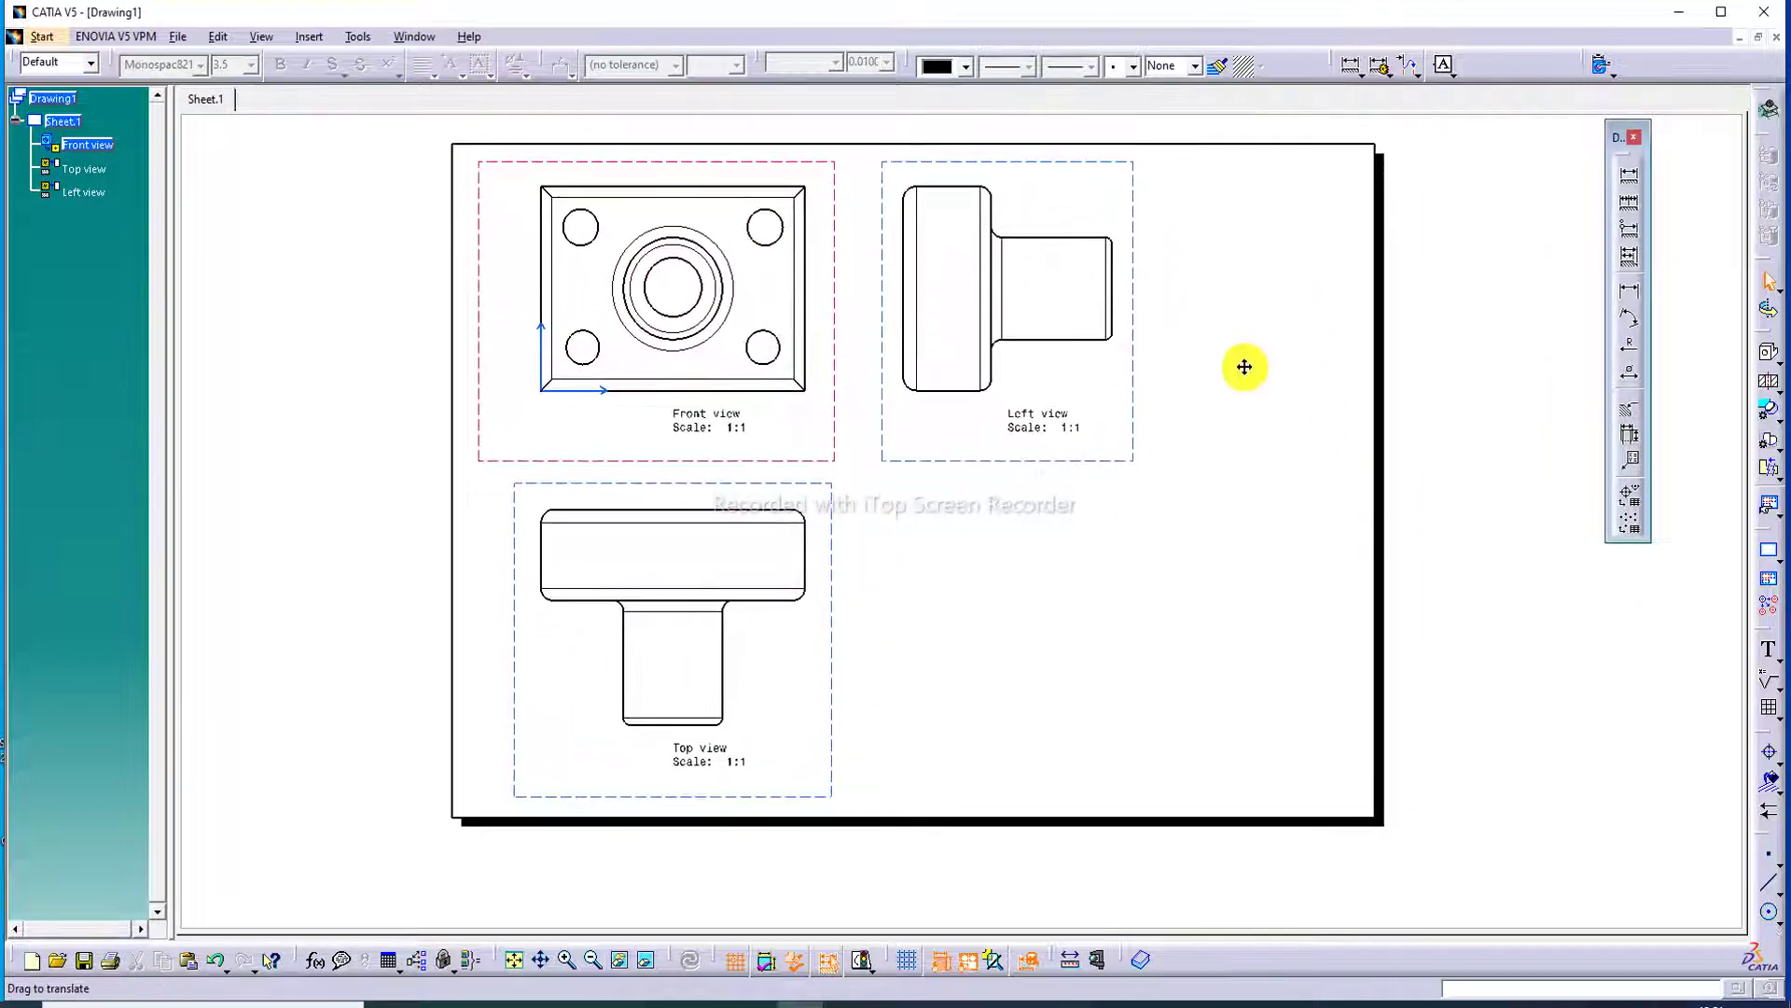
left_click(842, 396)
left_click(832, 482, "ctrl")
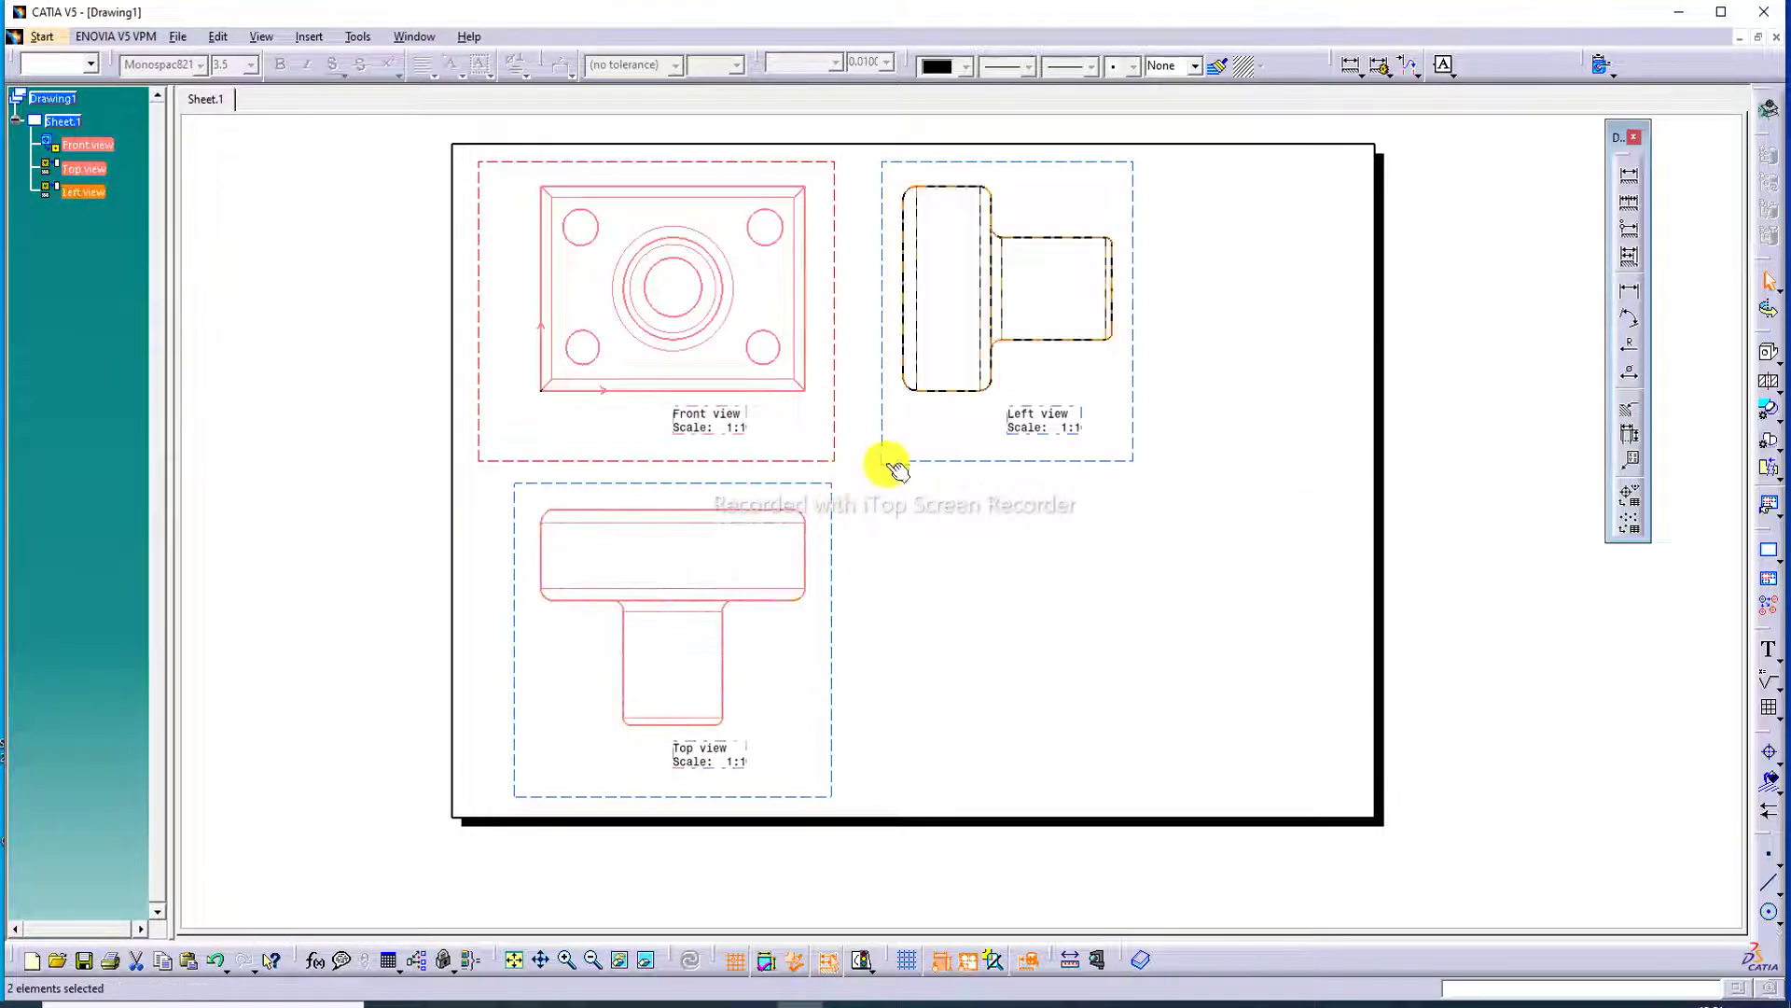
left_click(893, 465, "ctrl")
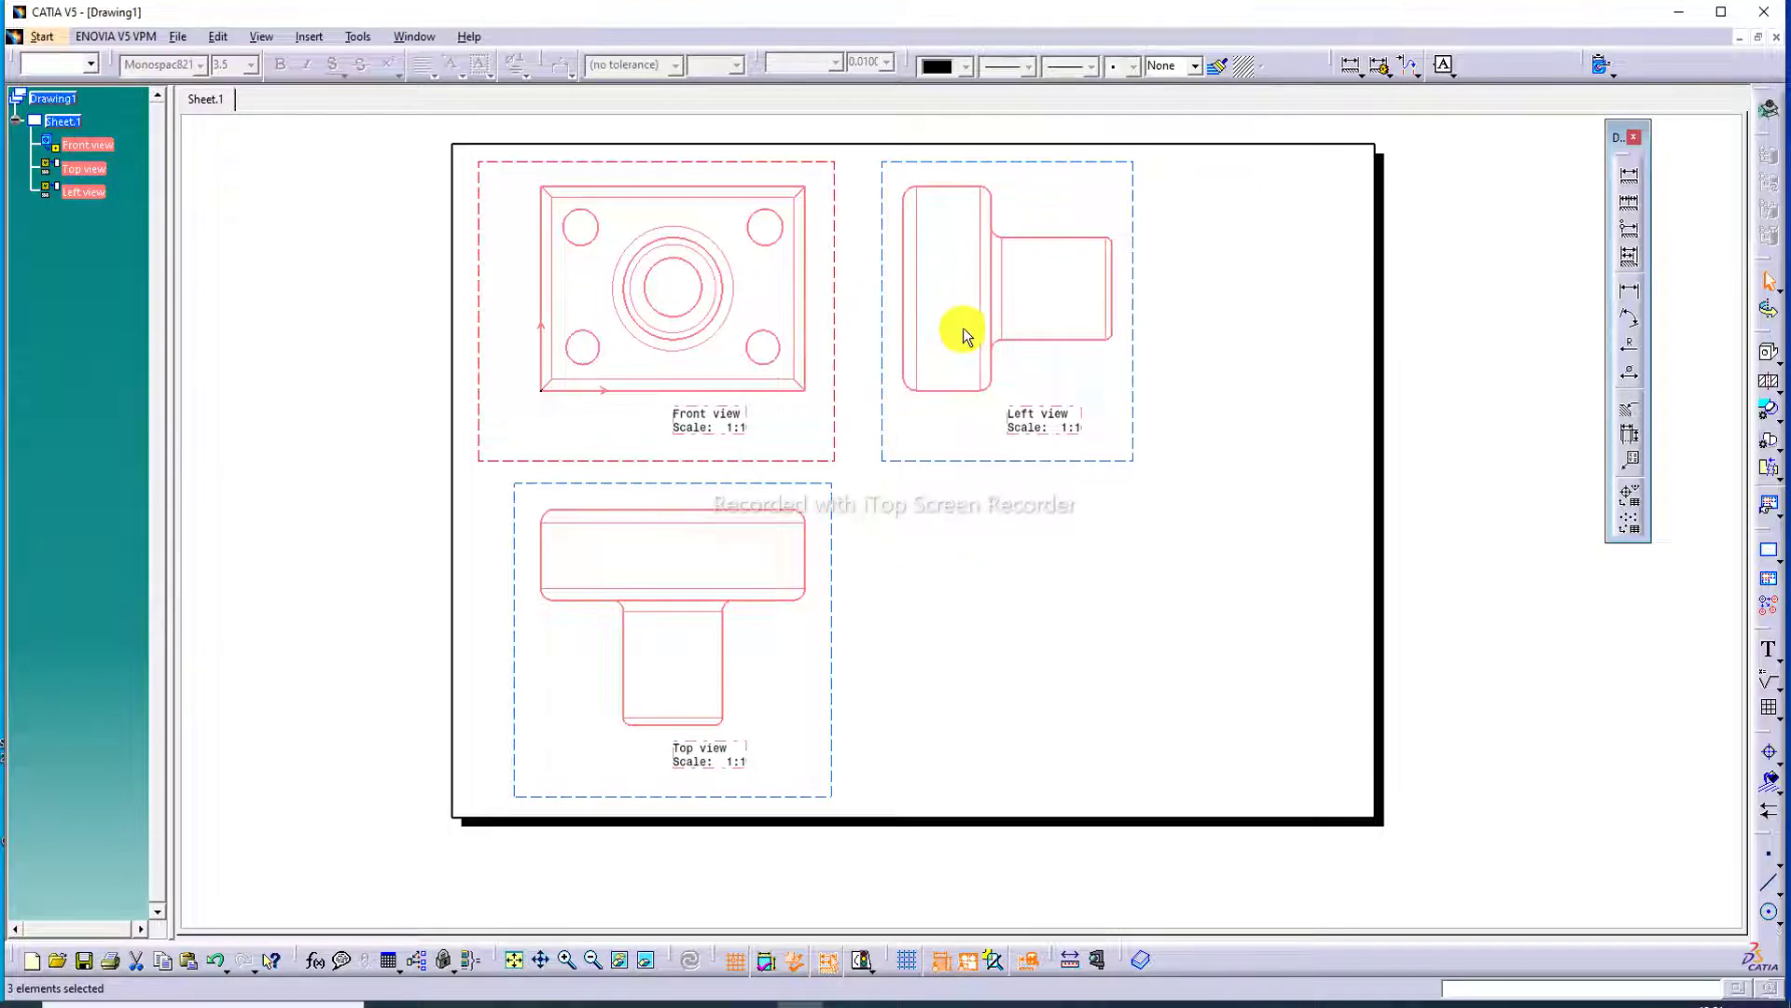
right_click(888, 338)
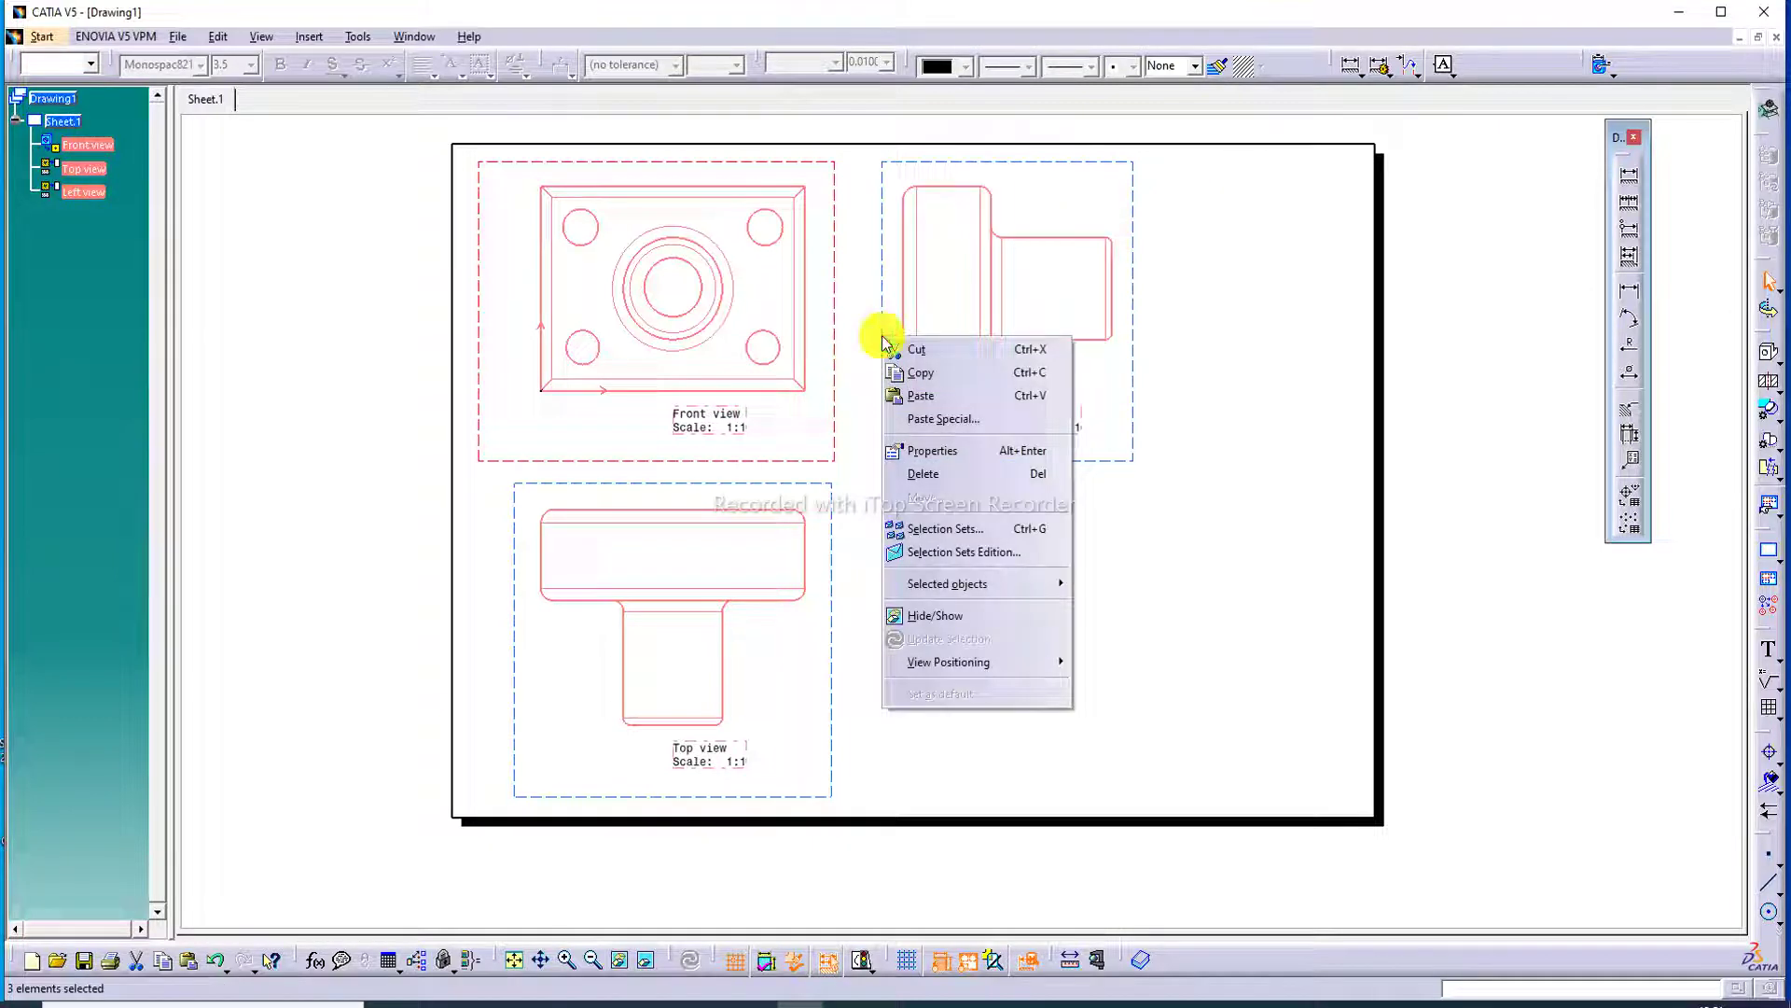
left_click(941, 464)
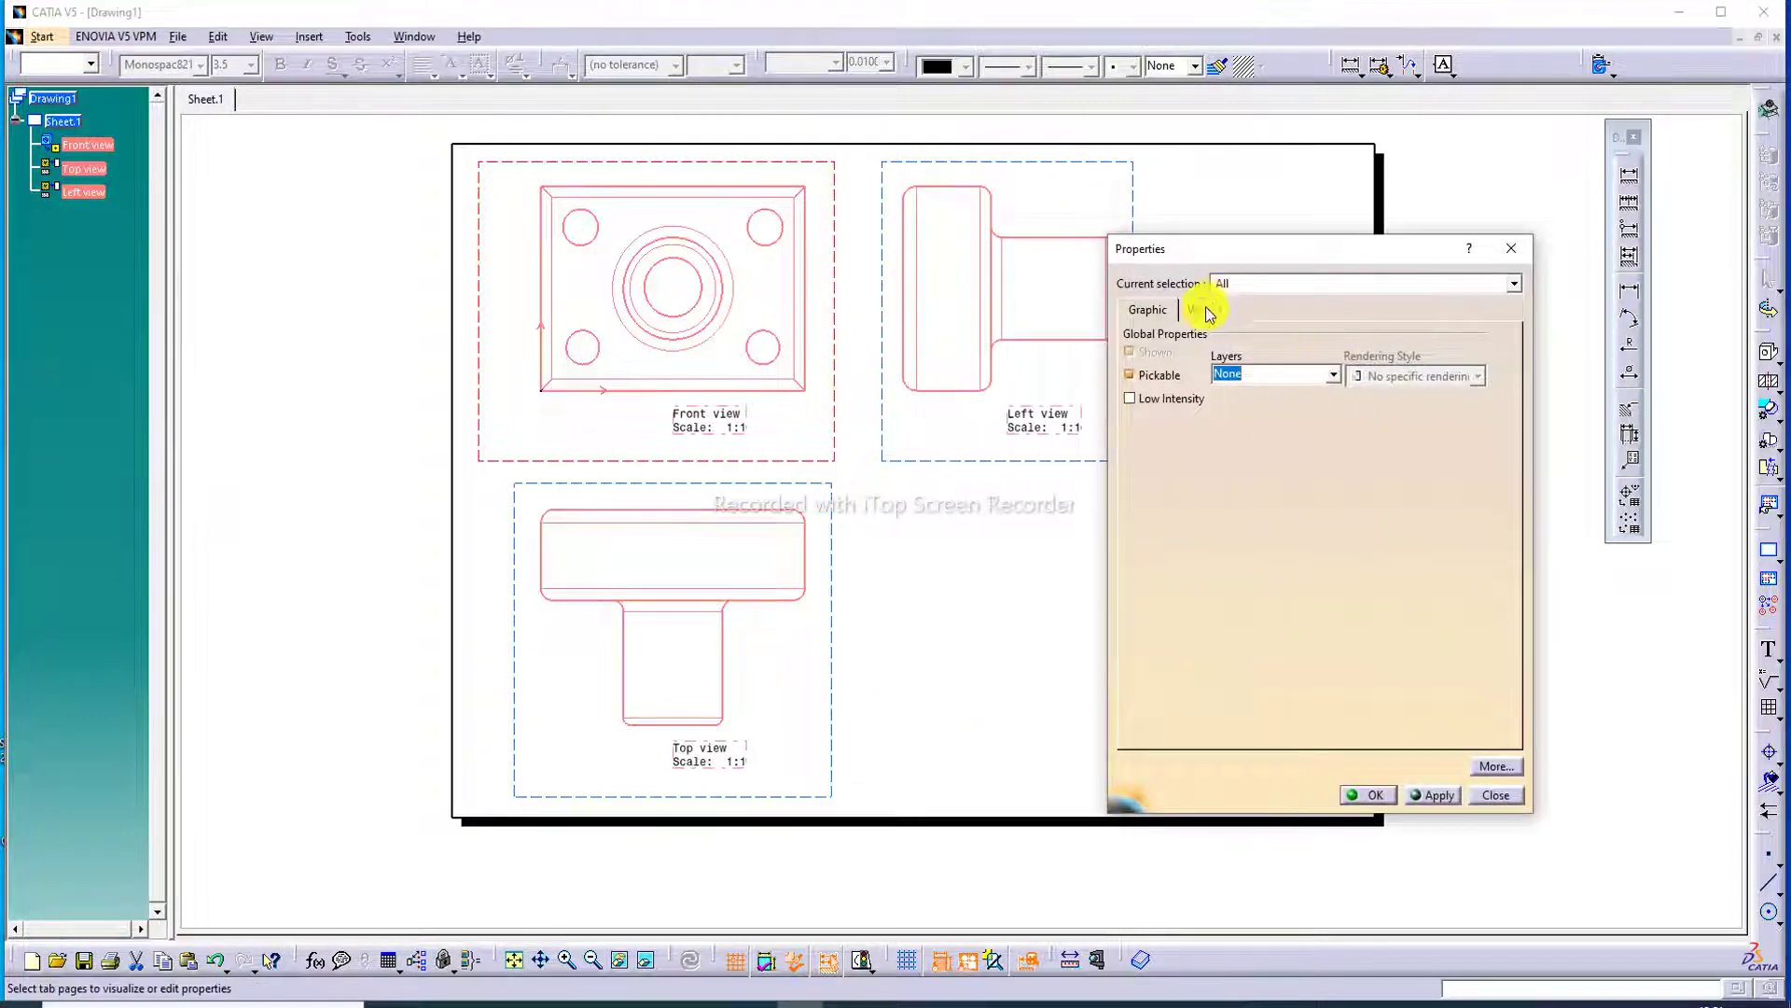
left_click(1201, 308)
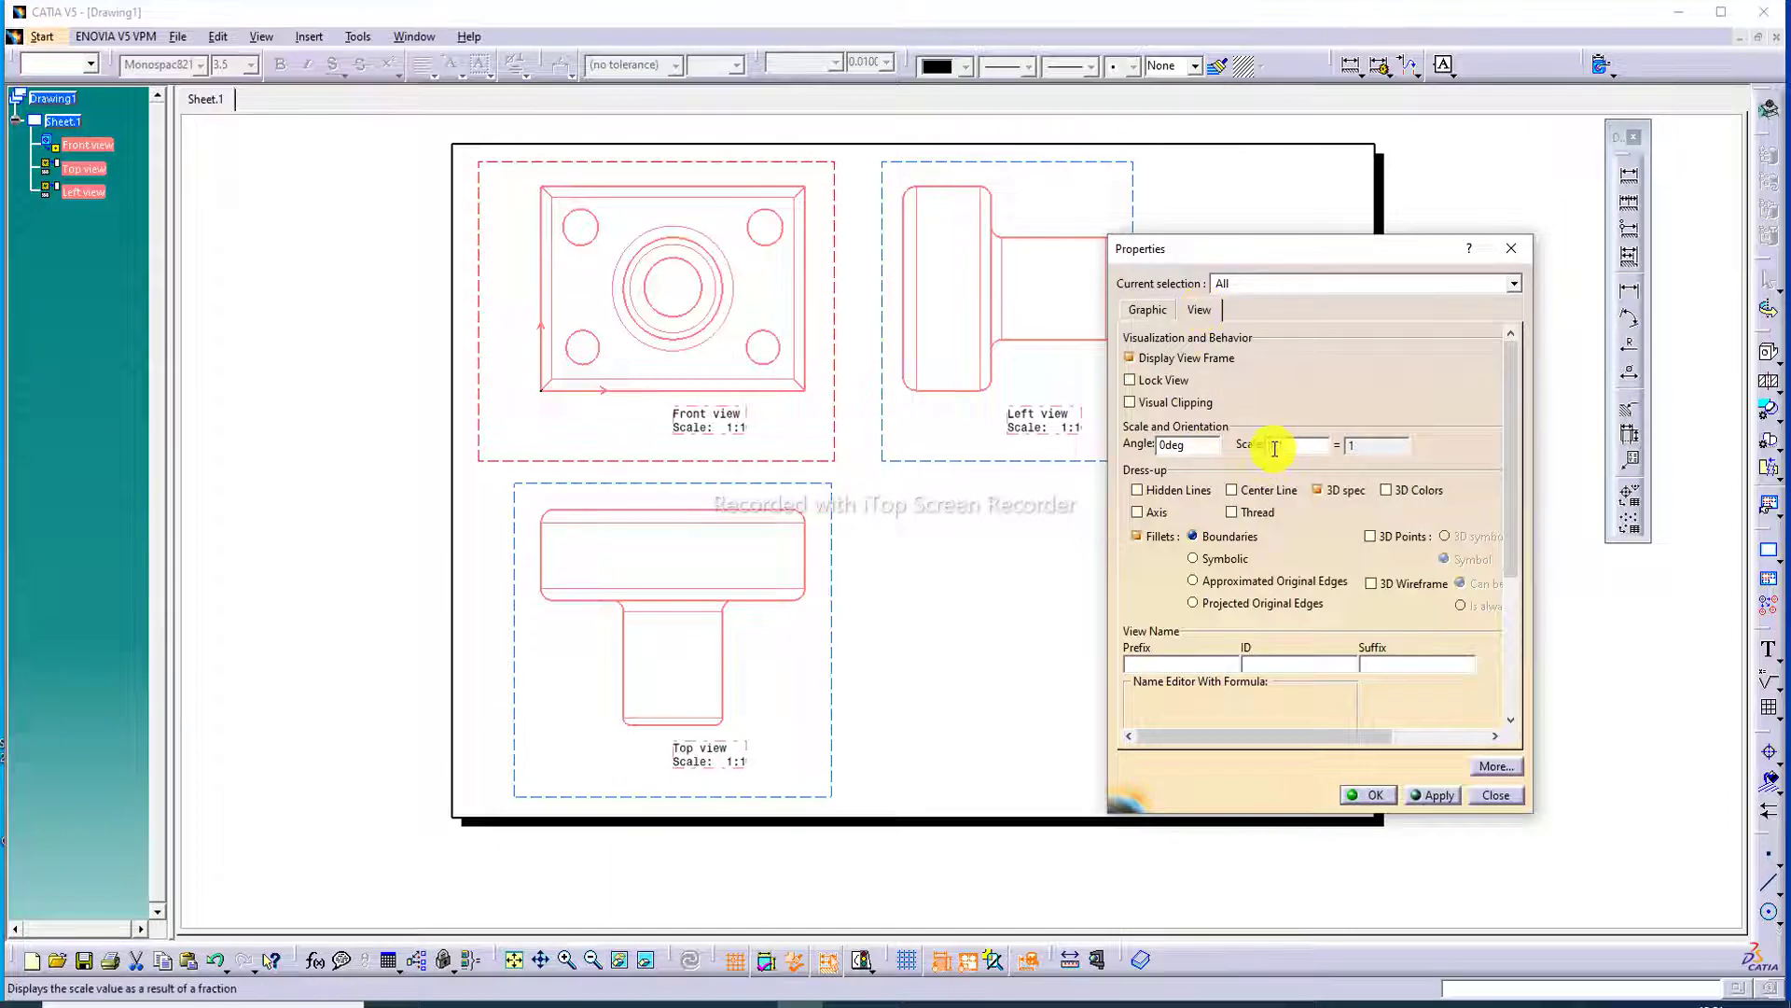
left_click(1274, 446)
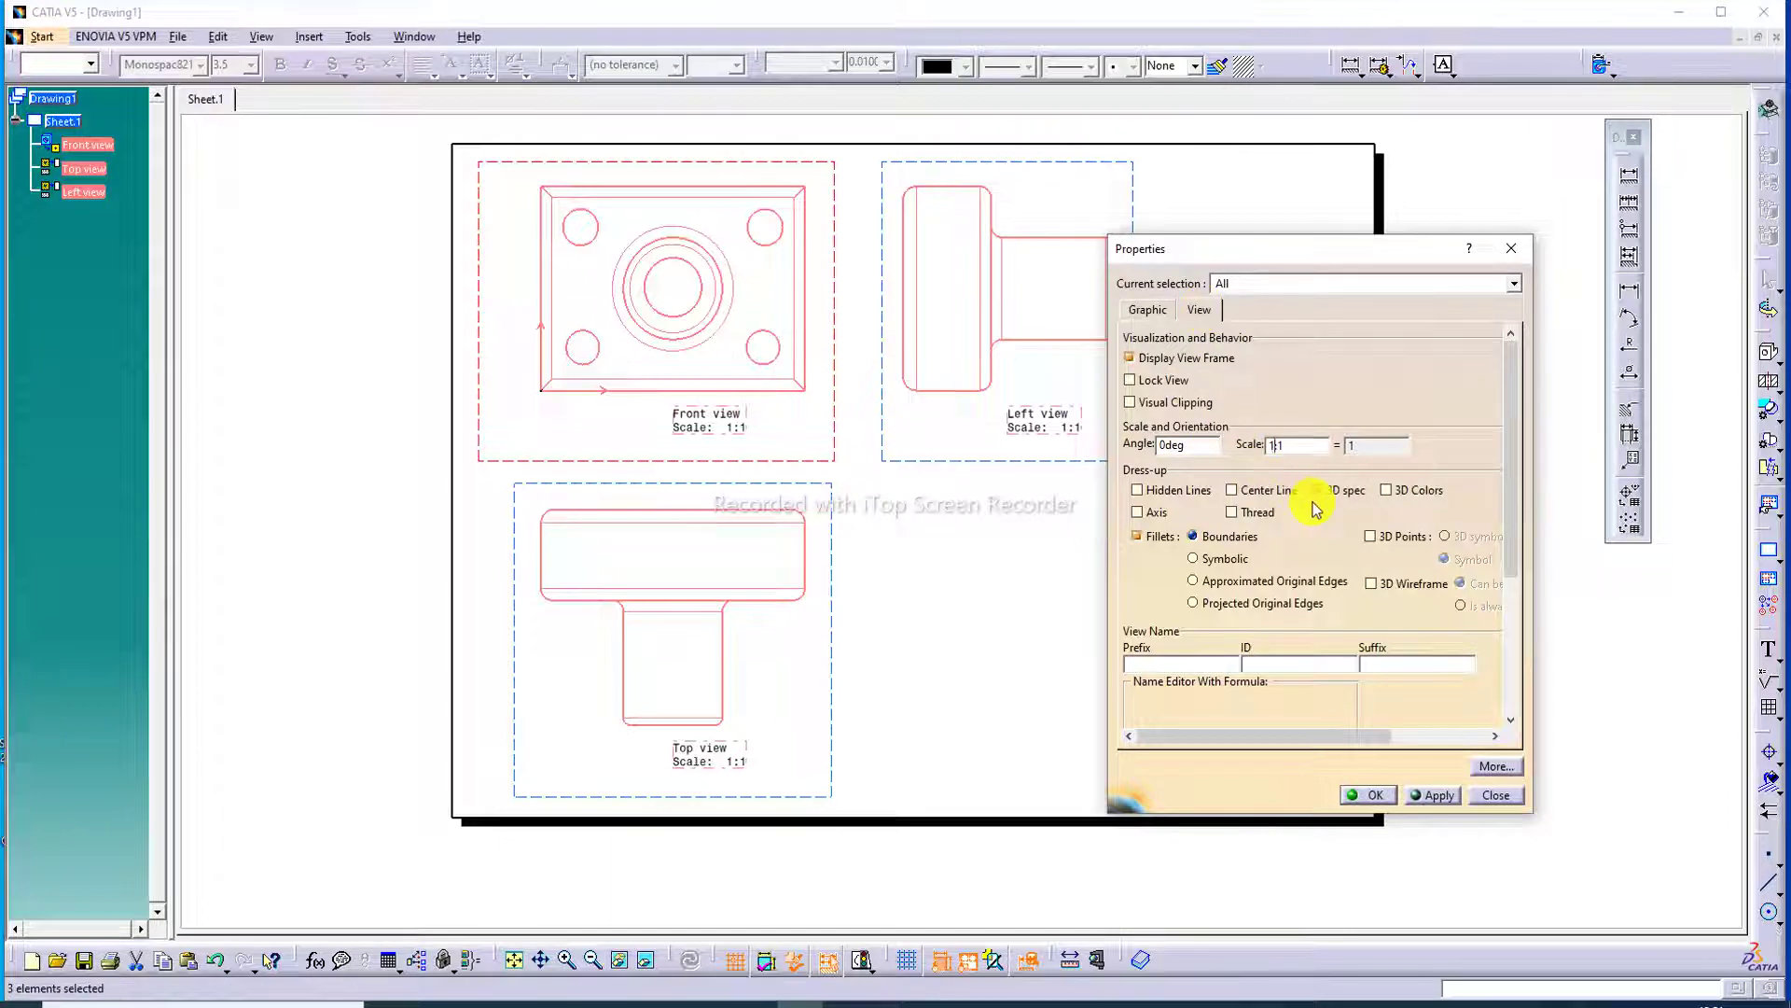
type("3")
key("BackSpace")
type("4")
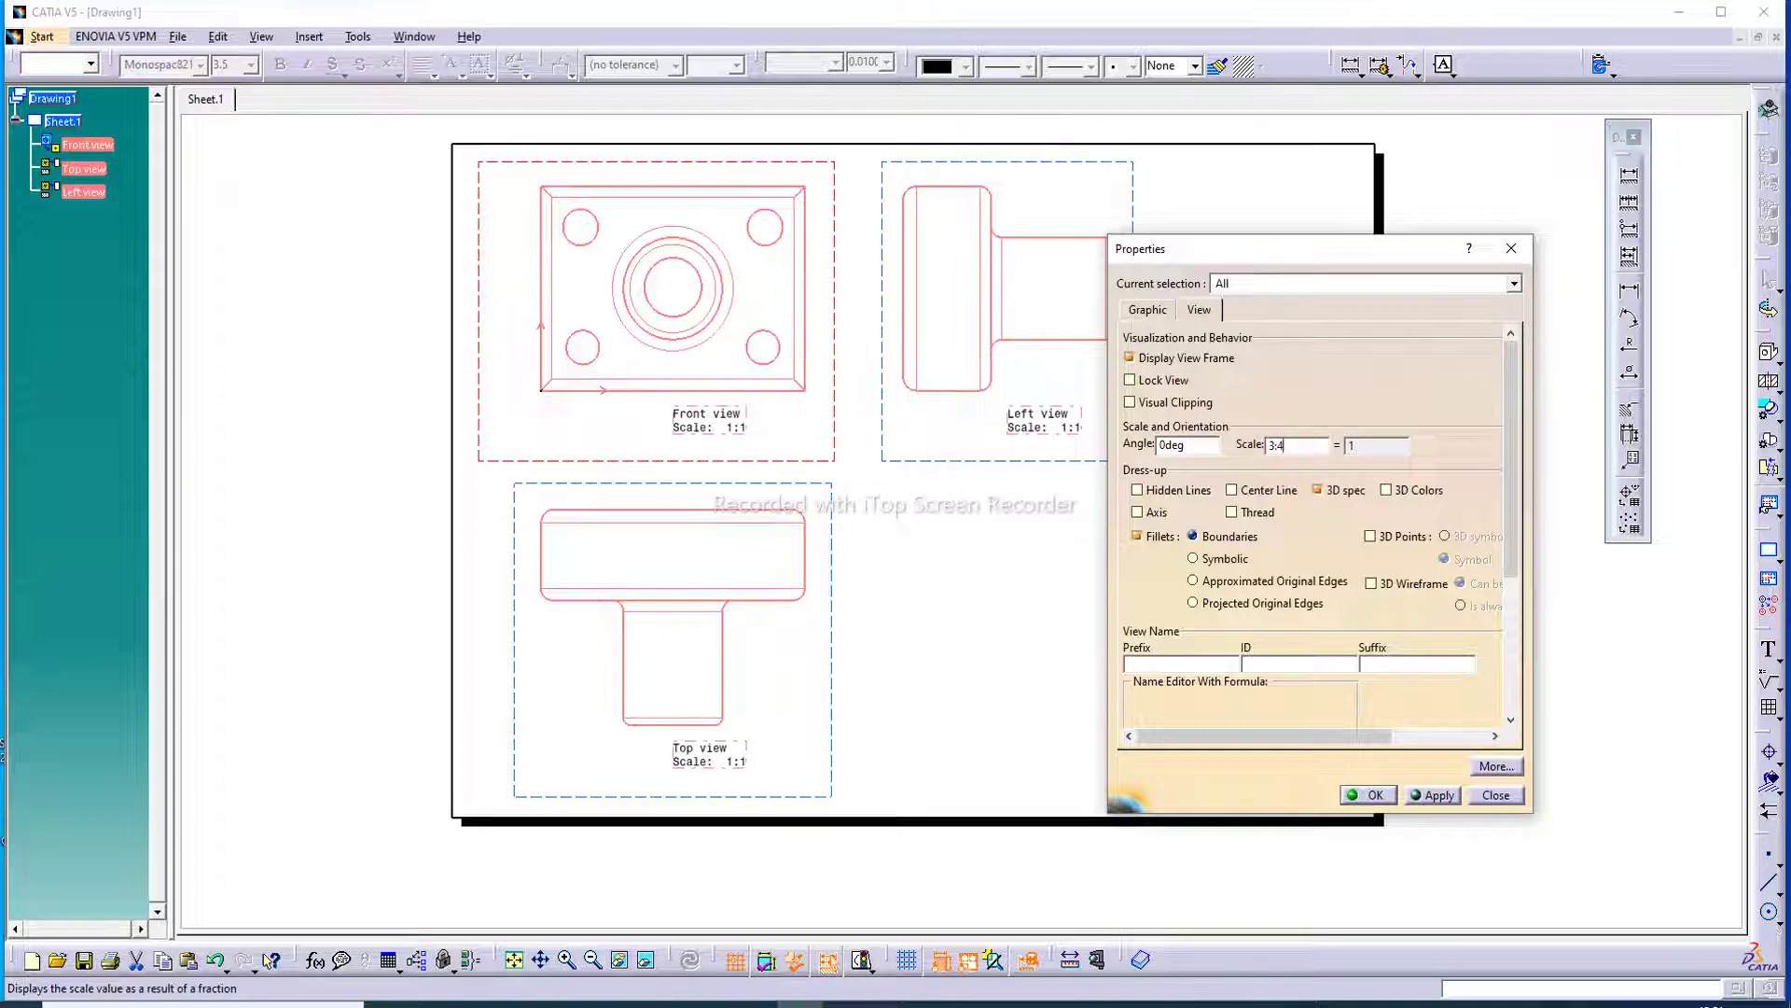
left_click(1441, 797)
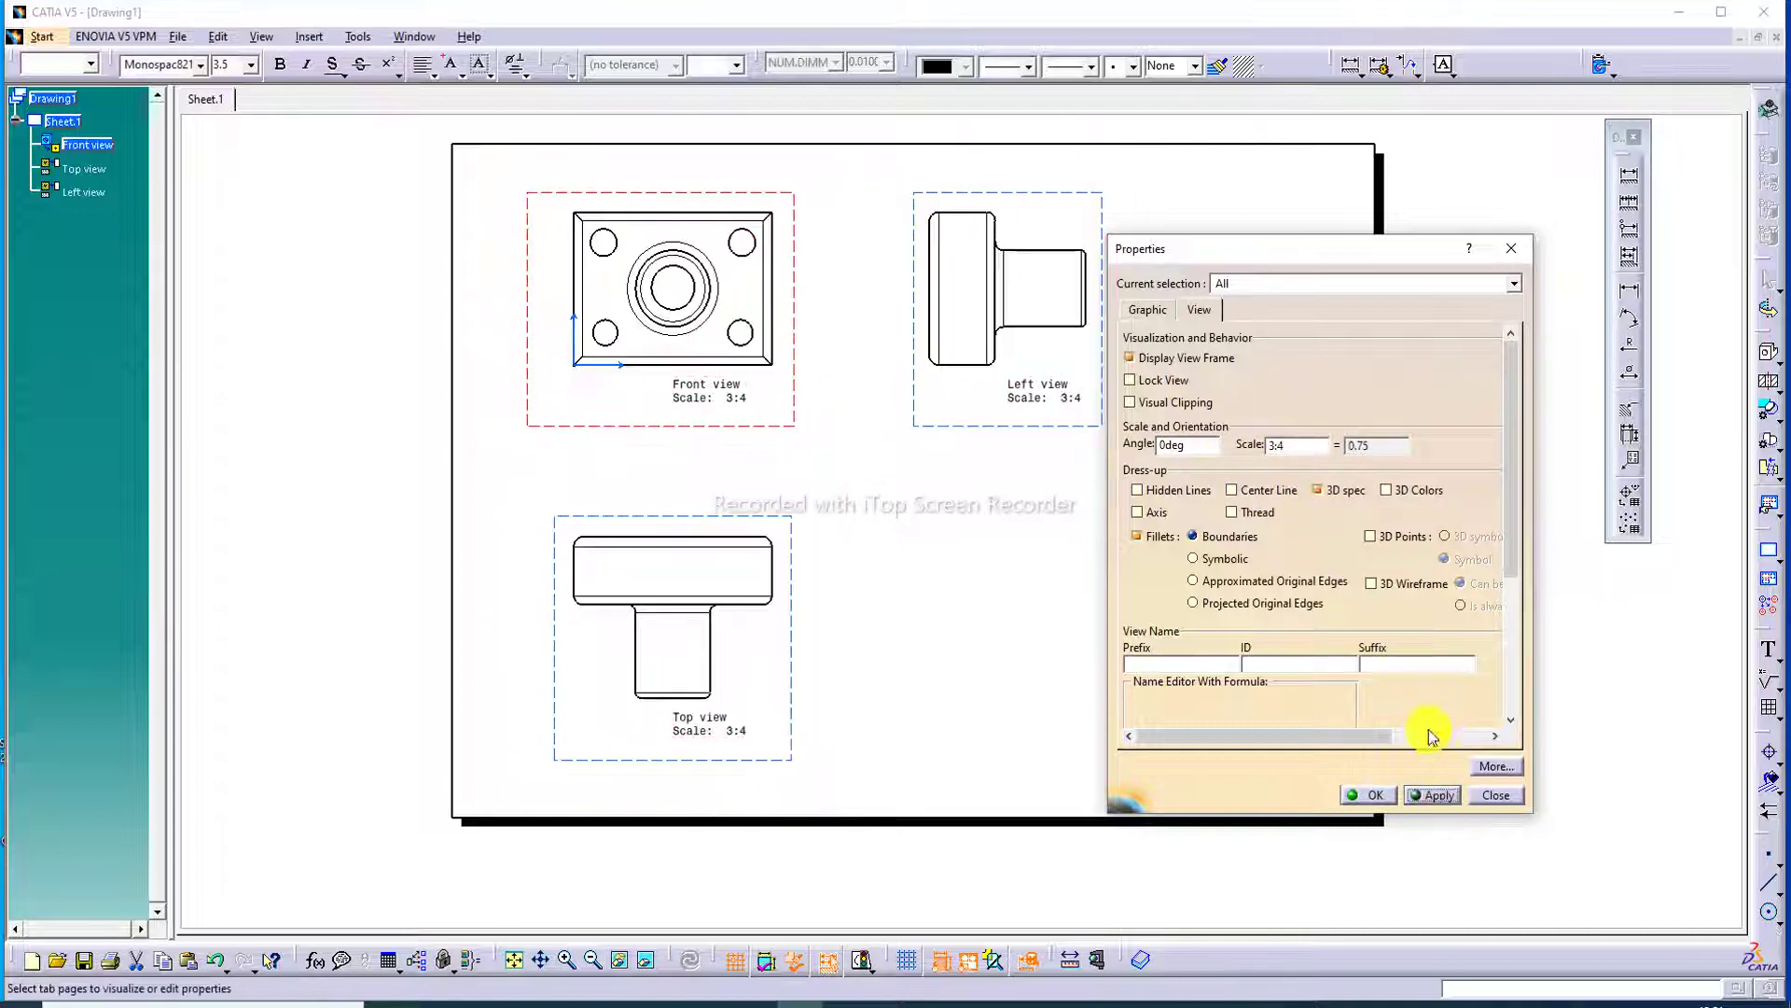
Step: Enable hidden lines, axis, center line, thread and 3D colors for all three views
left_click(1168, 490)
left_click(1159, 515)
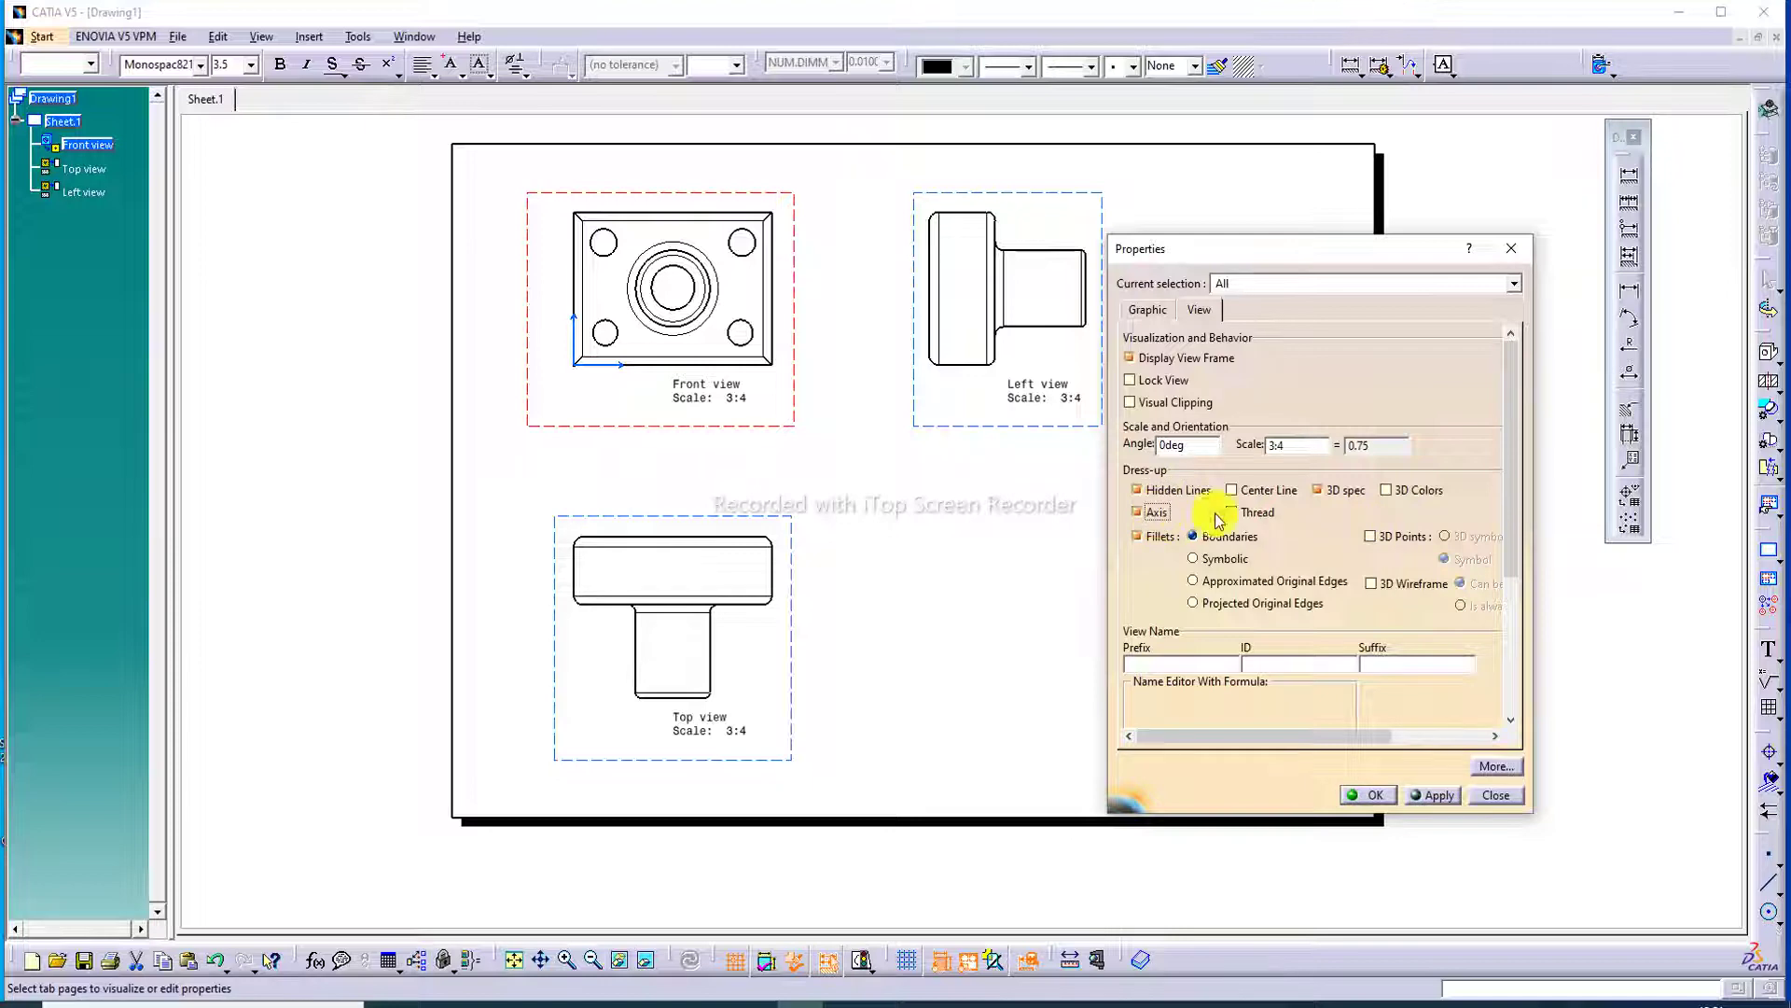
left_click(1261, 490)
left_click(1256, 512)
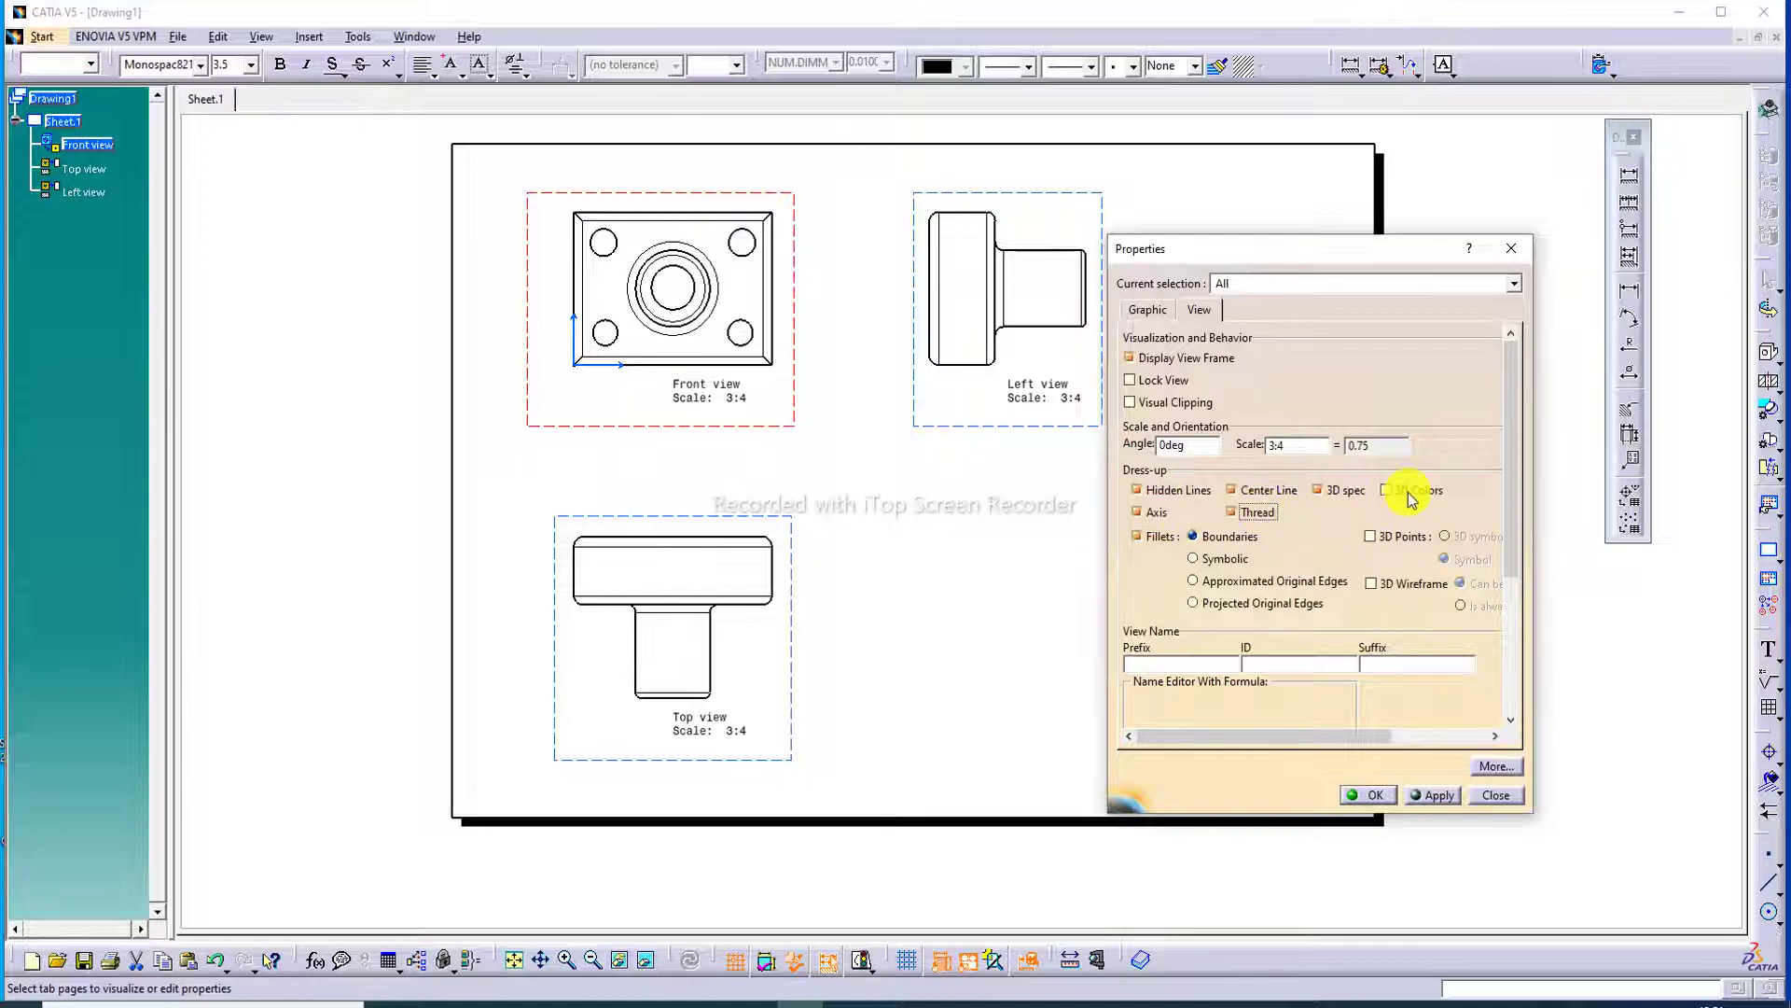
left_click(1388, 491)
left_click(1371, 796)
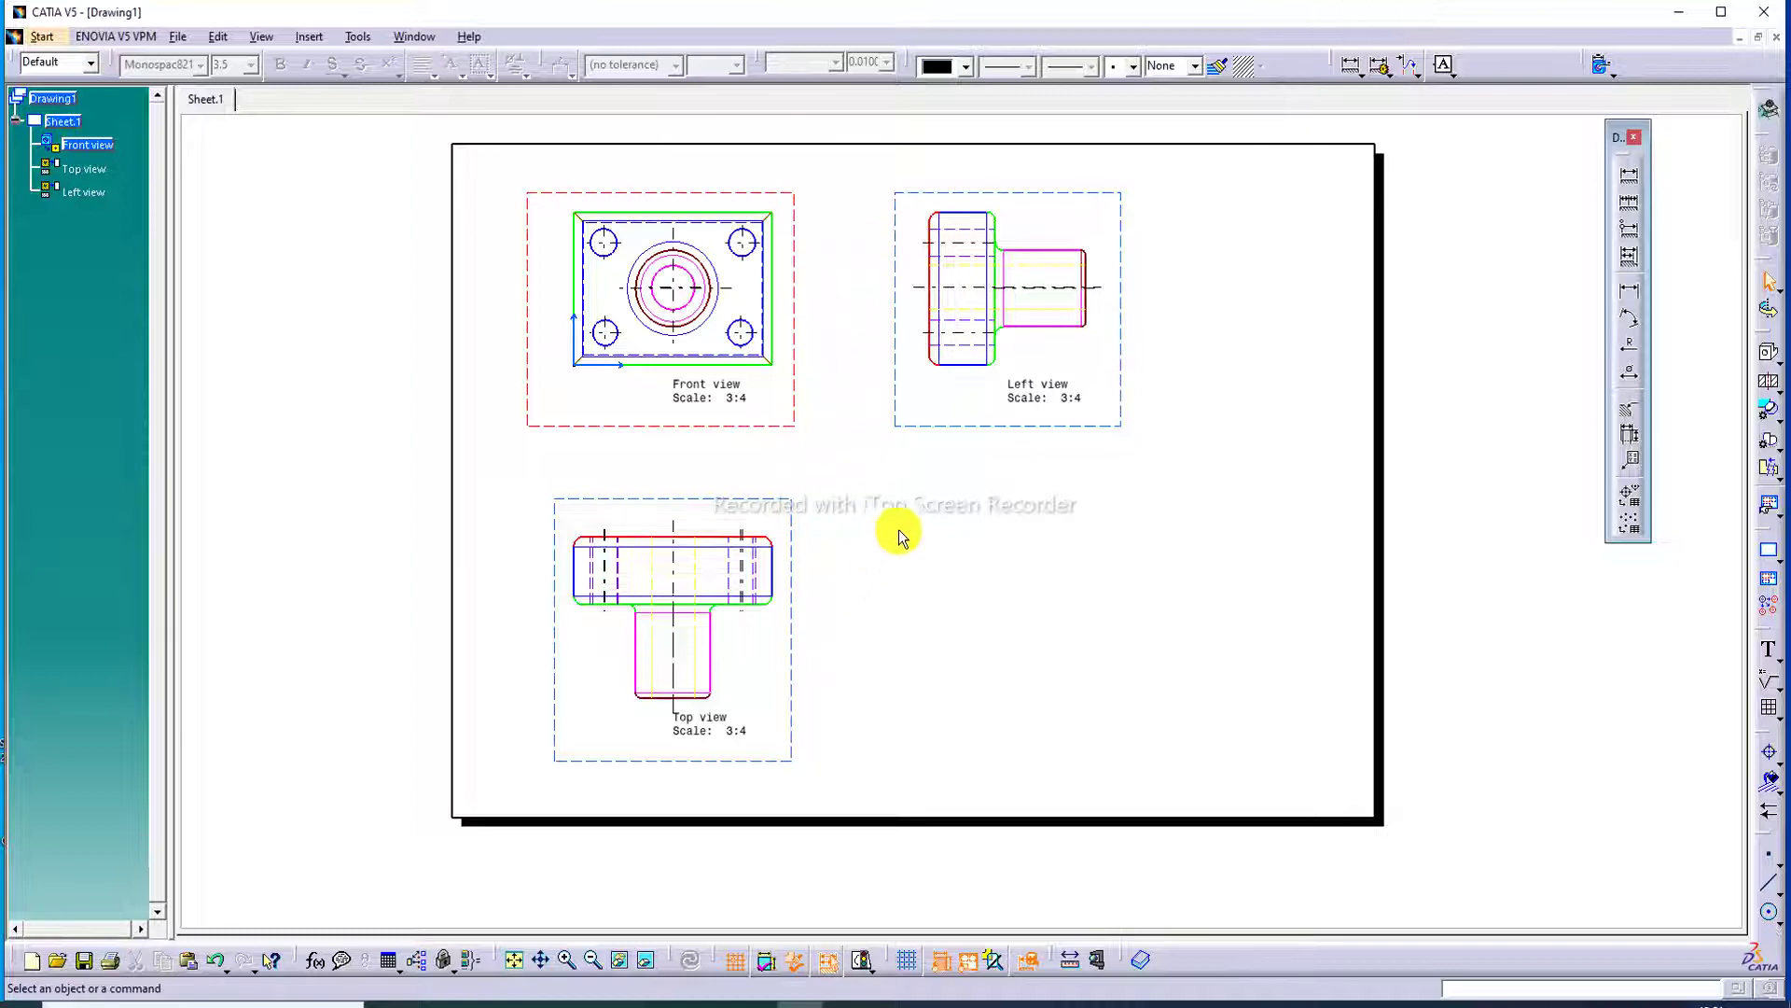
Step: Set the top view's generation mode to Raster in its view properties
right_click(782, 502)
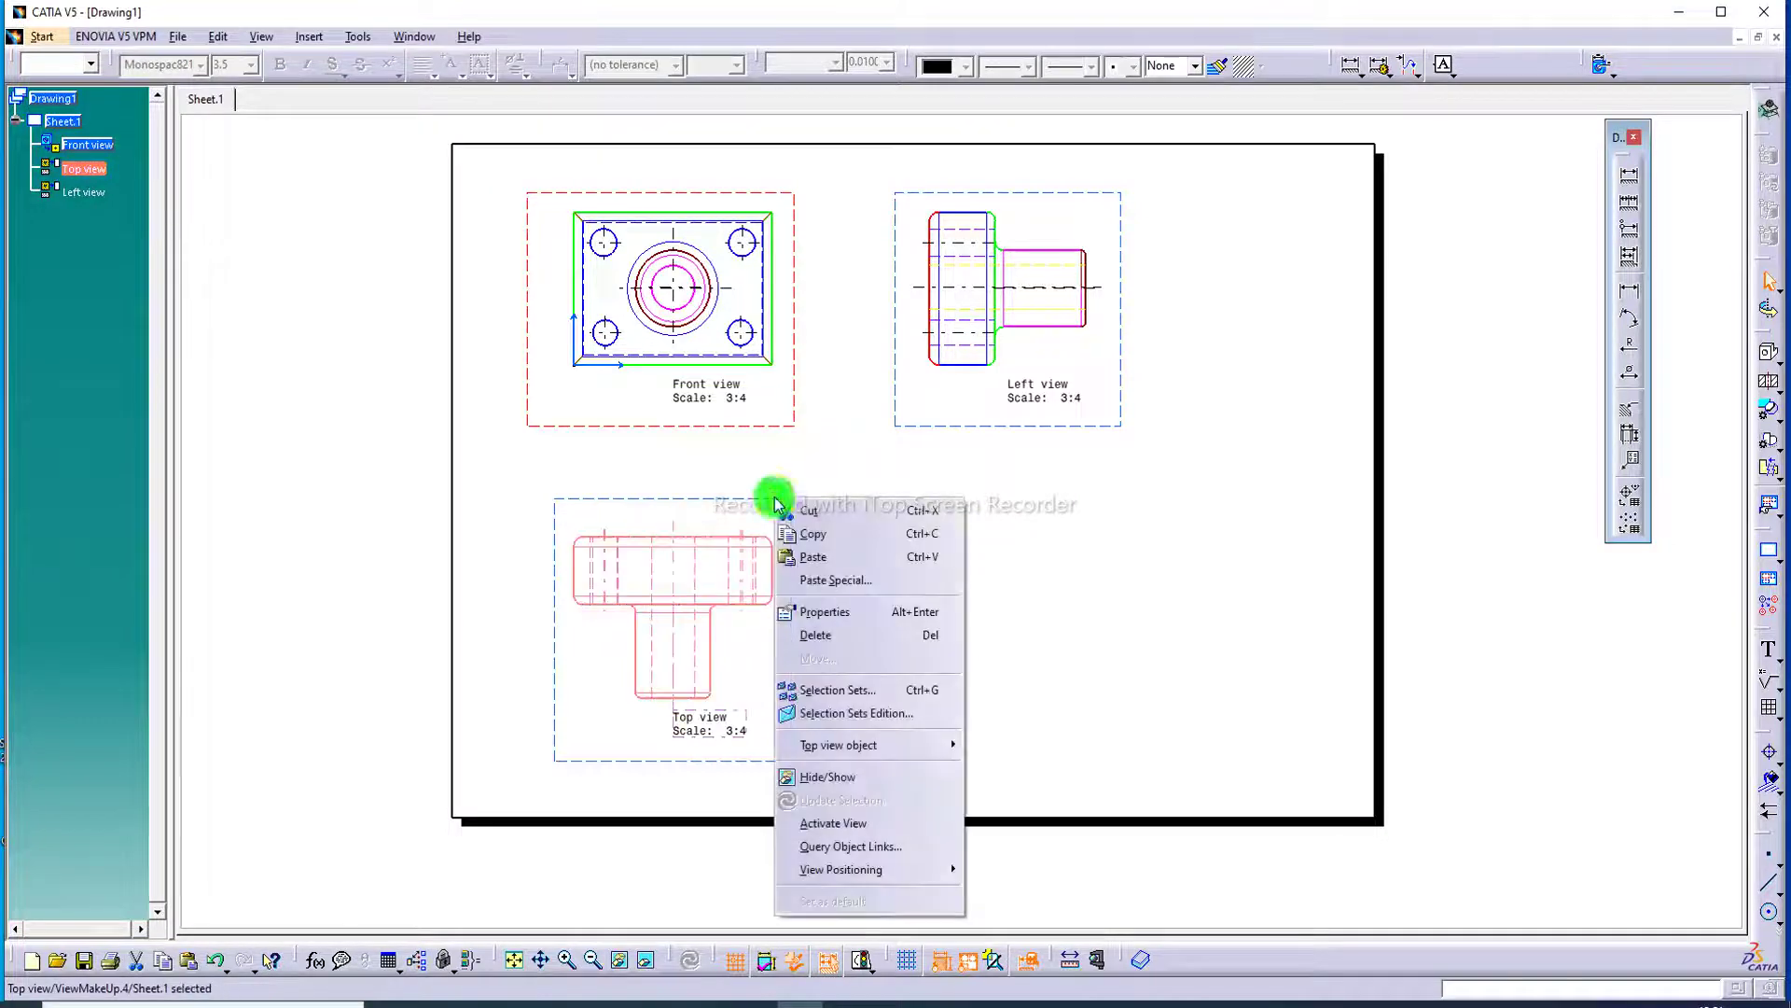
left_click(836, 623)
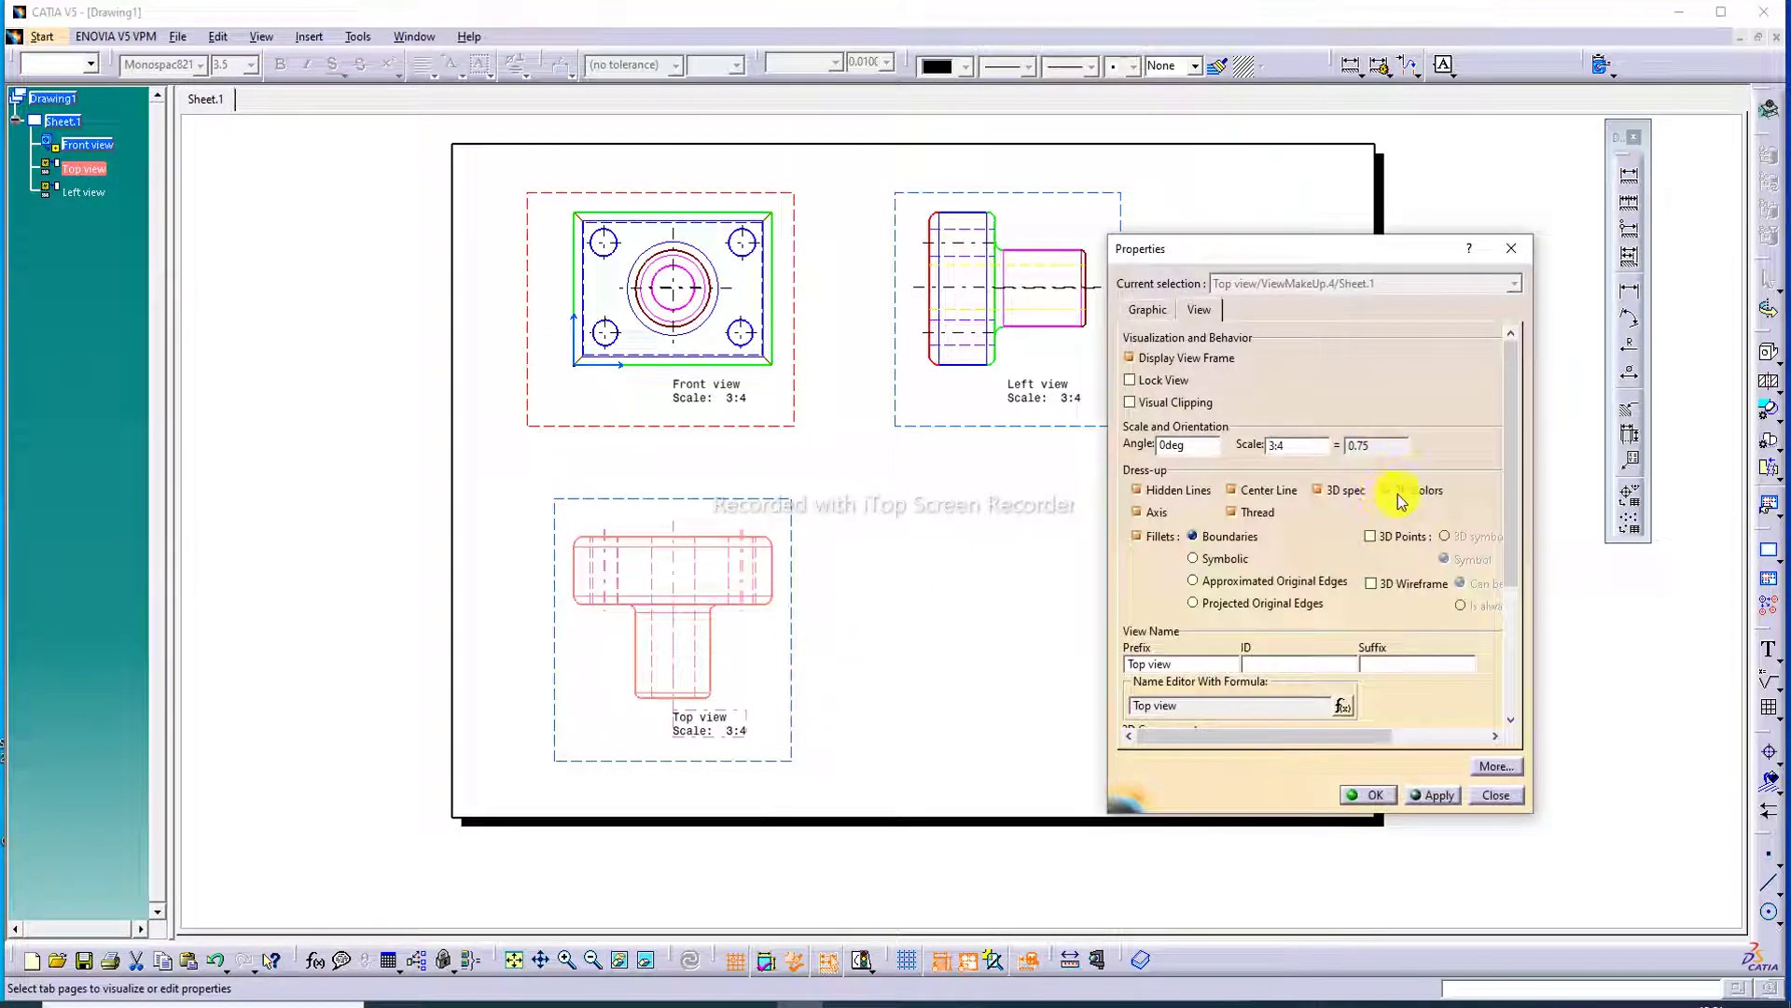
left_click_drag(1516, 597, 1537, 748)
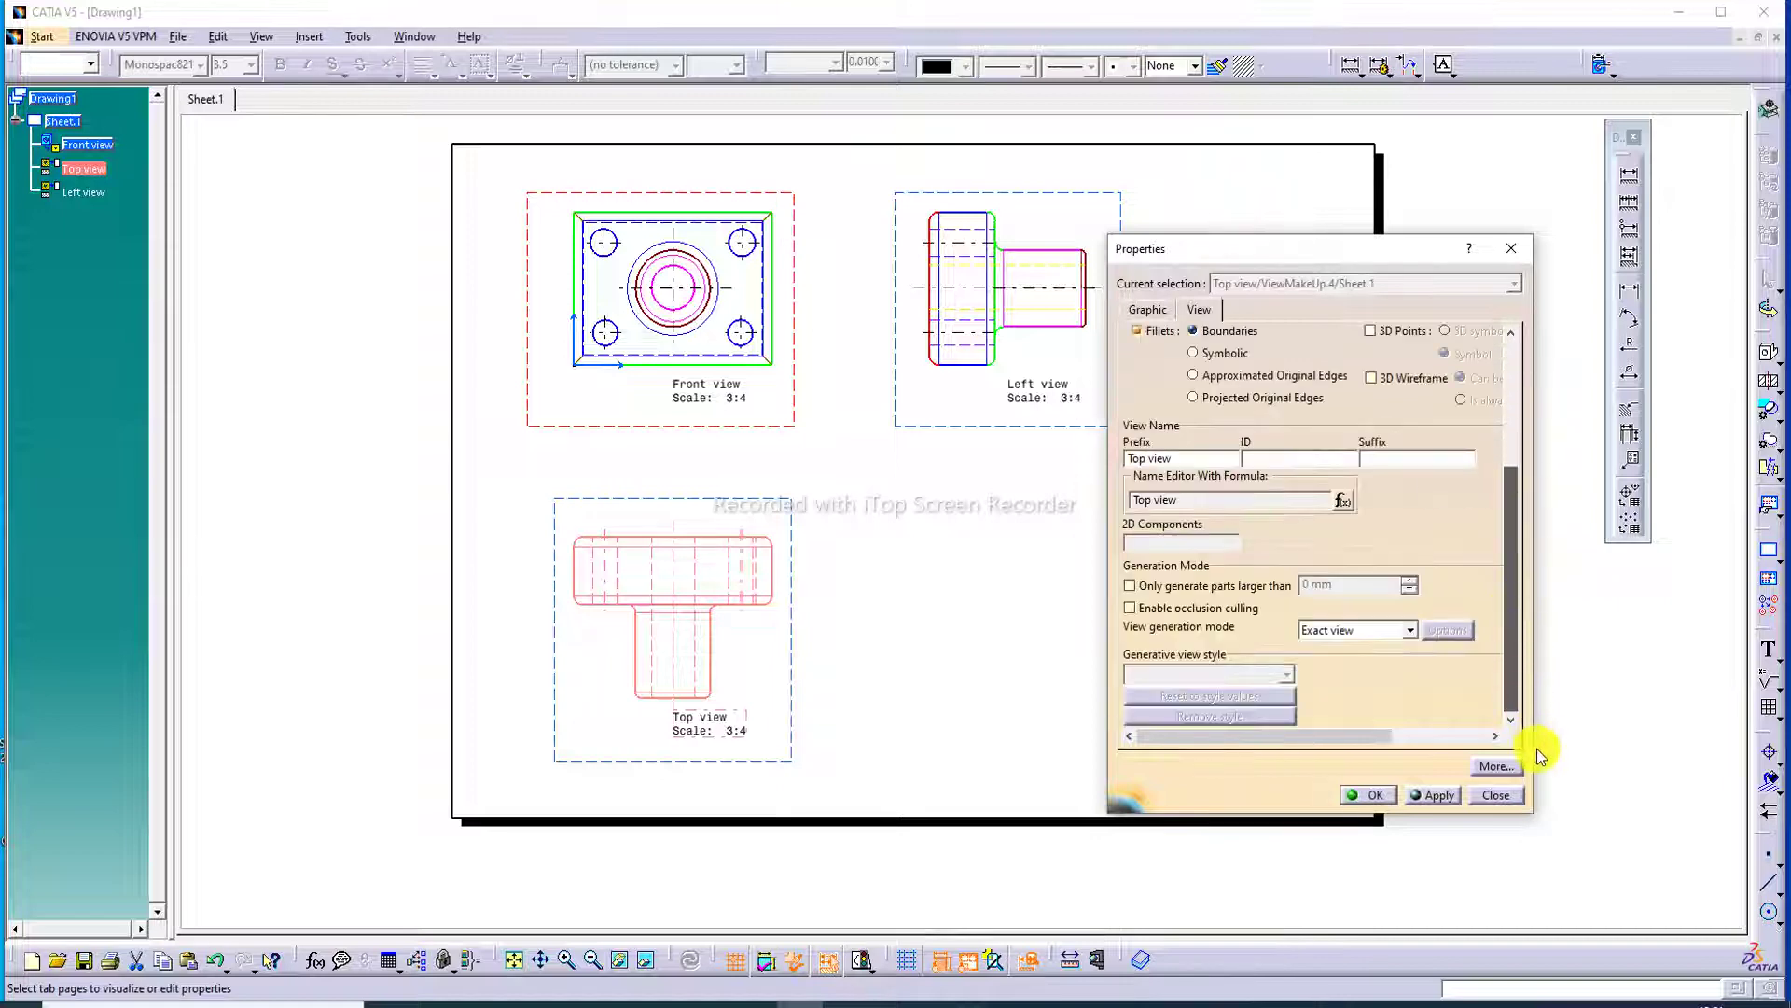
left_click(1411, 633)
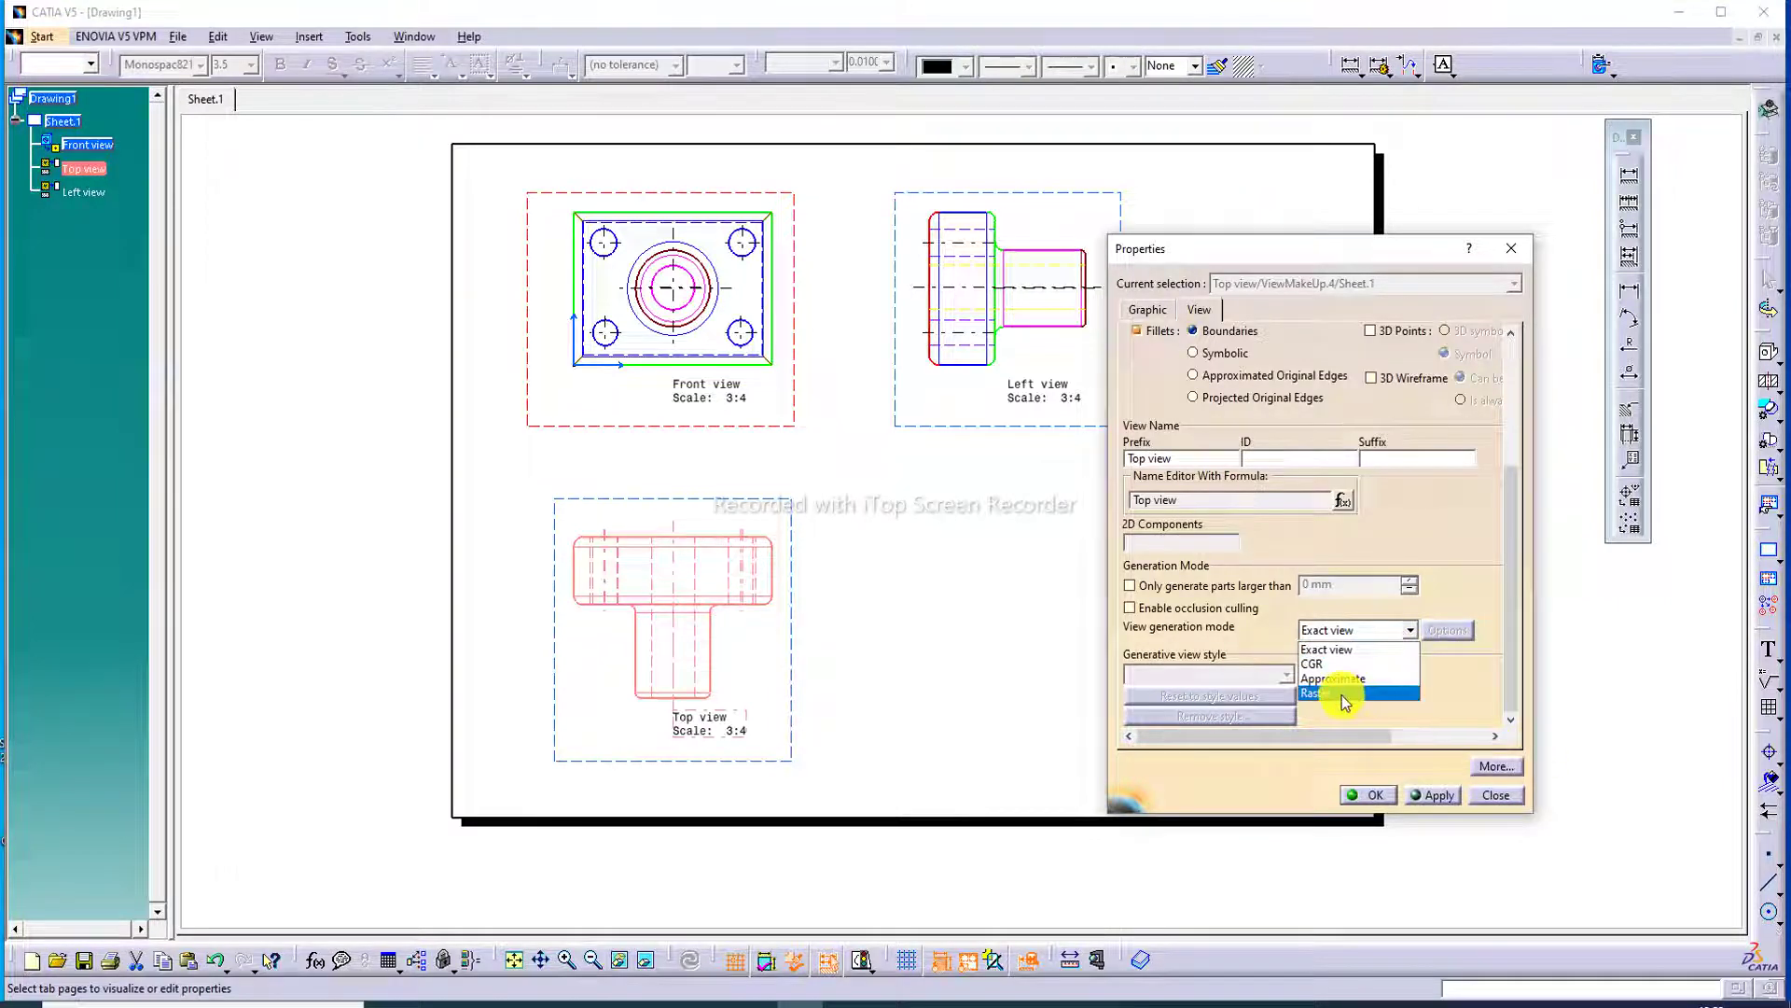
left_click(1342, 696)
left_click(1029, 551)
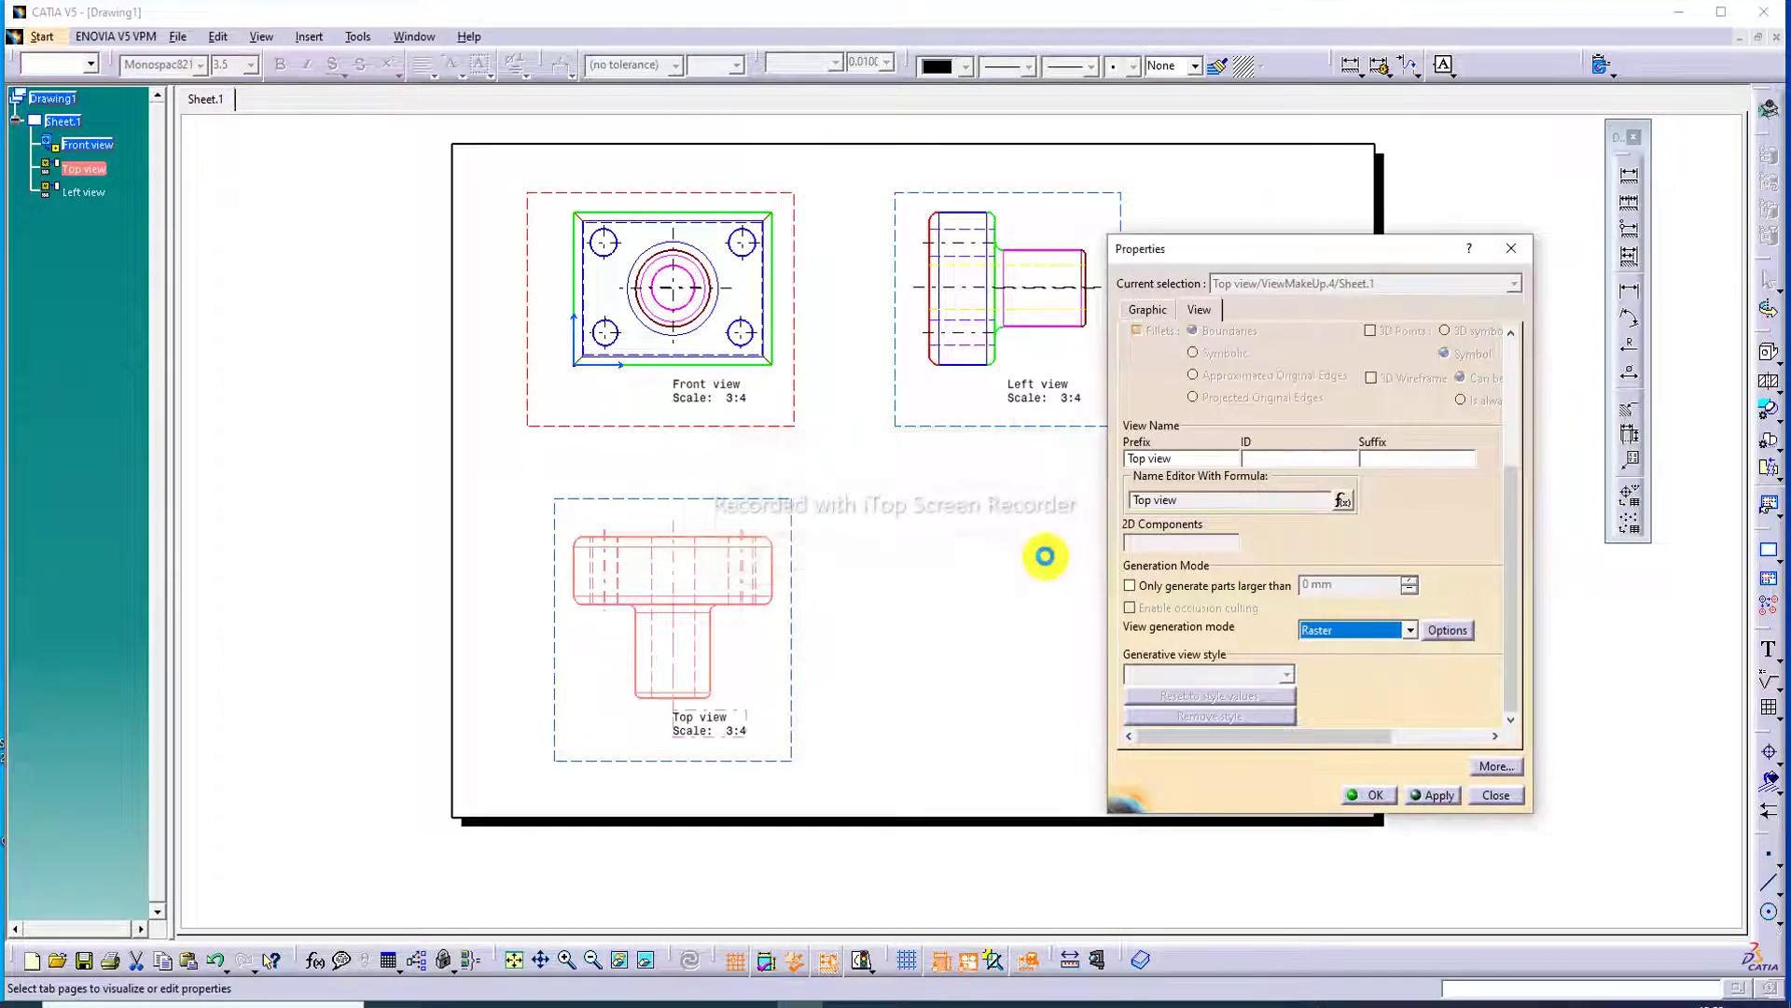
Step: Set the top view's raster mode to Shading with edges and apply it to the view
left_click(1446, 630)
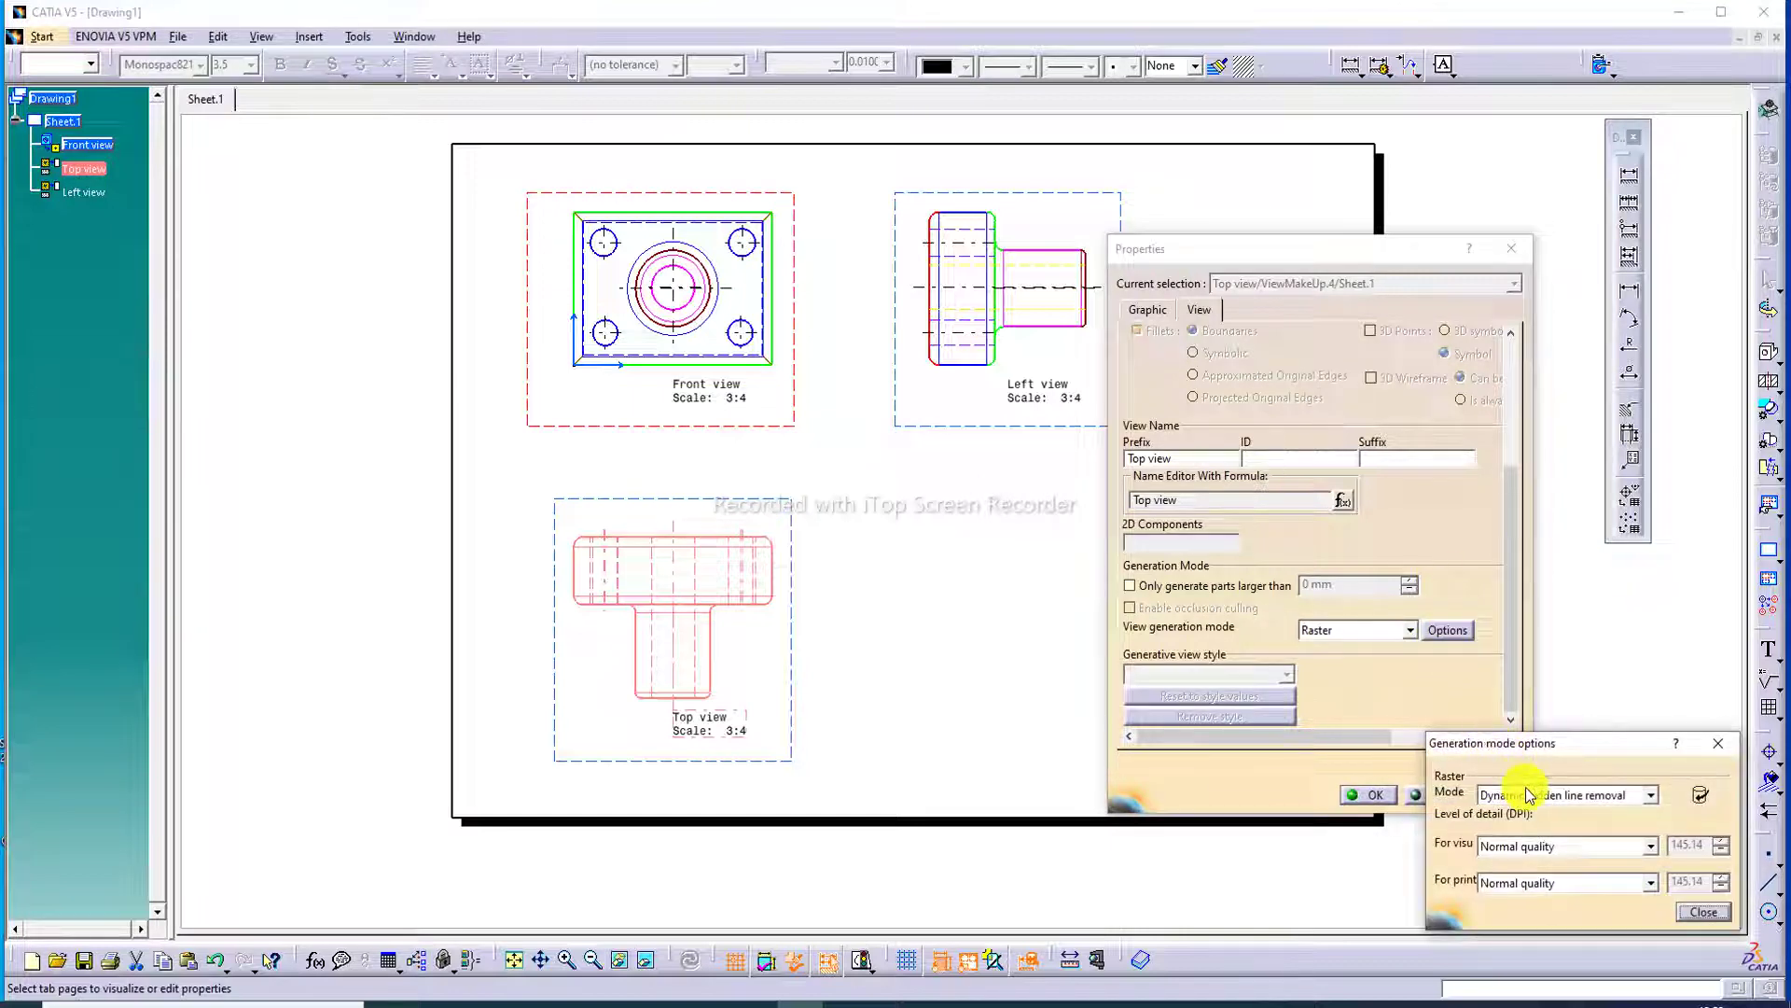
left_click(1530, 794)
left_click(1548, 842)
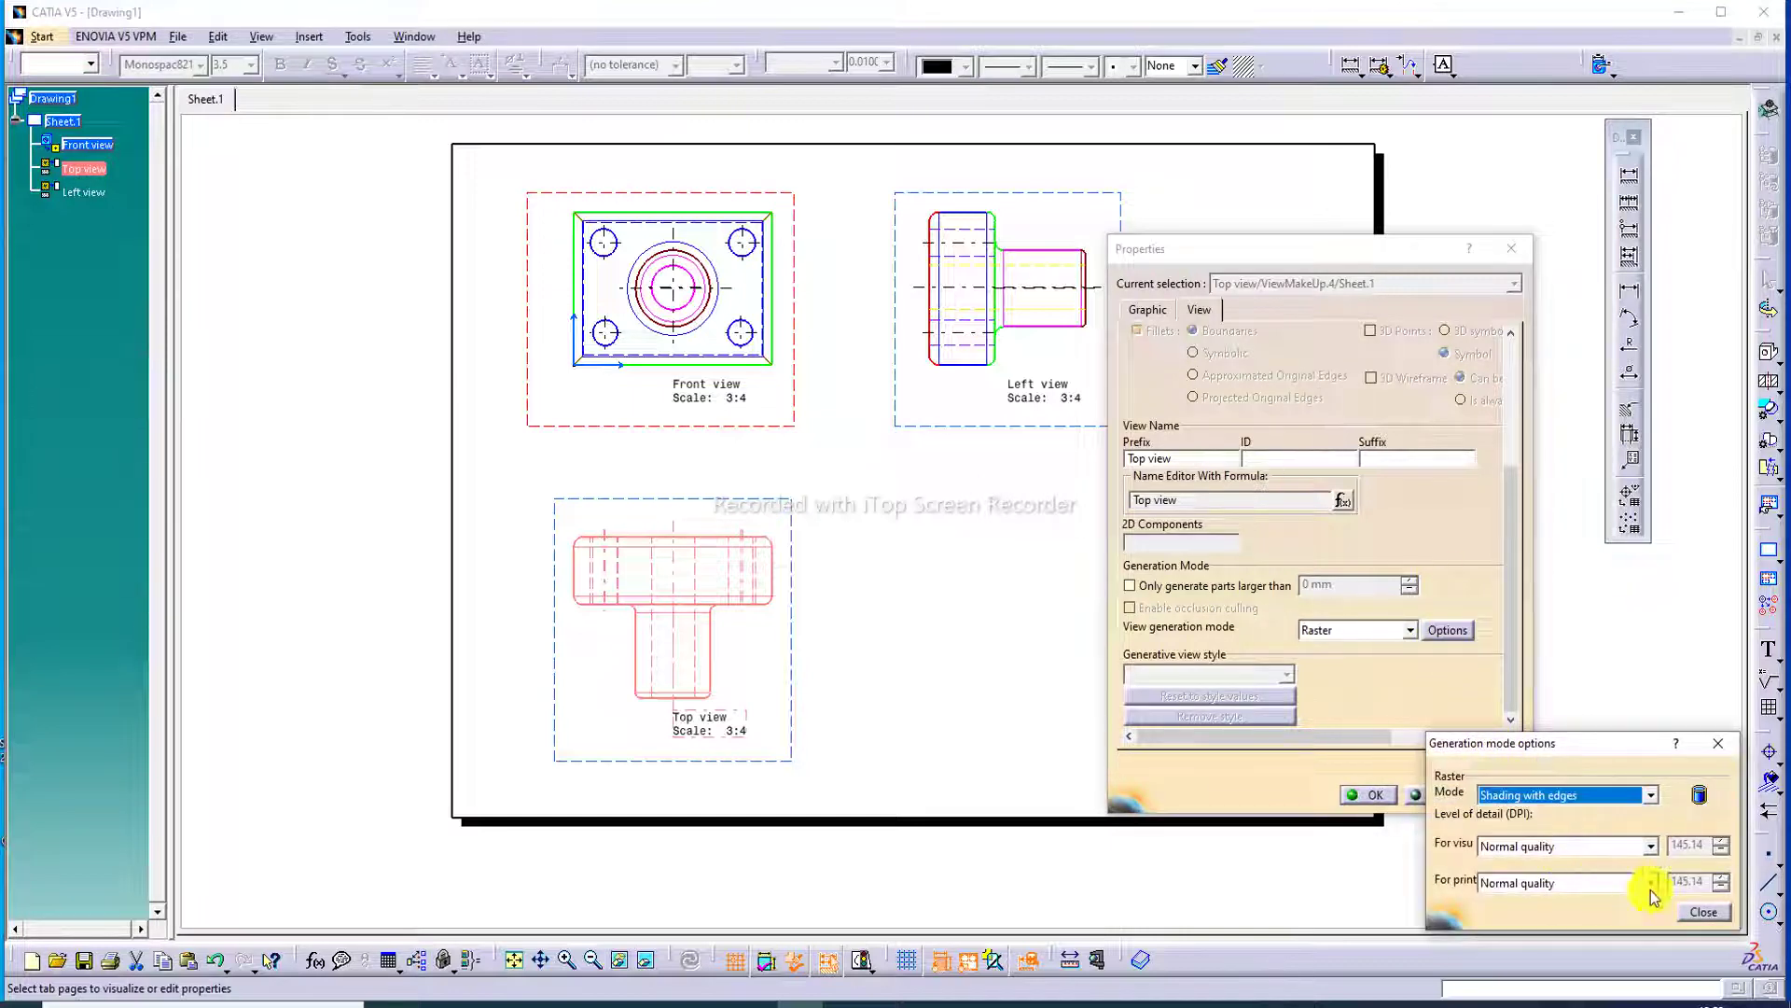
left_click(1706, 912)
left_click(1435, 795)
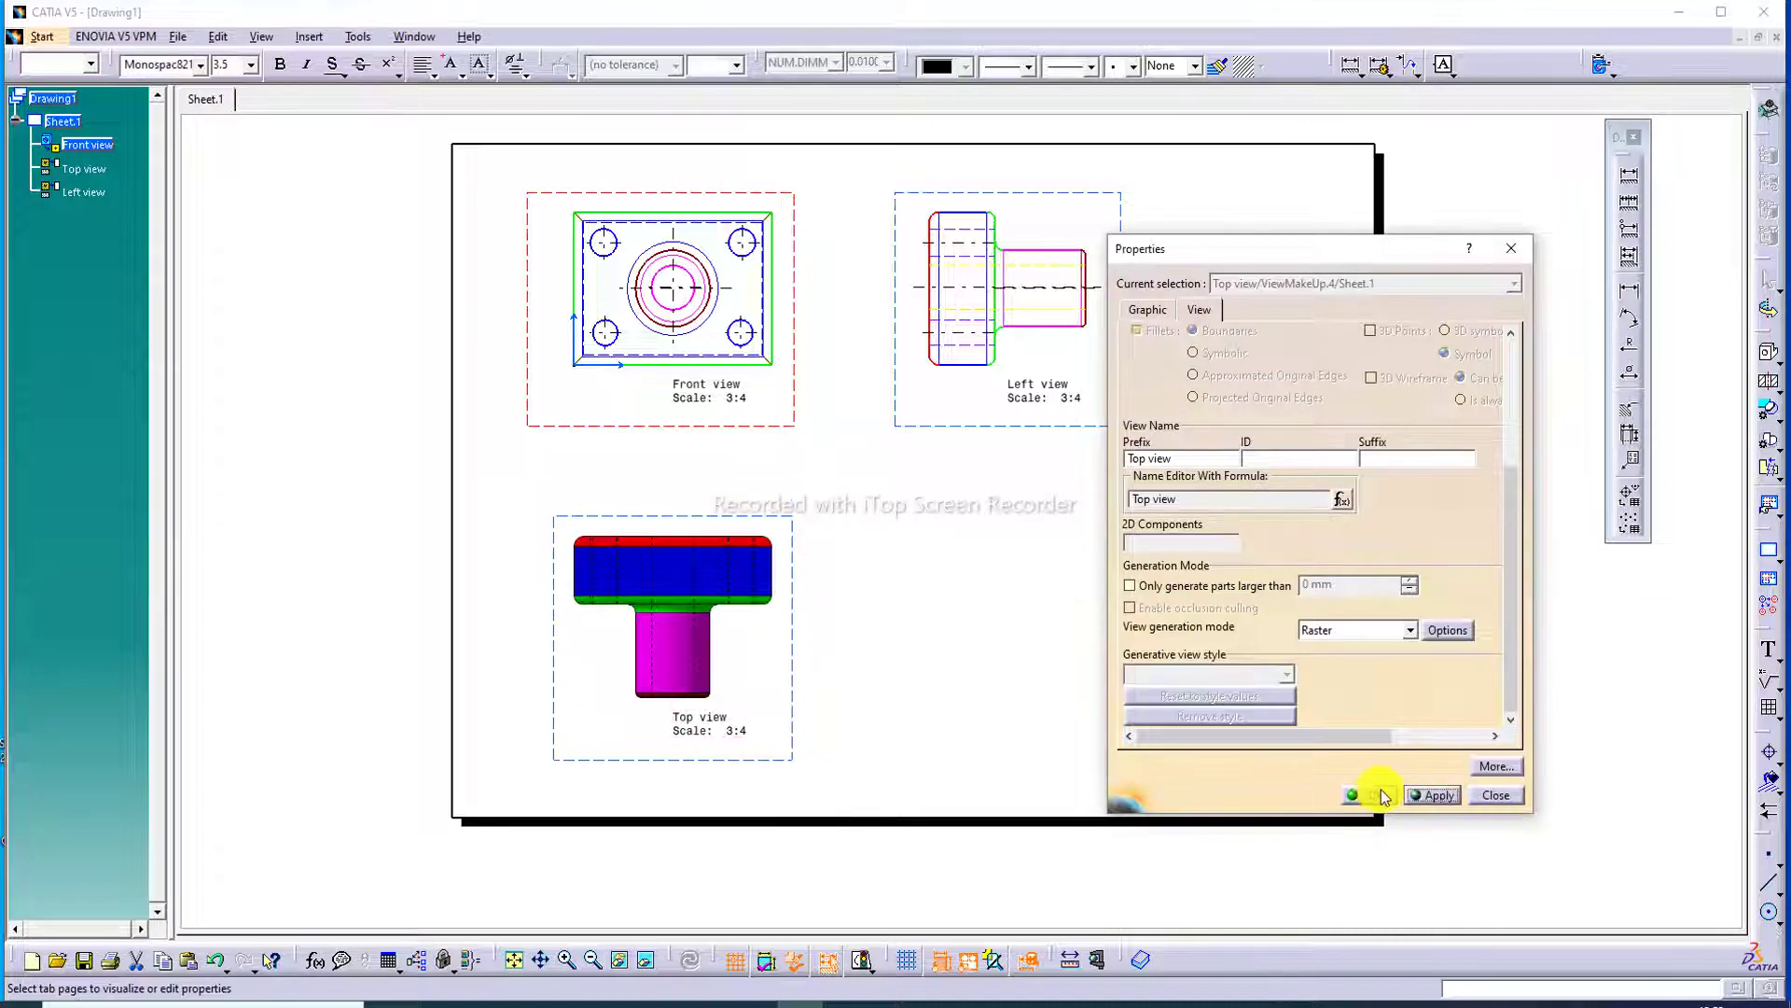
left_click(1371, 795)
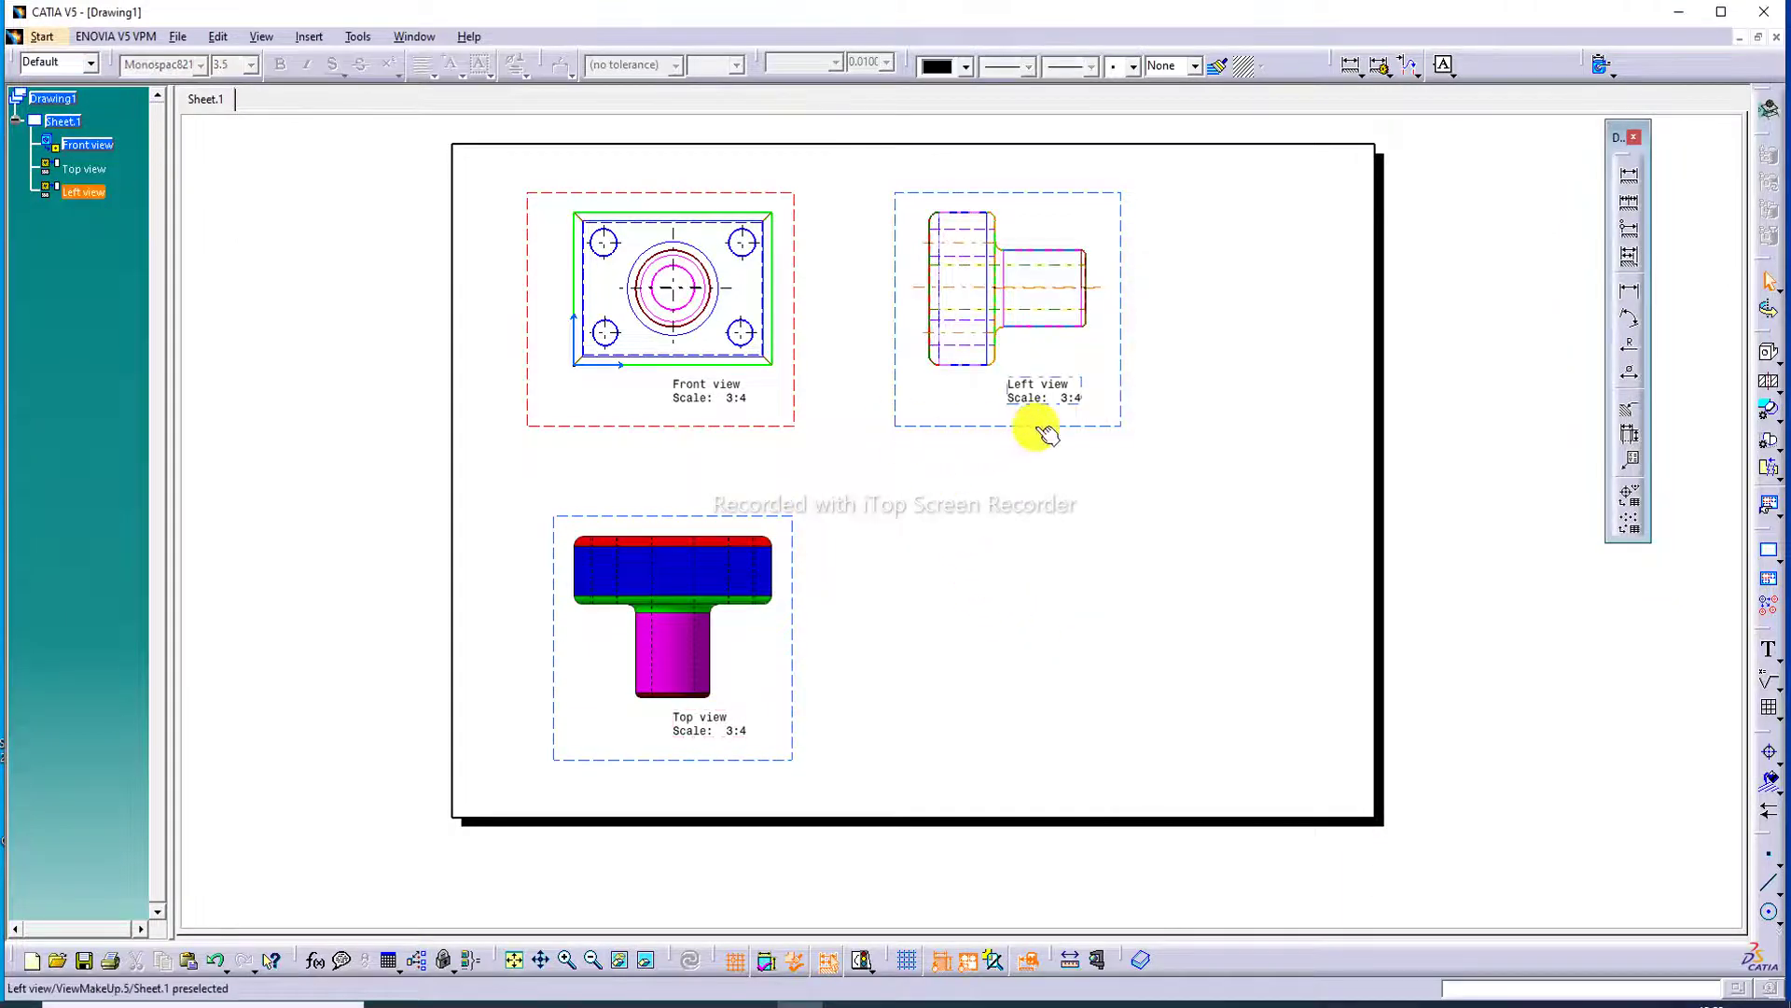
Step: Move the front view, together with its aligned views, slightly closer to the sheet's upper-left corner
left_click_drag(795, 226, 775, 216)
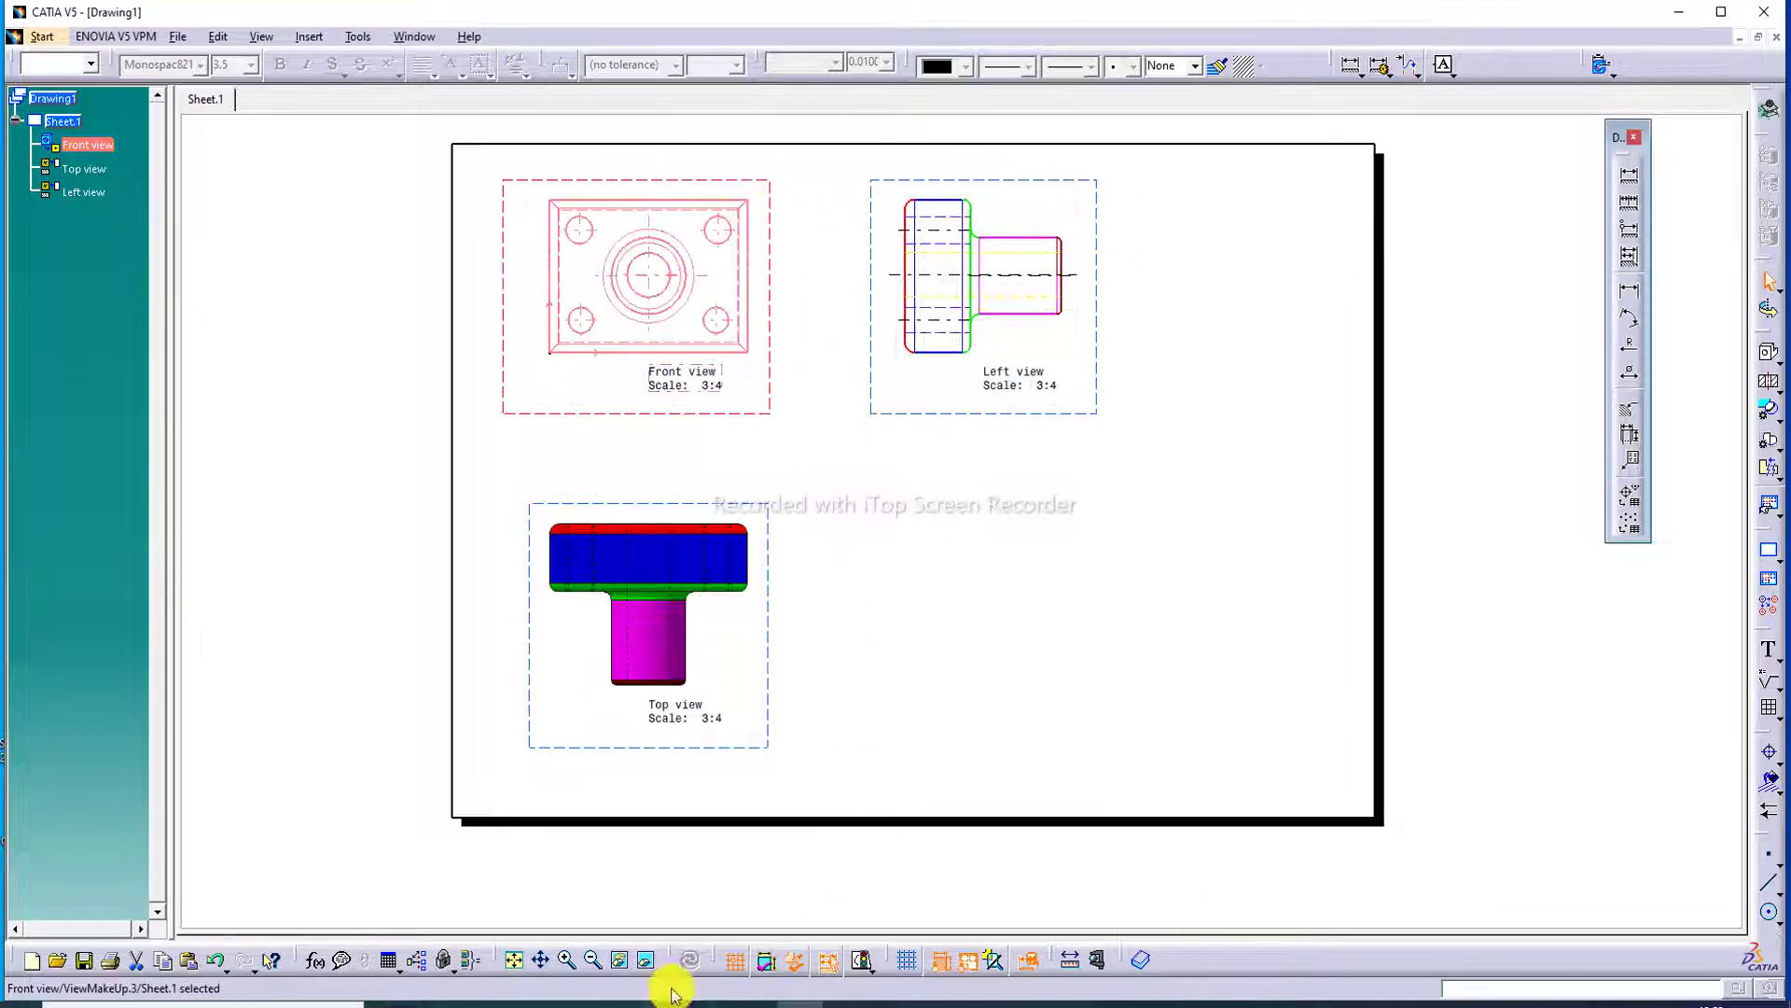
left_click(514, 960)
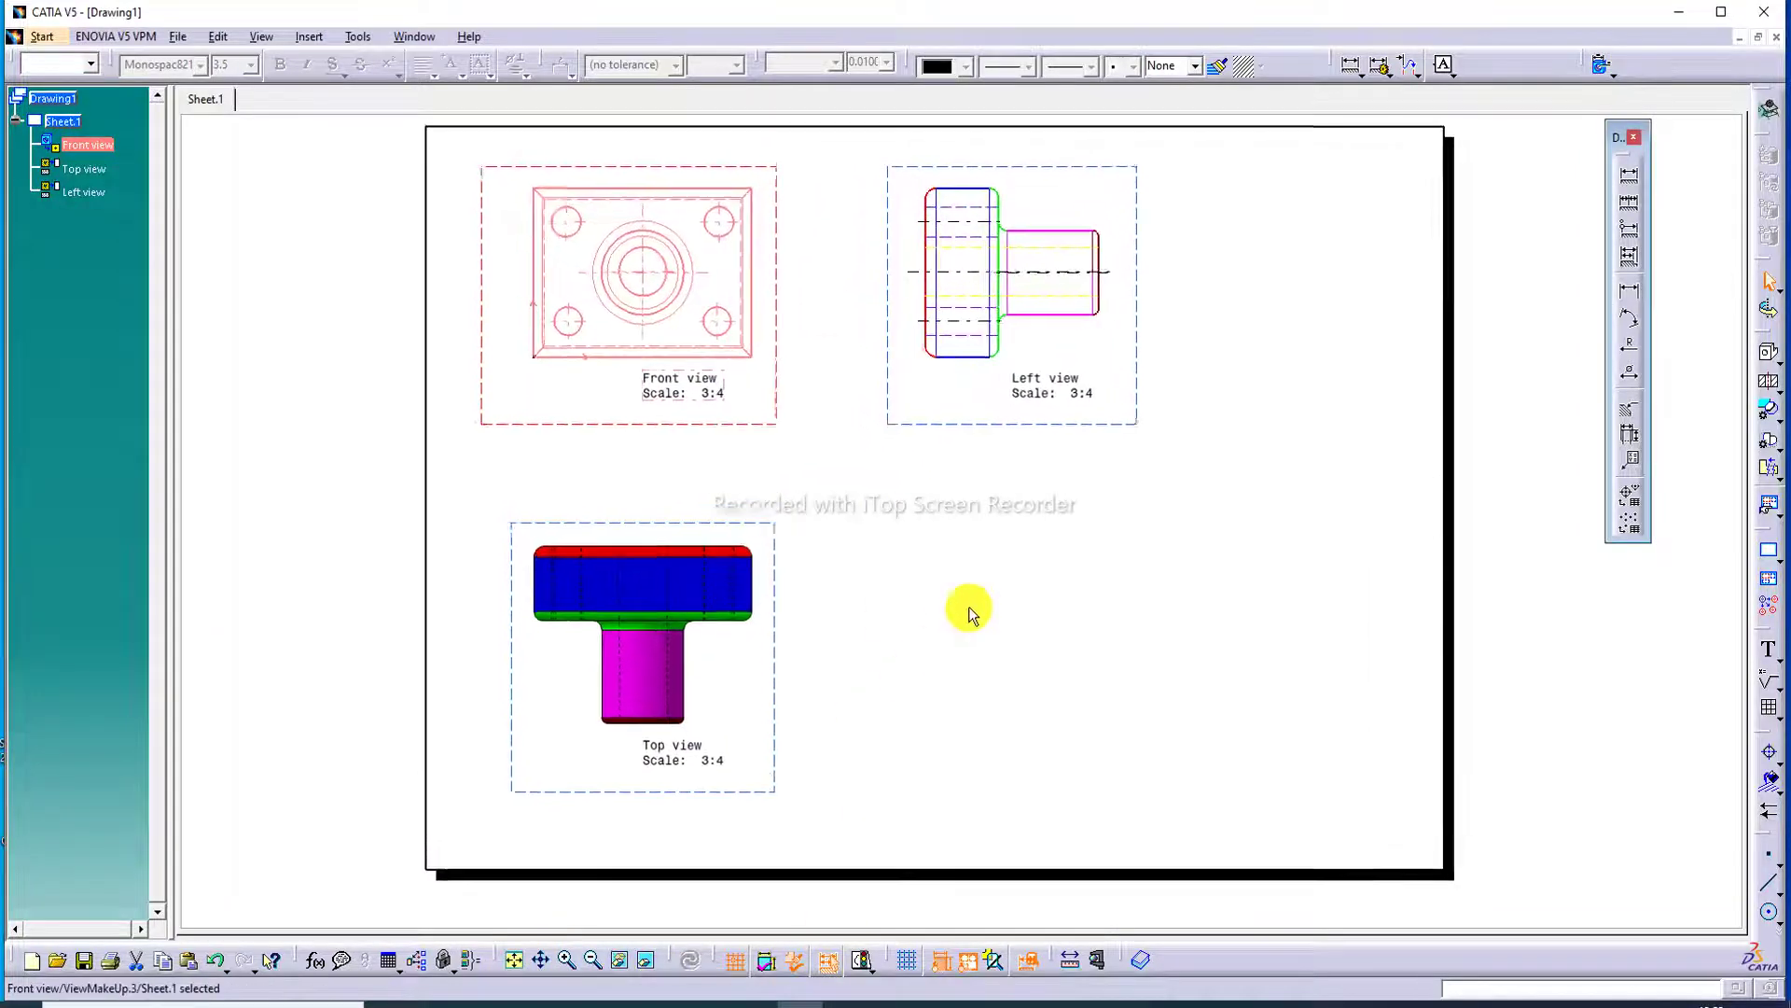
Step: Set the left view's generation mode to Raster in its view properties
right_click(1057, 442)
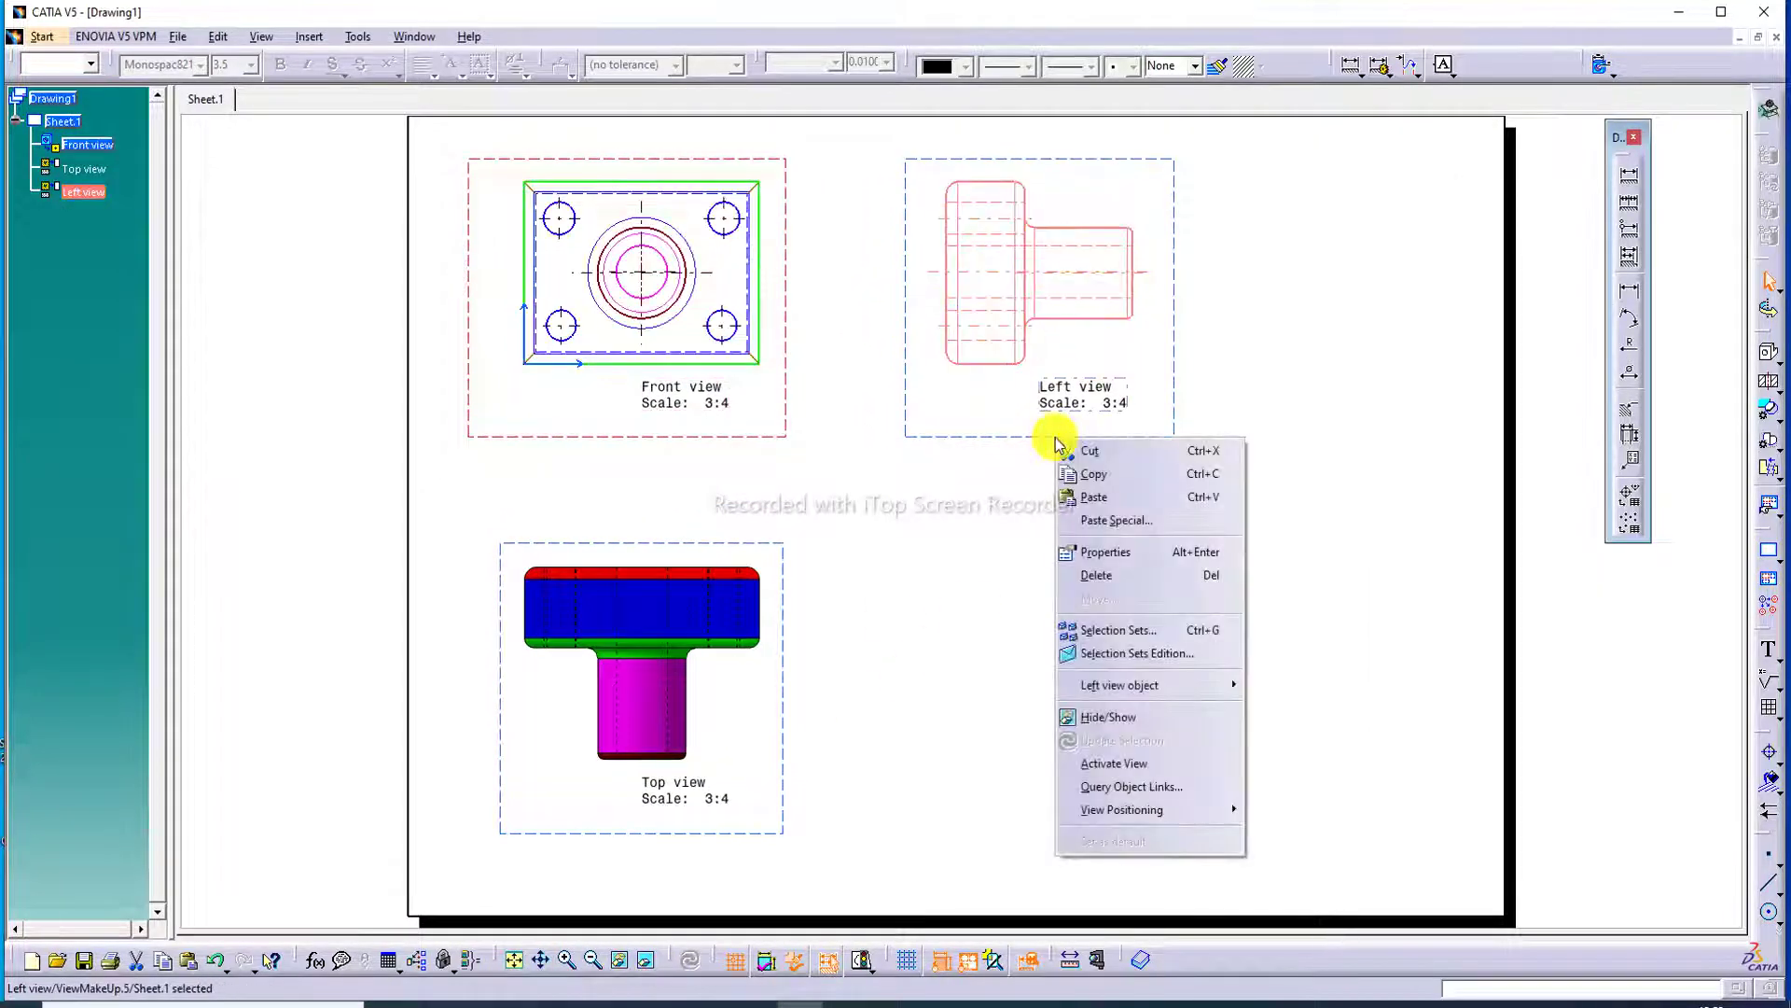
left_click(1087, 549)
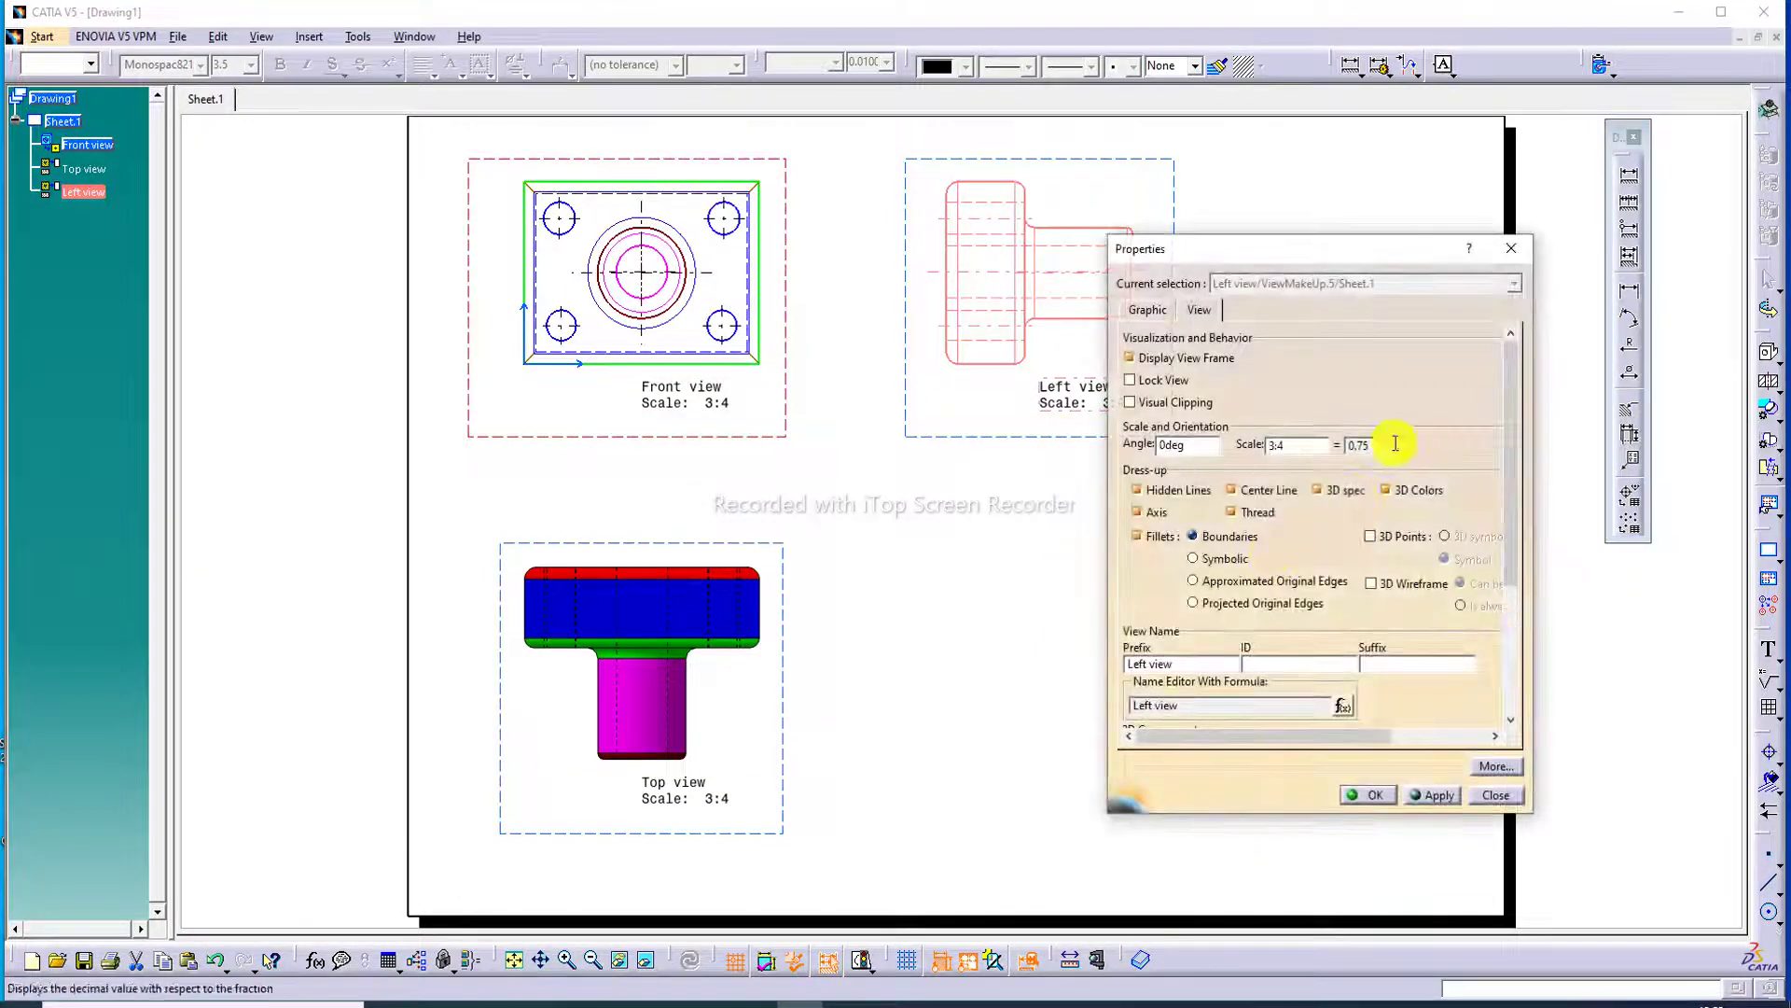
left_click_drag(1514, 558, 1532, 711)
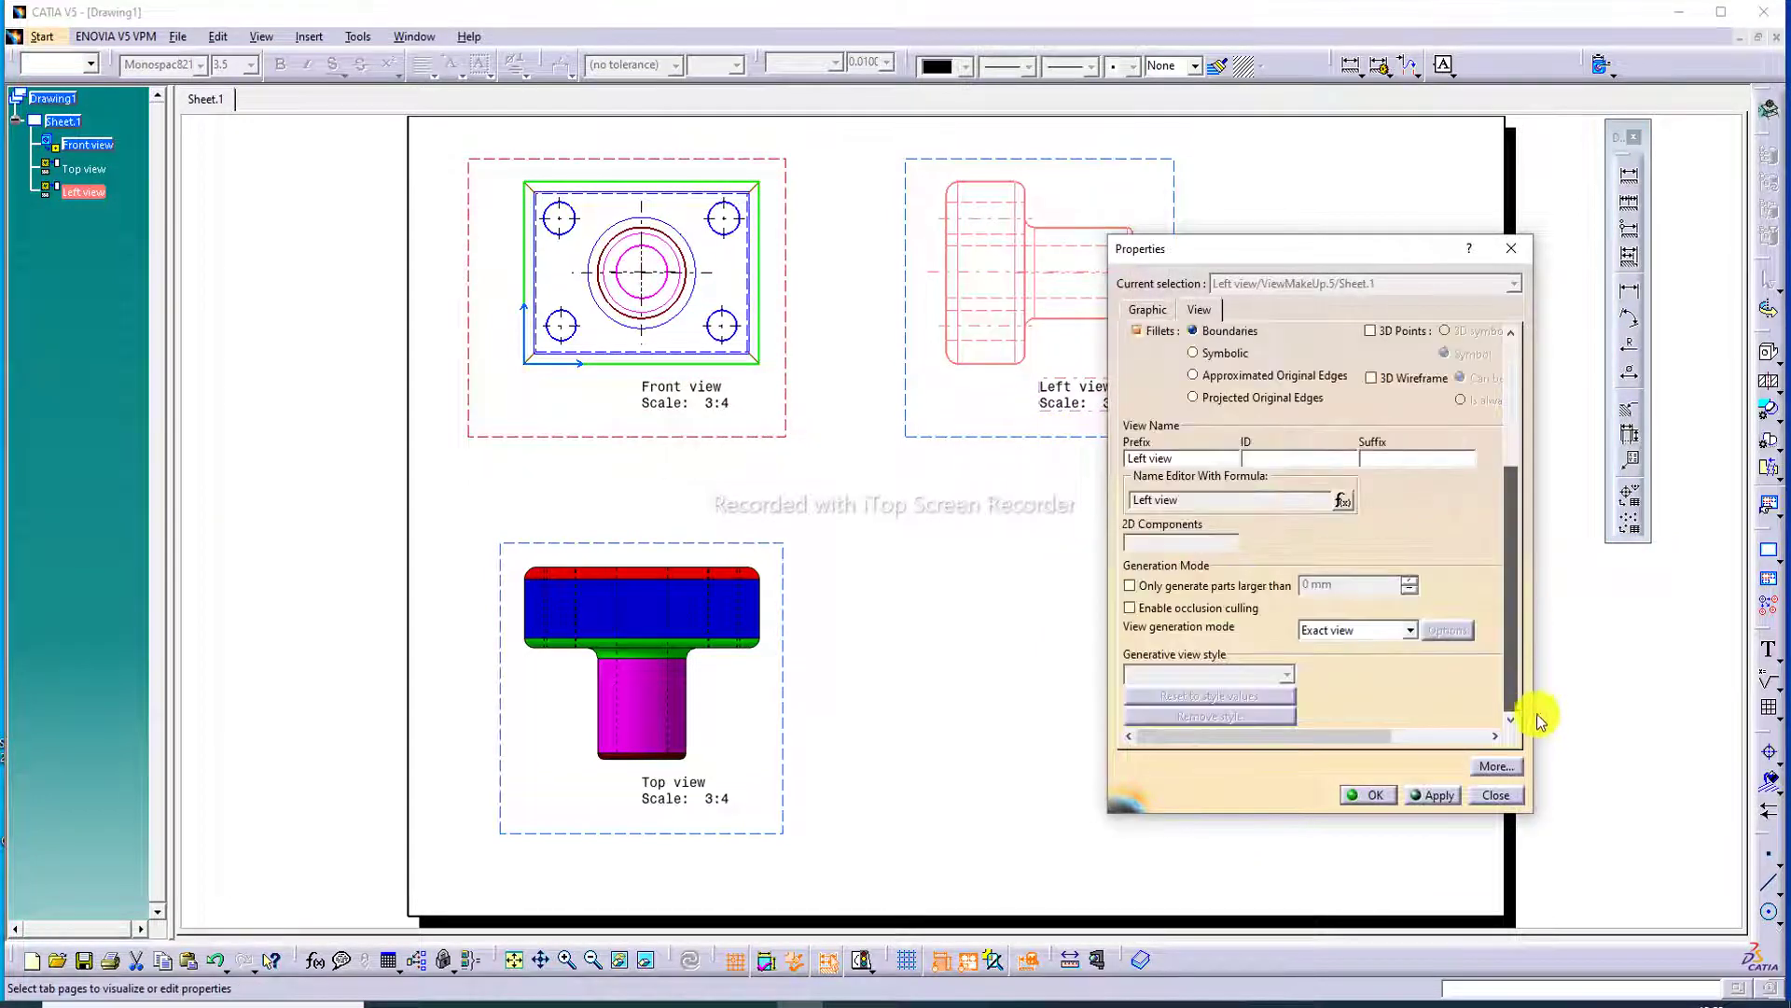
left_click(1410, 625)
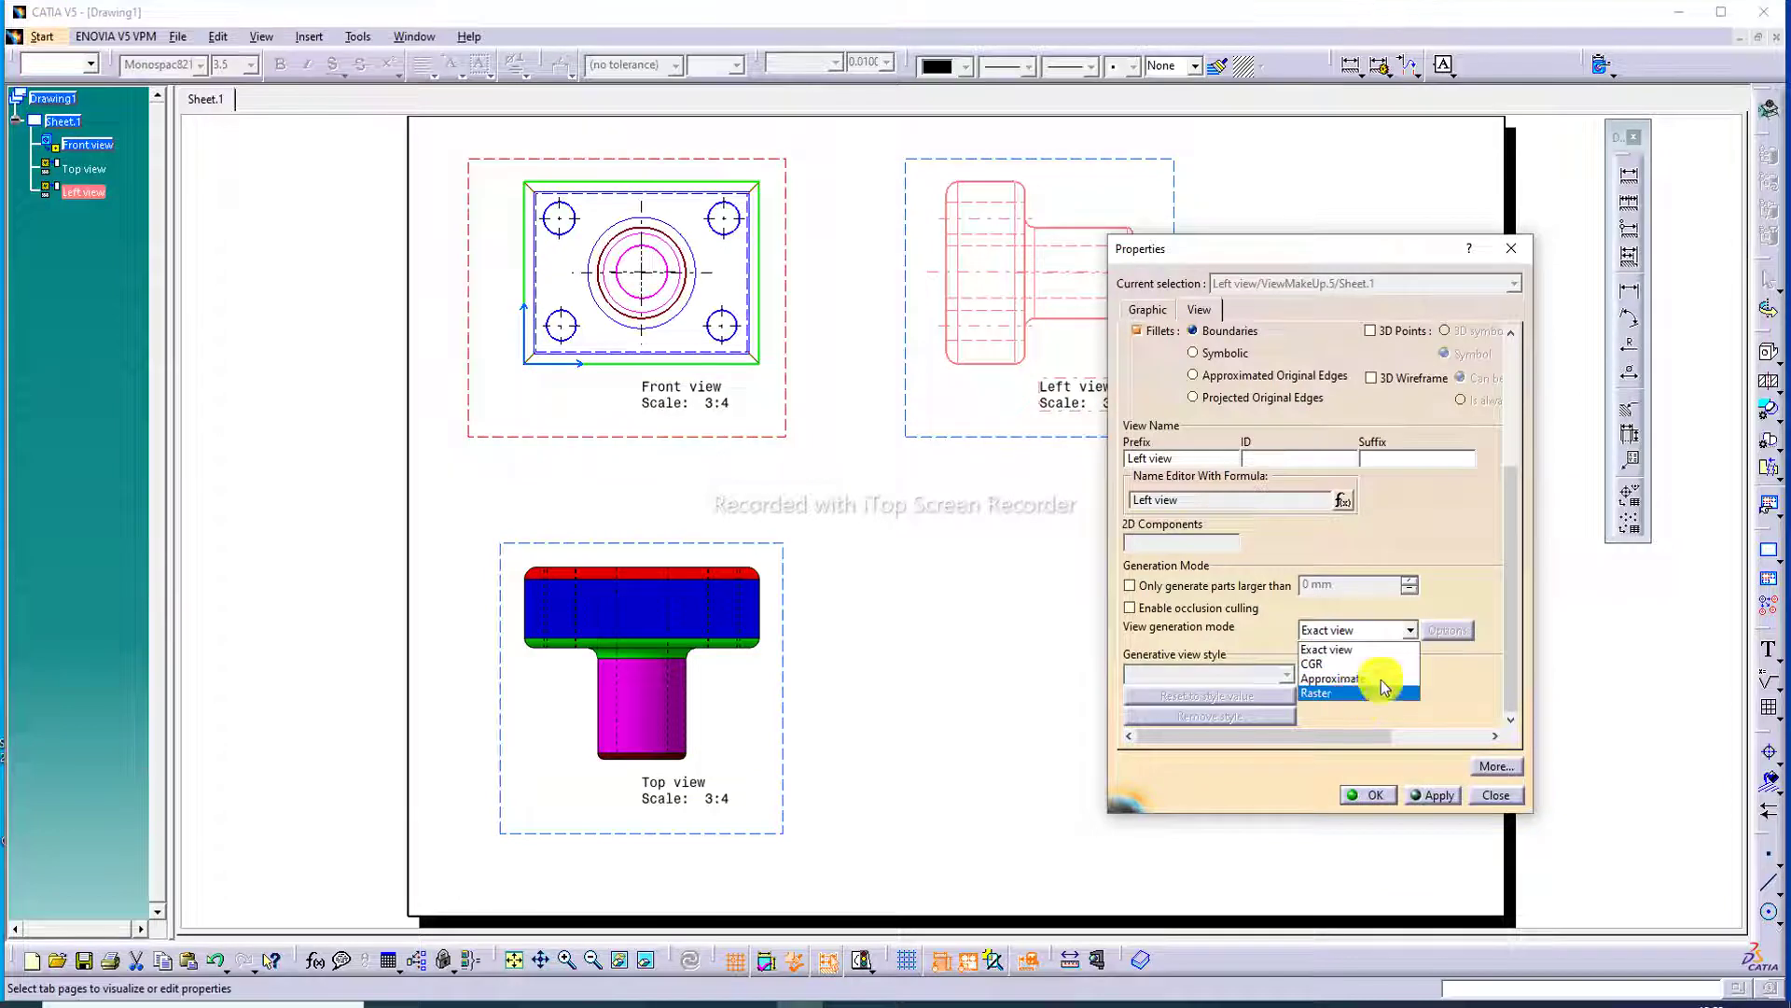
left_click(1357, 698)
left_click(1045, 552)
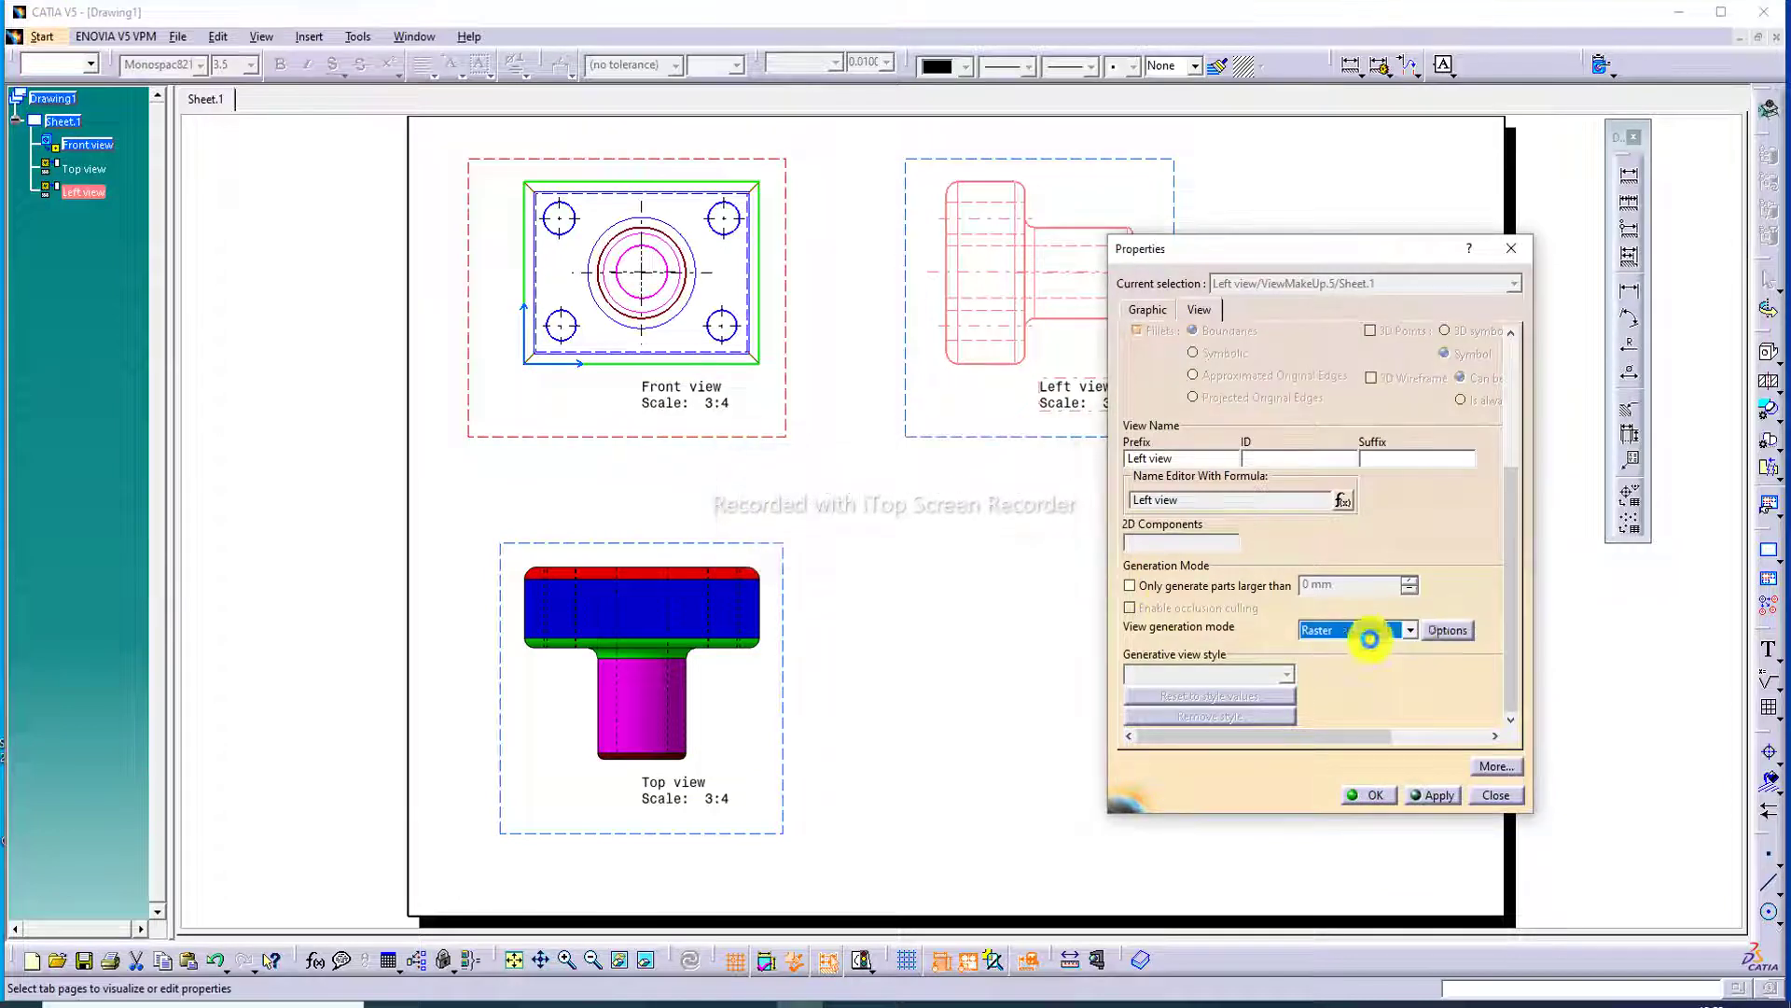
Step: Set the left view's raster mode to Shading with edges and apply it to the view
left_click(1444, 631)
left_click(1530, 795)
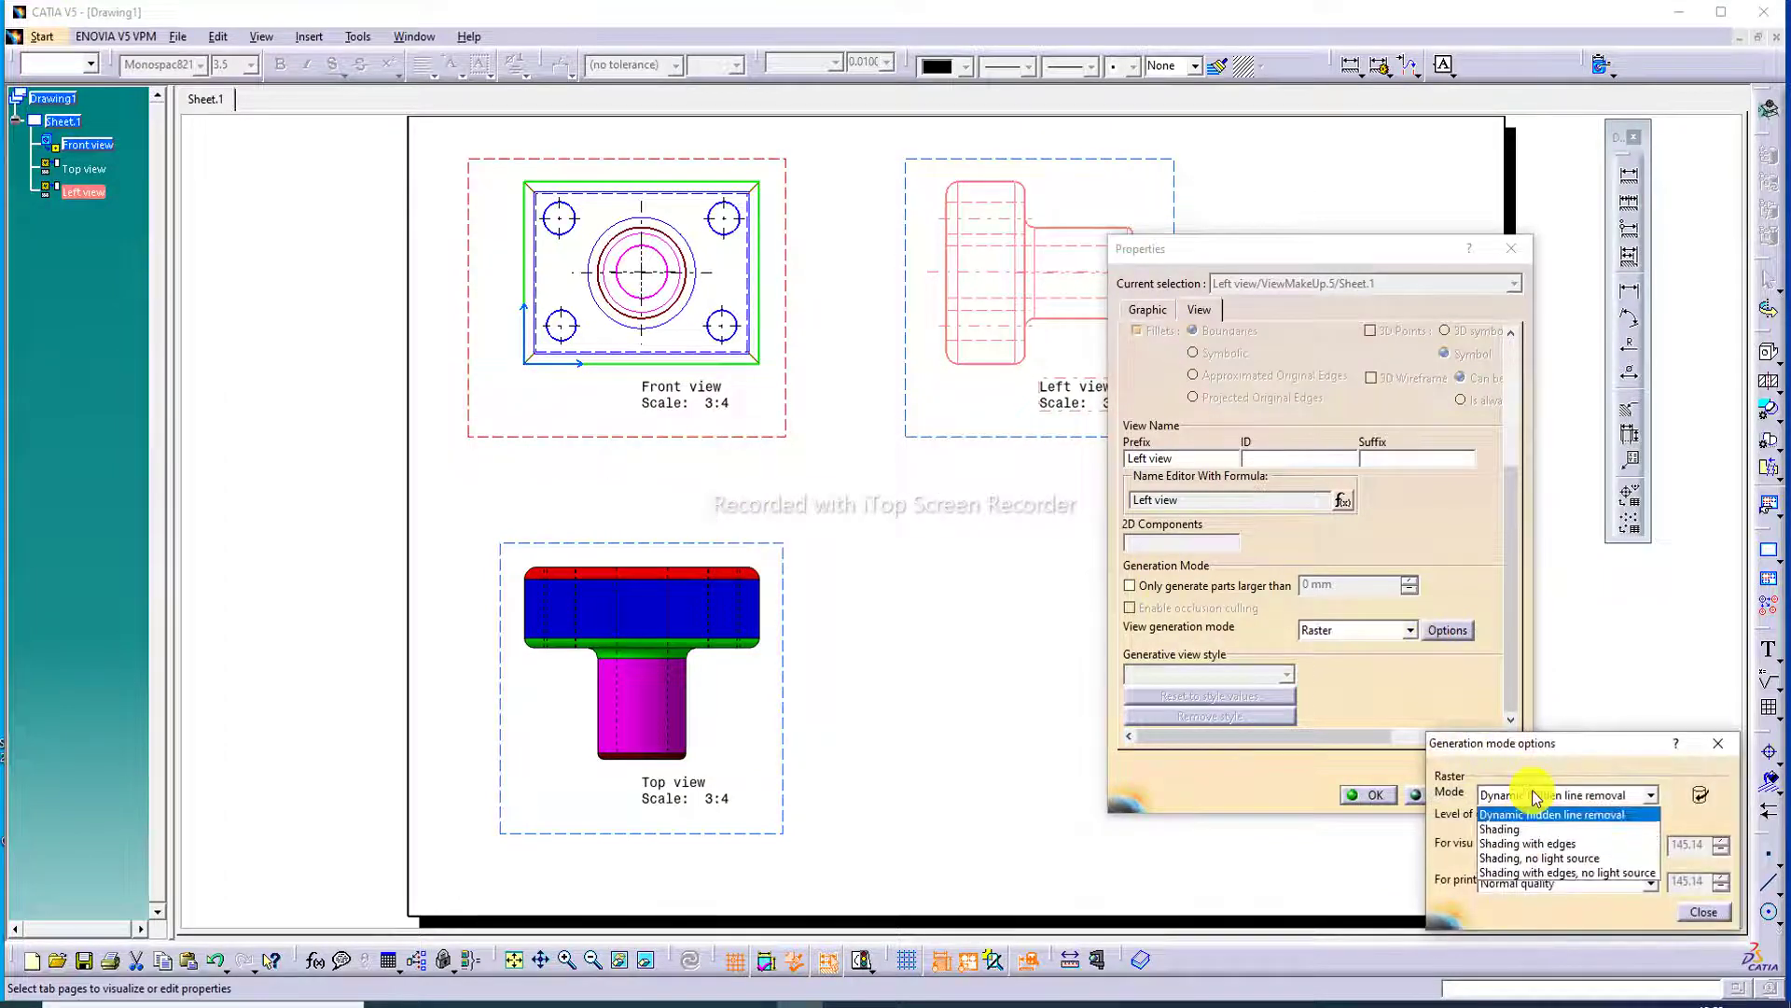
left_click(1553, 844)
left_click(1703, 912)
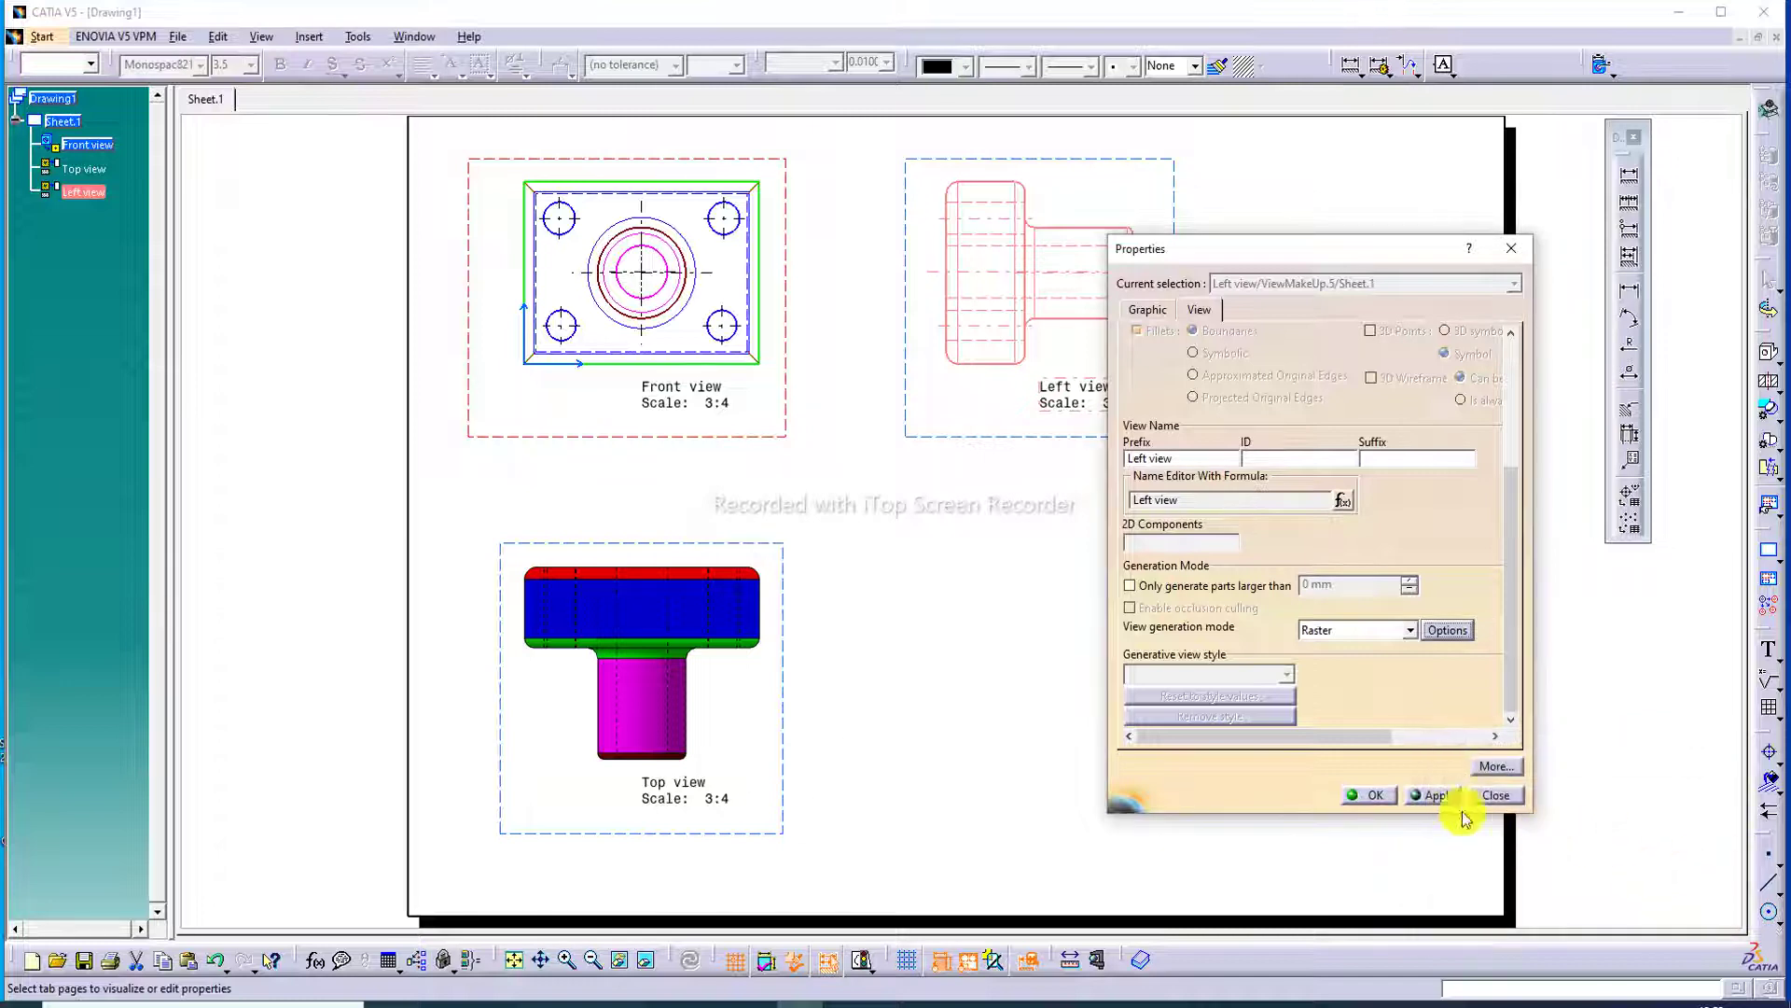
left_click(1433, 795)
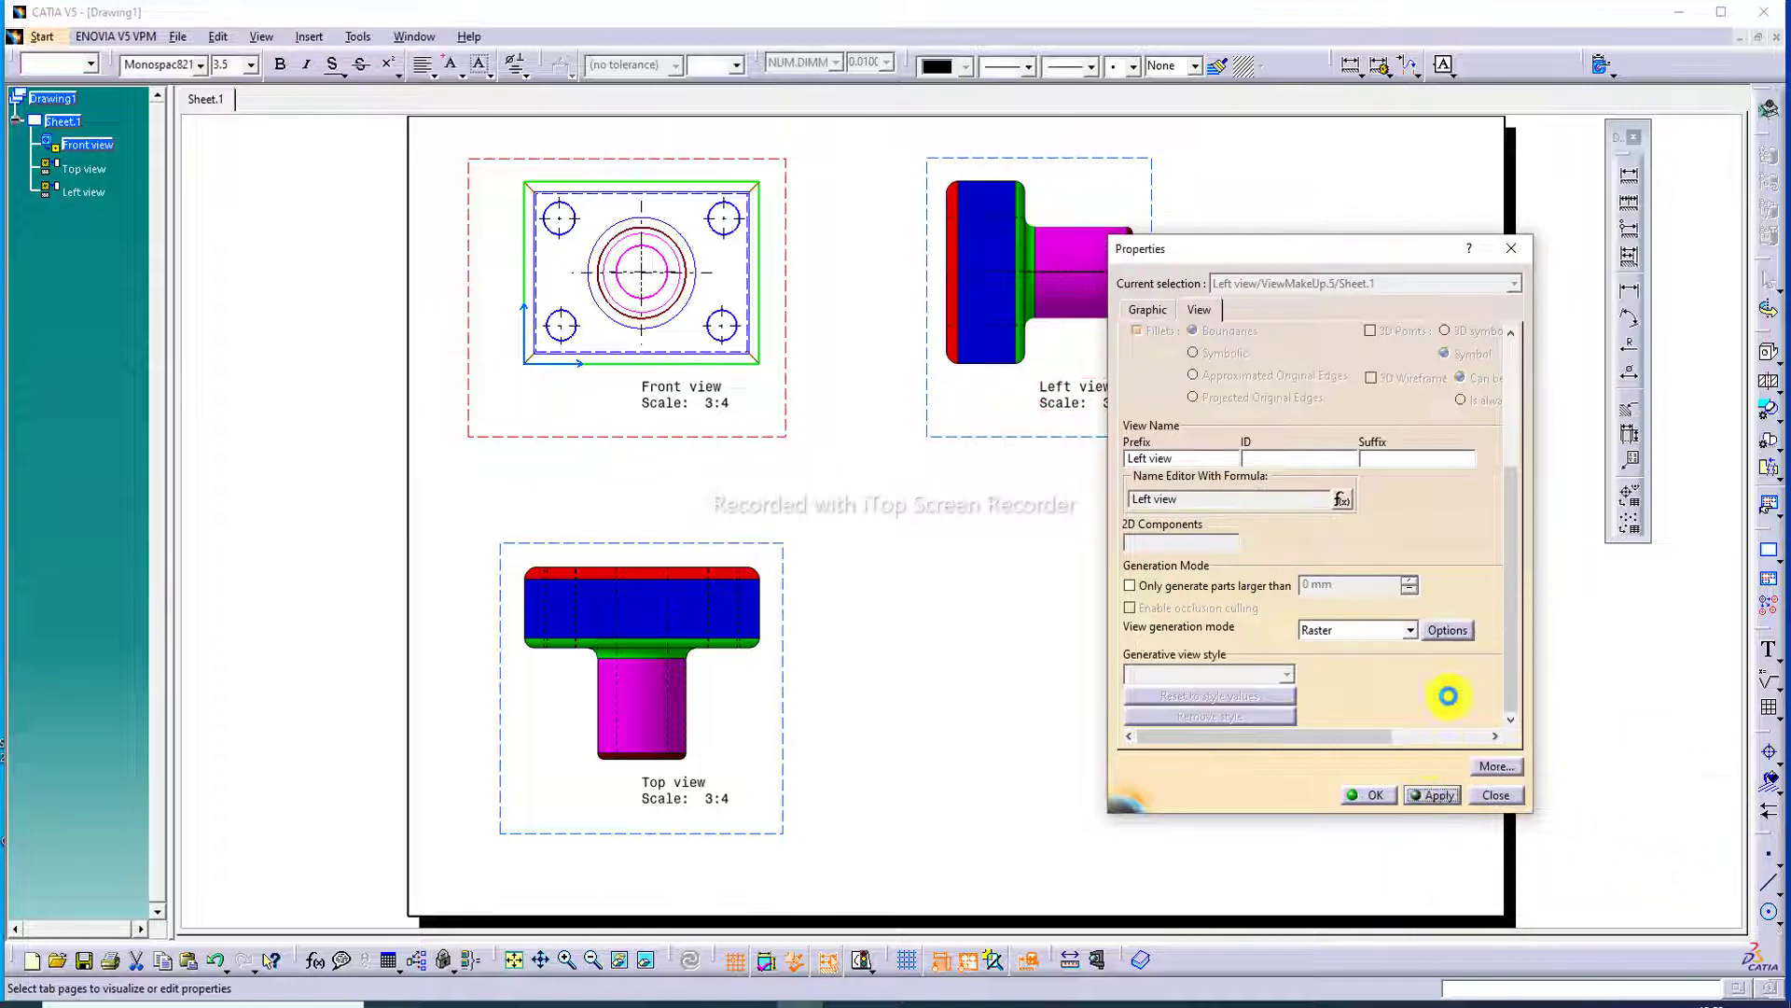
left_click(1371, 798)
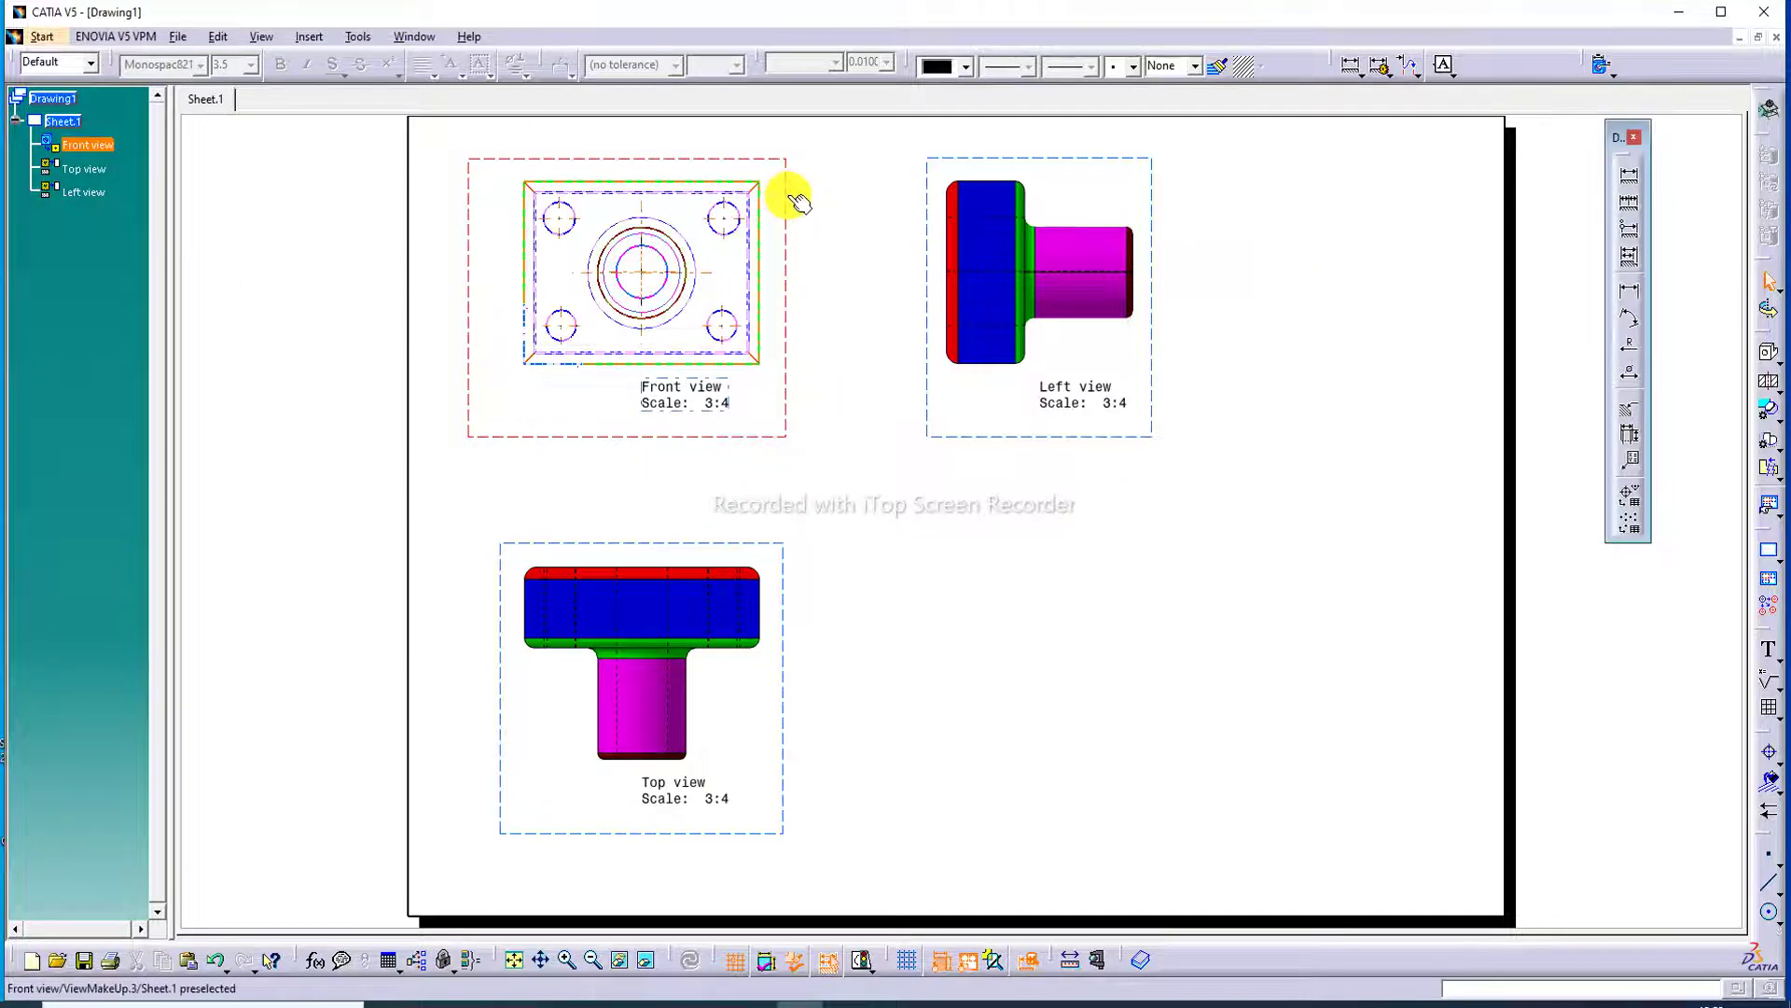
Step: Shift the front view and its aligned views toward the sheet's upper-left corner, then bring the top and left views closer to it
left_click_drag(786, 195, 762, 180)
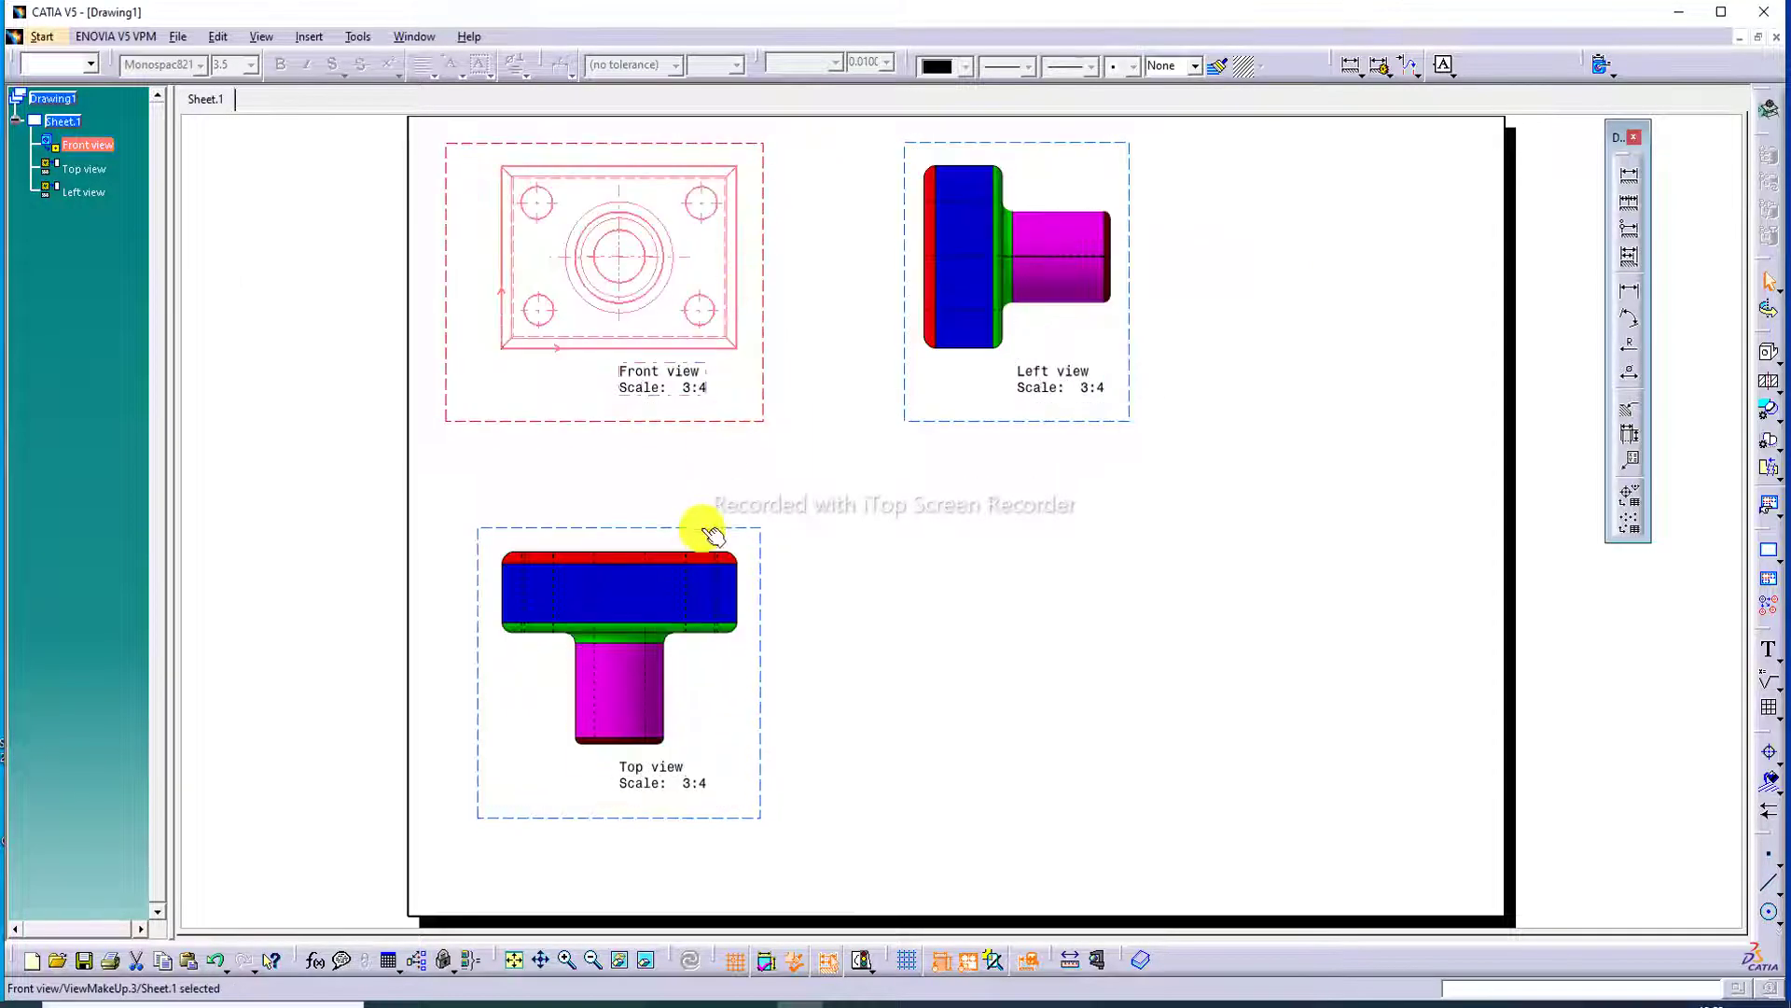
left_click_drag(712, 535, 700, 508)
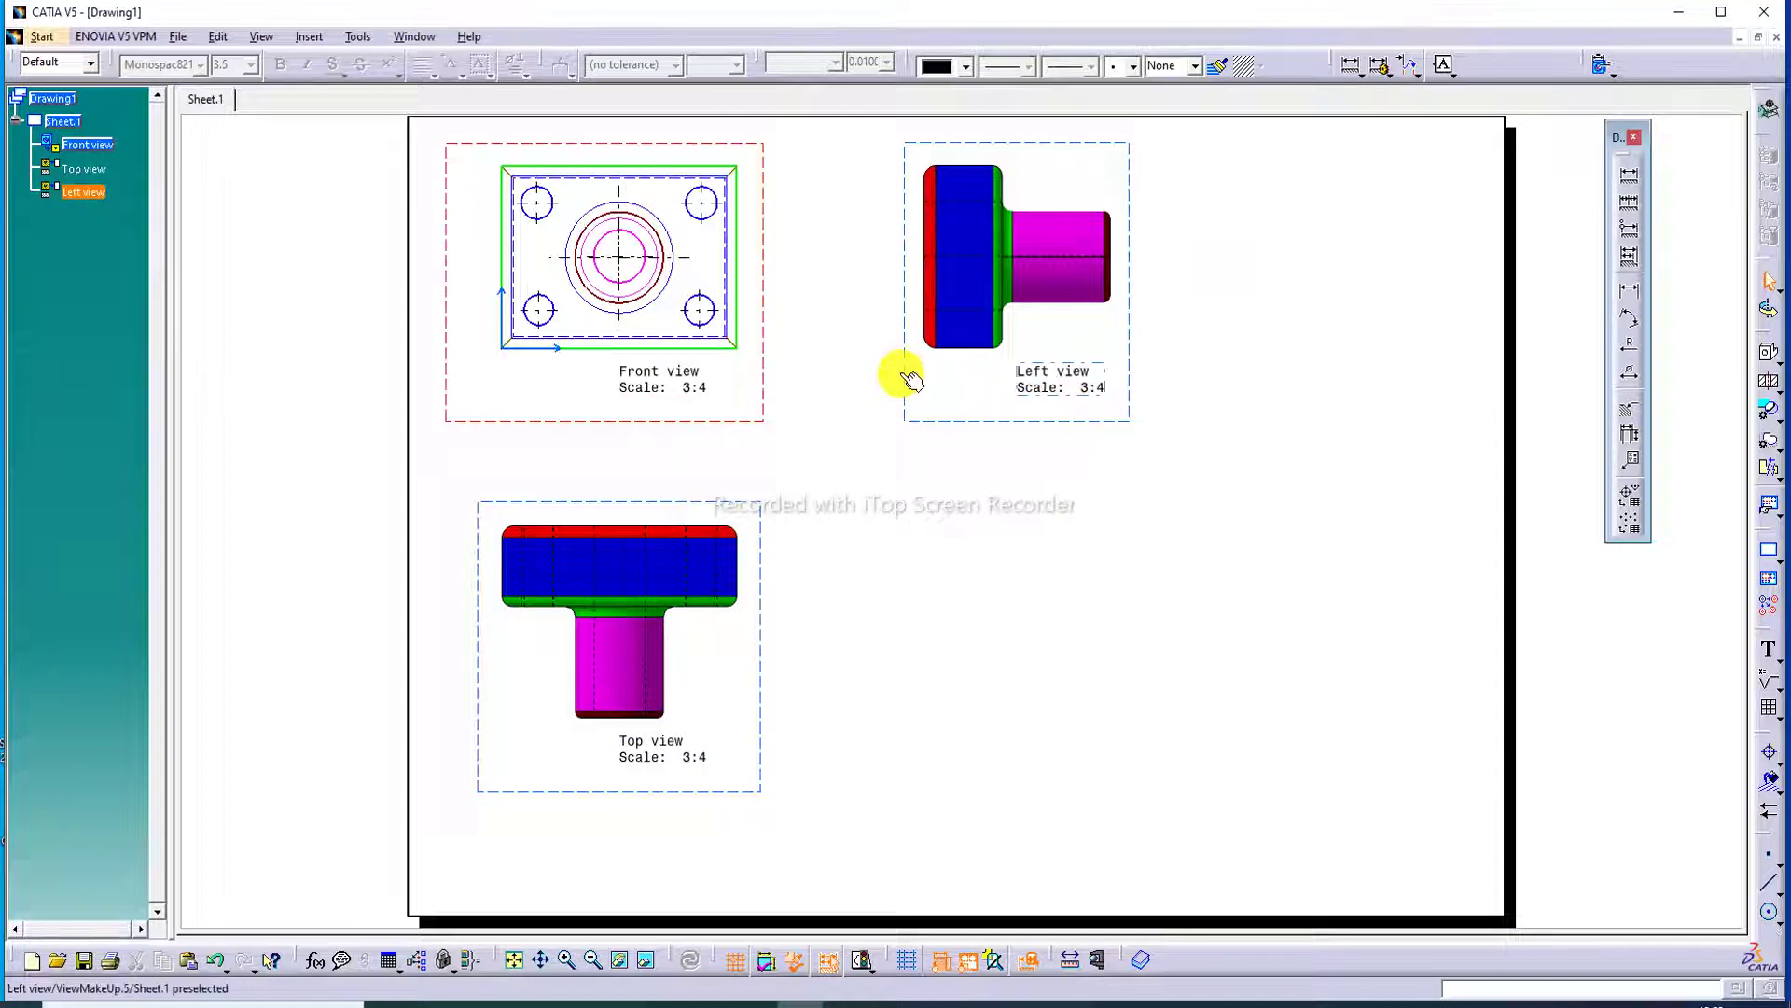
left_click_drag(901, 376, 868, 368)
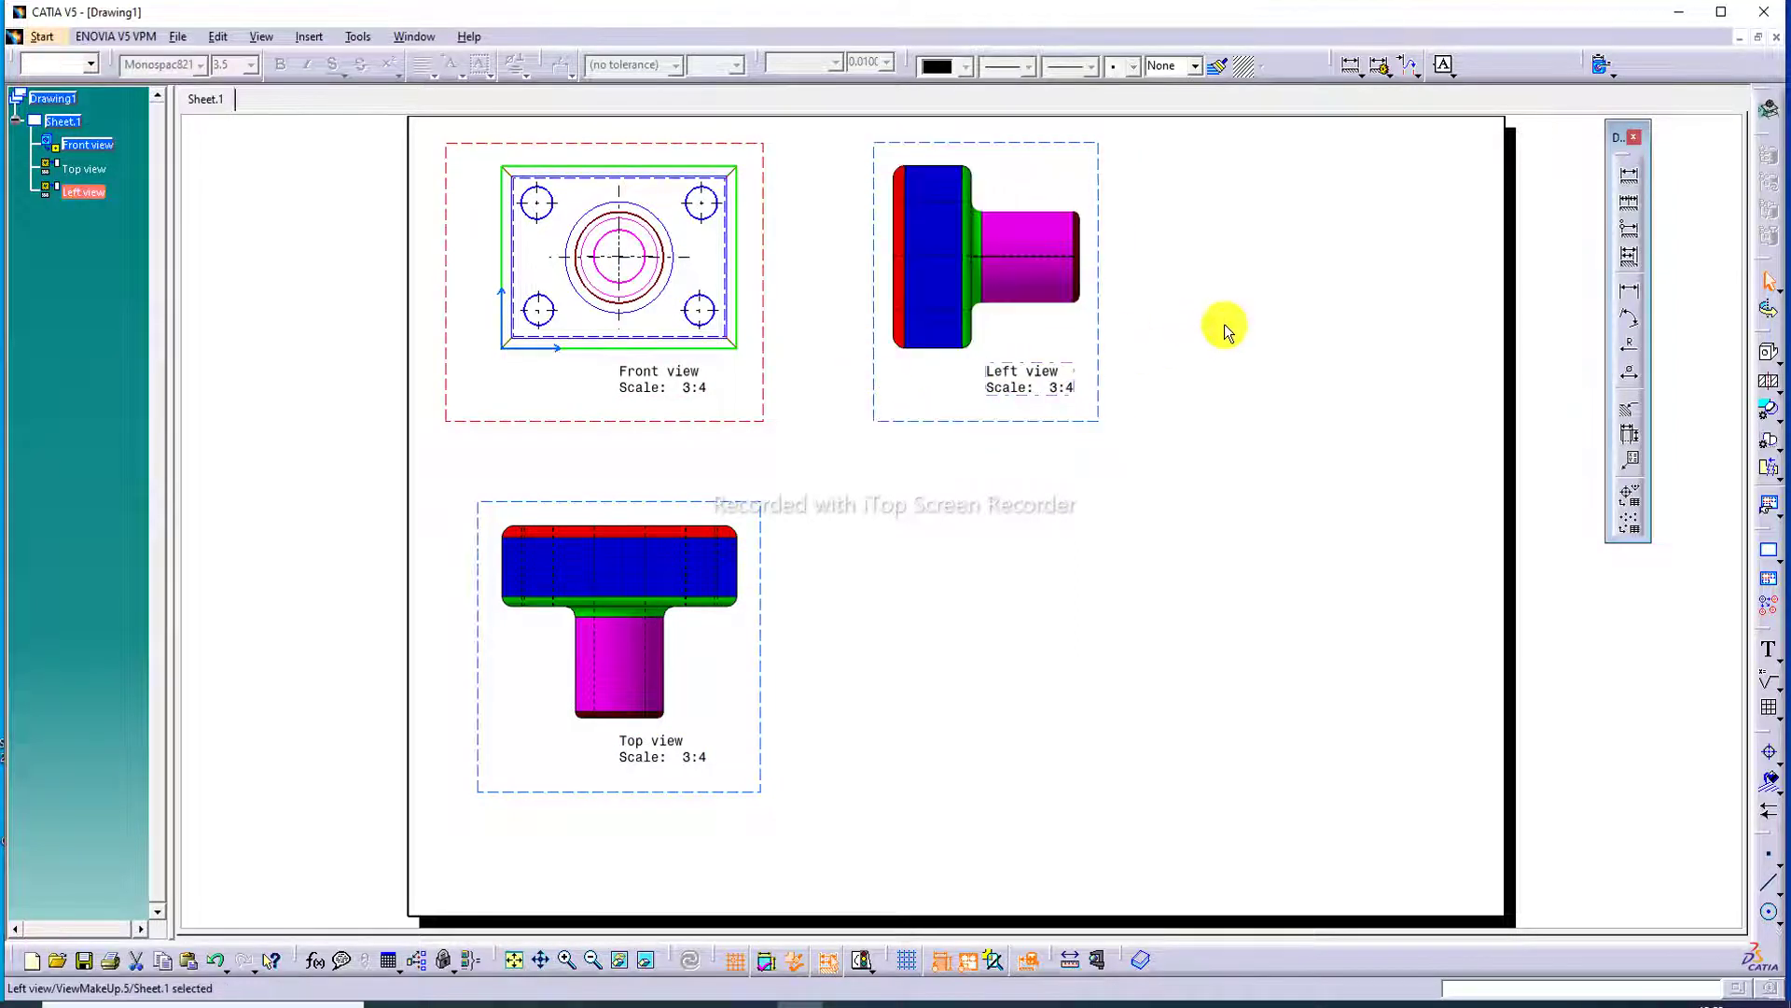
Step: Create an isometric view from a face of the part in PARST 3.CATPart and place it beside the left view
left_click(1770, 357)
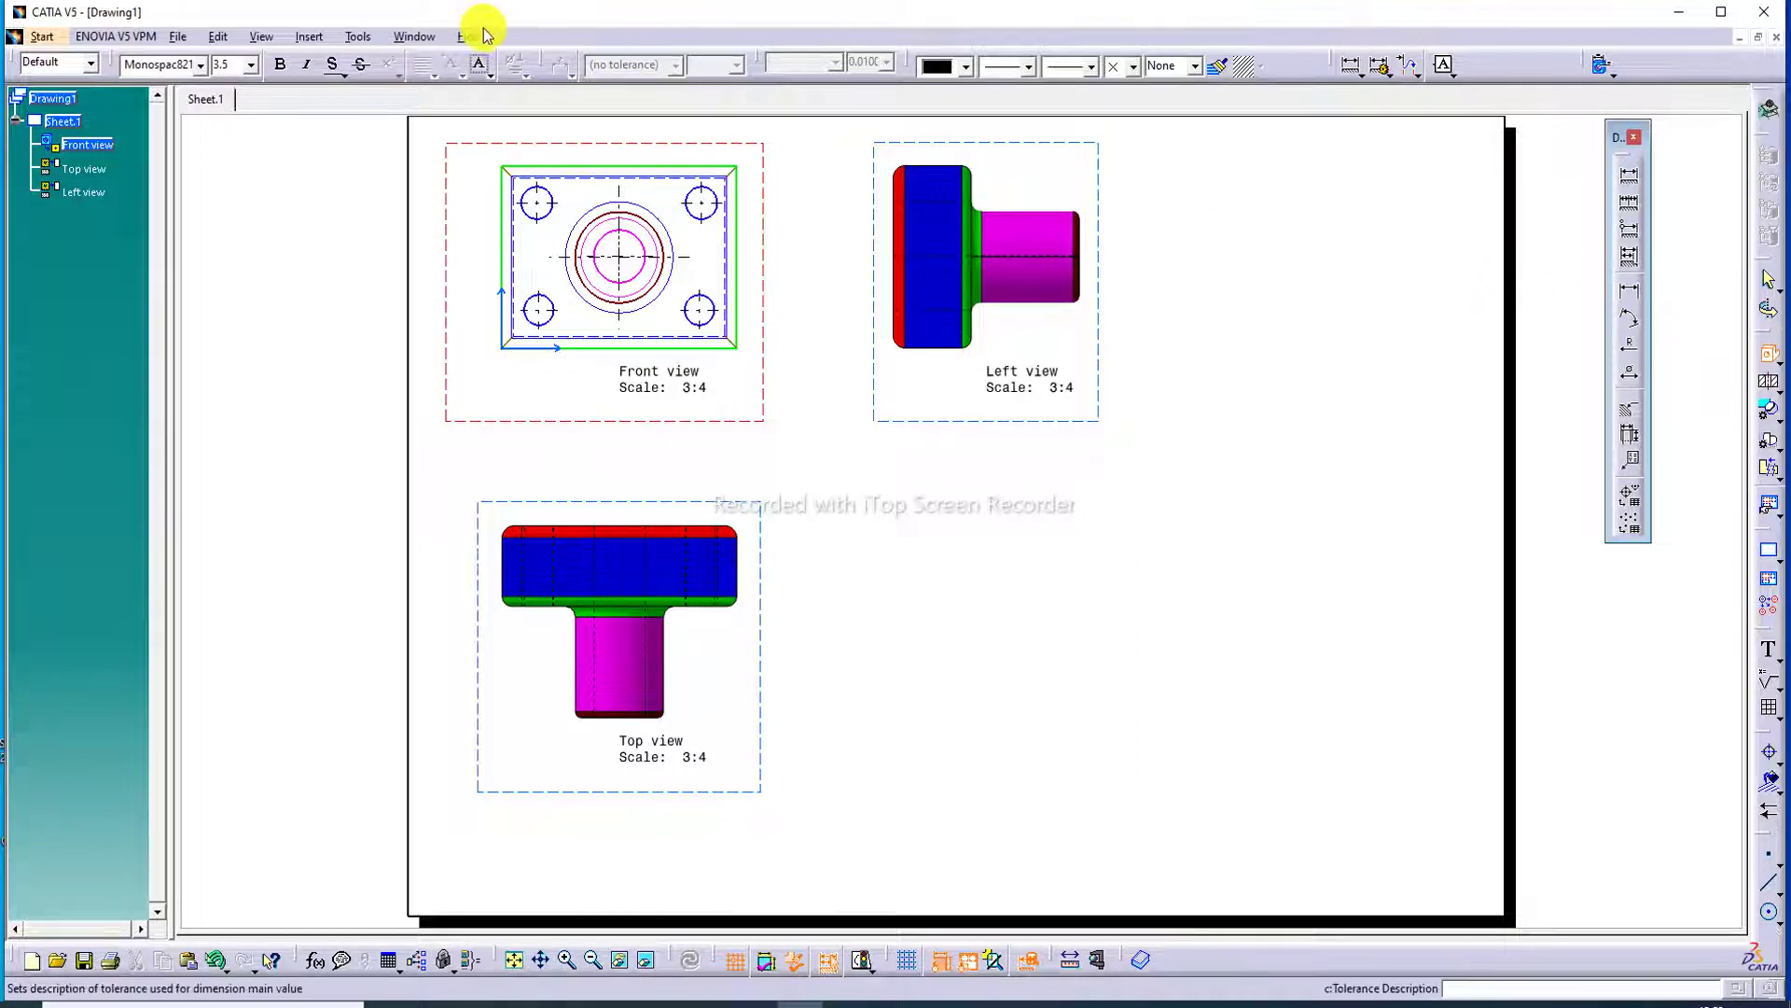
left_click(422, 38)
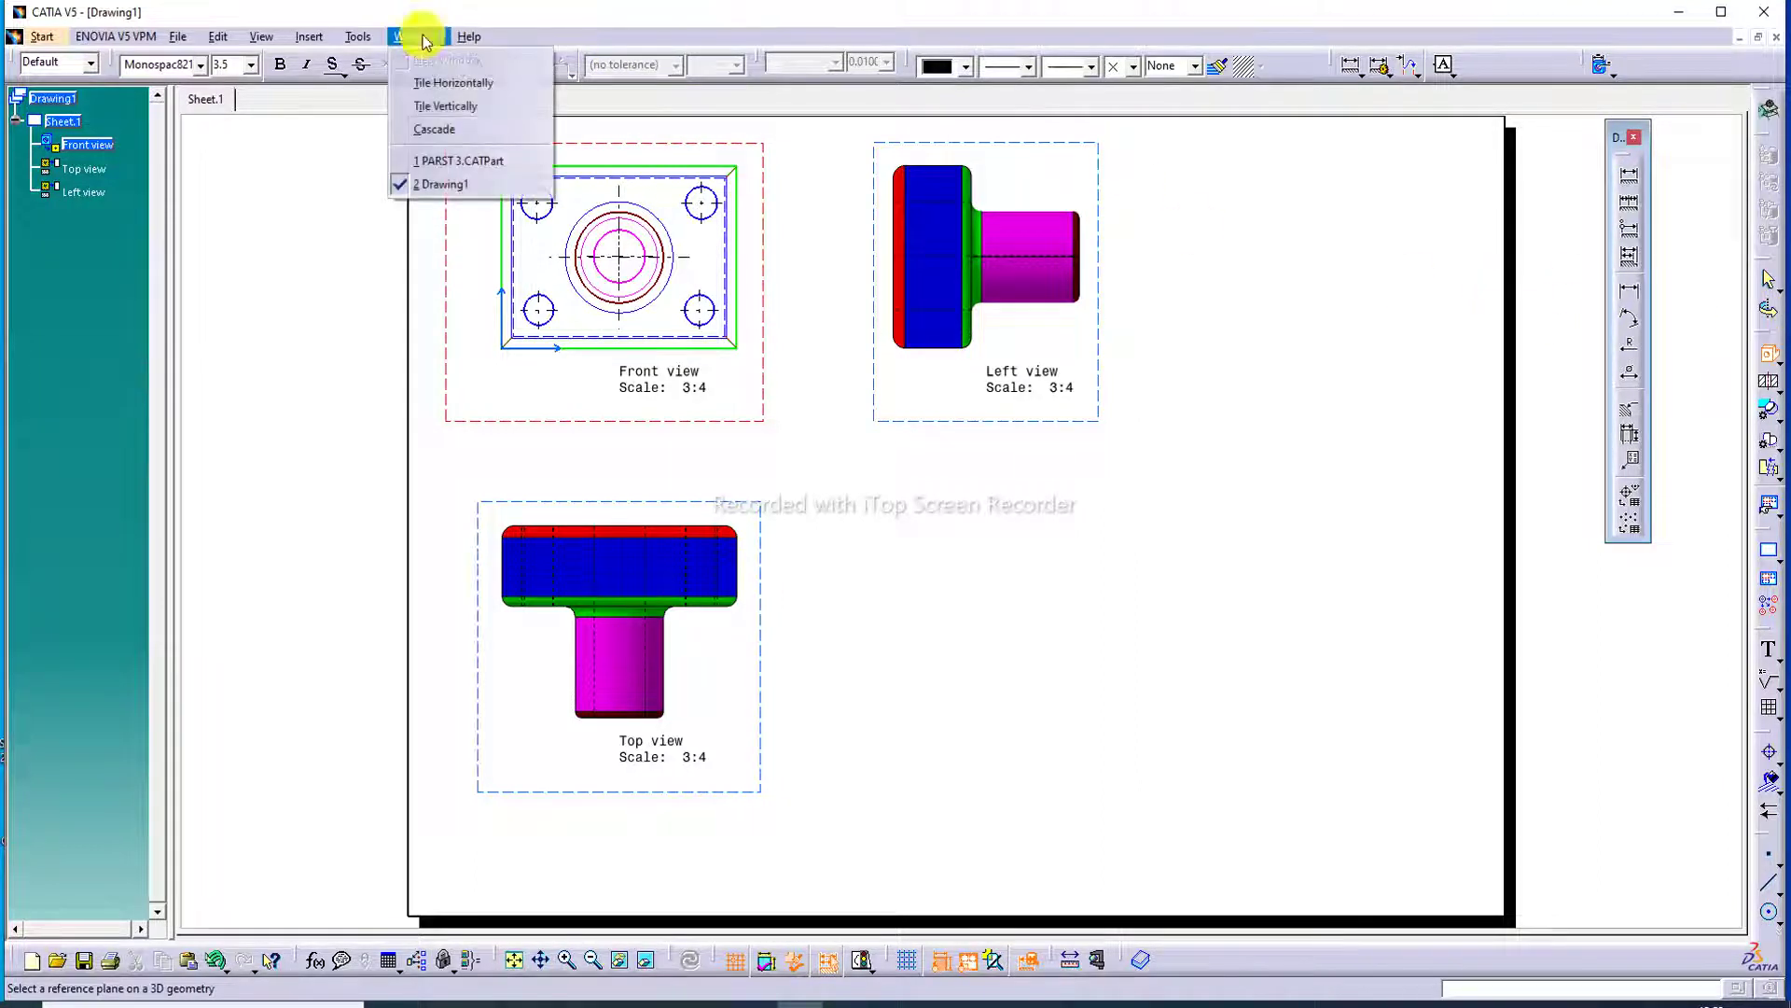
left_click(458, 159)
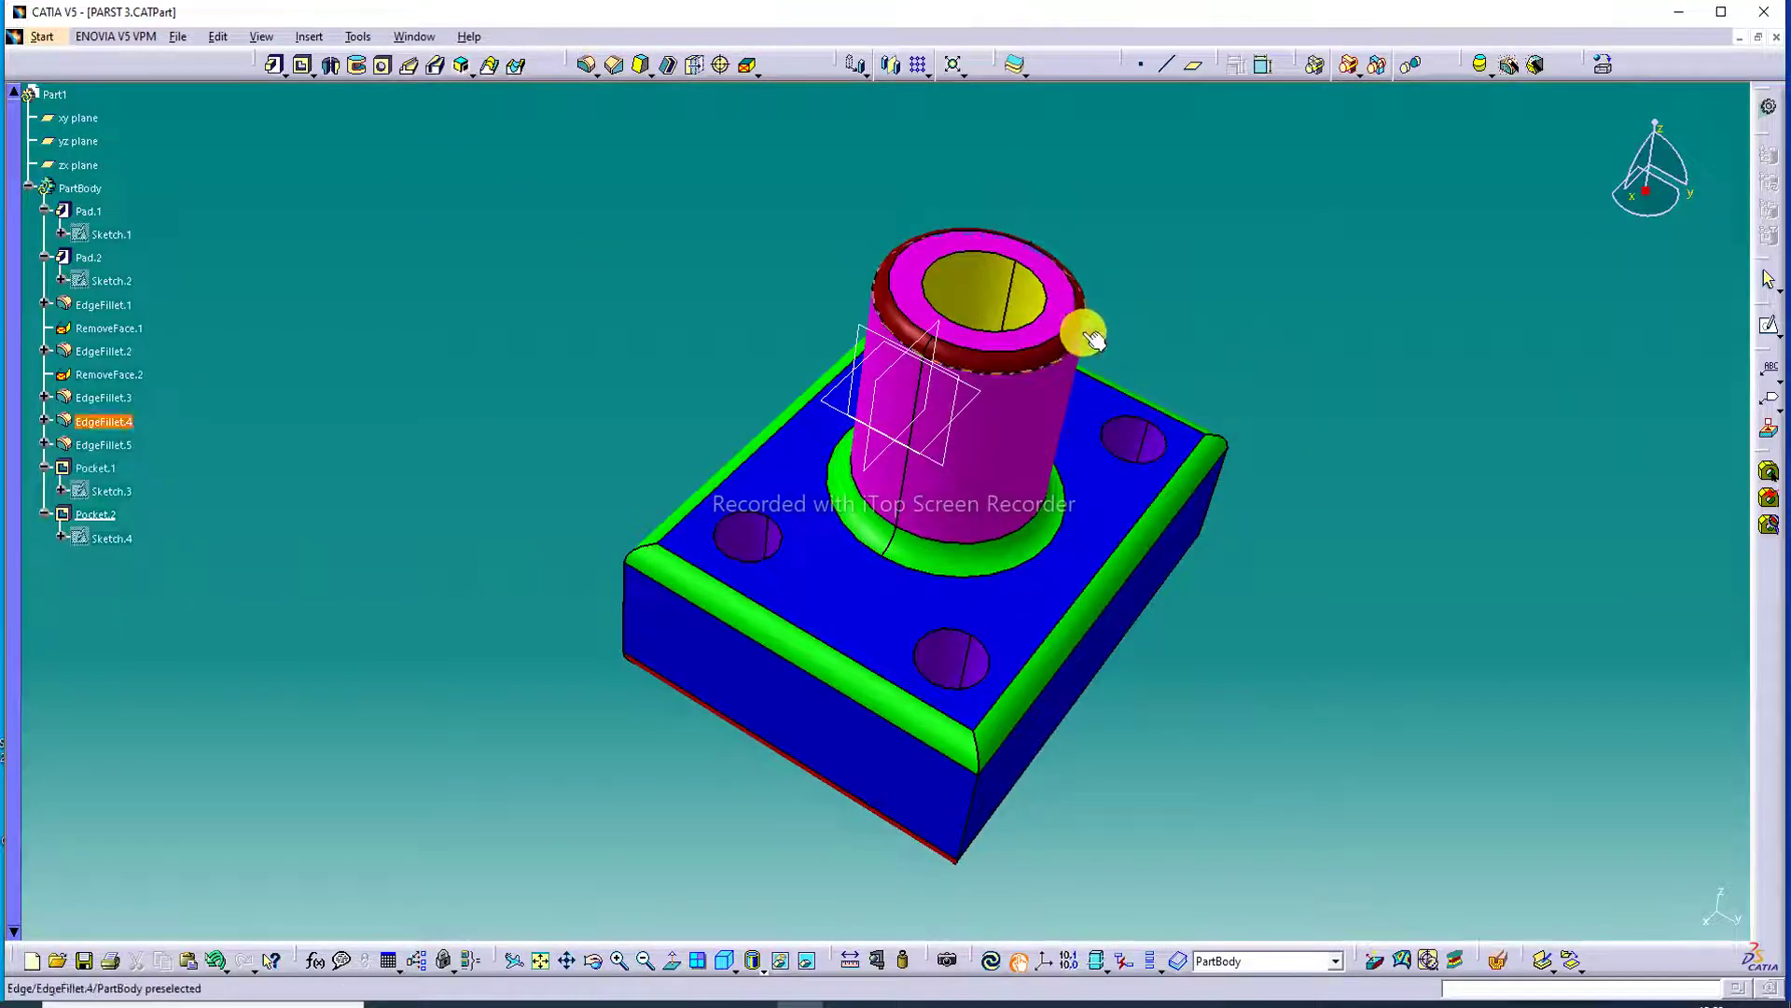
left_click(1061, 317)
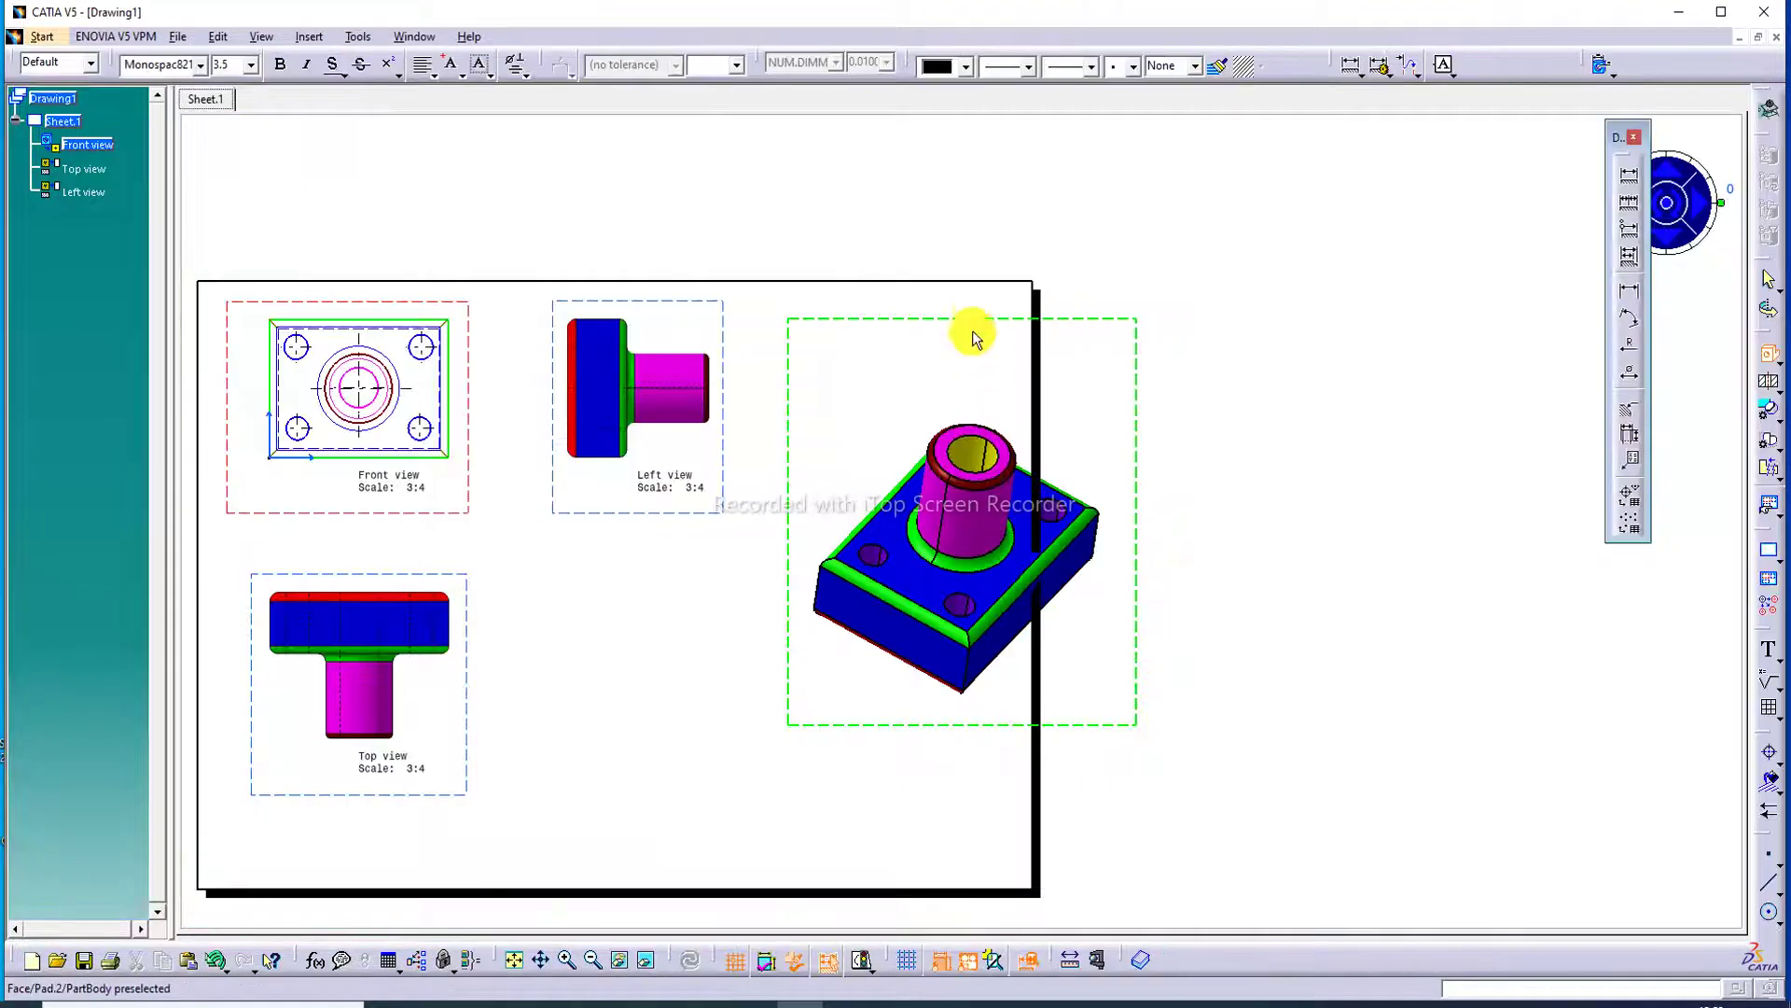
left_click(900, 369)
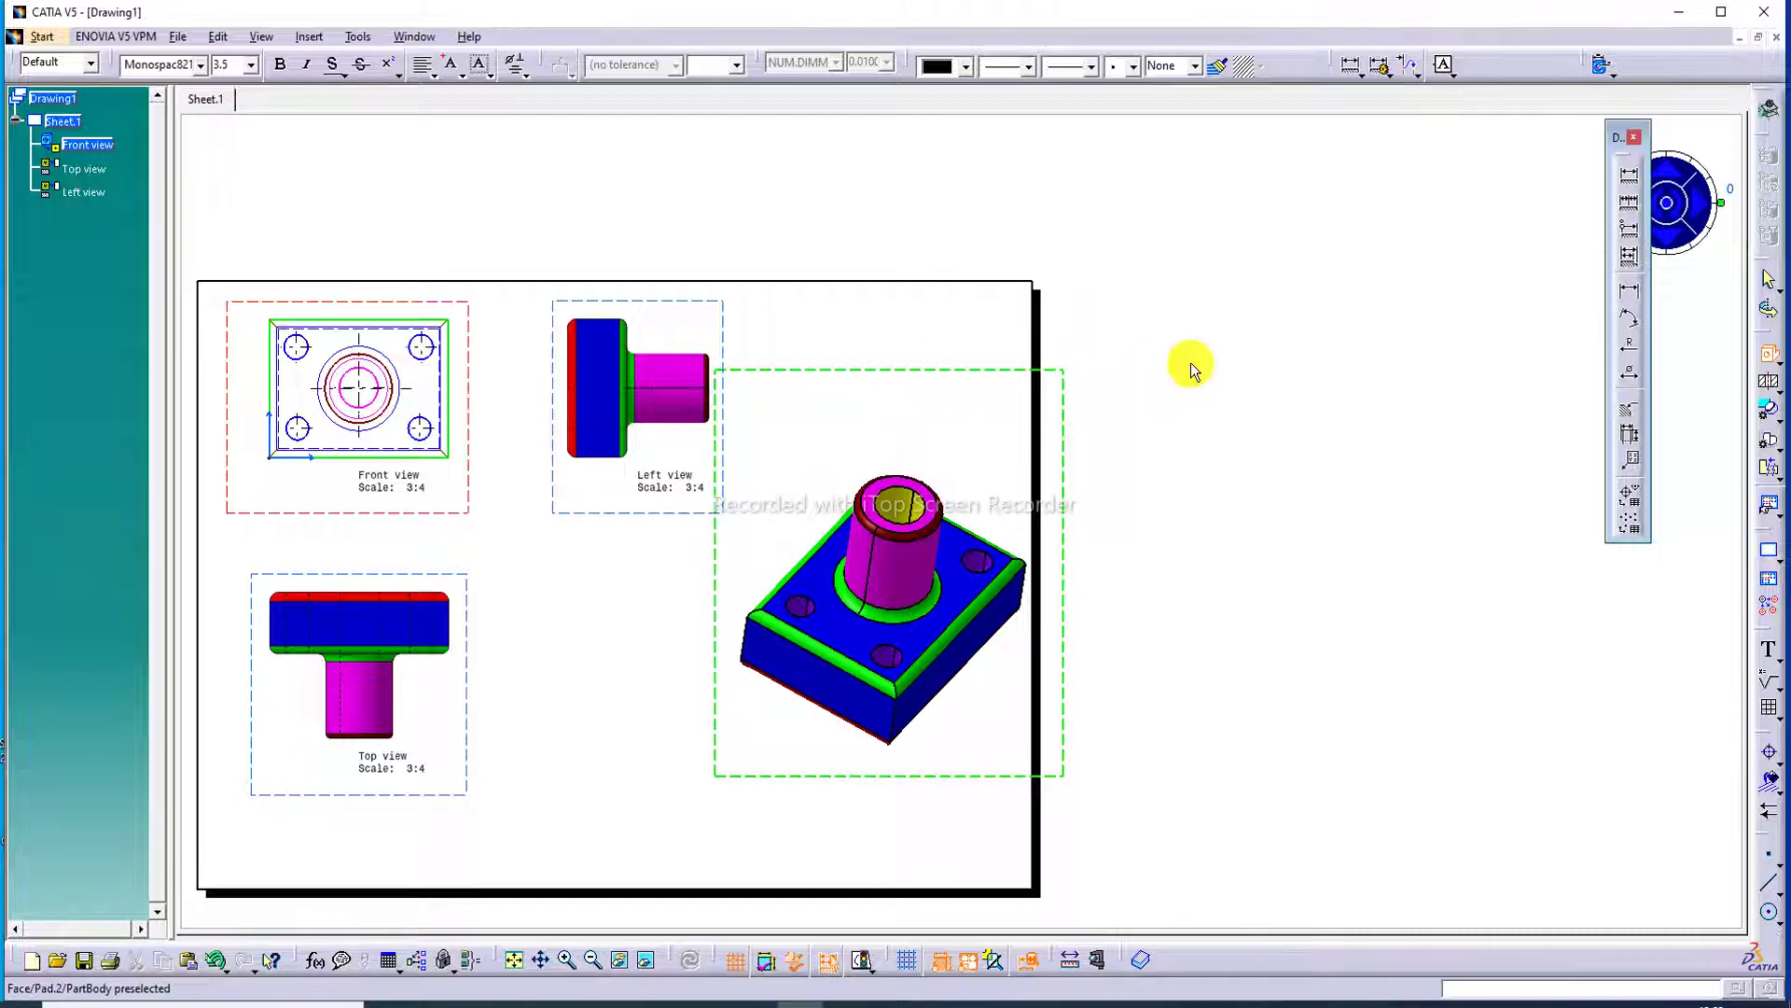
Step: Move the isometric view upward on the sheet and bring the left view closer to the front view to make room
left_click_drag(971, 447, 971, 384)
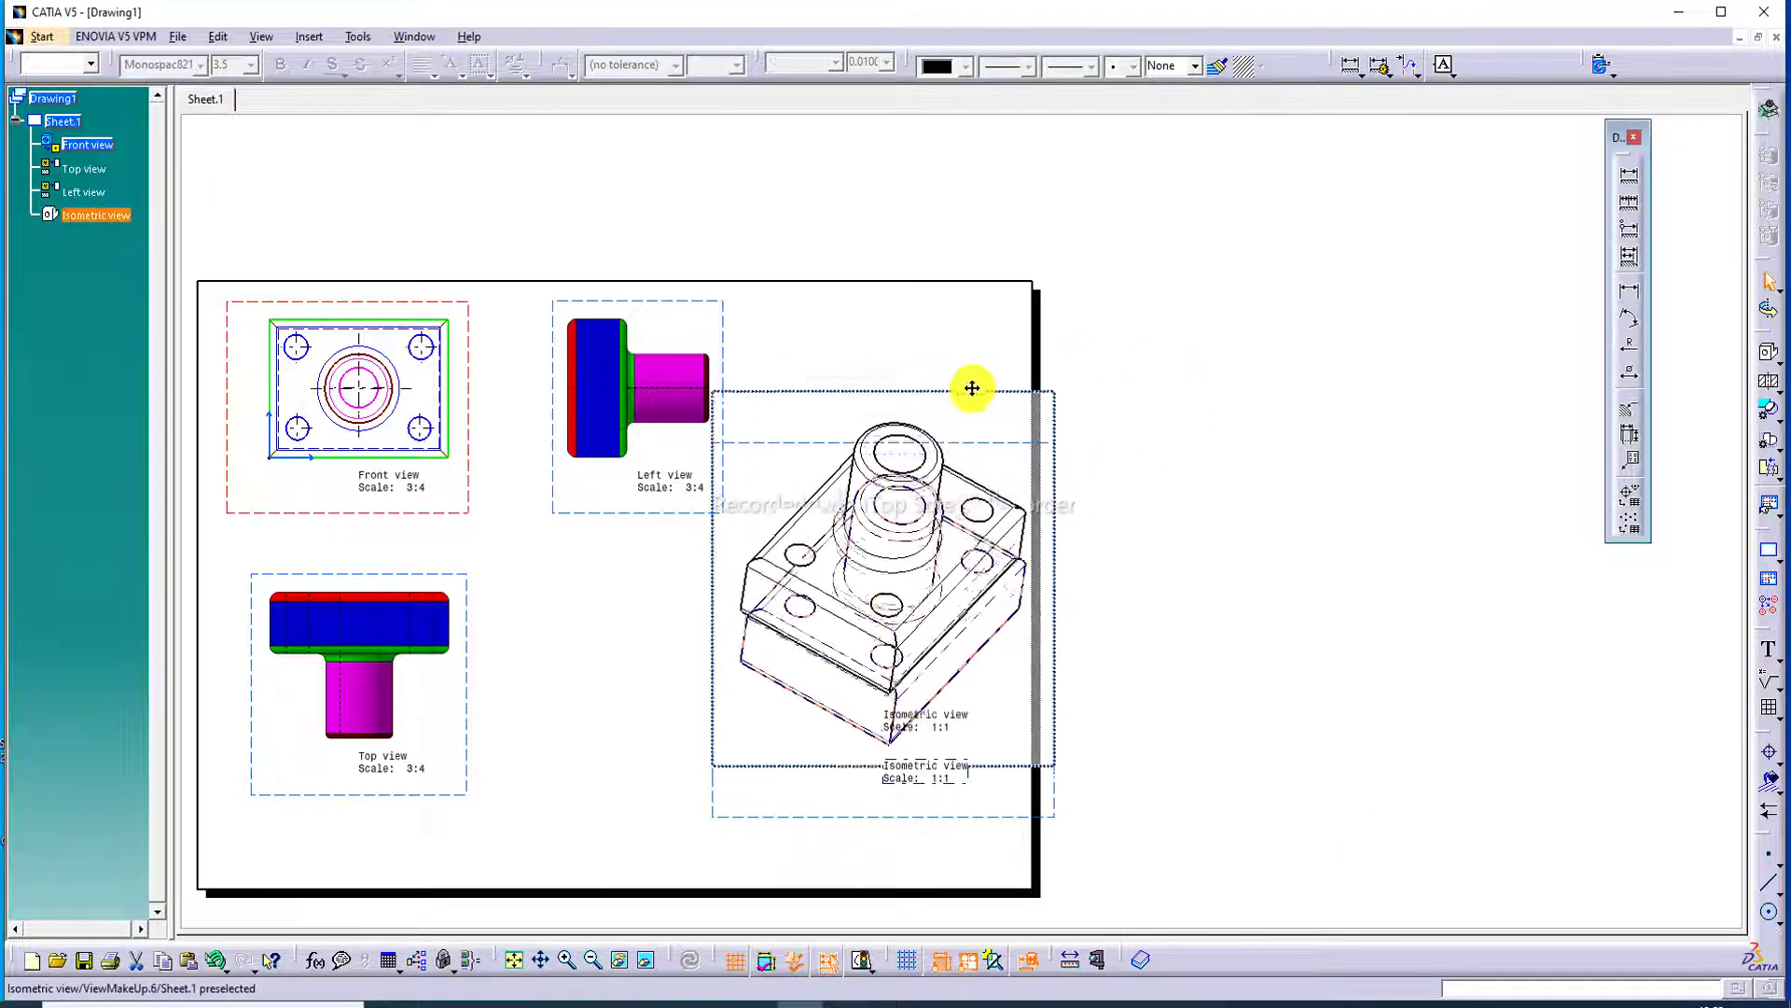
left_click_drag(557, 367, 523, 366)
left_click_drag(836, 379, 828, 350)
Step: Enable 3D colors for the isometric view and set its generation mode to Raster
left_click(983, 723)
right_click(983, 724)
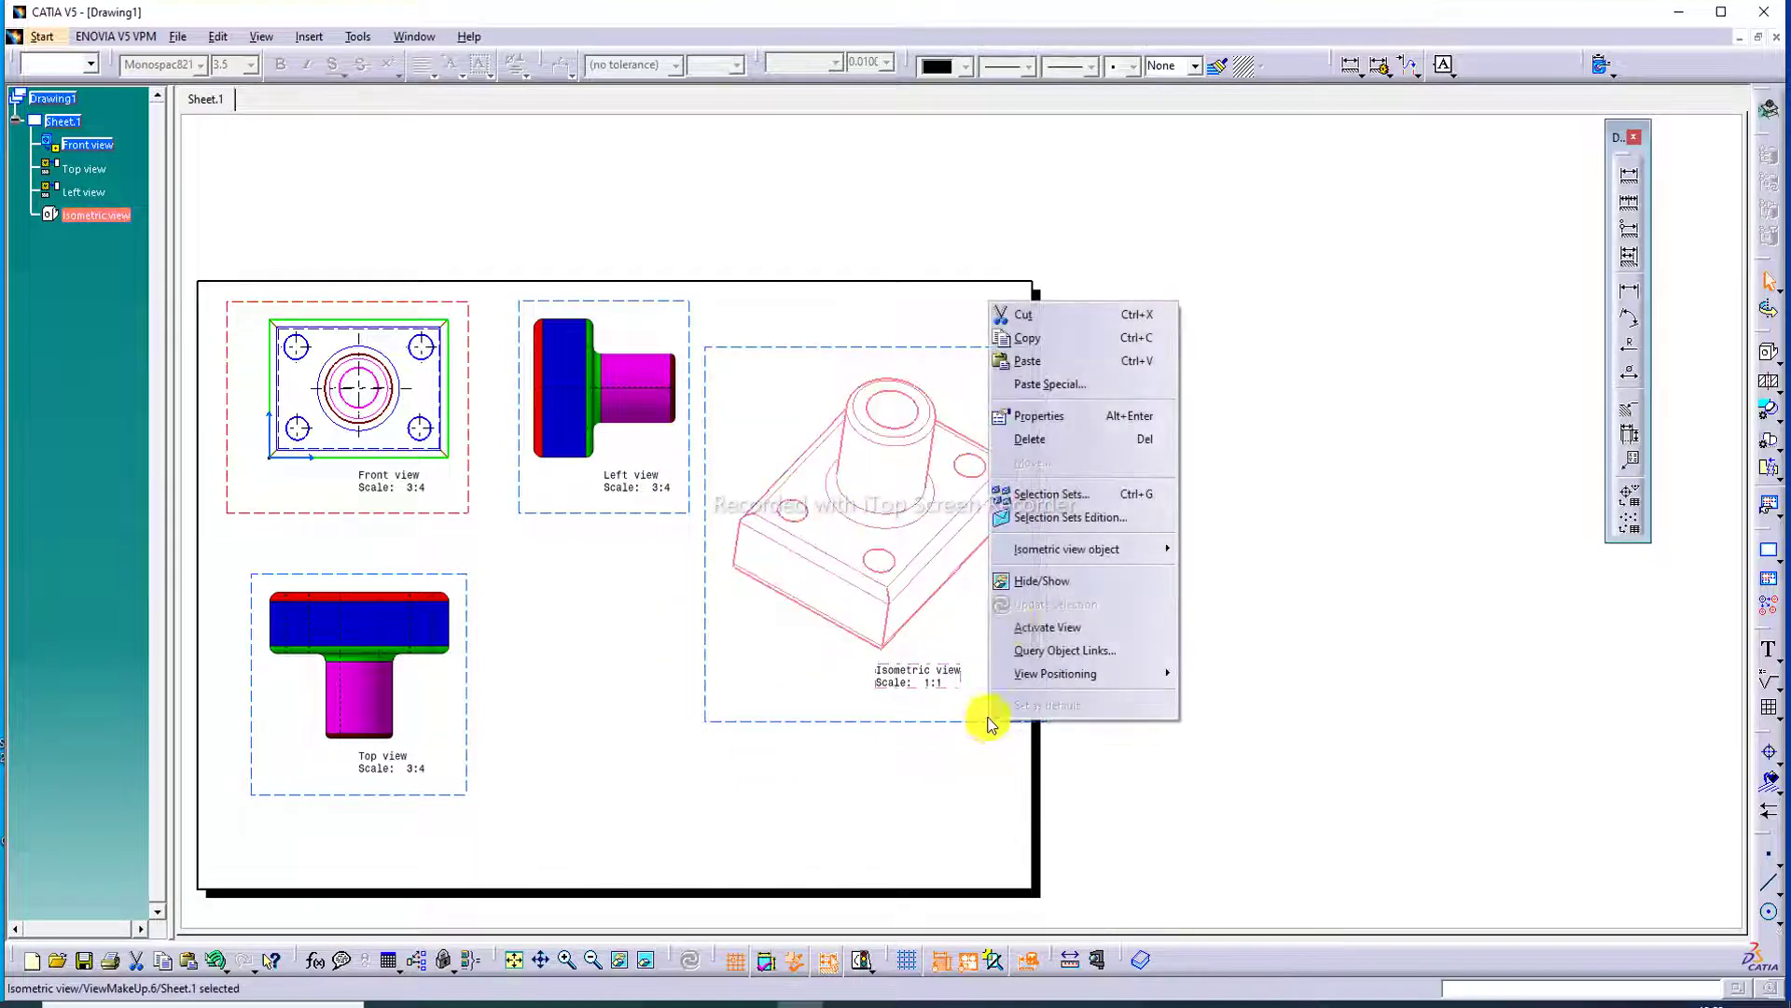
left_click(1032, 415)
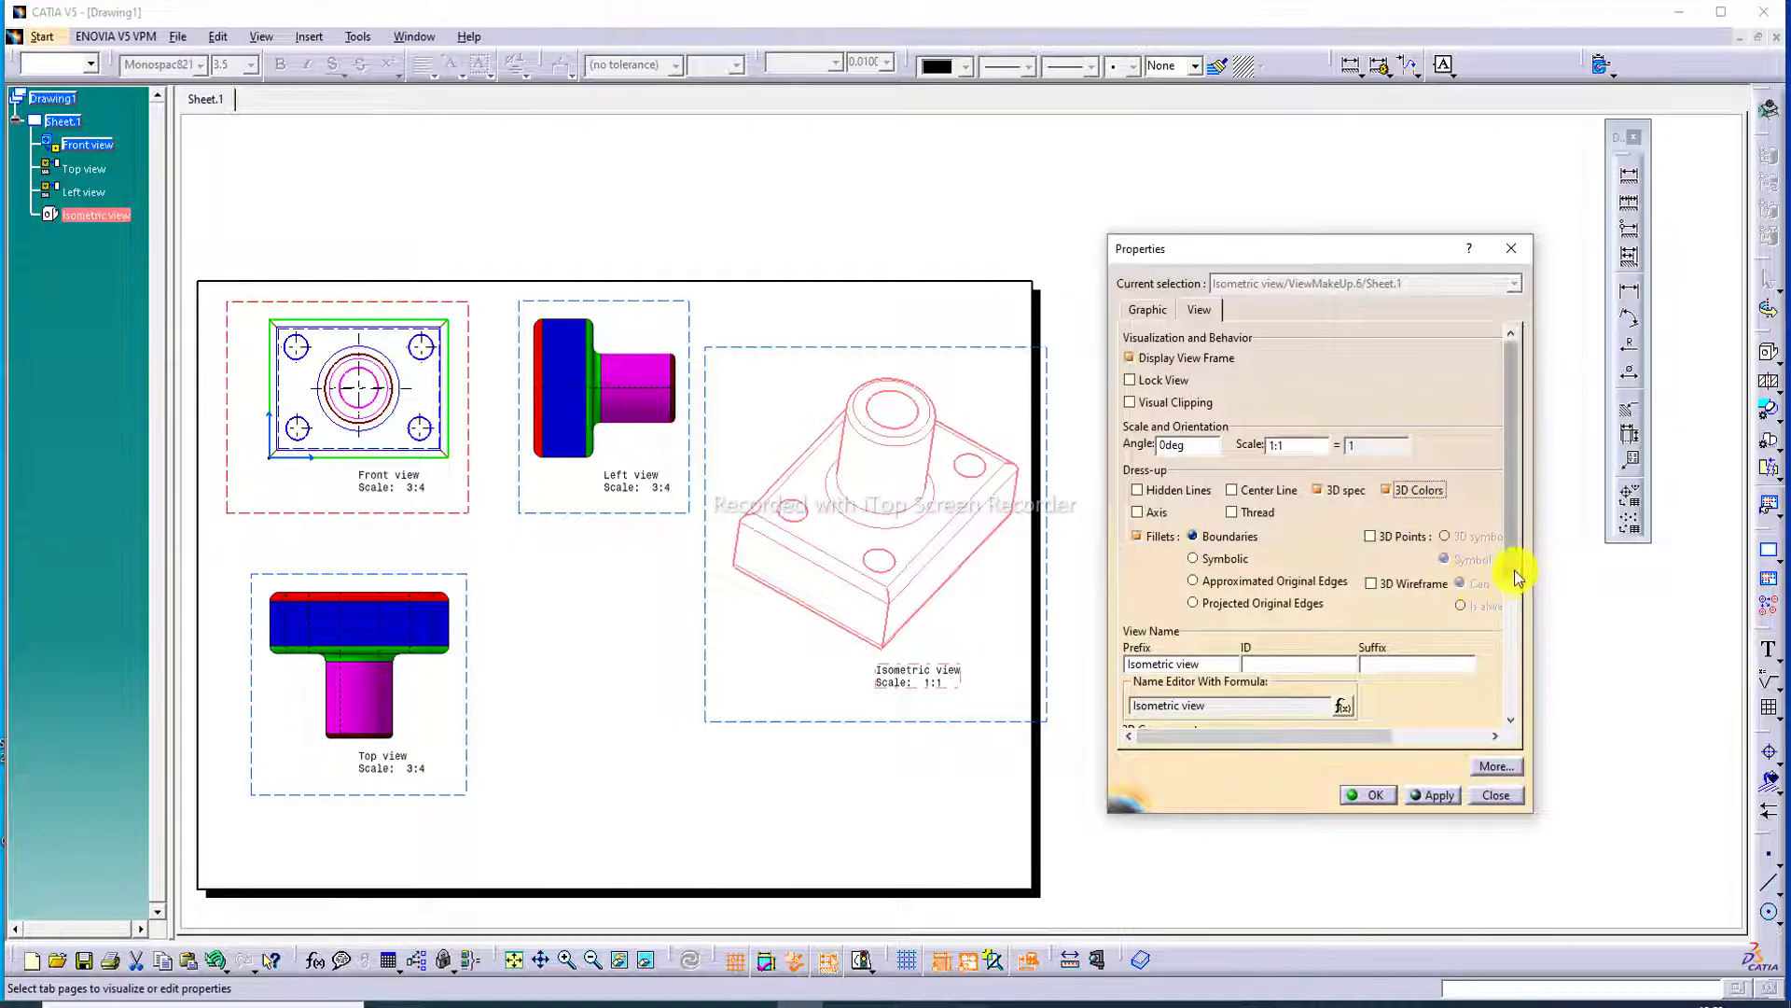
left_click_drag(1512, 573, 1527, 793)
left_click_drag(1512, 585, 1515, 711)
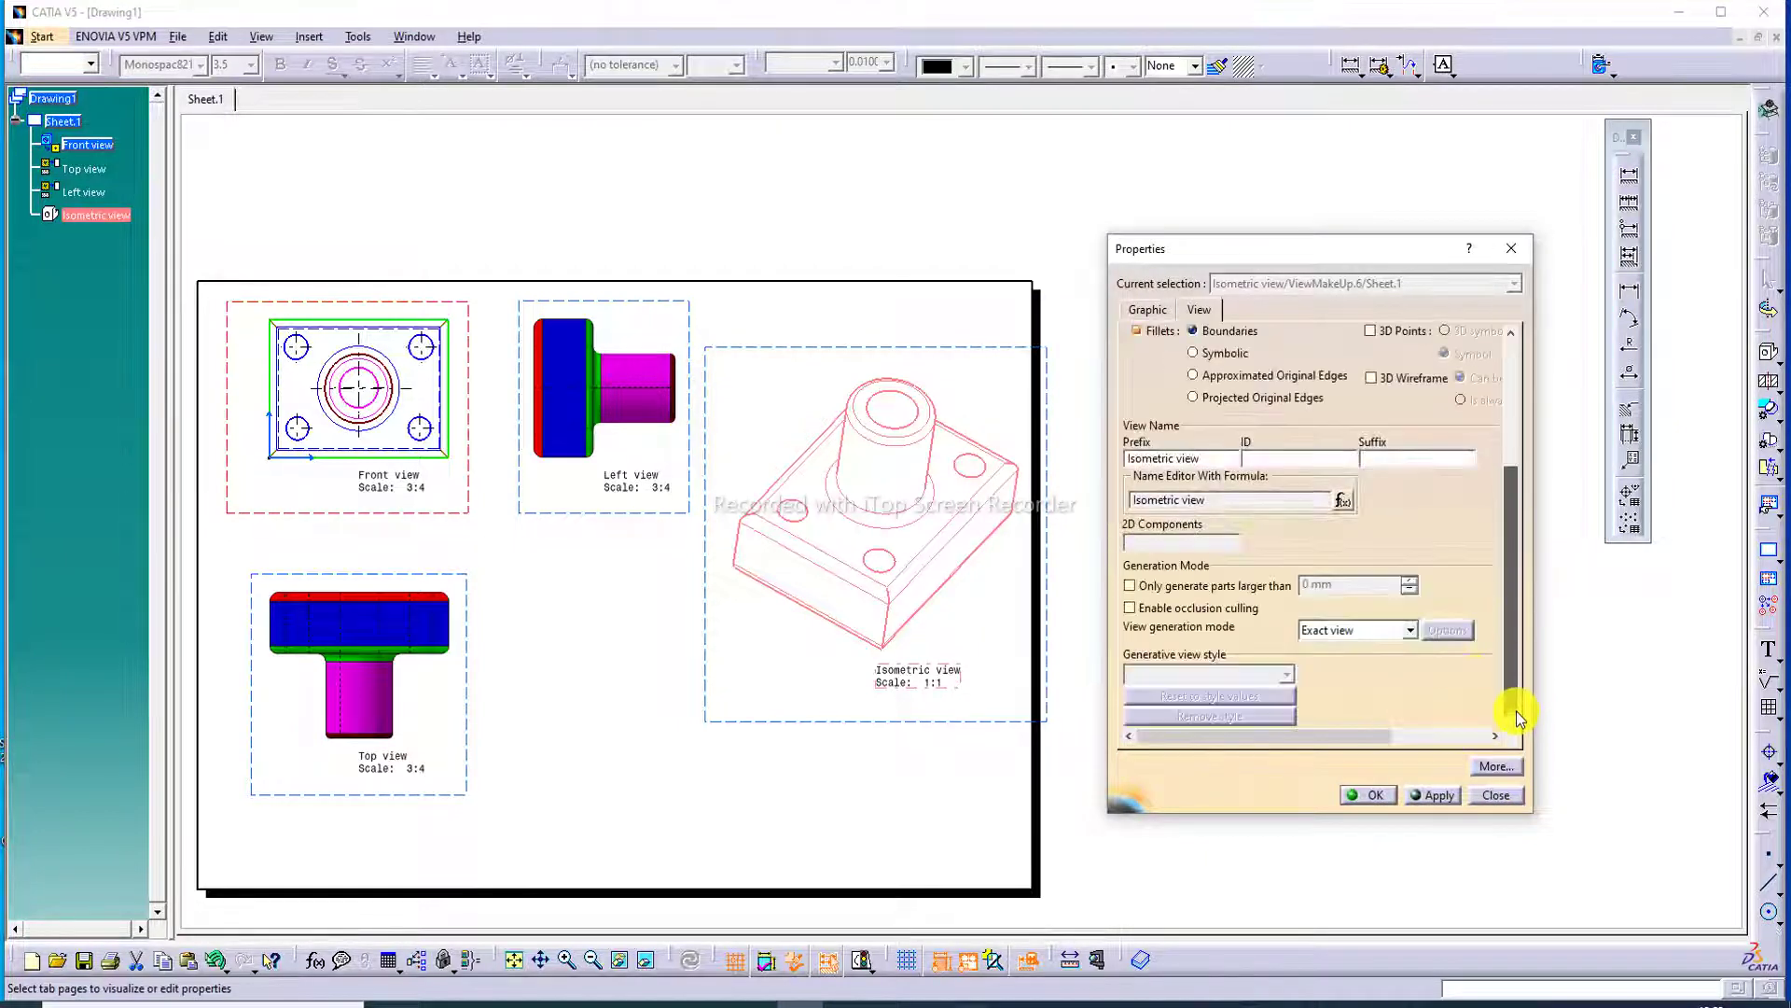
left_click(1409, 631)
left_click(1371, 701)
Step: Set the isometric view's raster mode to Shading with edges and apply it to the view
left_click(1442, 634)
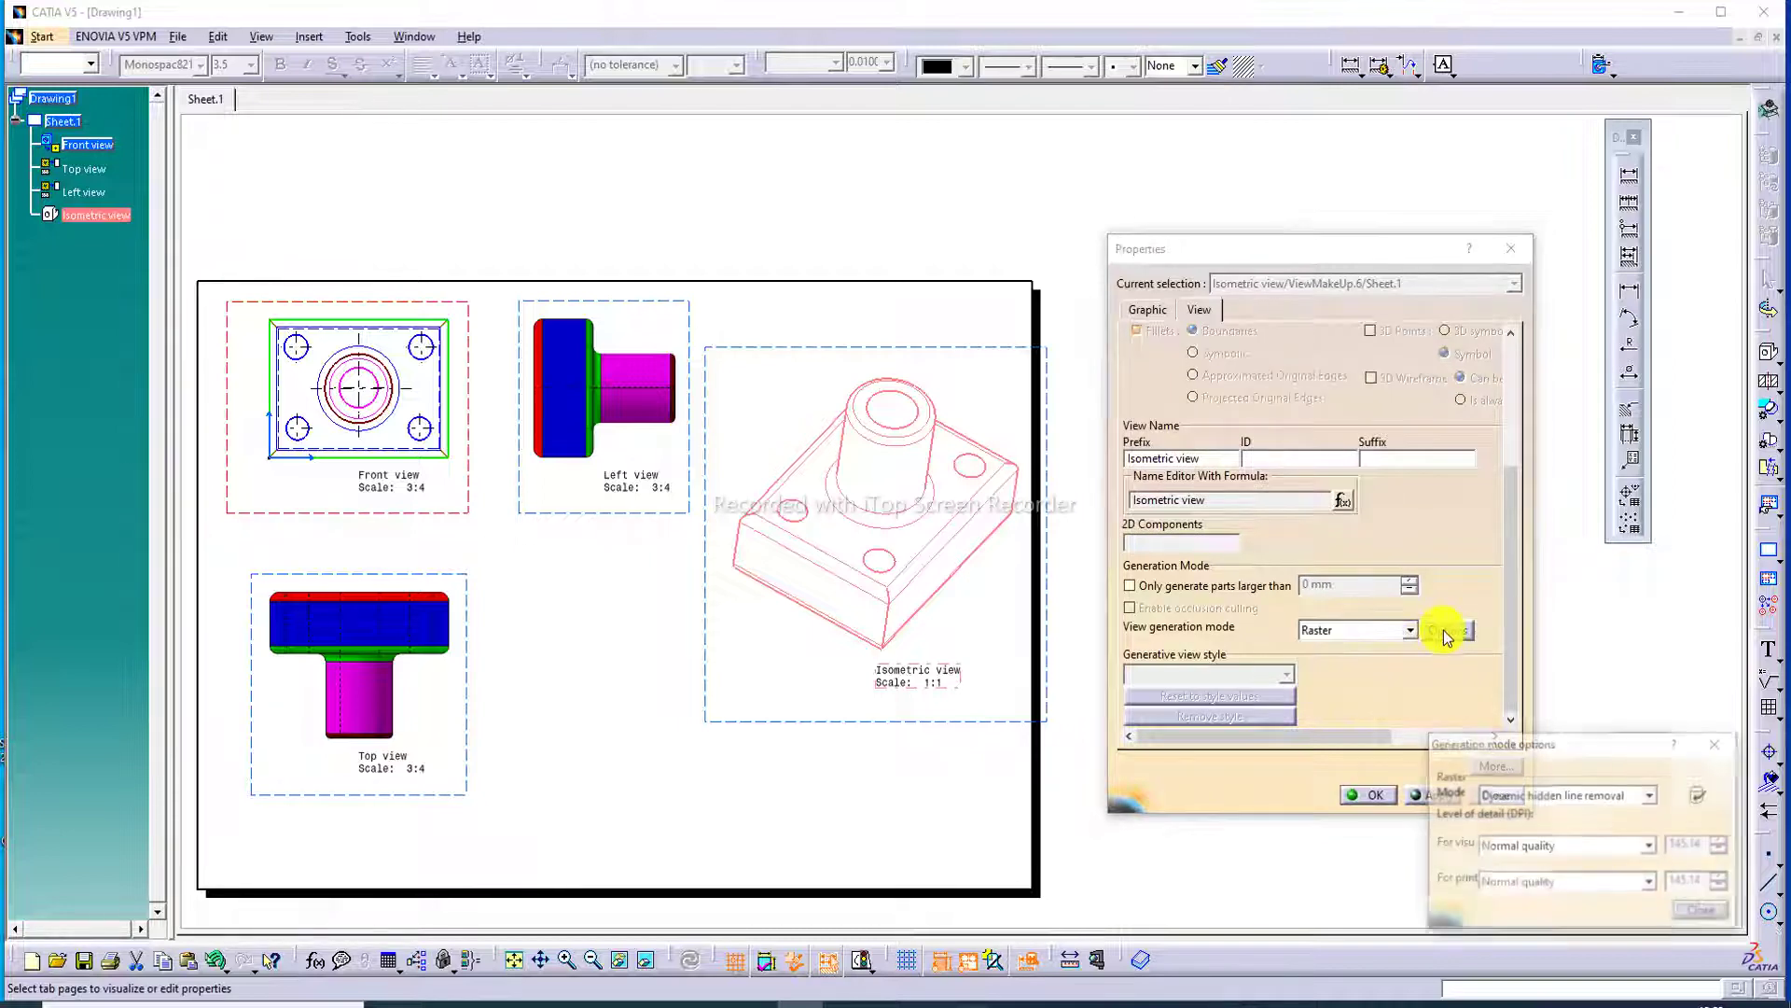
left_click(1519, 795)
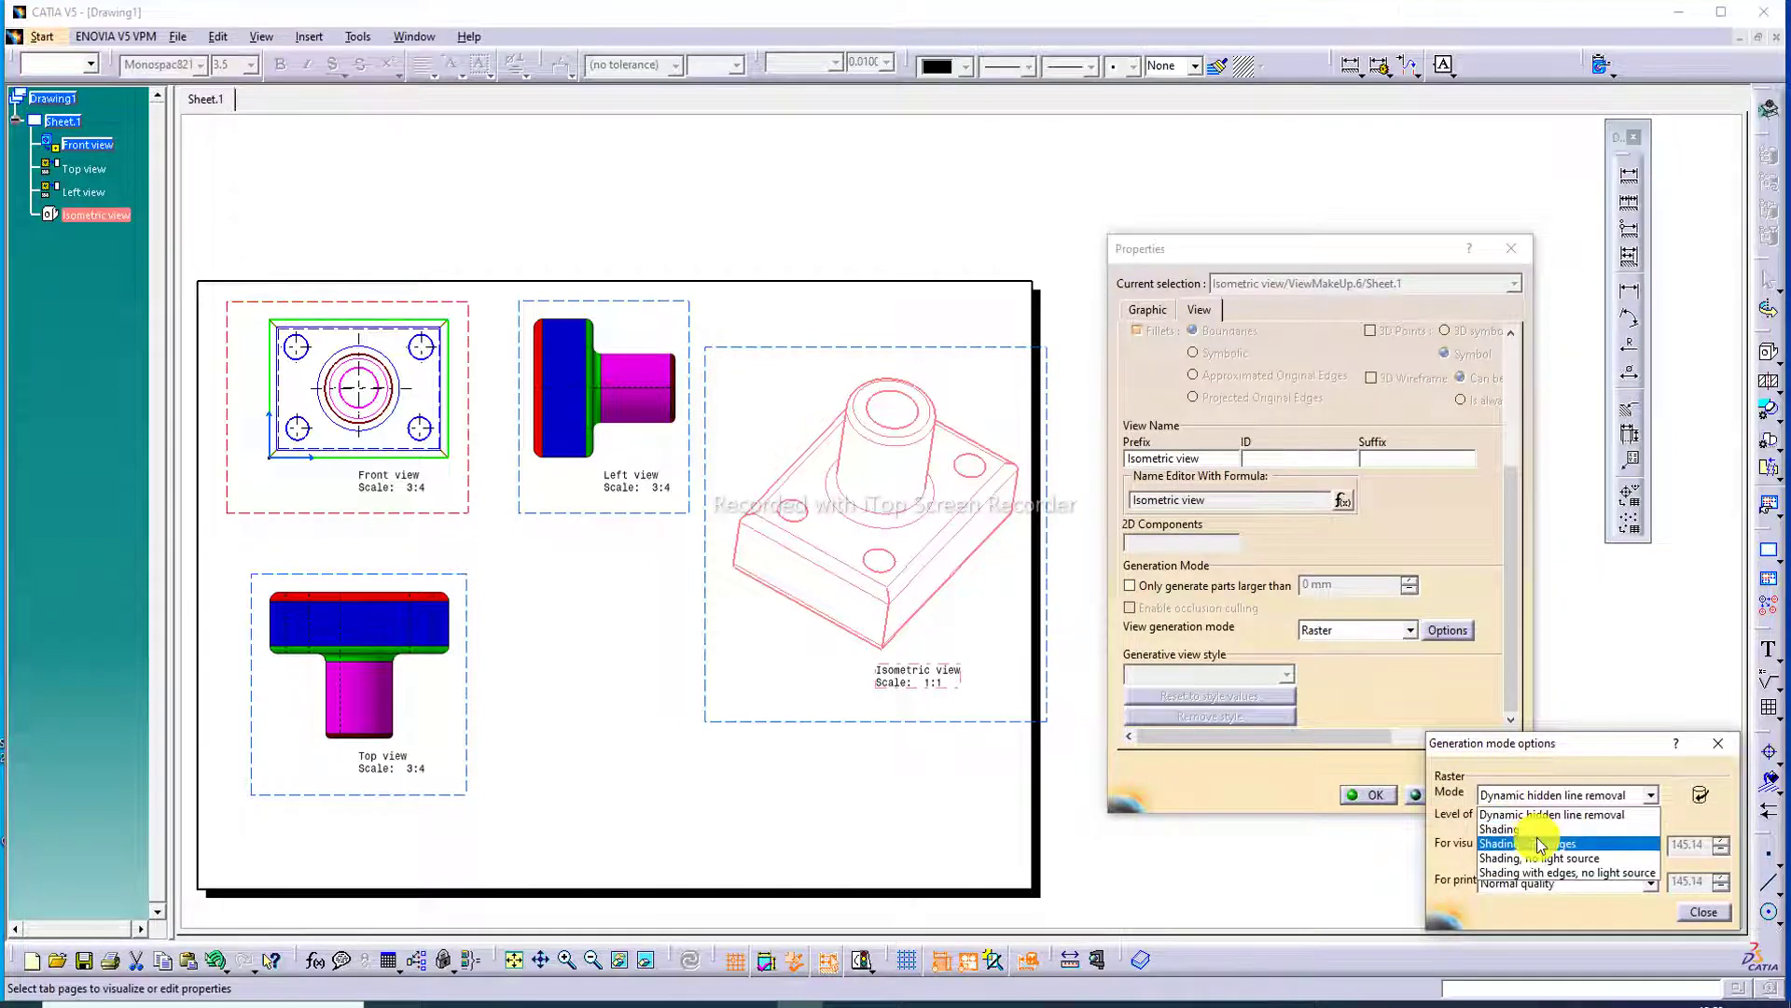
left_click(1537, 843)
left_click(1703, 912)
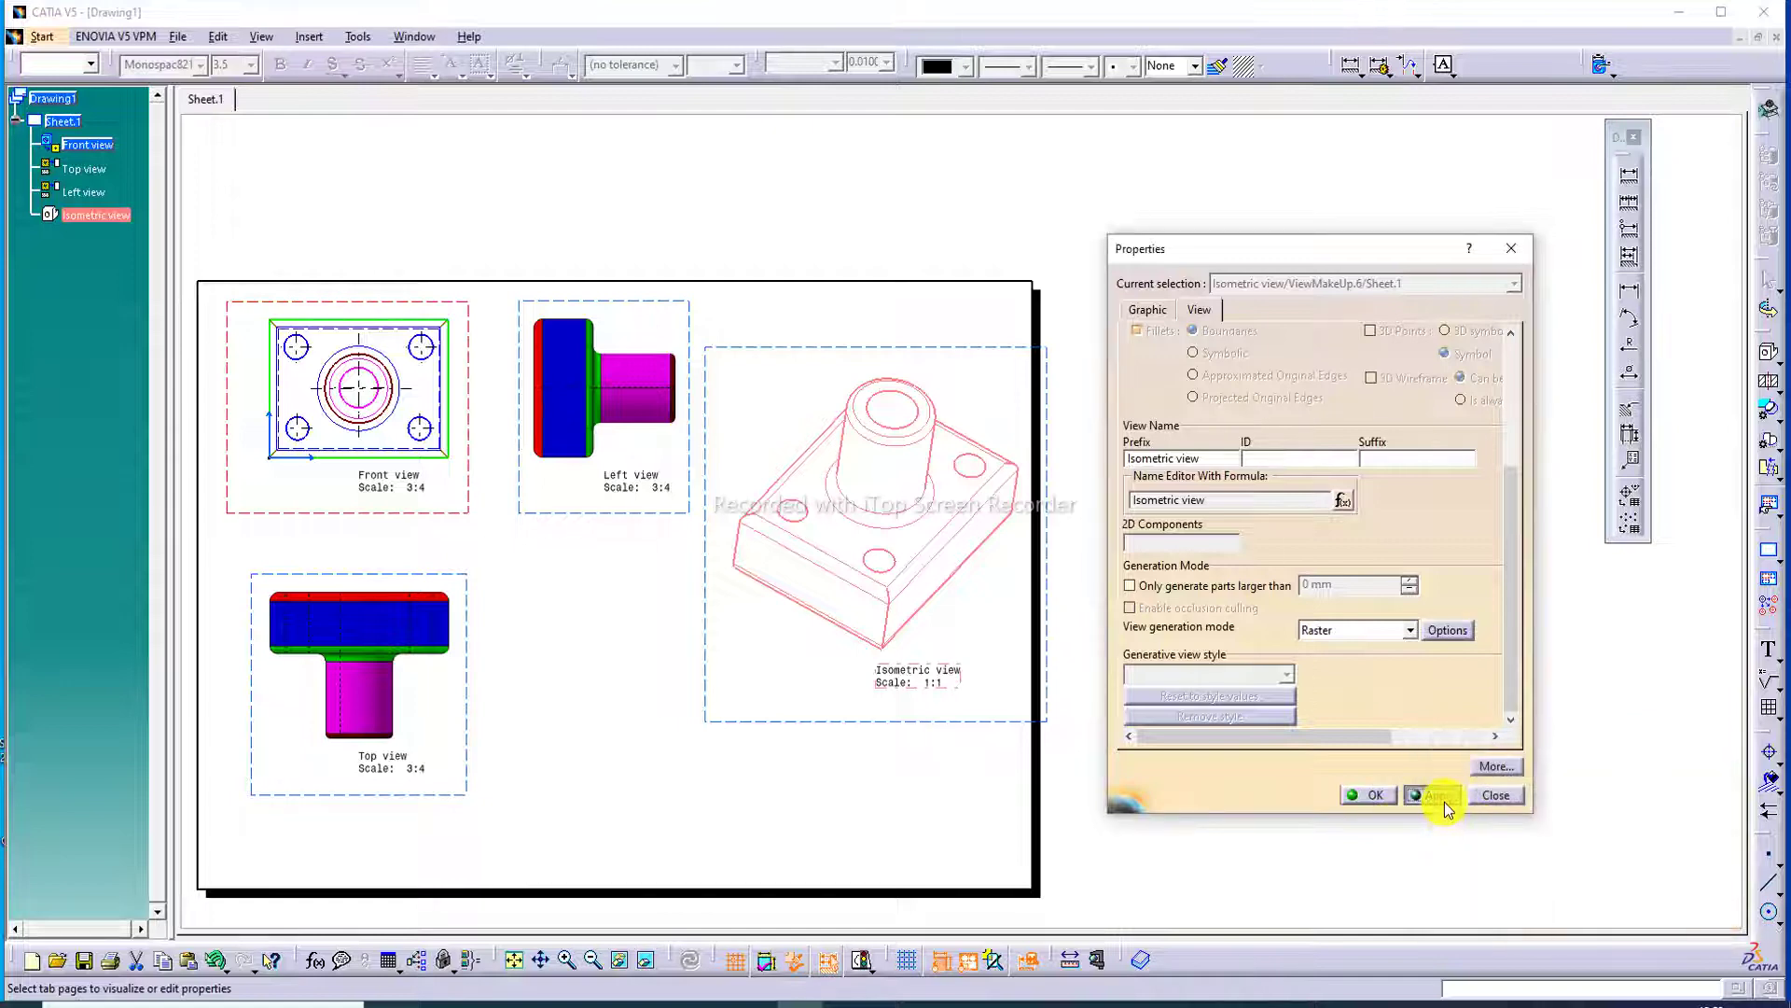
left_click(1442, 802)
left_click(1372, 795)
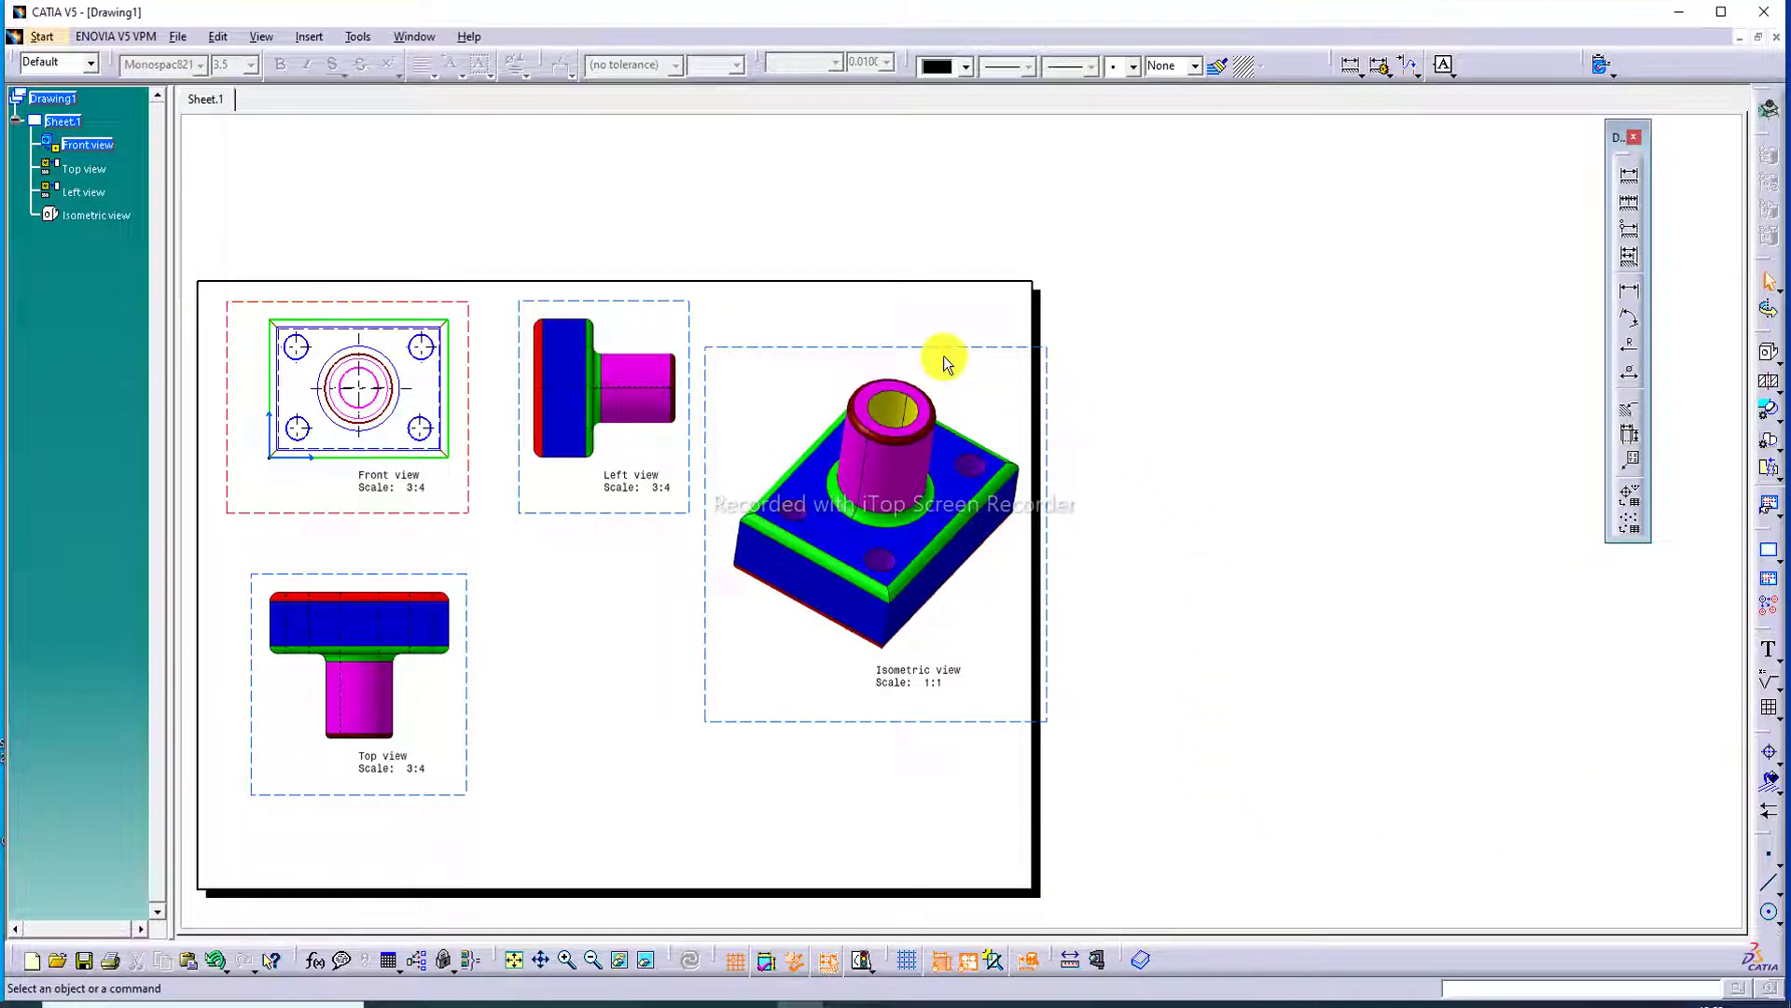
Step: Move the isometric view into the sheet's upper-right corner and shift the front view with its aligned views slightly up and left
left_click_drag(943, 352, 925, 332)
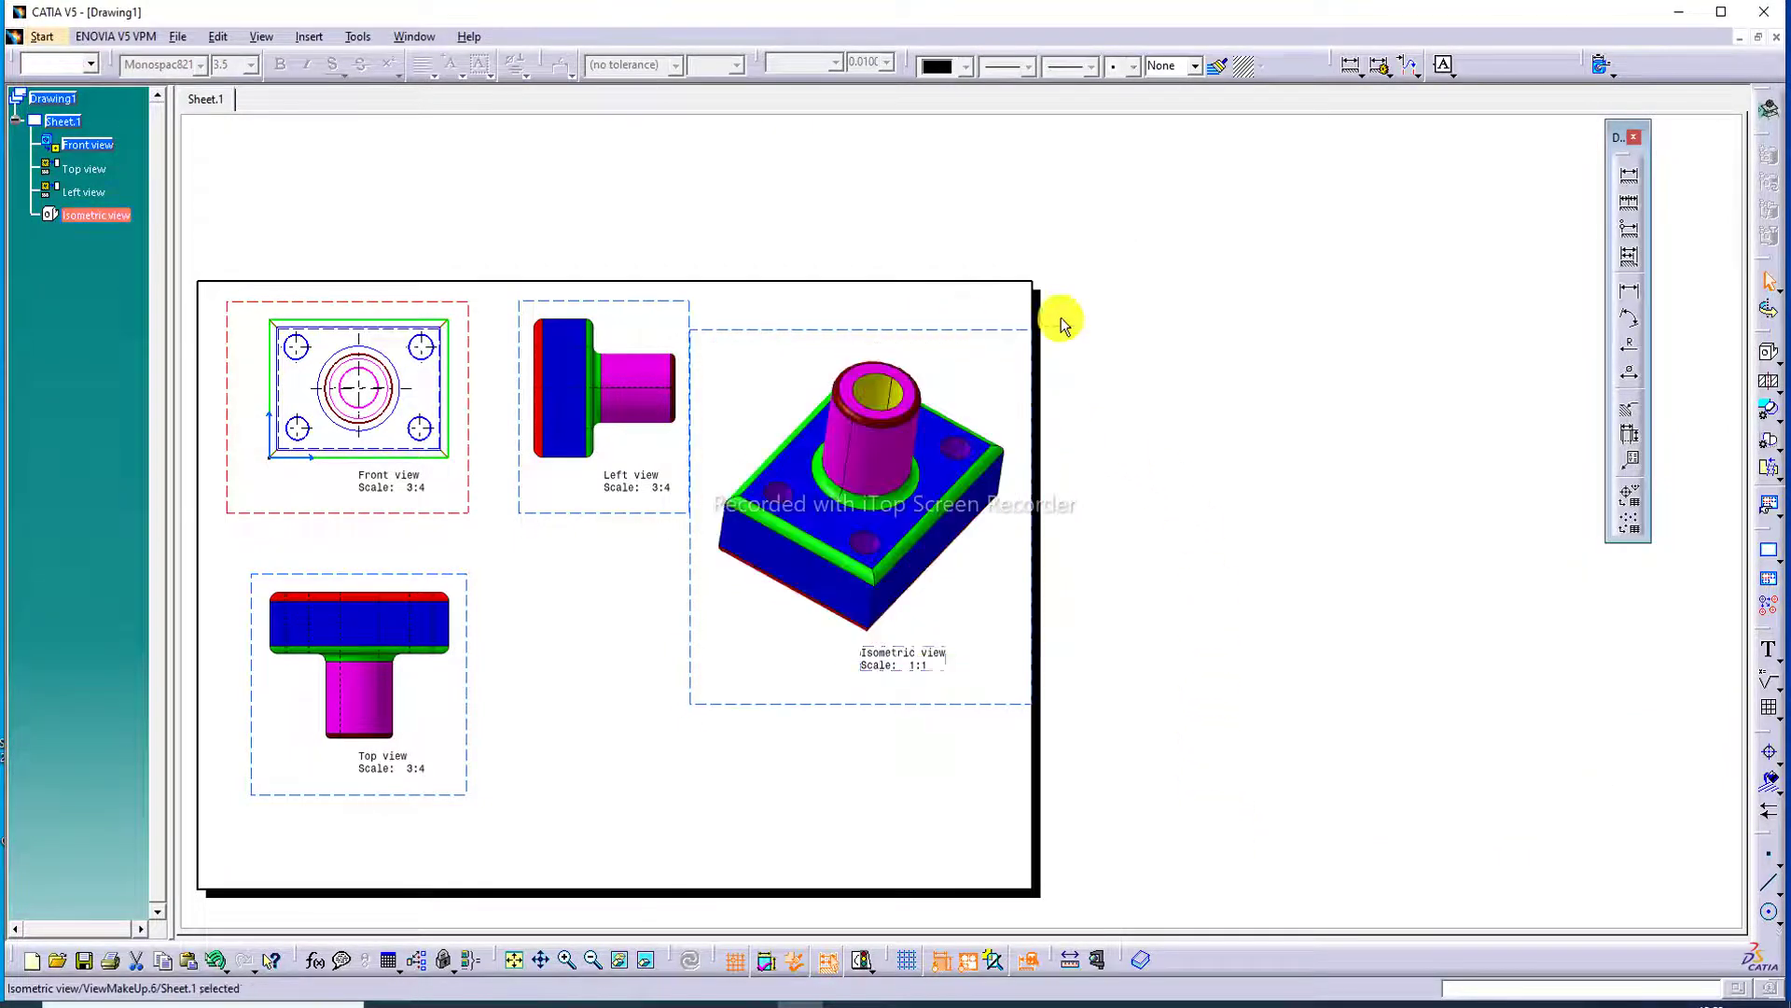
left_click(514, 959)
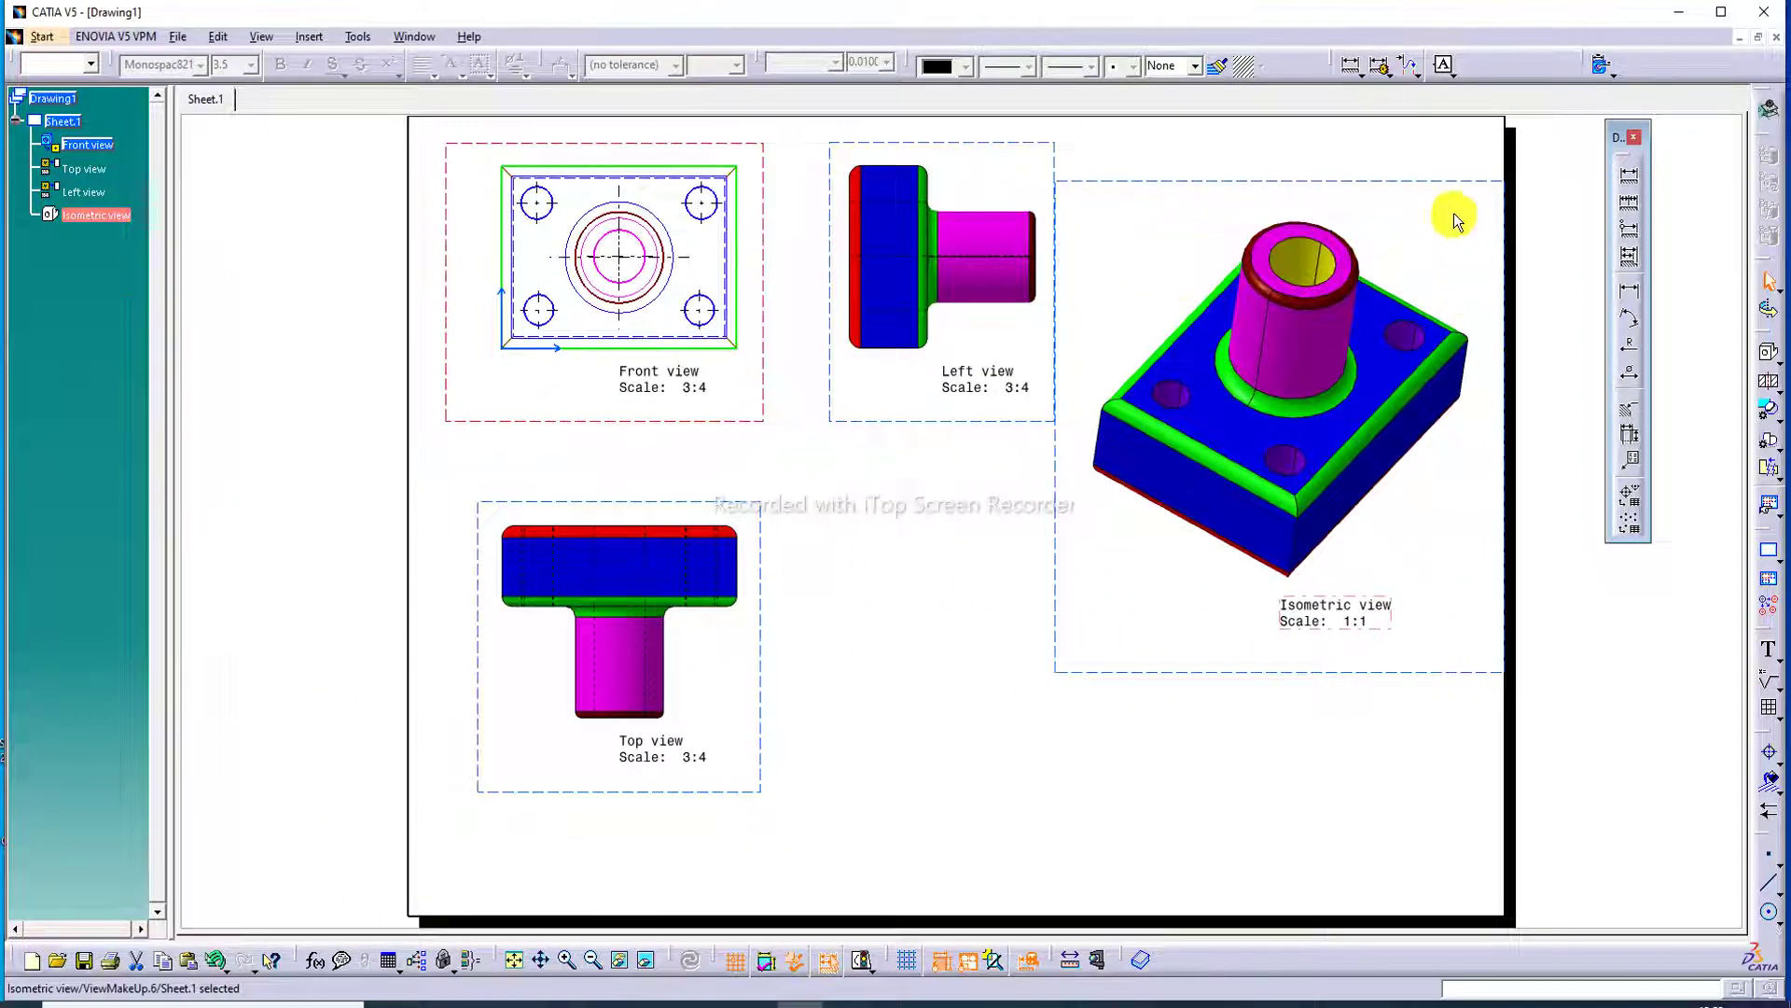
left_click_drag(1441, 187, 1434, 158)
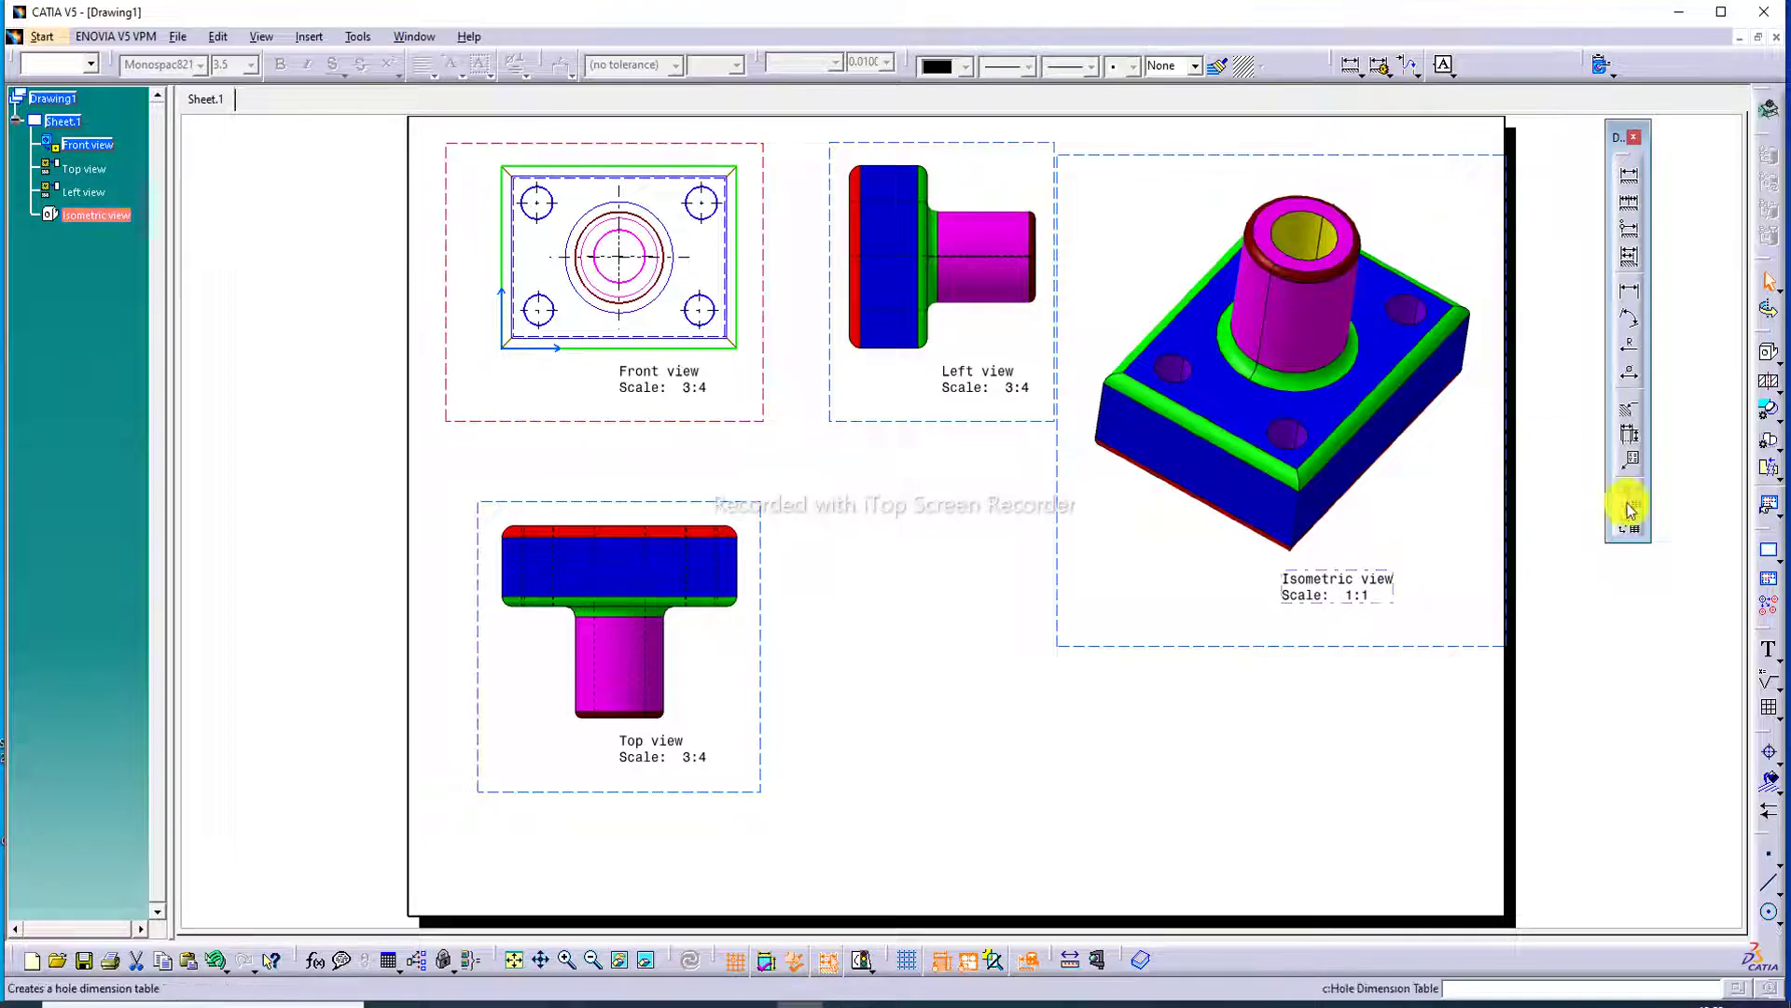
left_click(1566, 485)
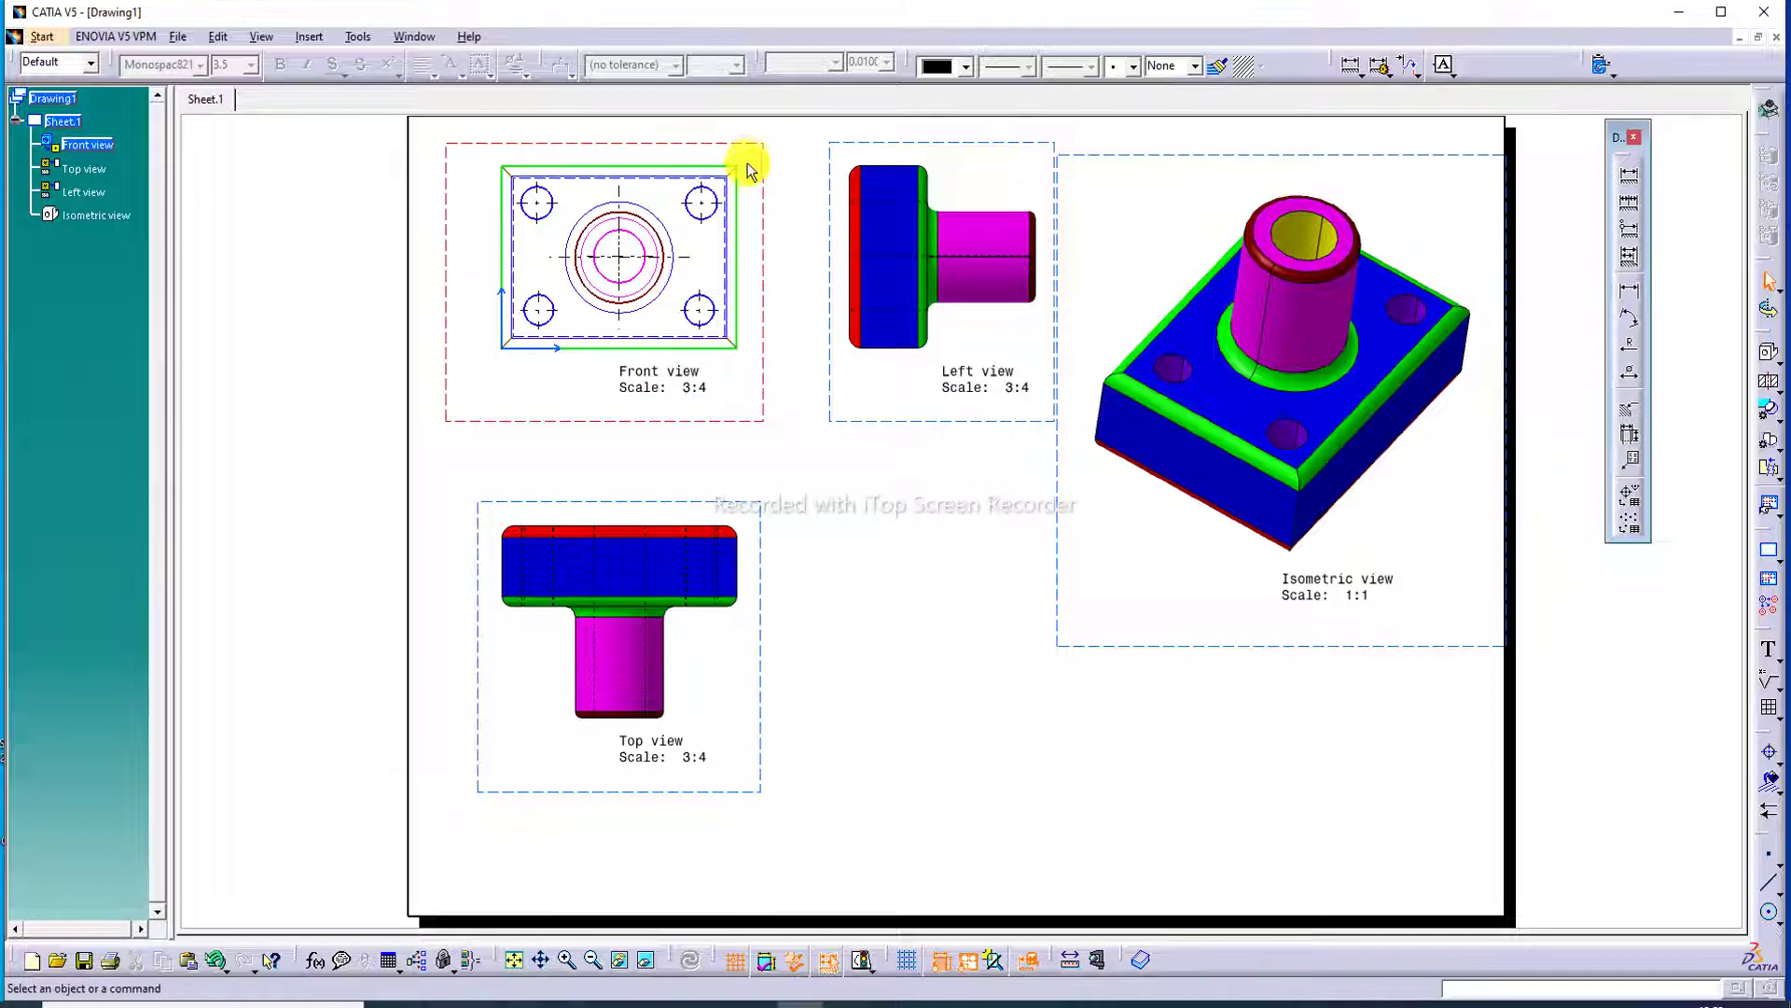
left_click_drag(743, 144, 730, 134)
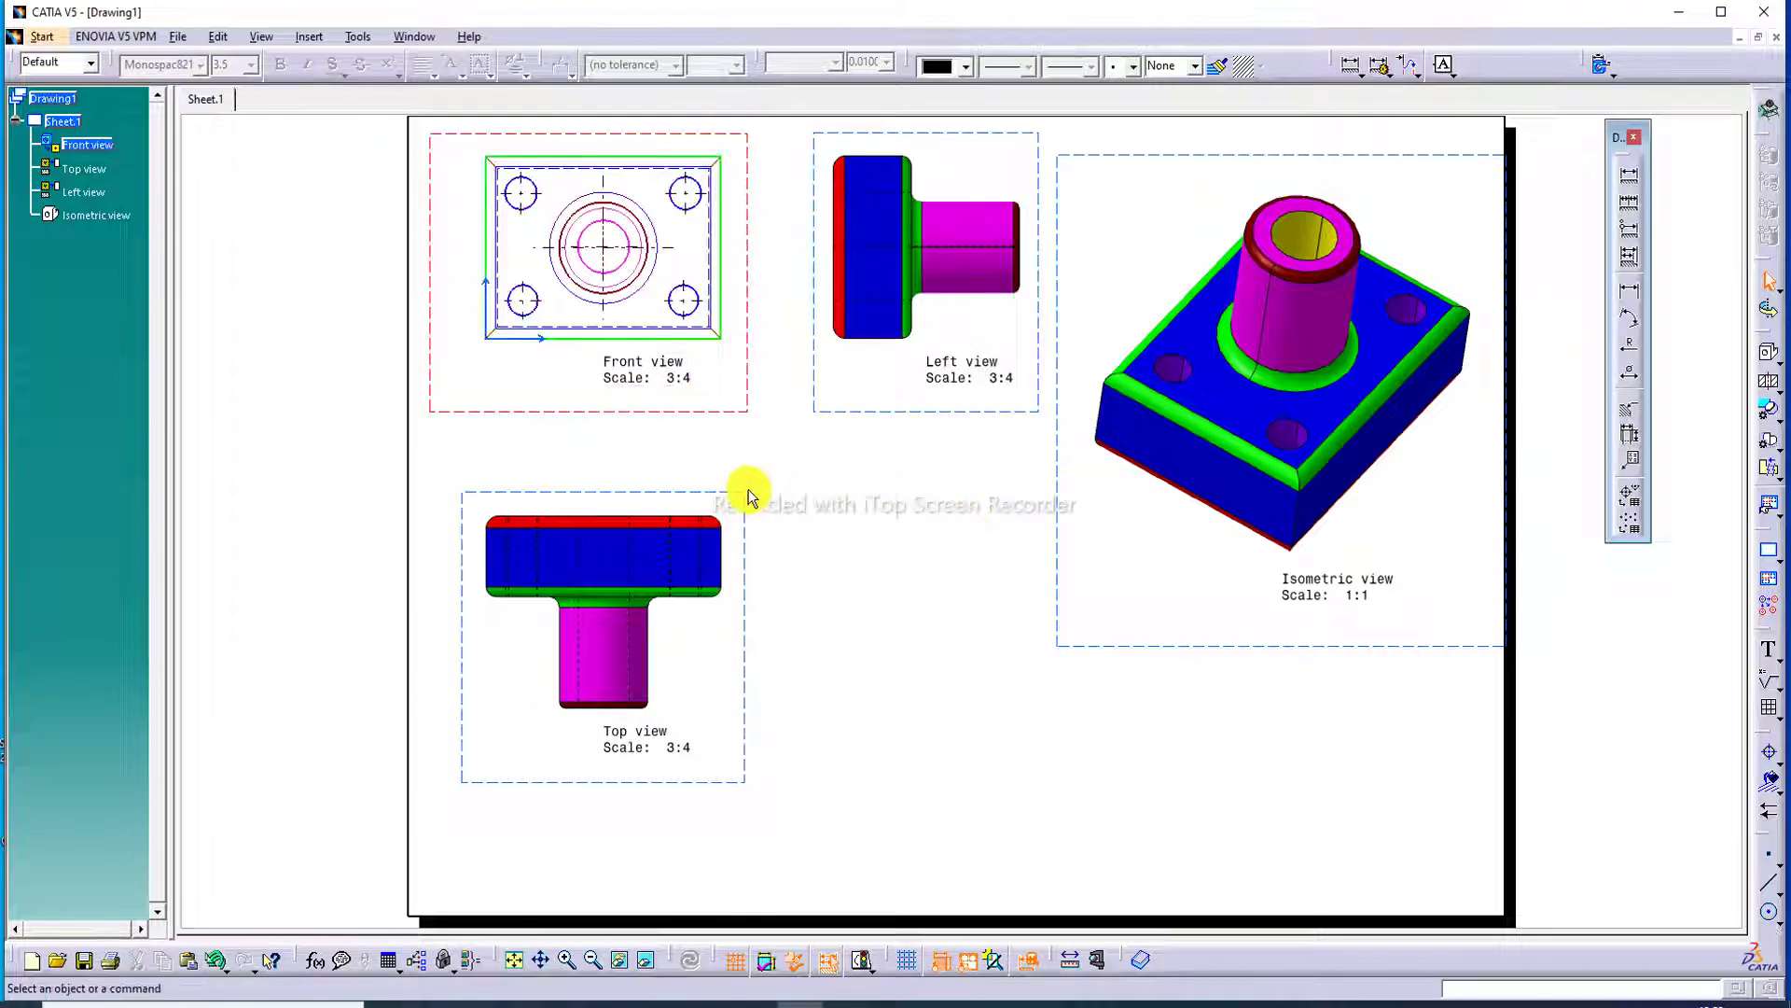
Step: Try to generate dimensions automatically for the top view from the part's constraints
left_click(1601, 68)
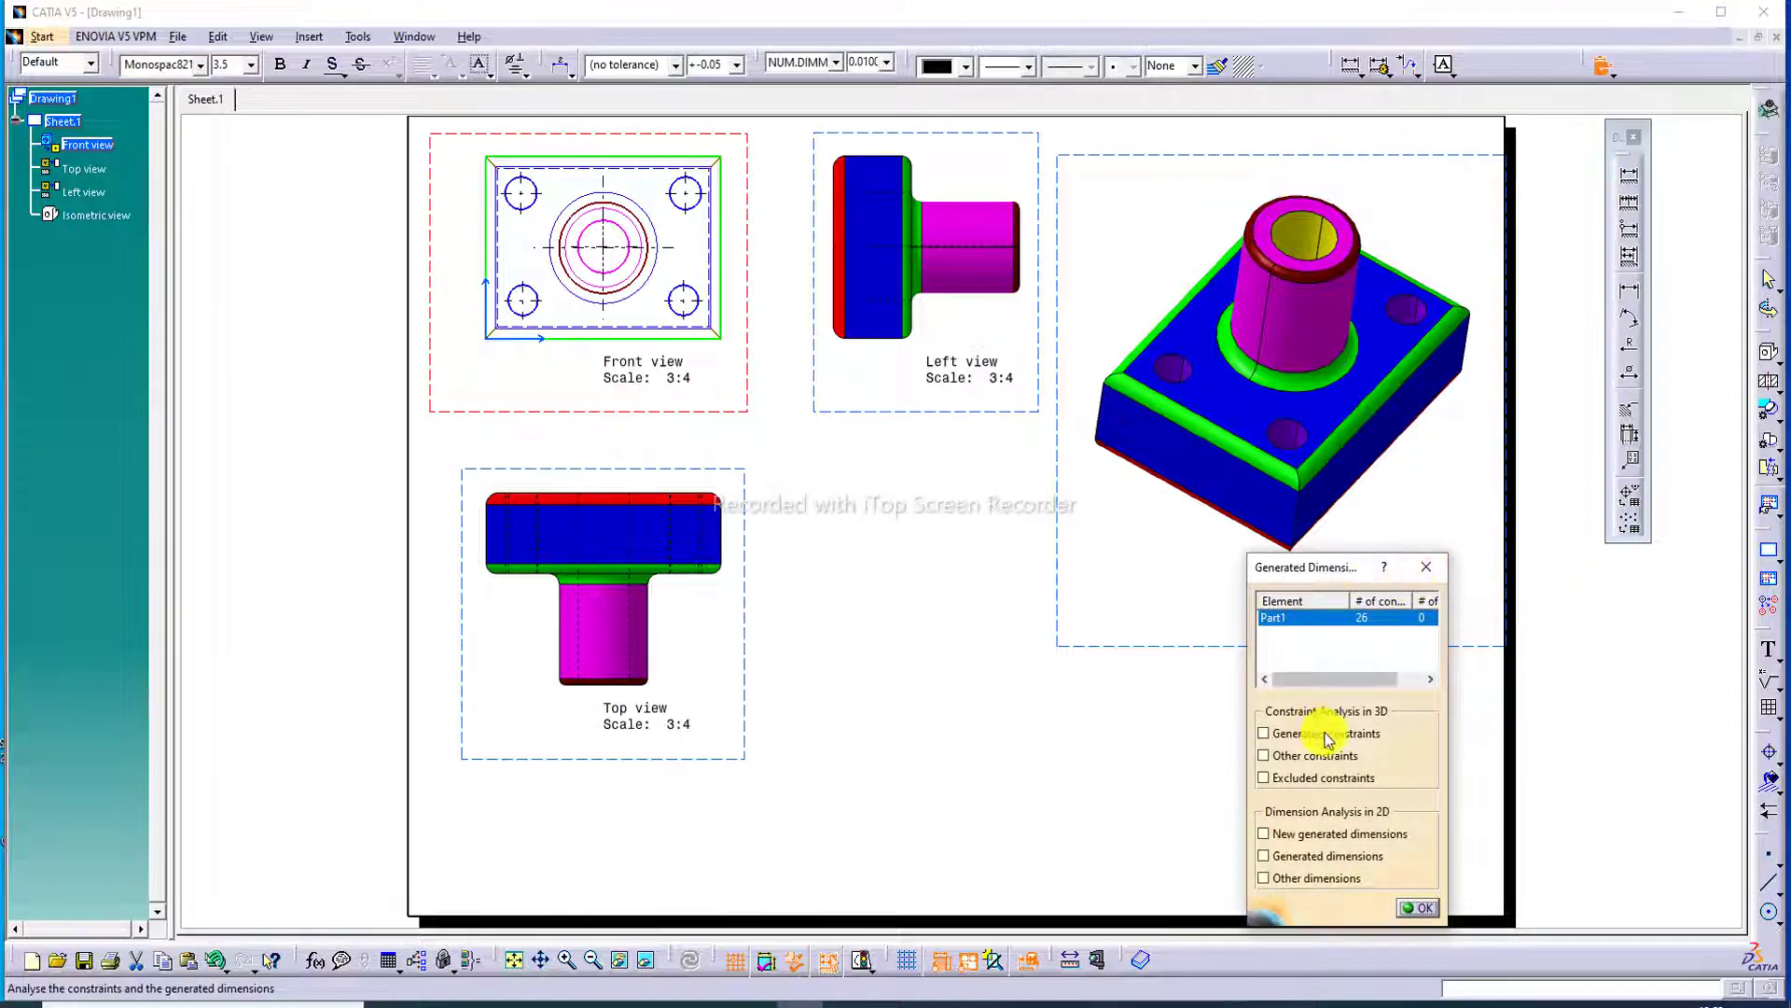
left_click(1425, 910)
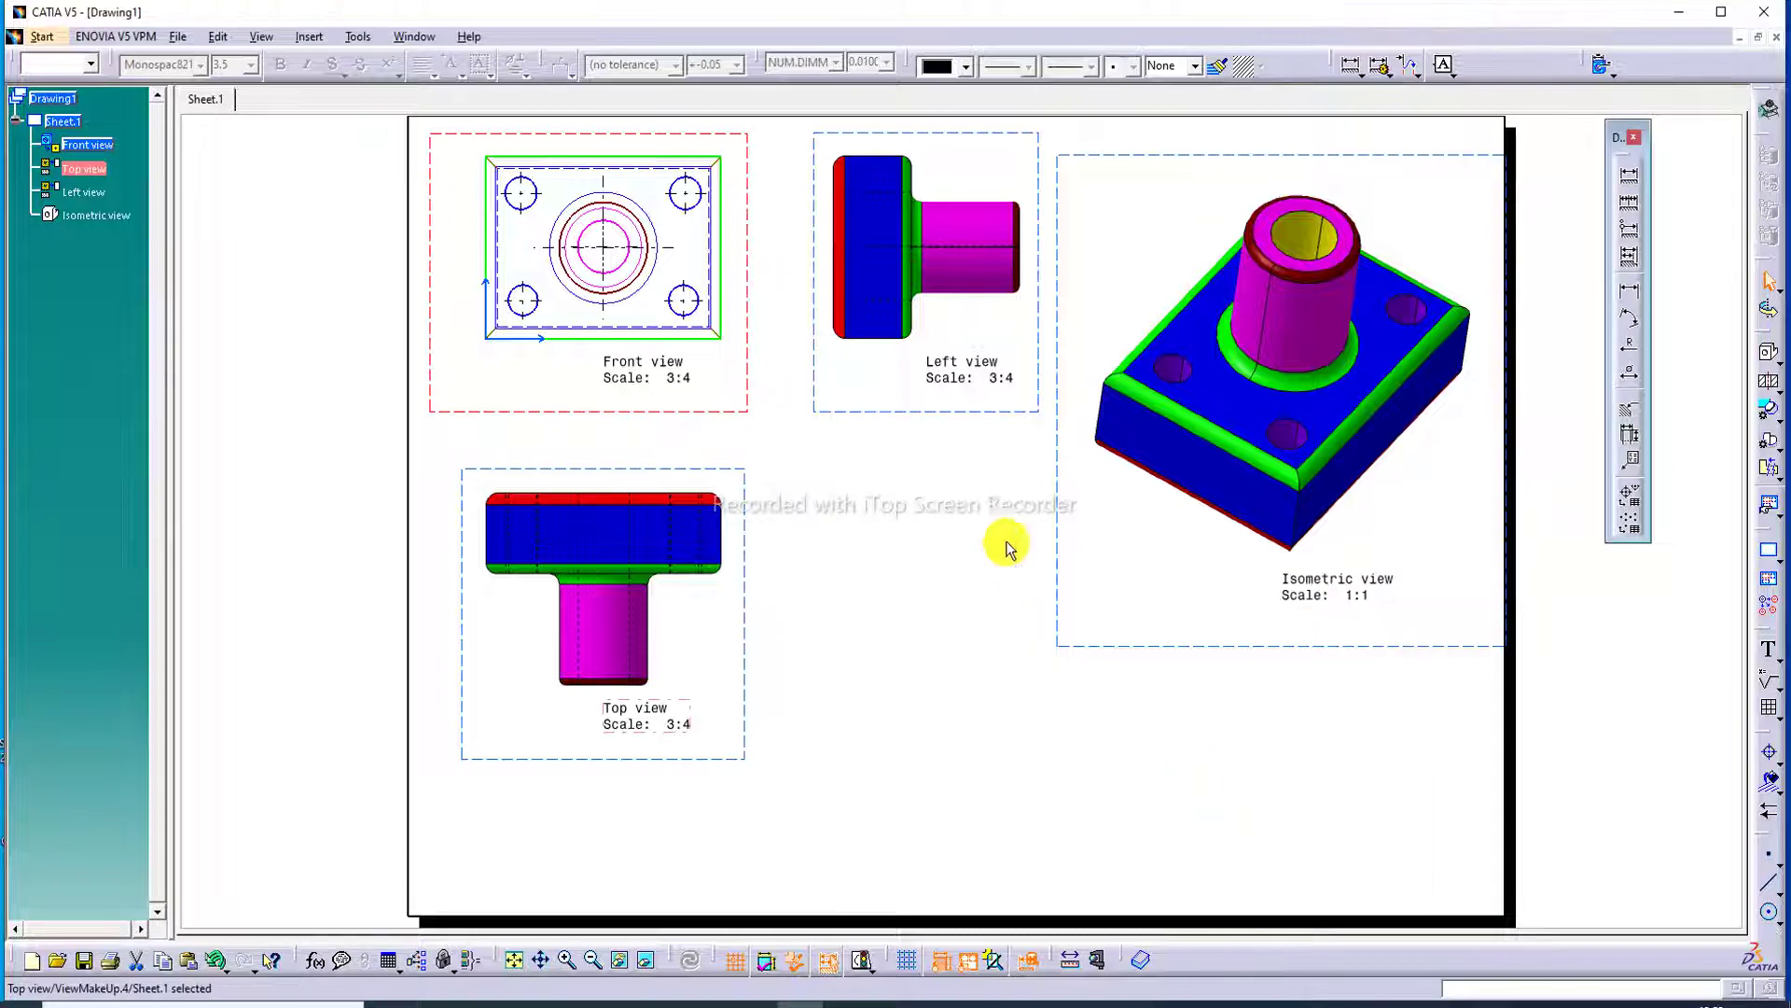
Step: Generate the front view's dimensions automatically from the part's constraints
left_click(746, 408)
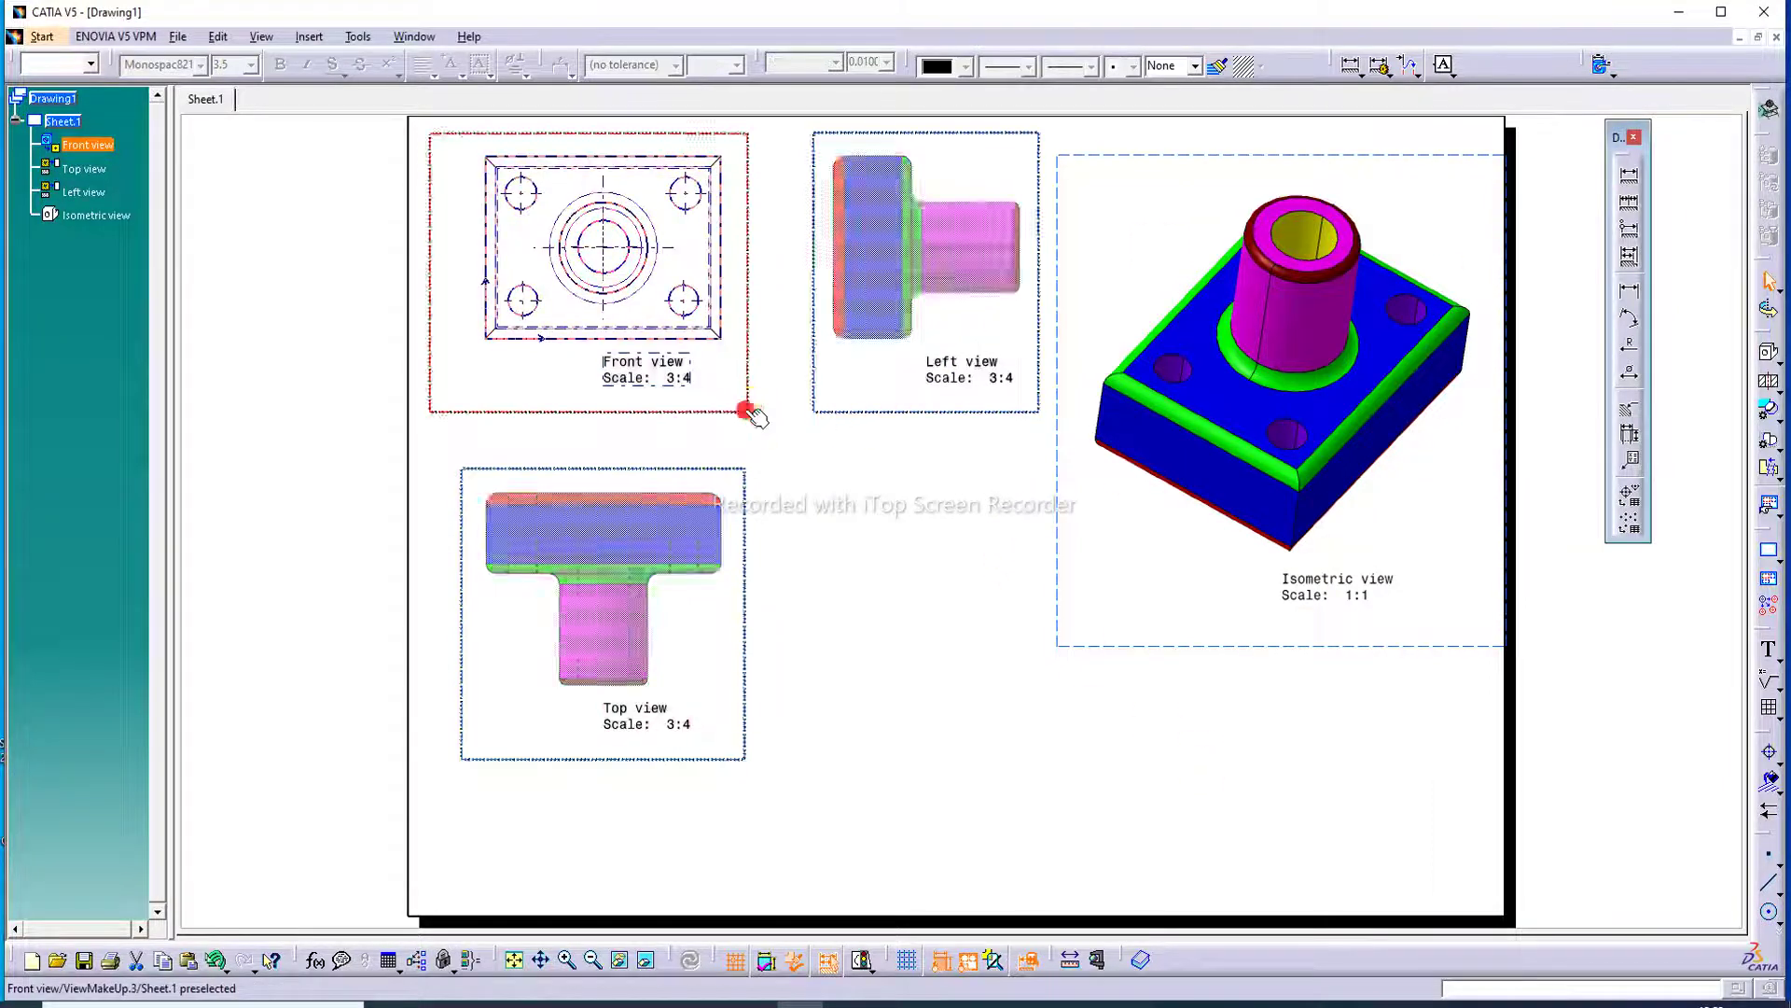
left_click(1601, 67)
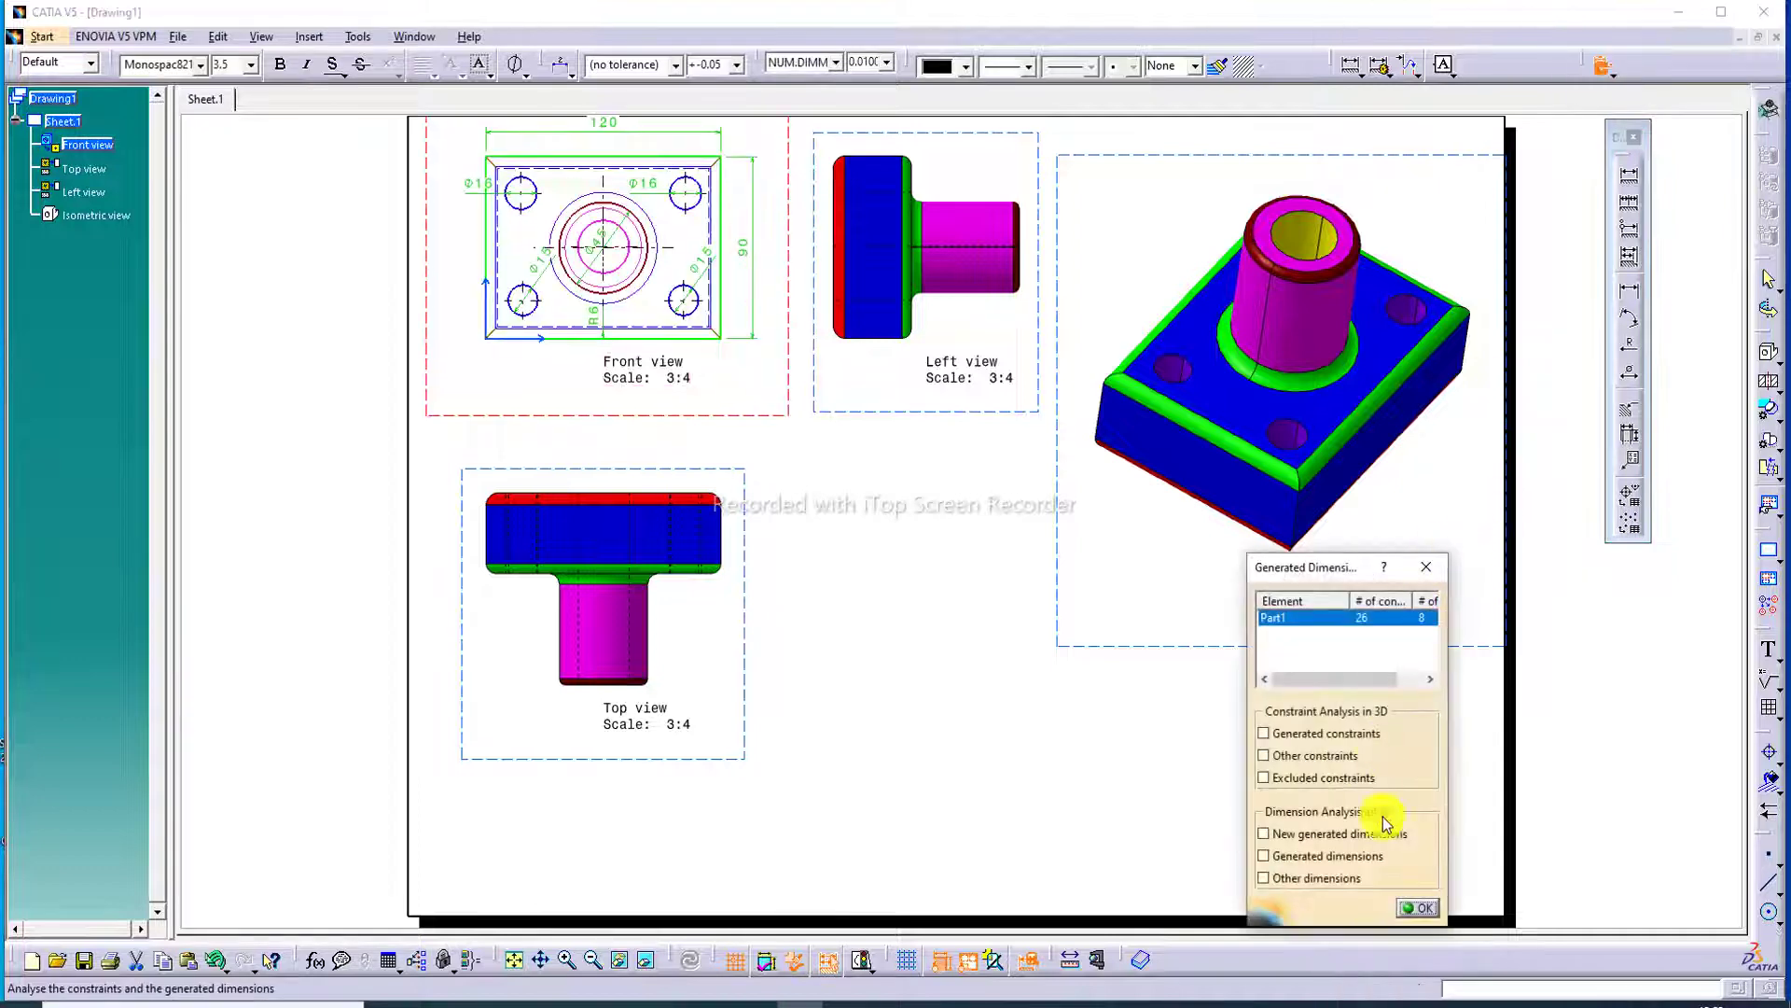
left_click(1418, 909)
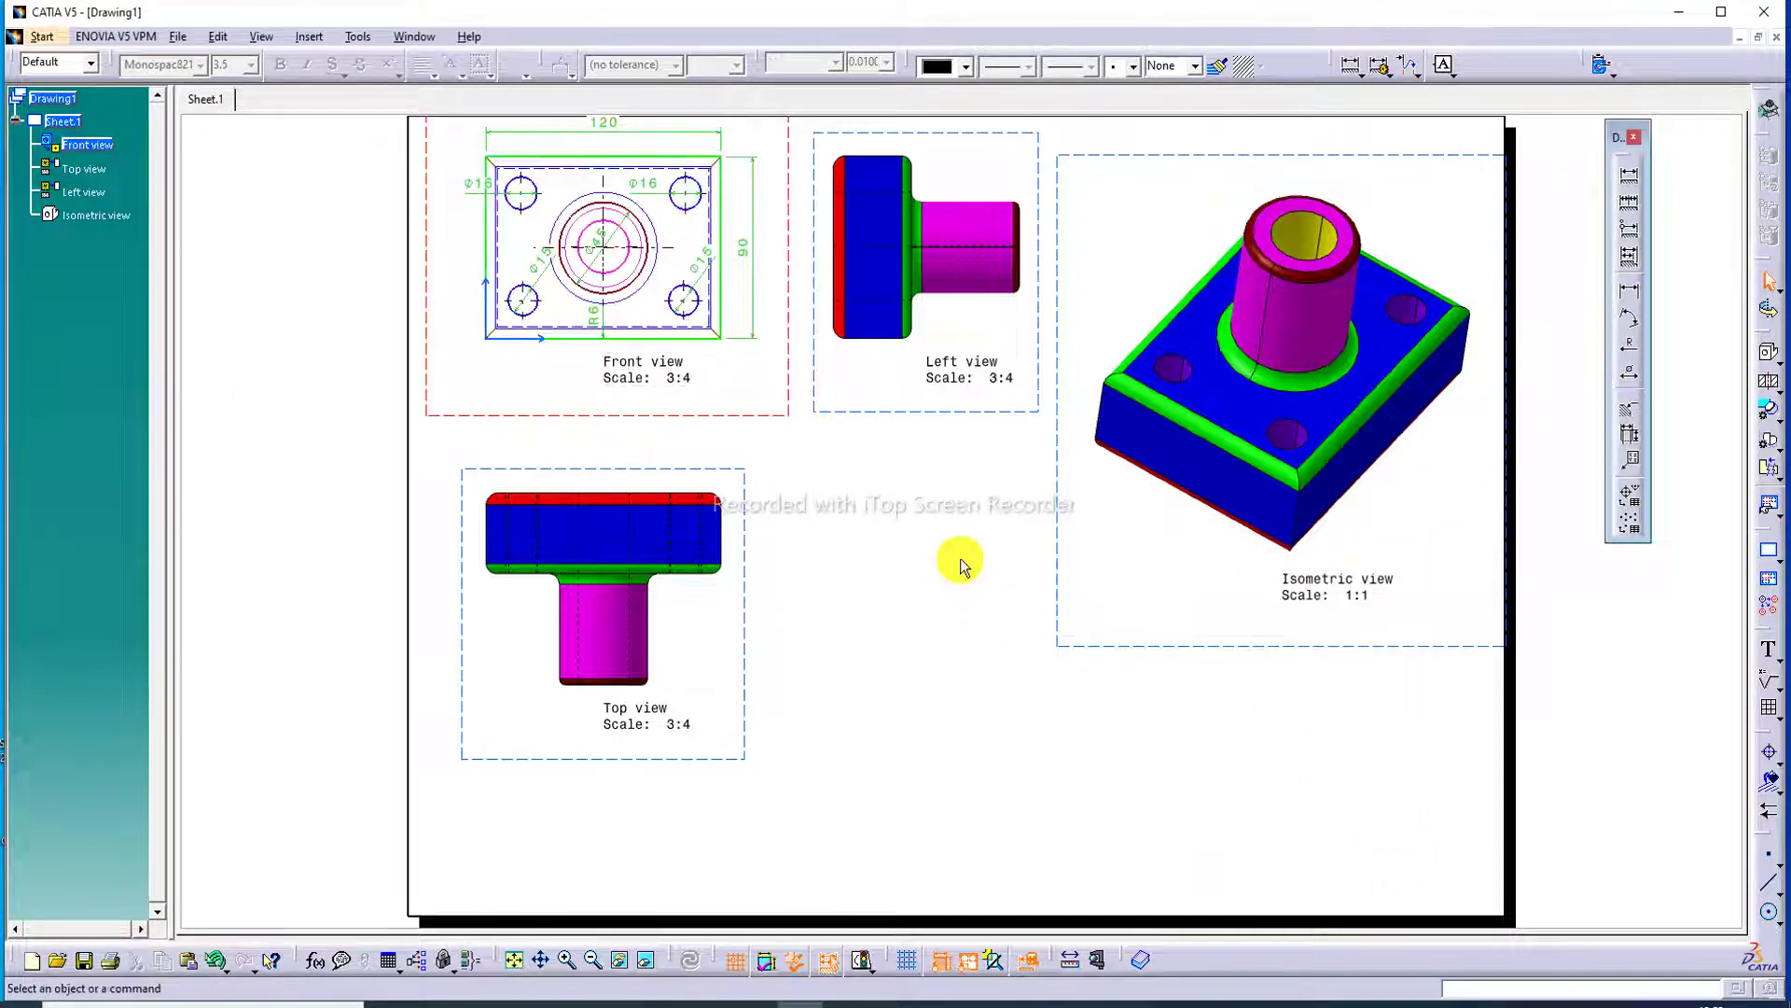
Step: Try to generate dimensions automatically for the left and top views together from the part's constraints
left_click(893, 410)
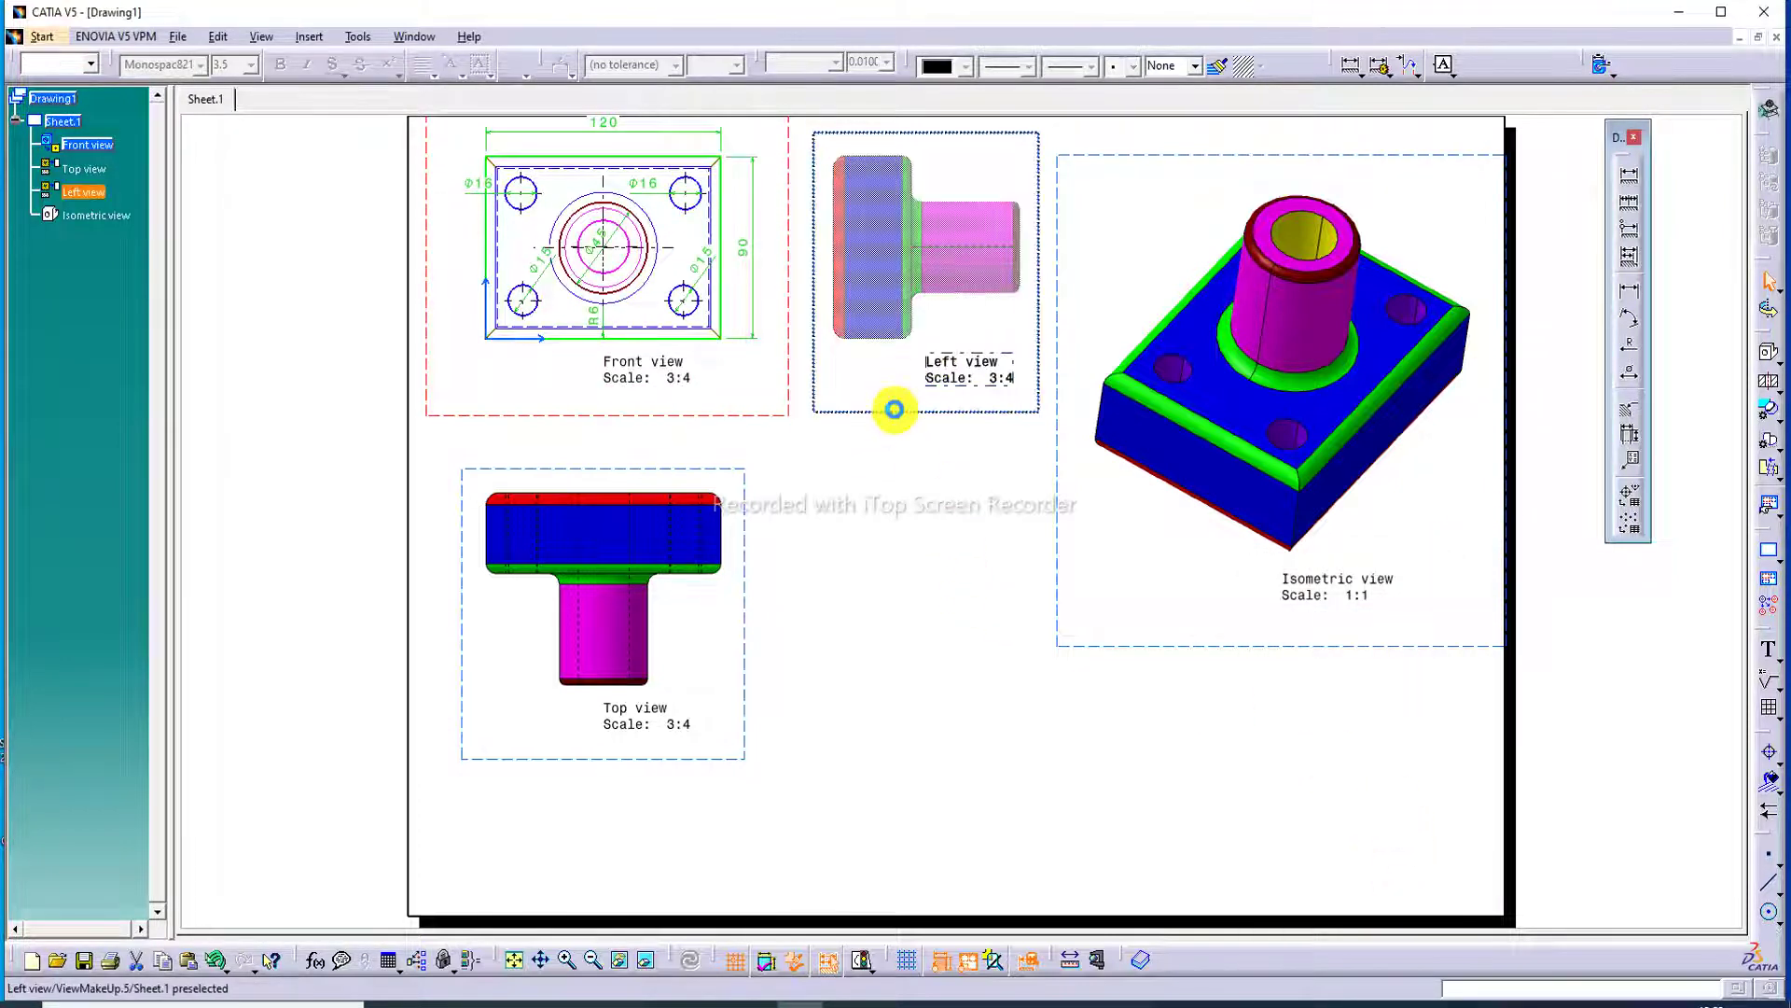
left_click(957, 411)
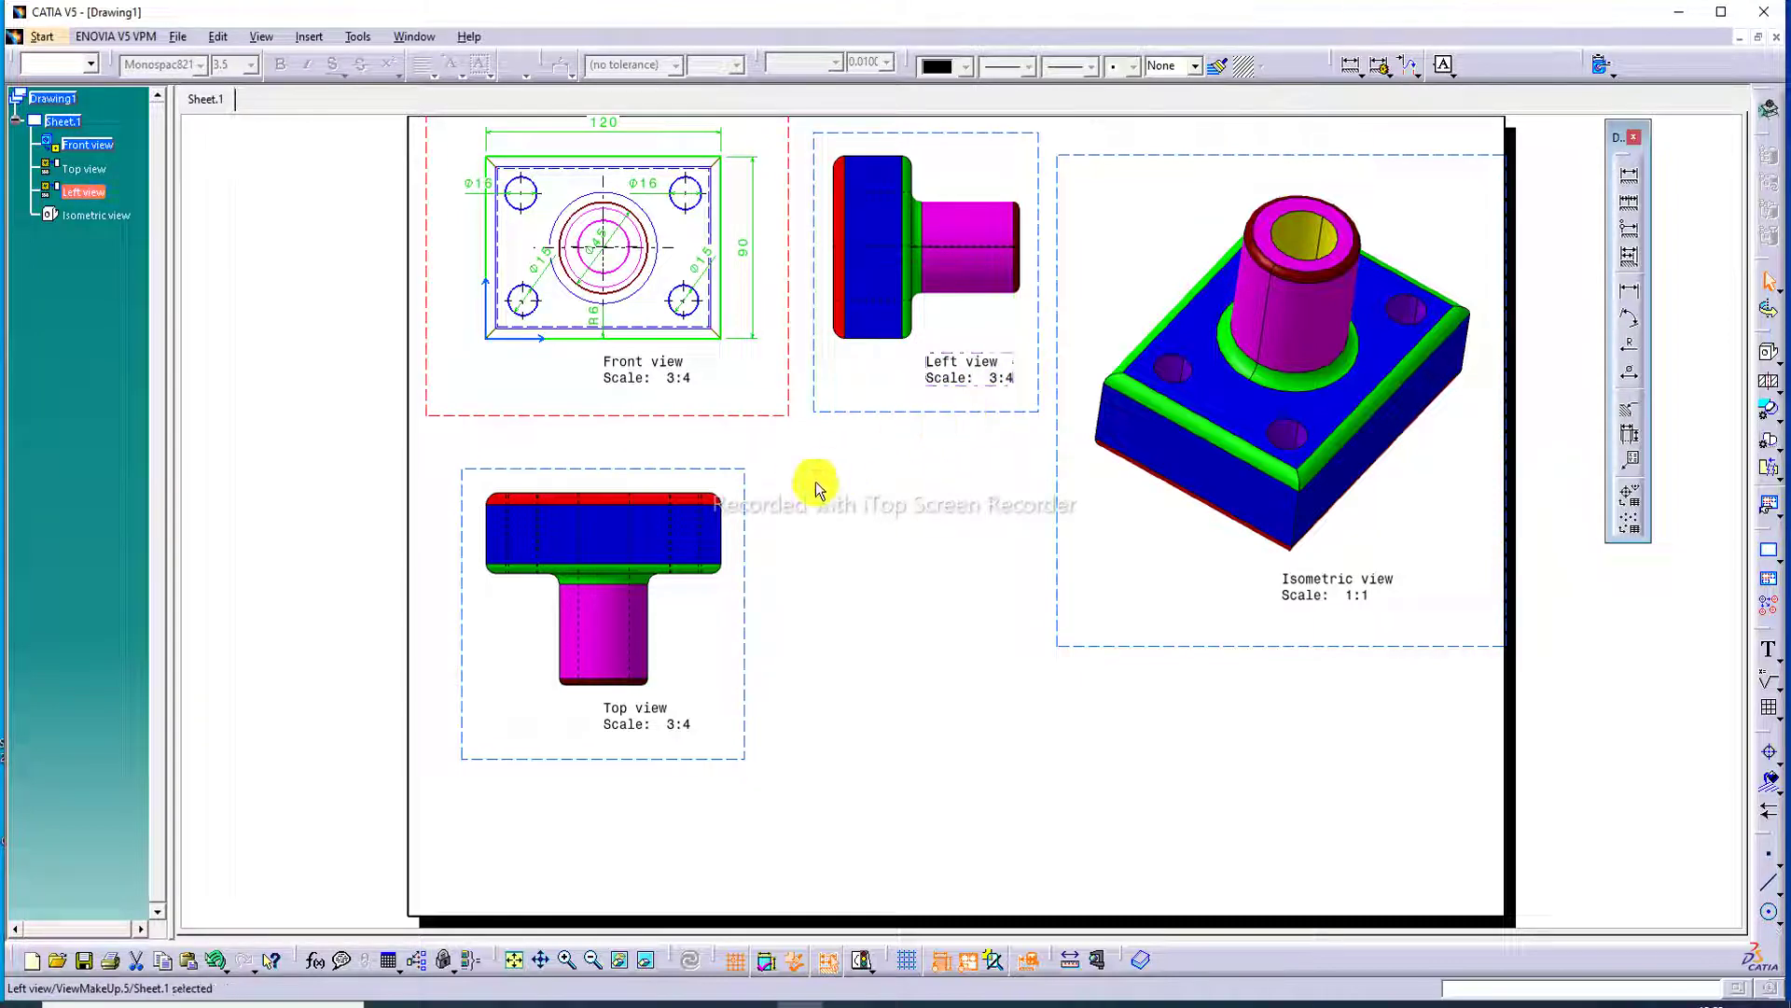
left_click(752, 486, "ctrl")
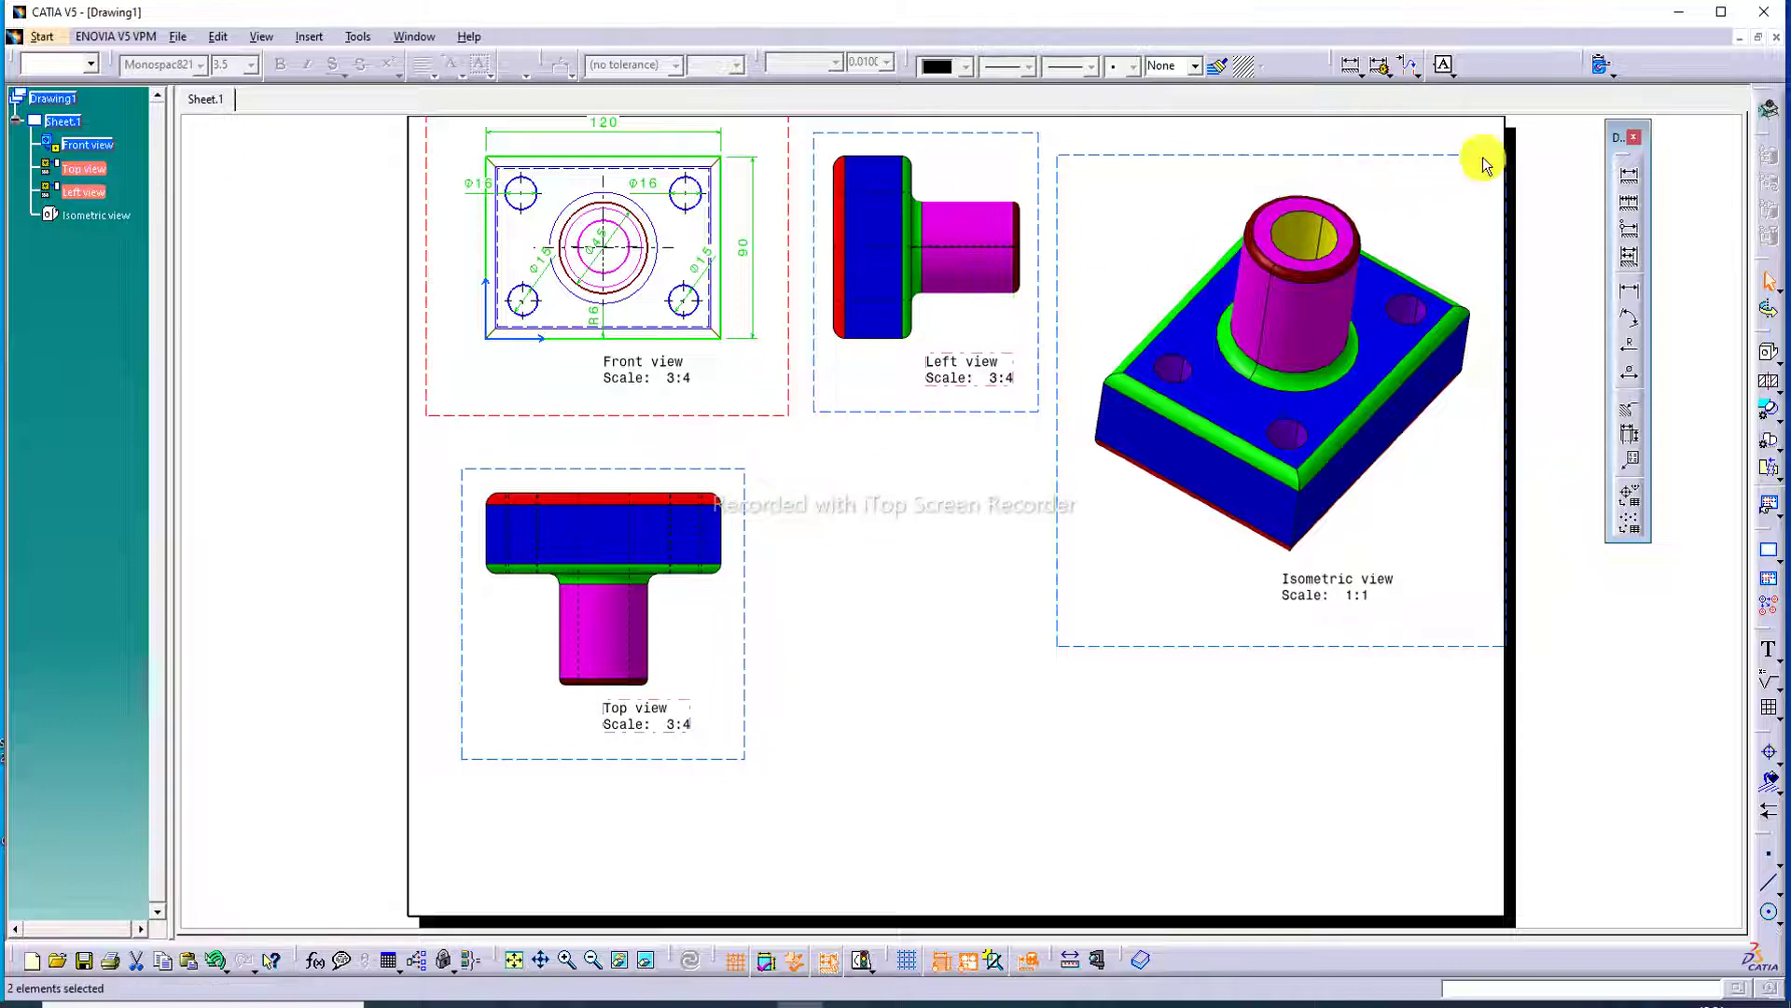
left_click(1600, 66)
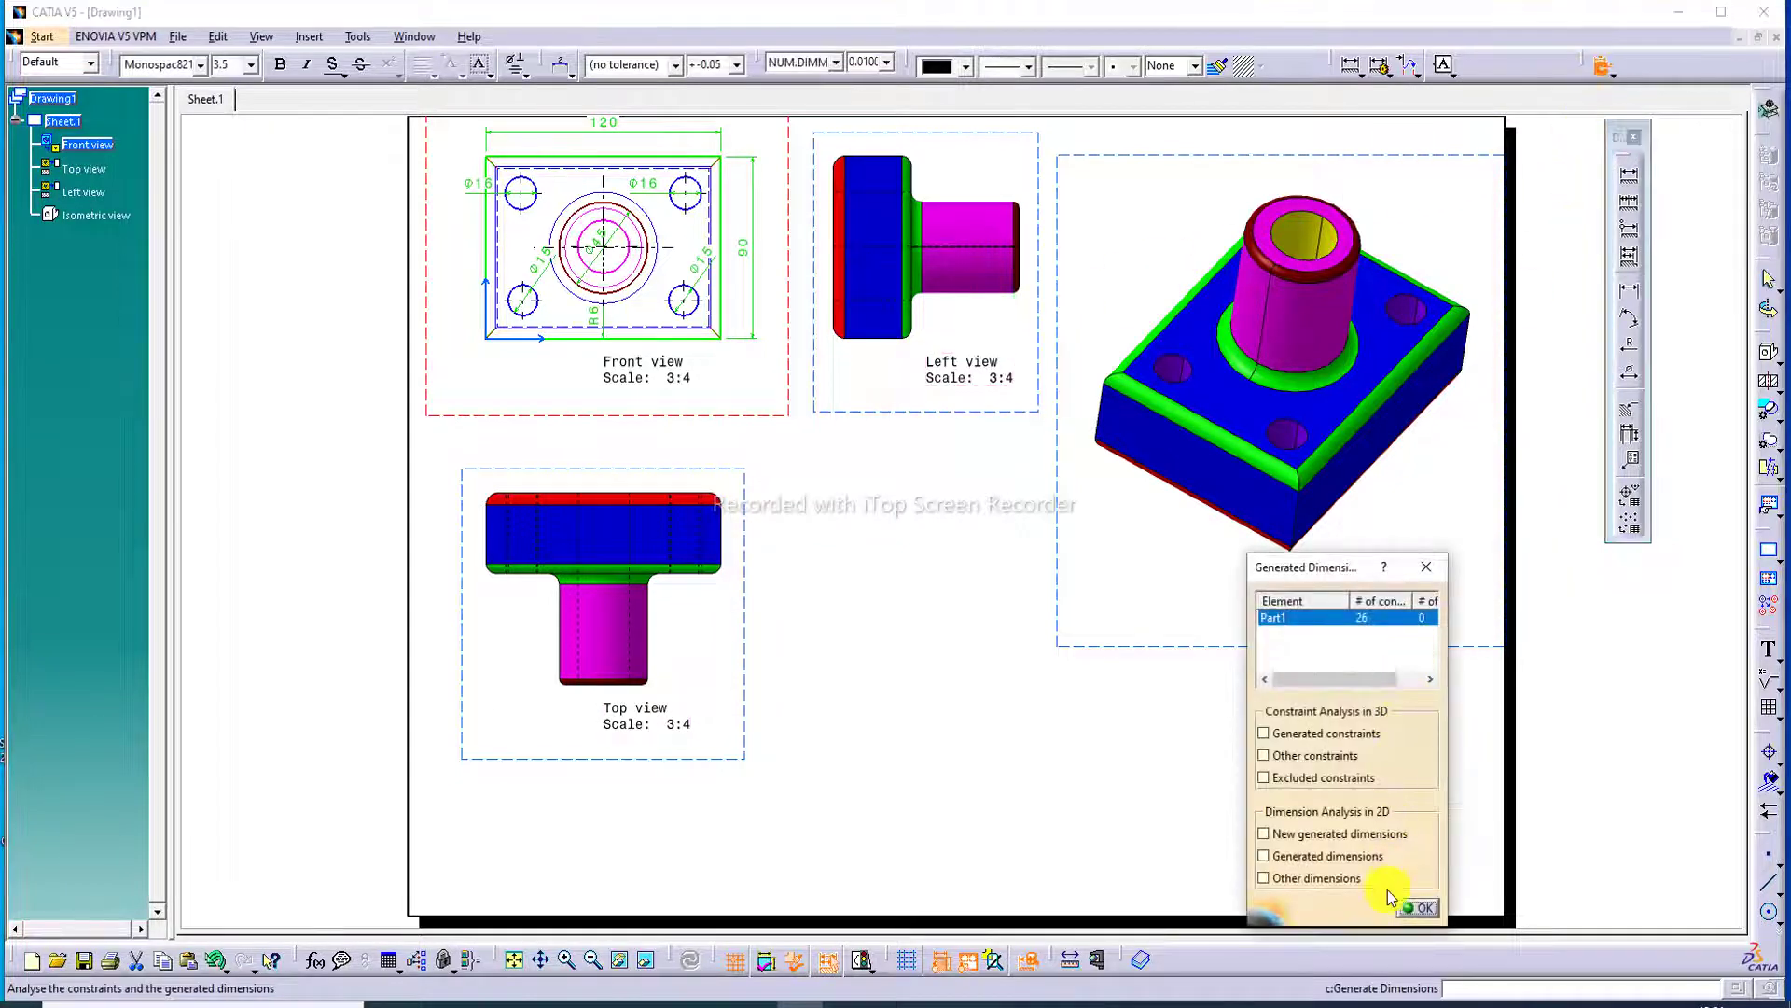
left_click(1420, 910)
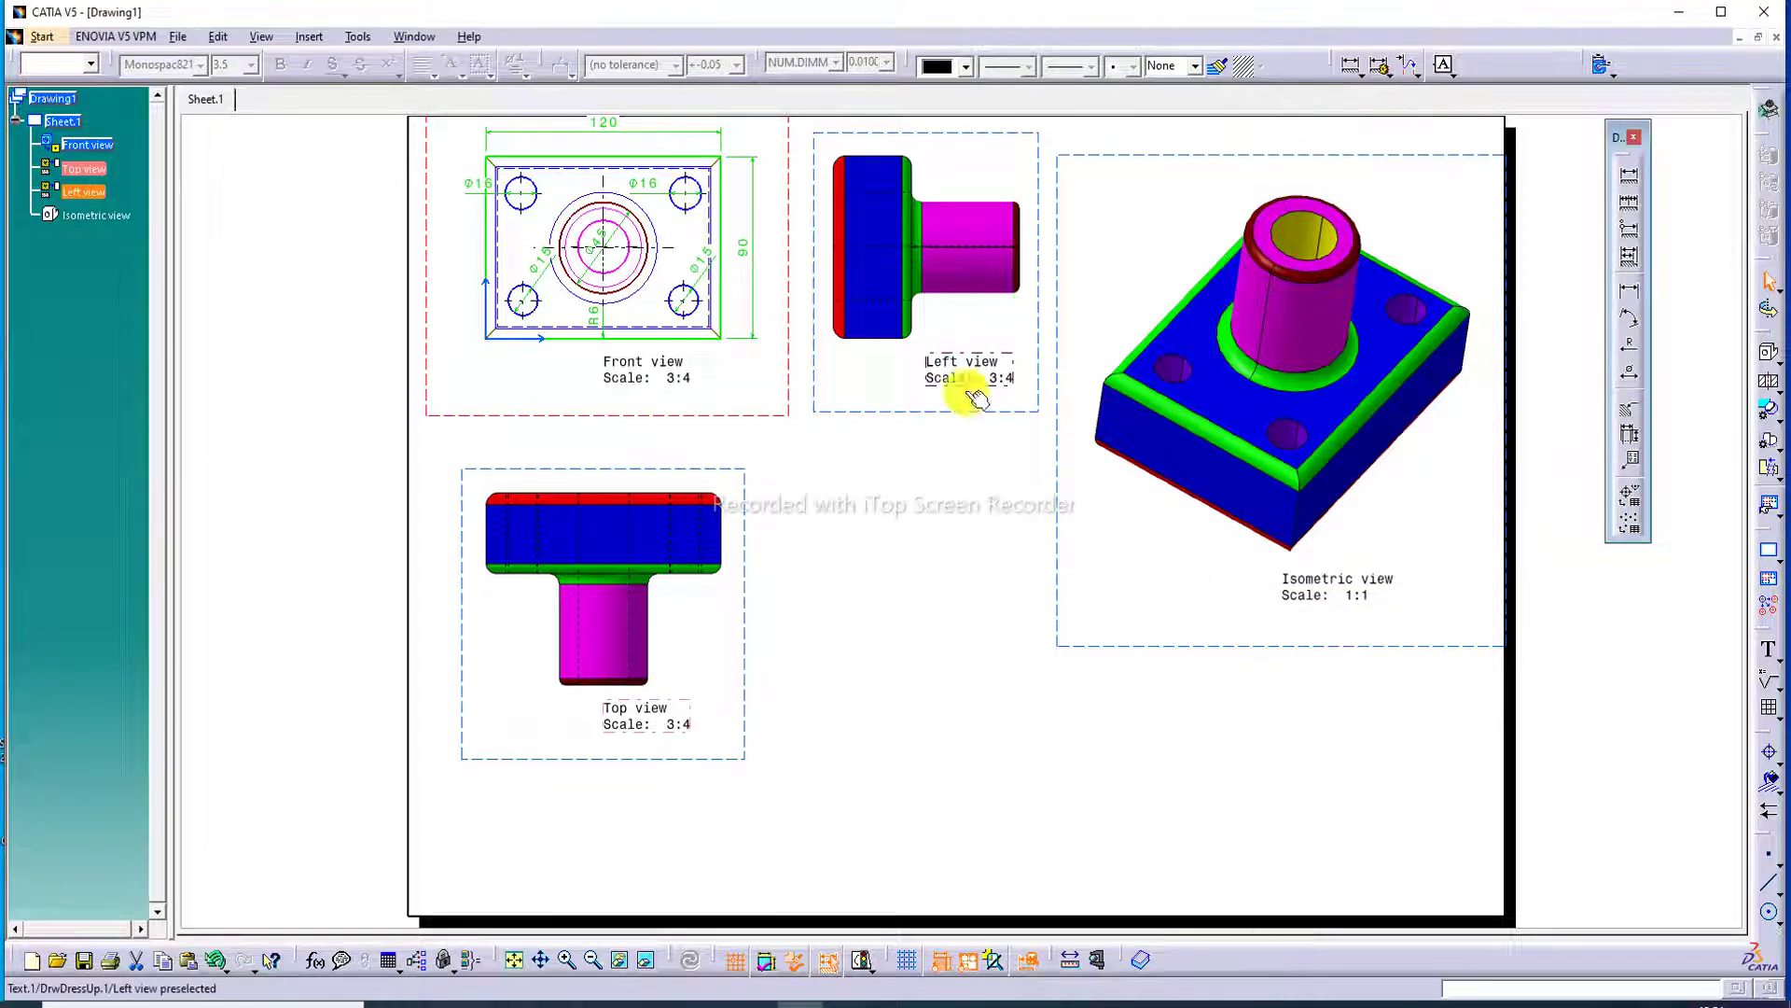
left_click(898, 592)
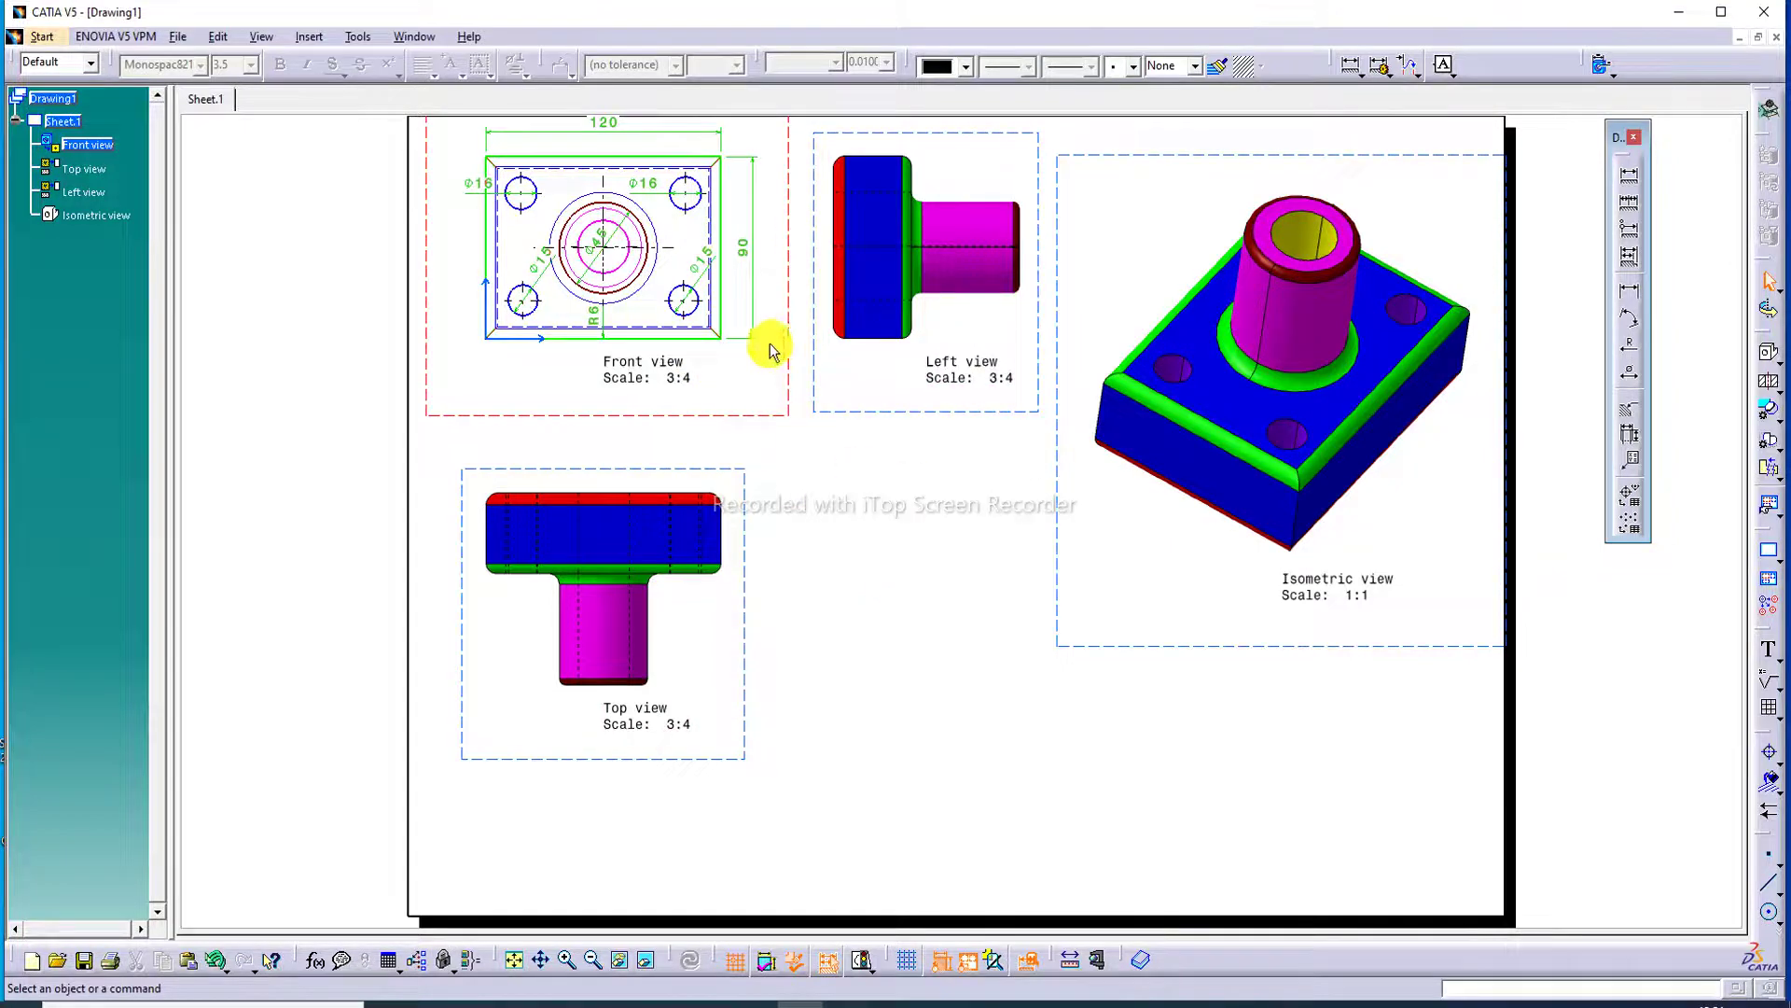
Step: Move the front view with its aligned views down inside the sheet border, and lower the top view slightly for more spacing
mouse_move(769, 344)
middle_mouse_down()
mouse_move(759, 400)
mouse_move(787, 332)
mouse_move(875, 485)
mouse_move(936, 260)
middle_mouse_up()
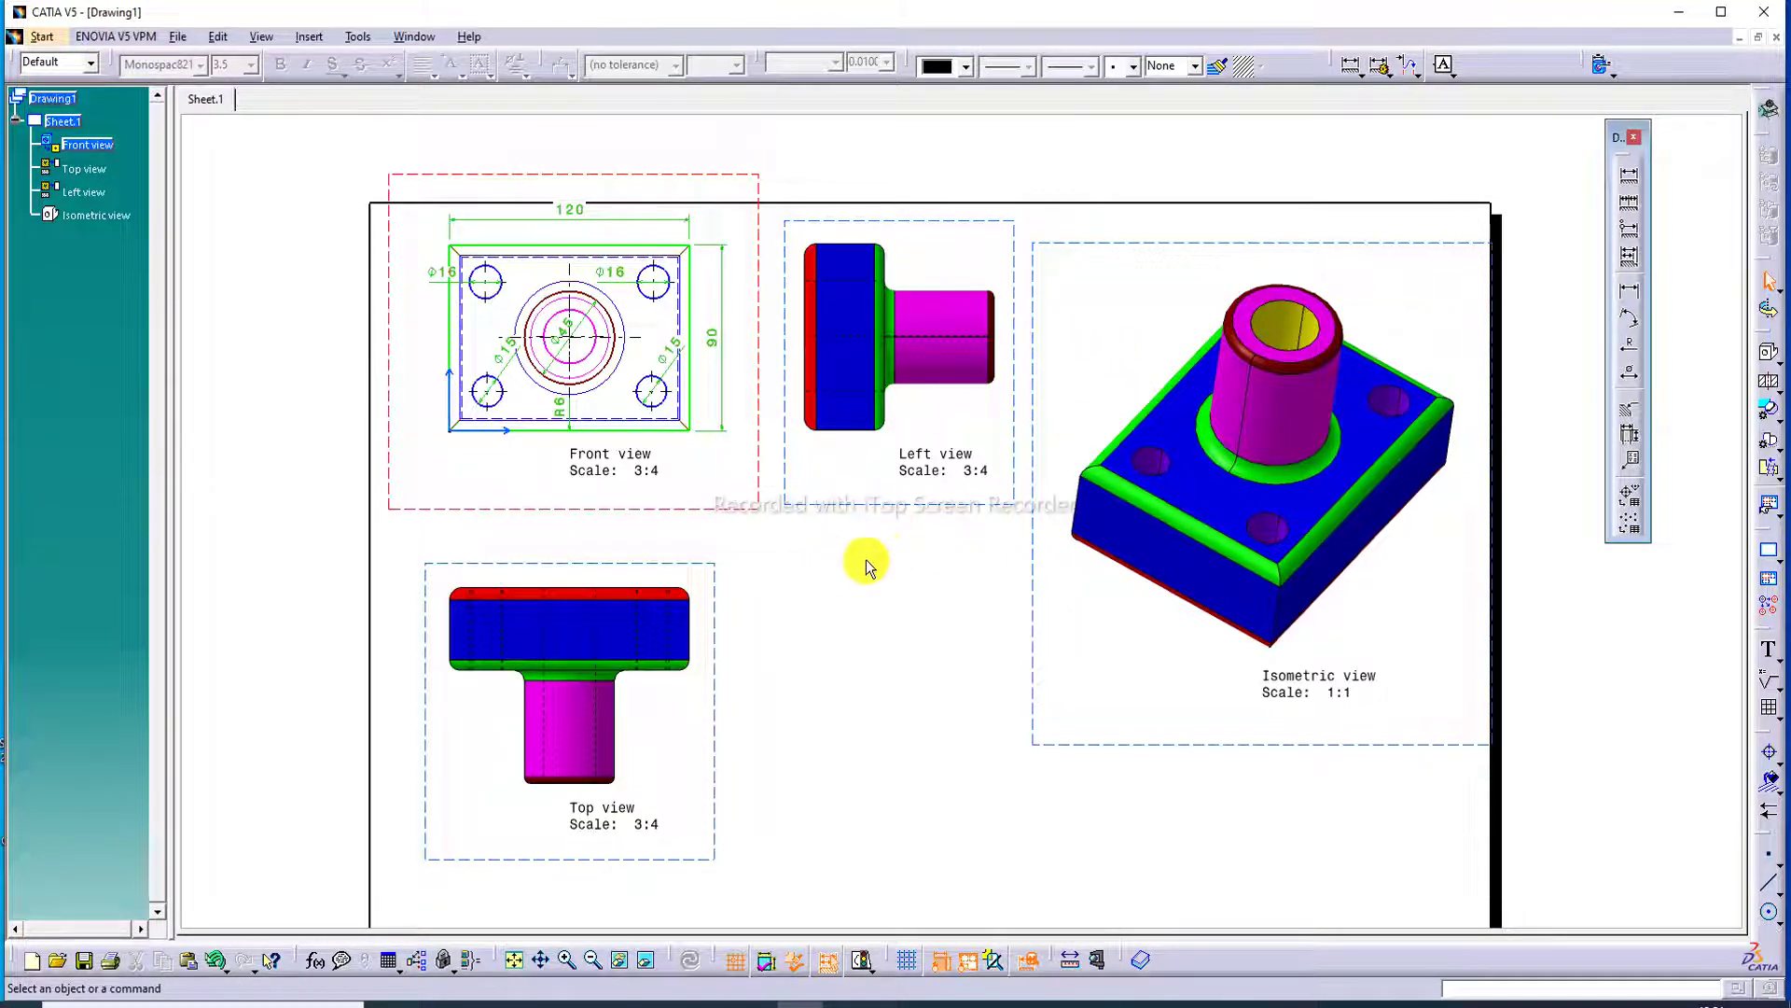
left_click(730, 343)
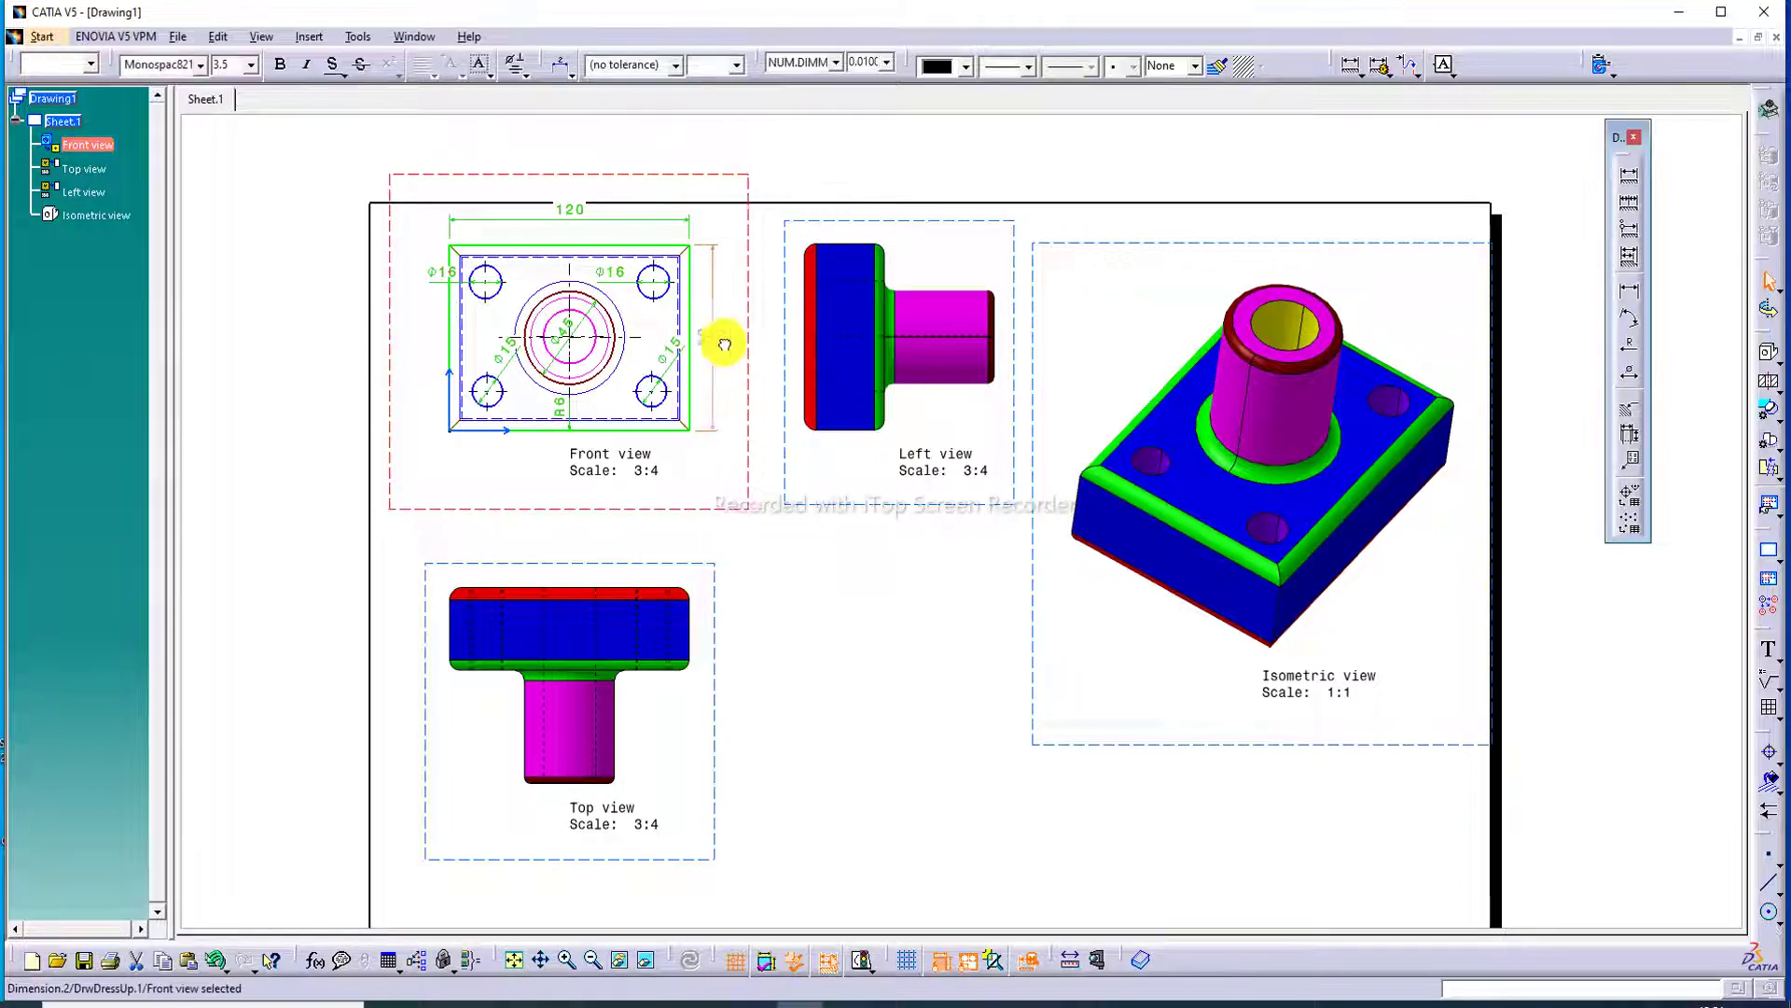
left_click(588, 521)
left_click_drag(588, 505, 585, 557)
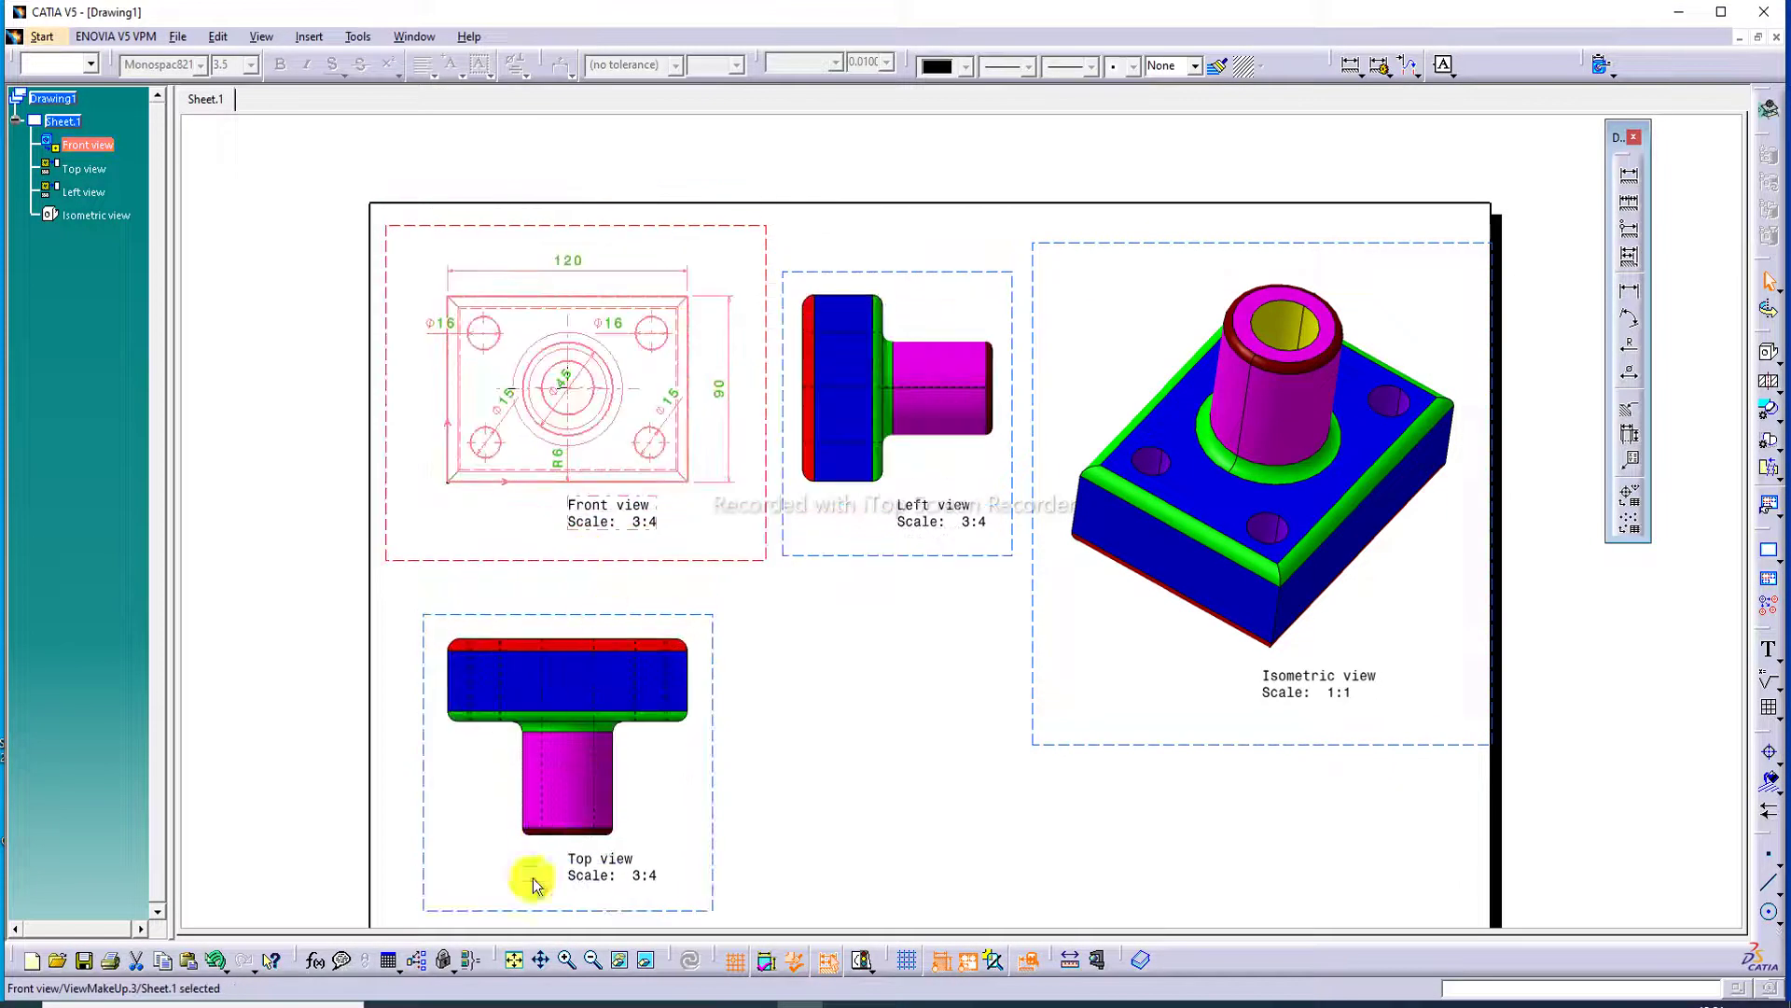
left_click(514, 961)
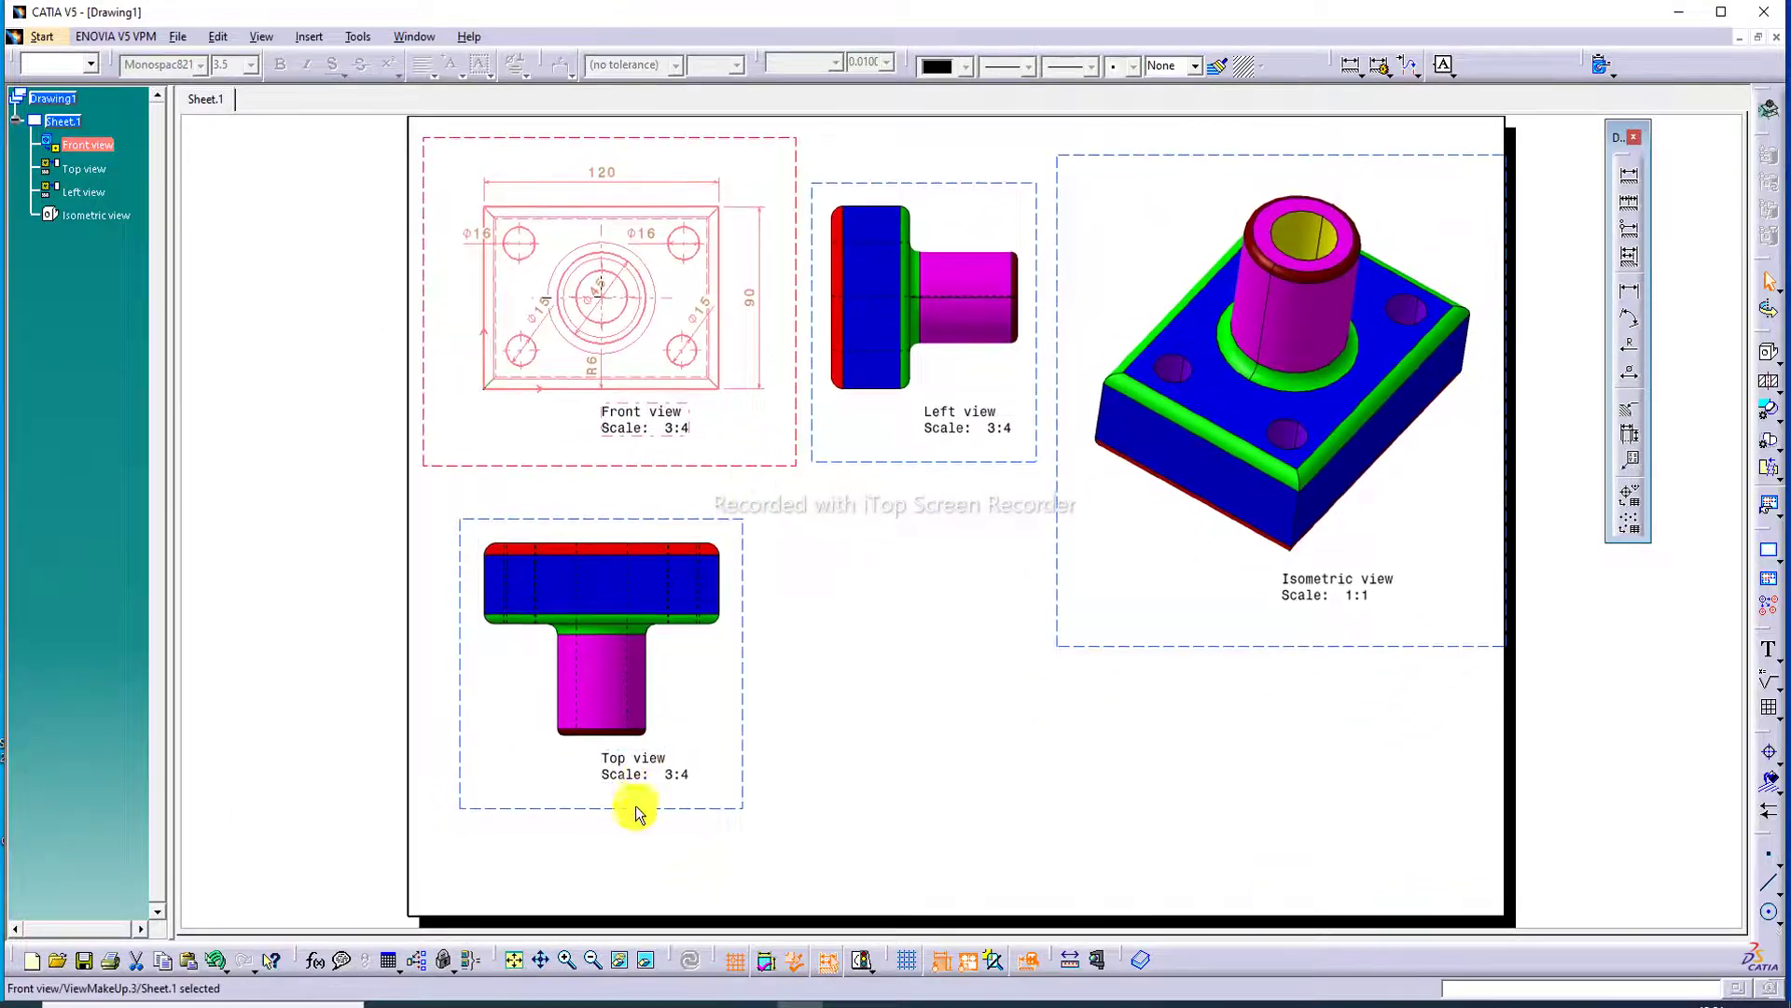
left_click_drag(643, 819, 630, 854)
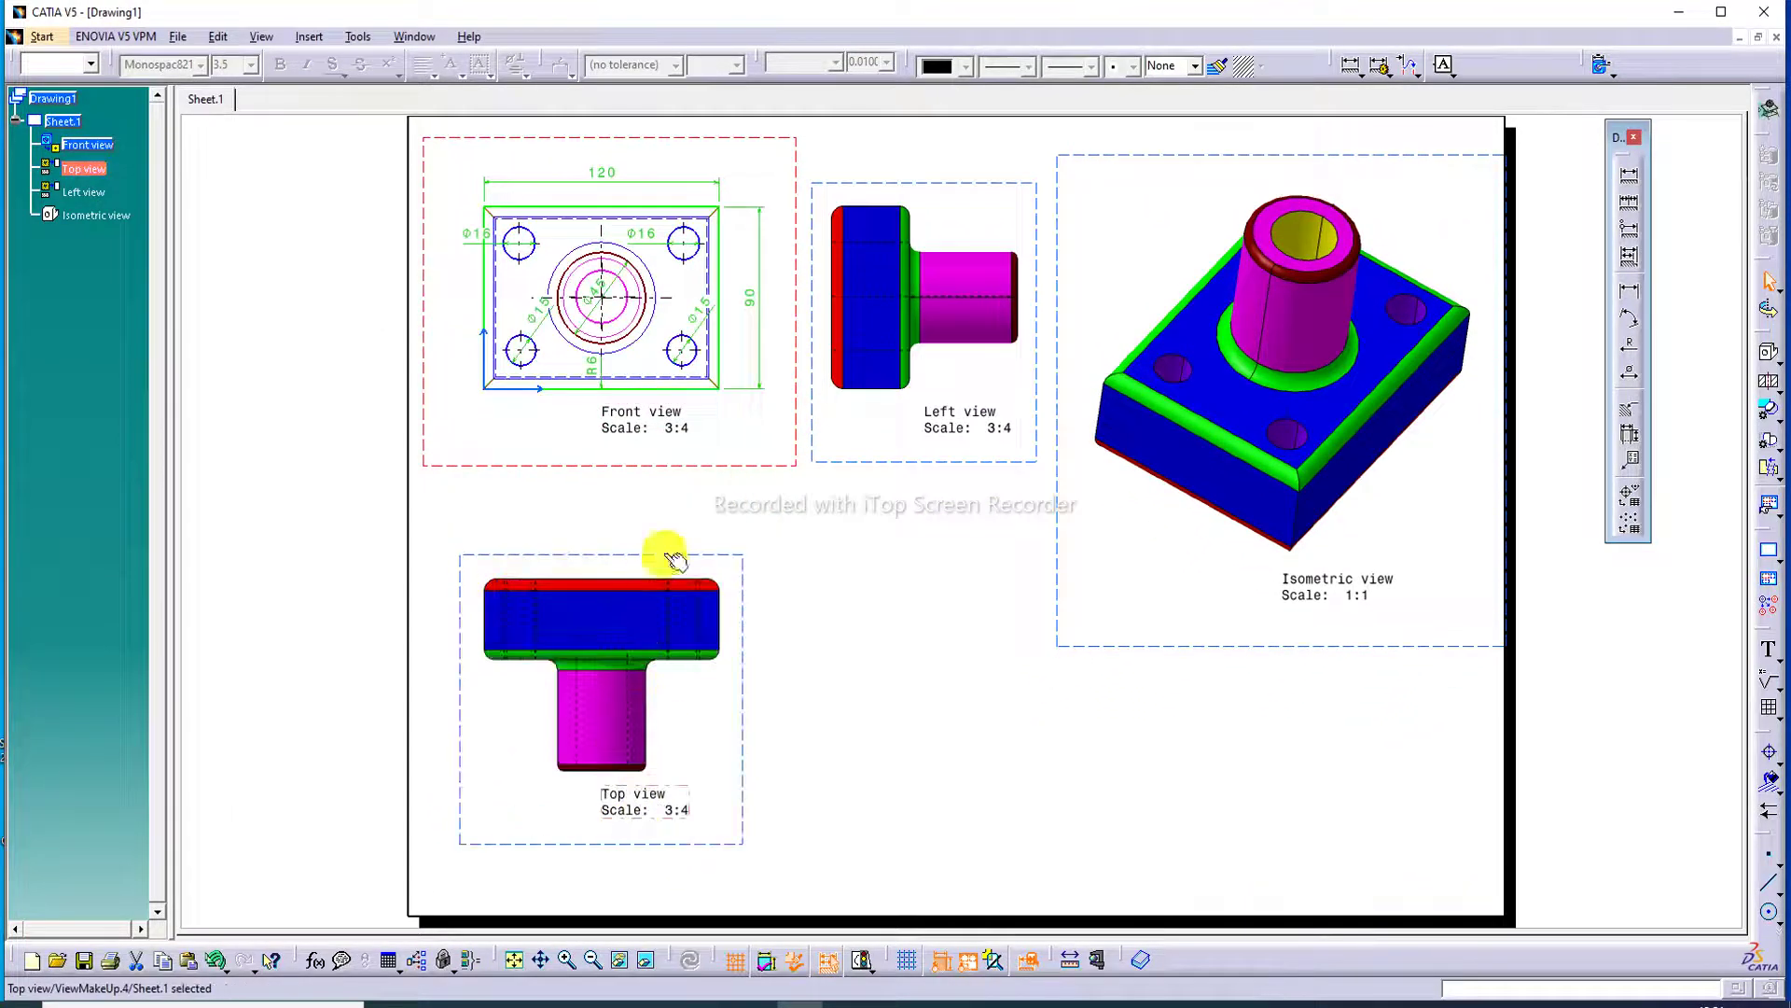
left_click_drag(664, 473, 651, 495)
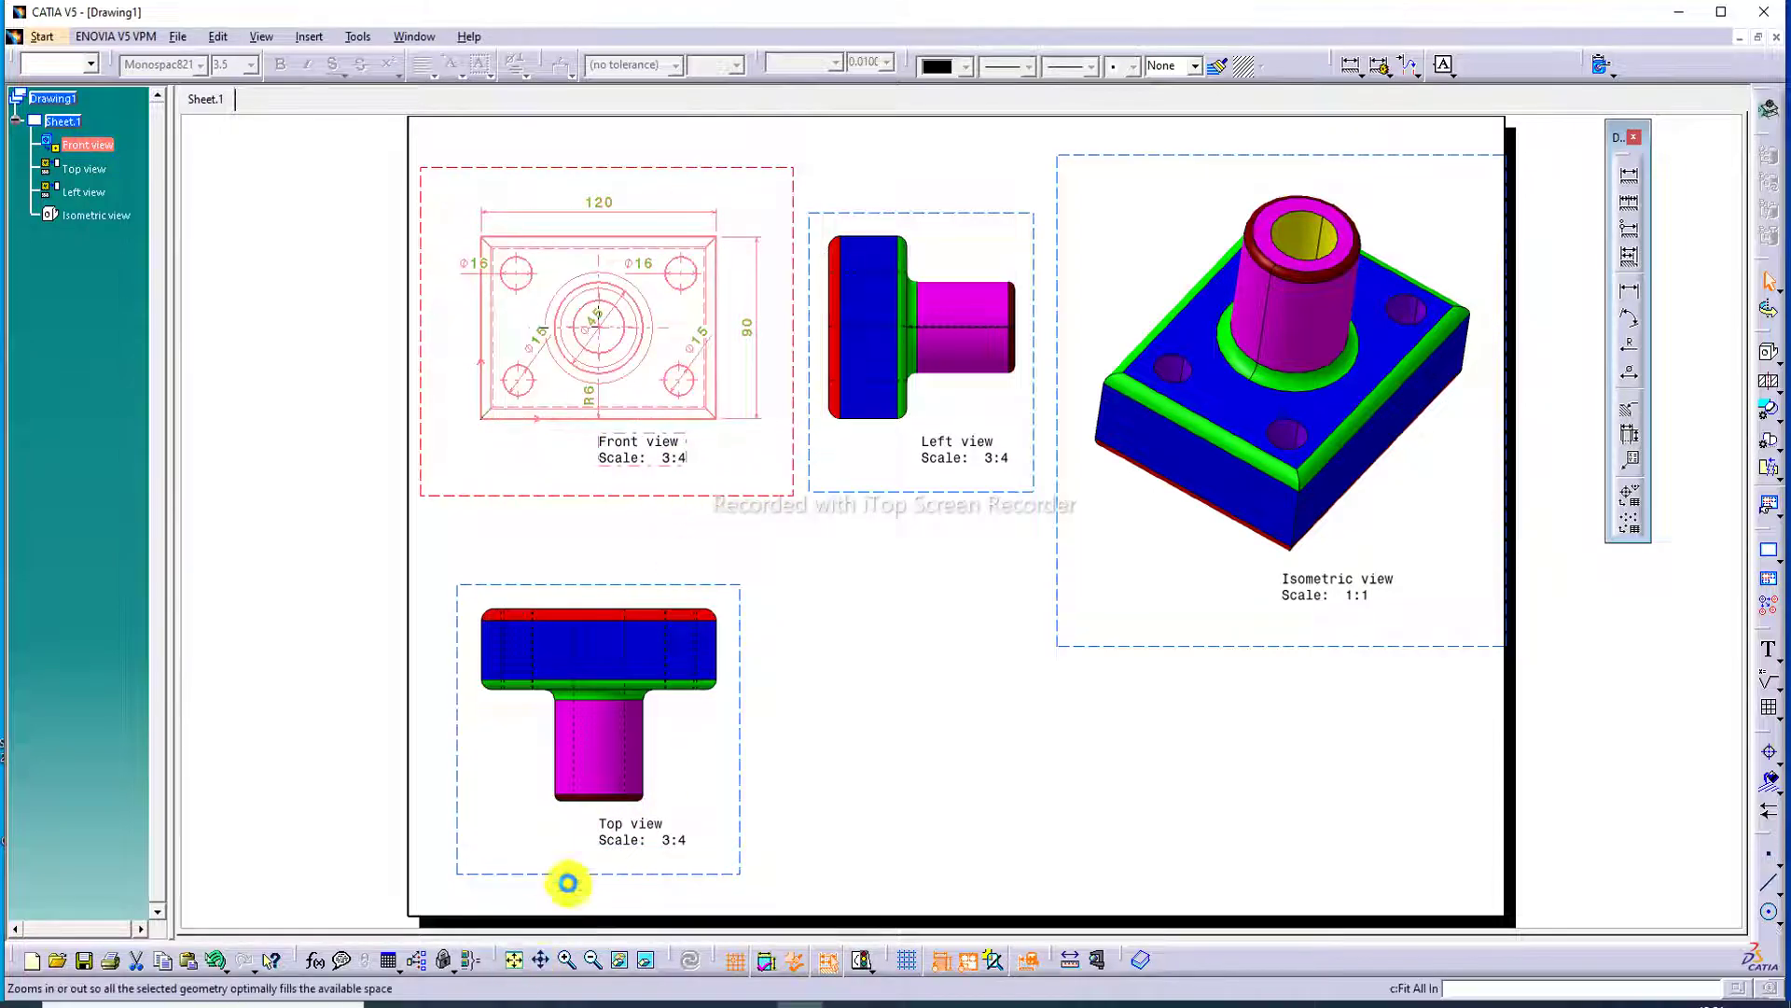
left_click(821, 550)
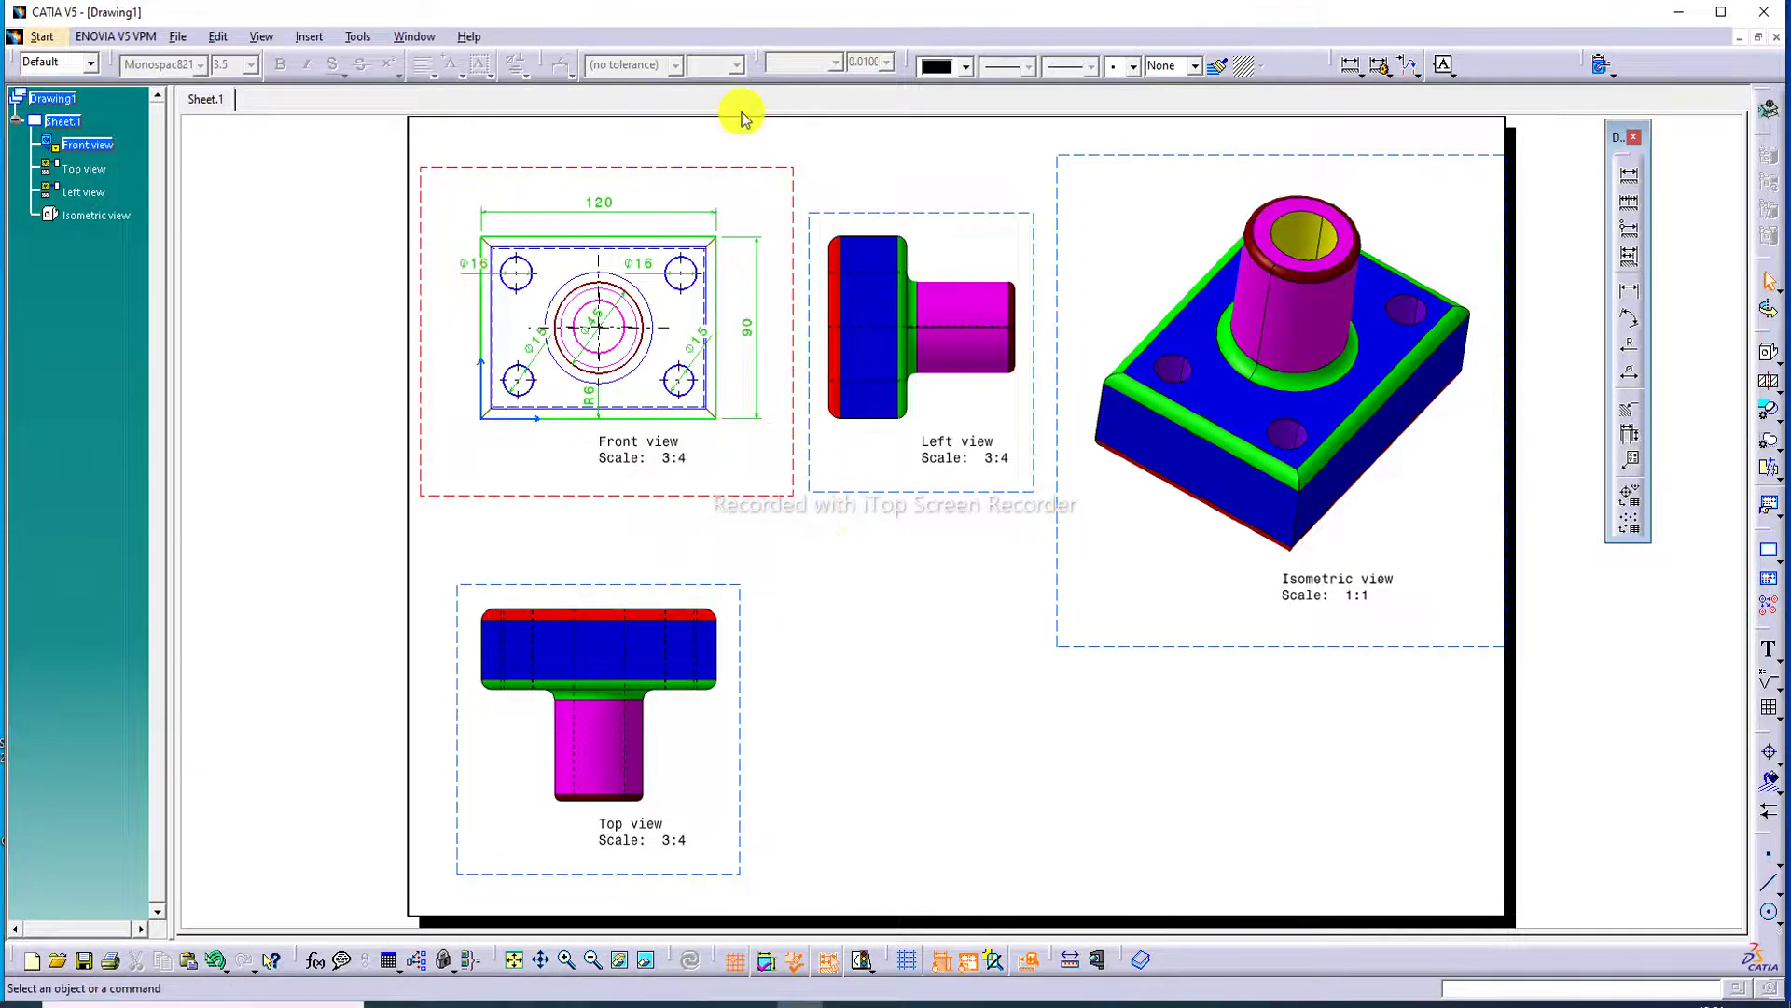
Step: Spread the front view's width, height, hole diameter, boss diameter and R6 dimensions outside the part outline
left_click_drag(604, 203, 604, 188)
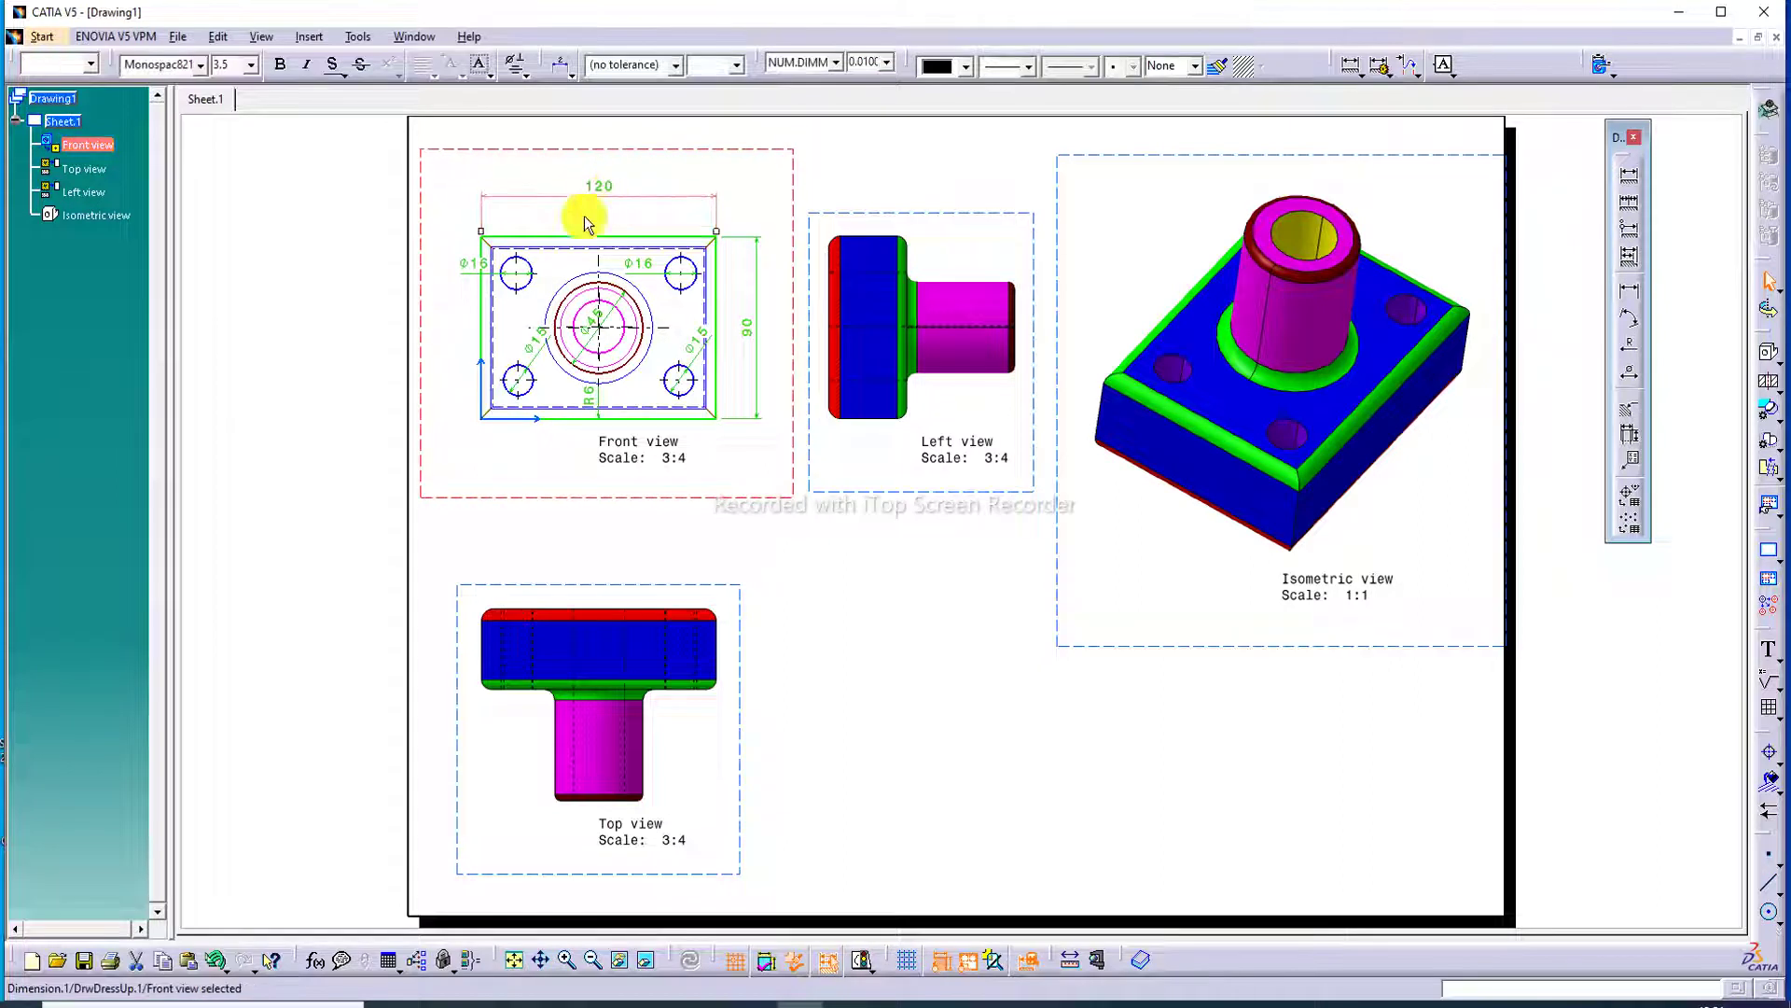
left_click(473, 262)
left_click_drag(472, 262, 452, 228)
left_click_drag(519, 340, 465, 444)
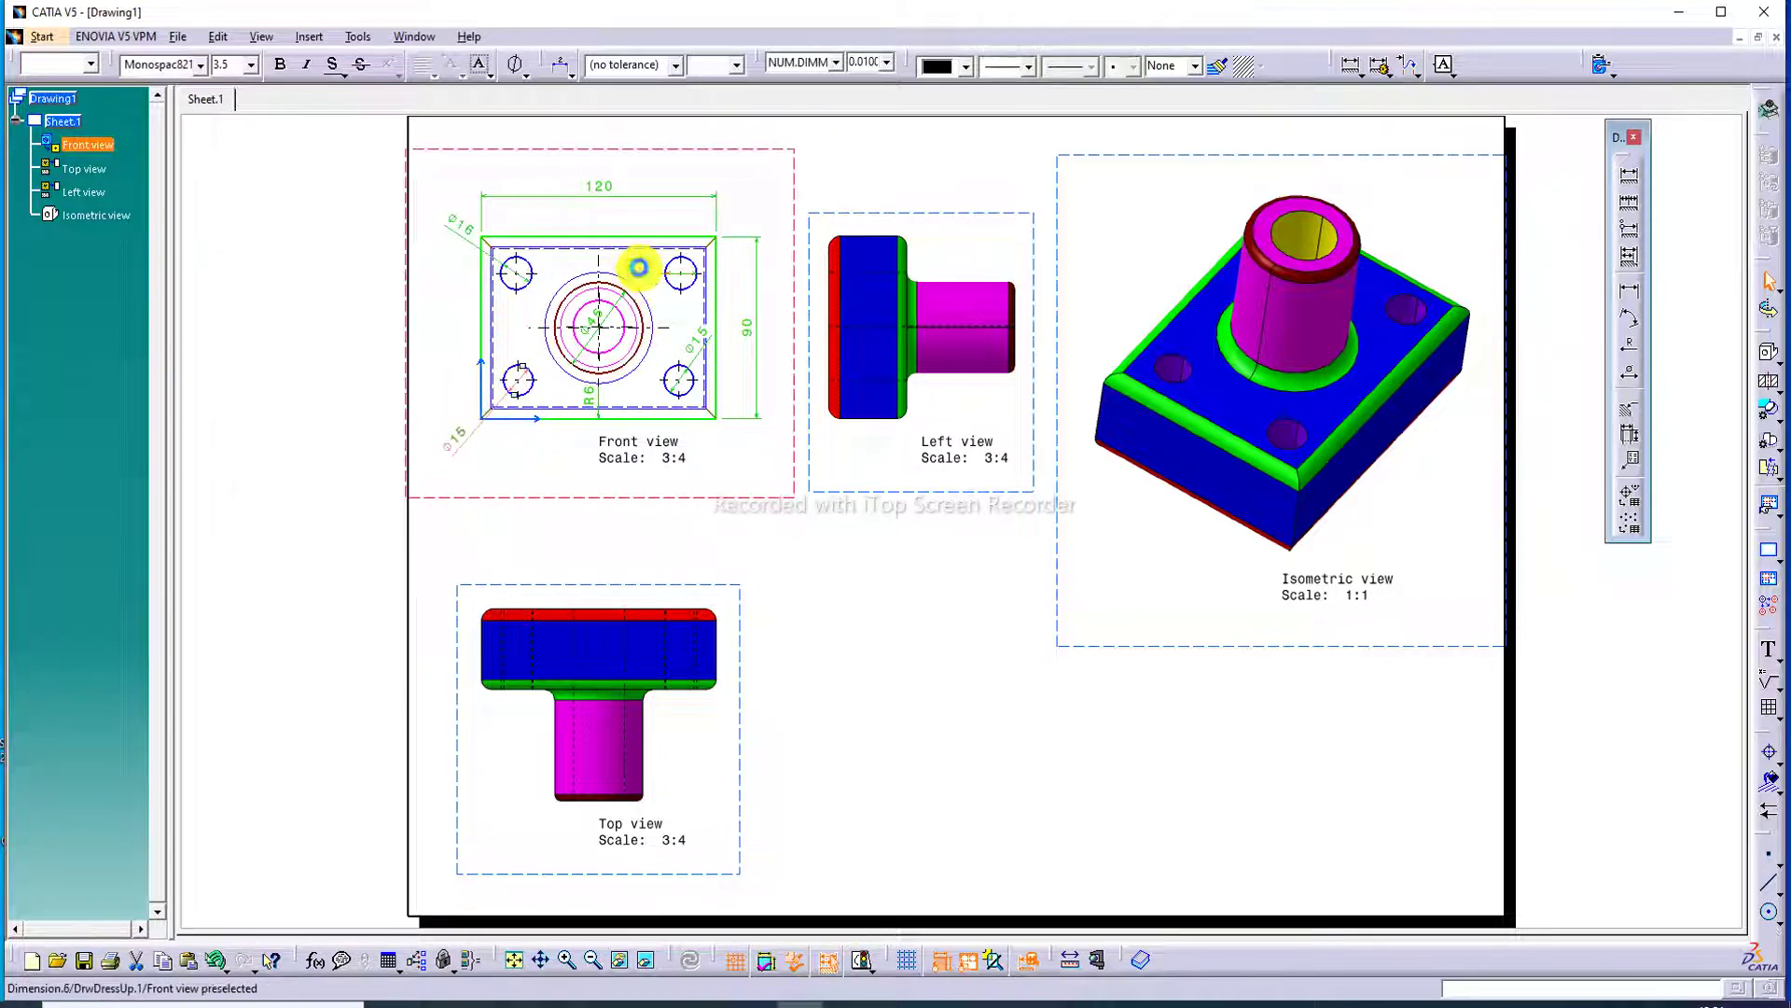
left_click_drag(640, 265, 740, 222)
left_click_drag(597, 318, 557, 467)
left_click_drag(587, 392, 629, 402)
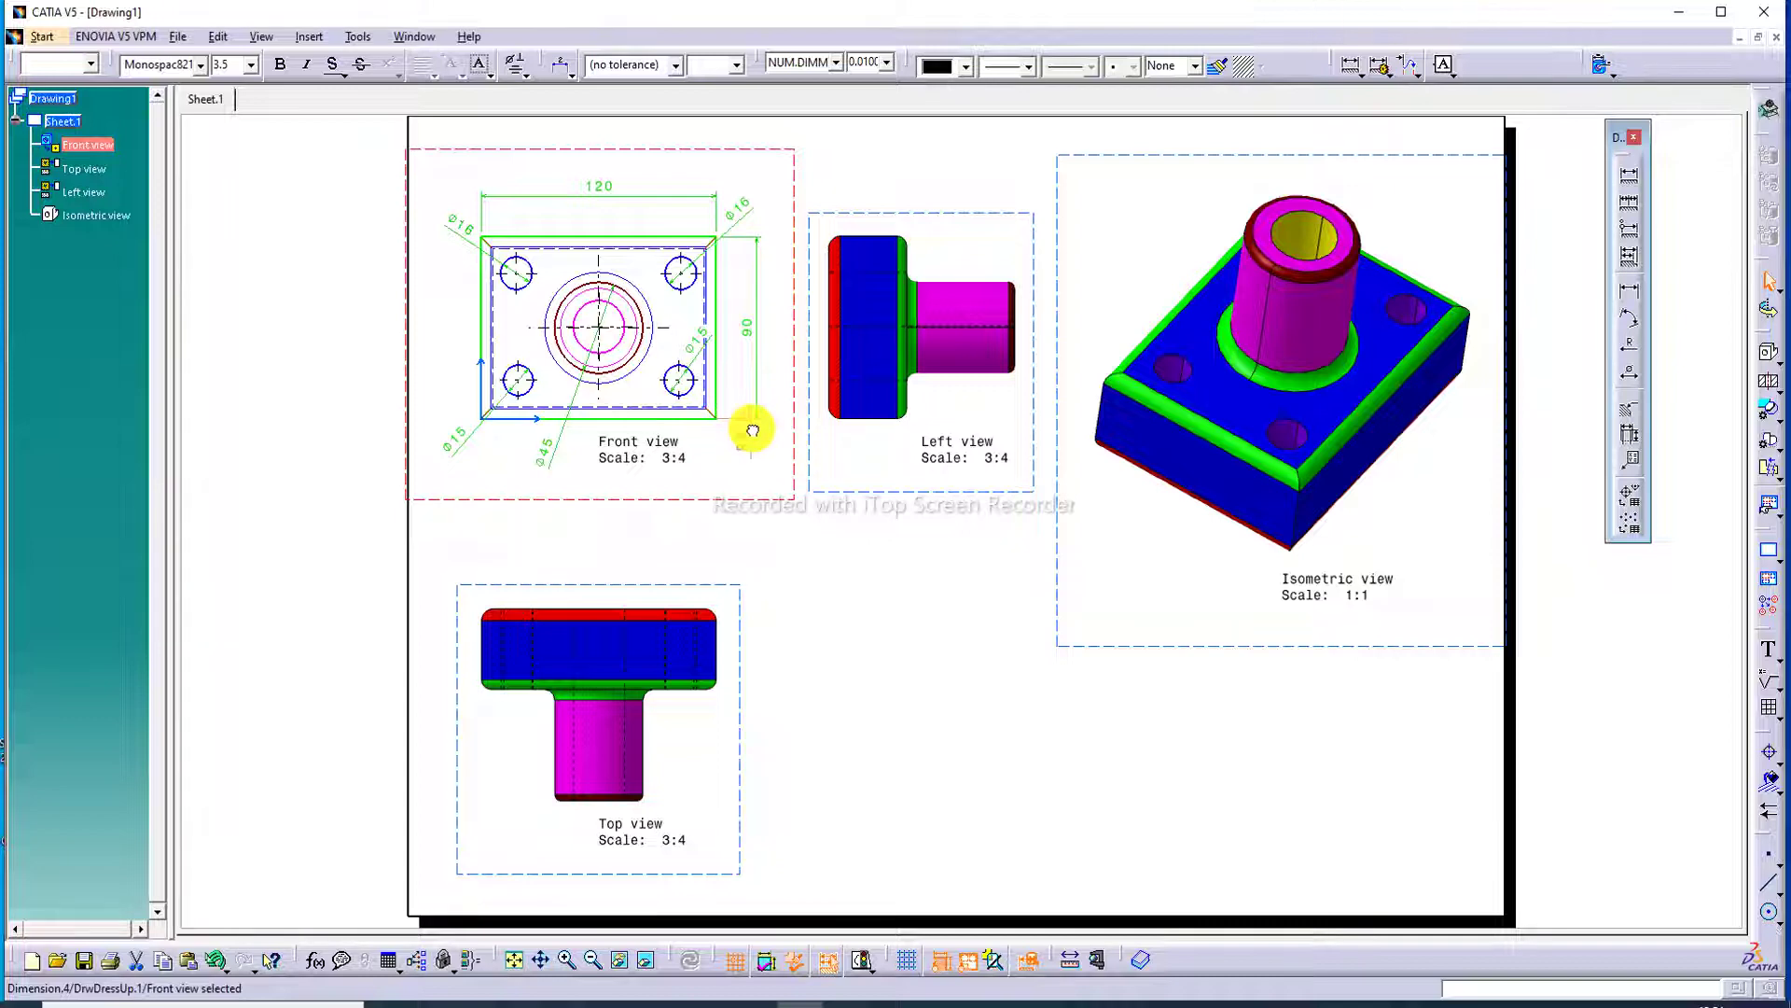
left_click_drag(752, 430, 752, 430)
left_click_drag(753, 336, 784, 404)
Step: Shift the left view slightly away from the front view and move the front view with its aligned views slightly up
left_click_drag(1020, 356, 1037, 355)
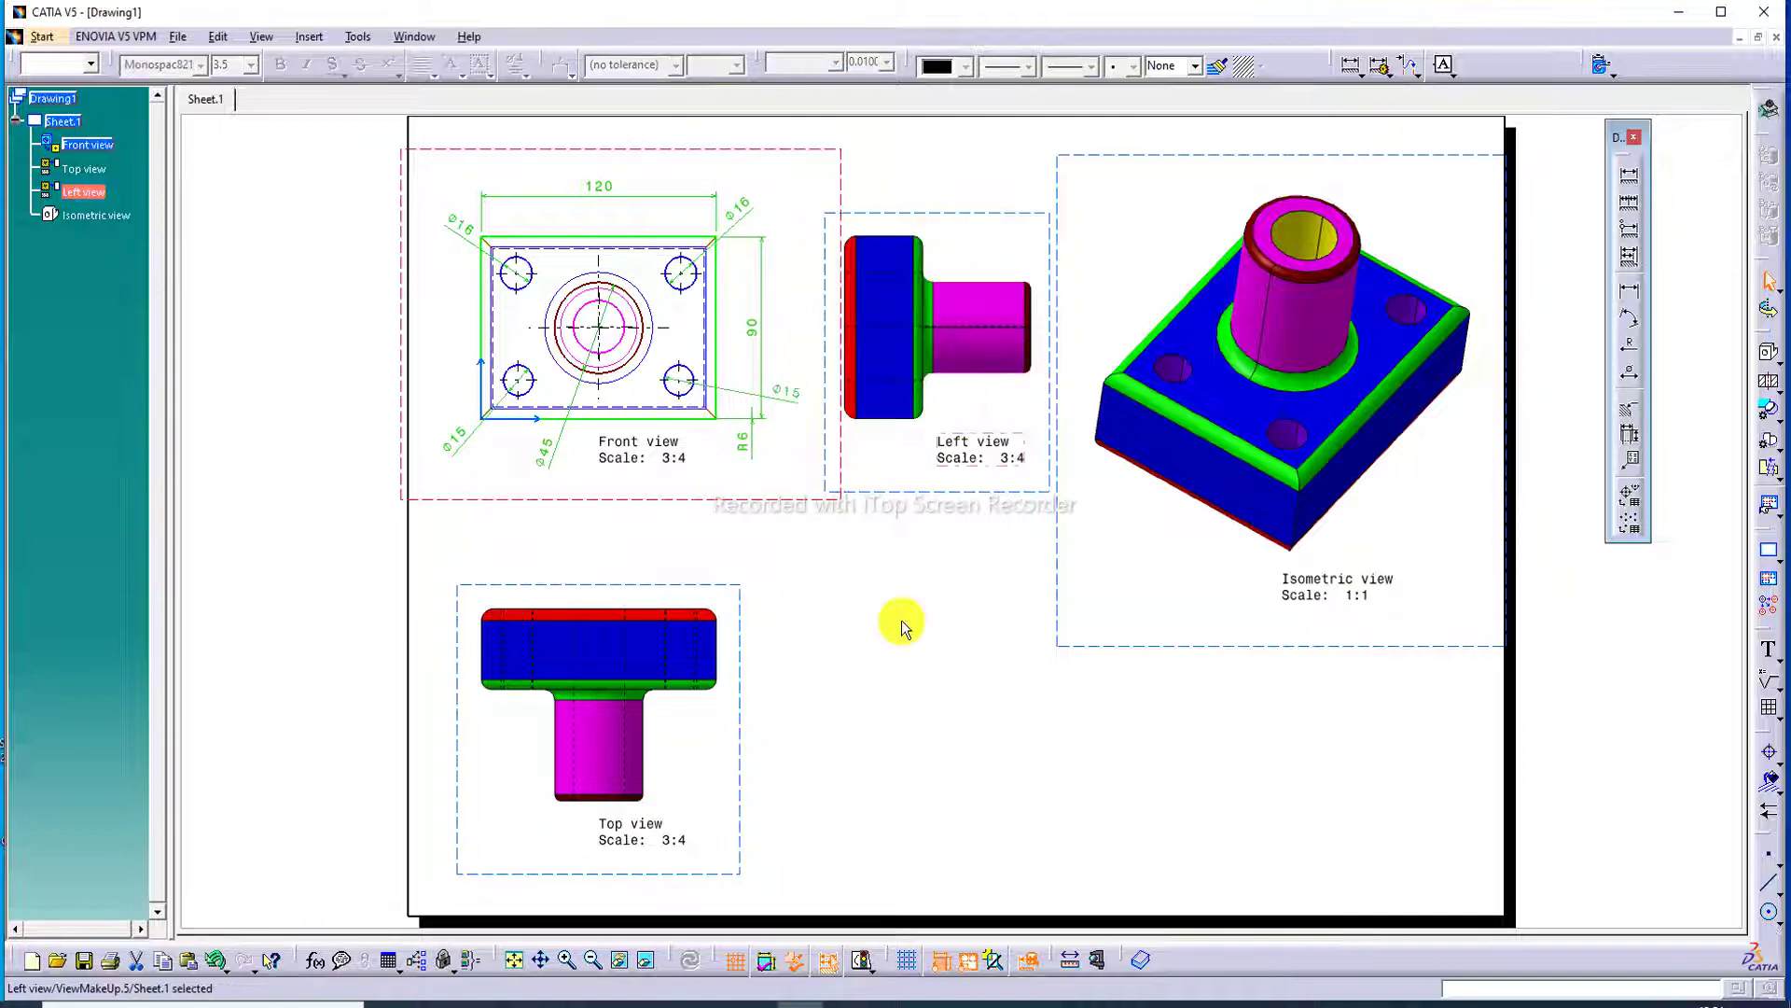
left_click(702, 140)
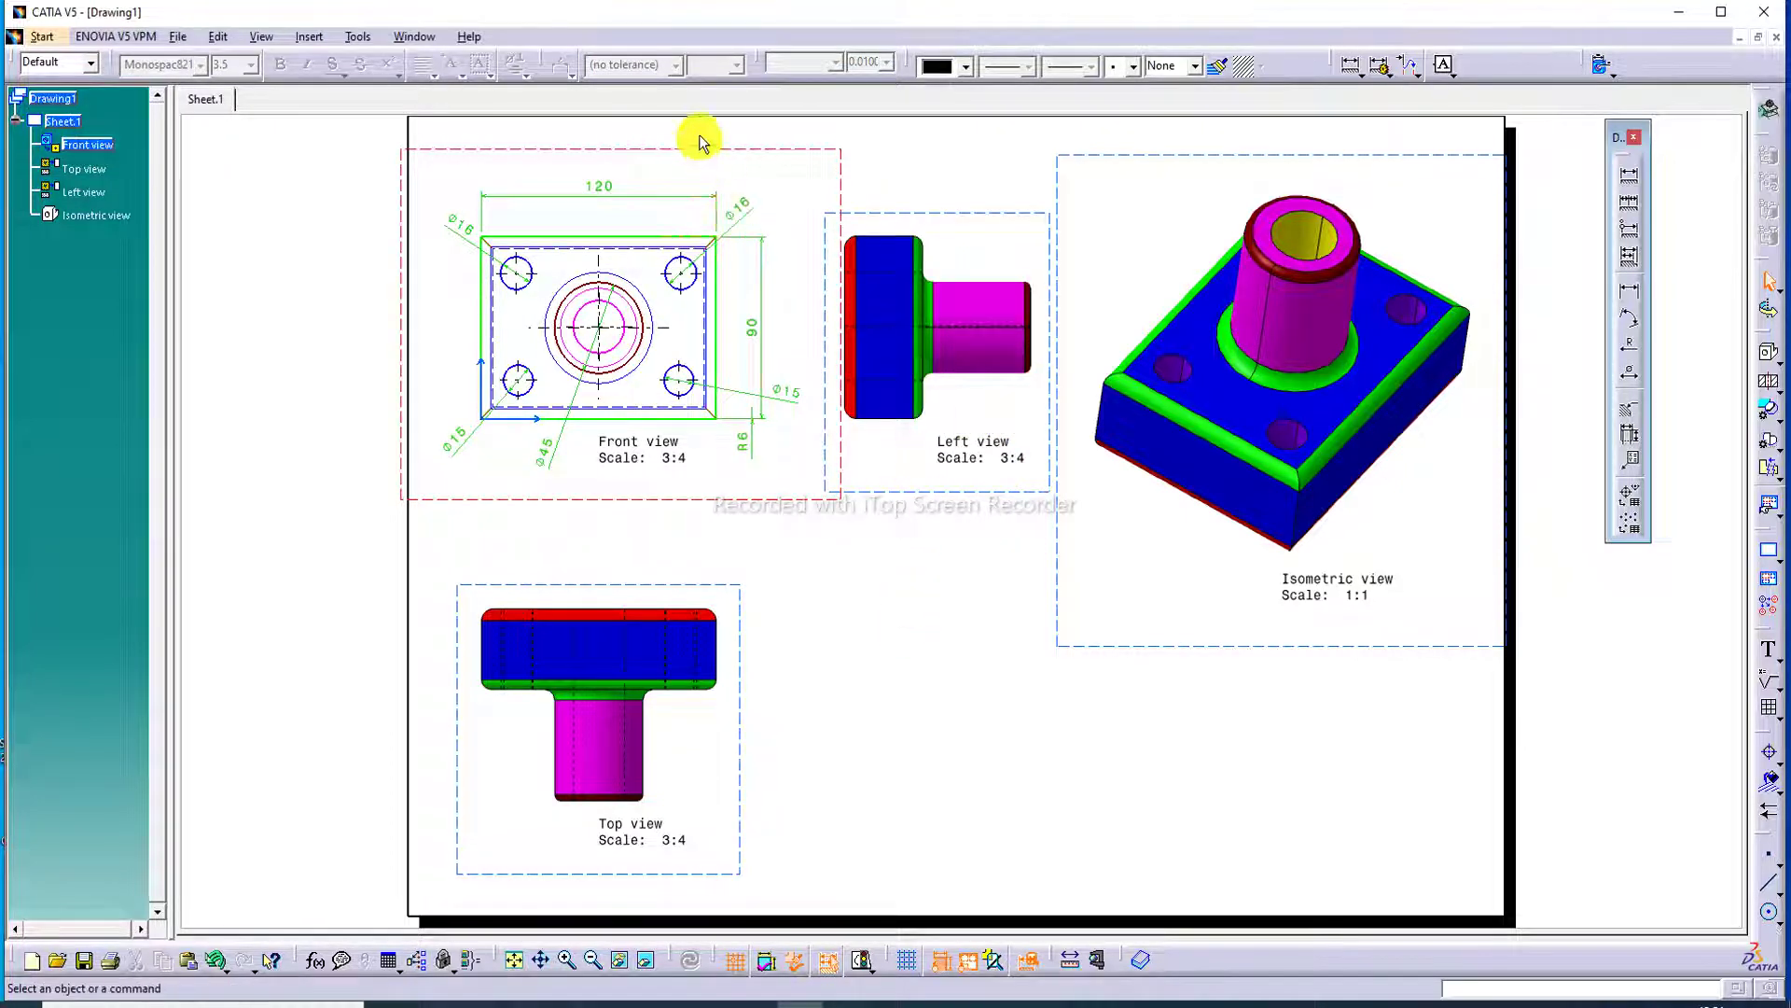
left_click_drag(686, 148, 681, 134)
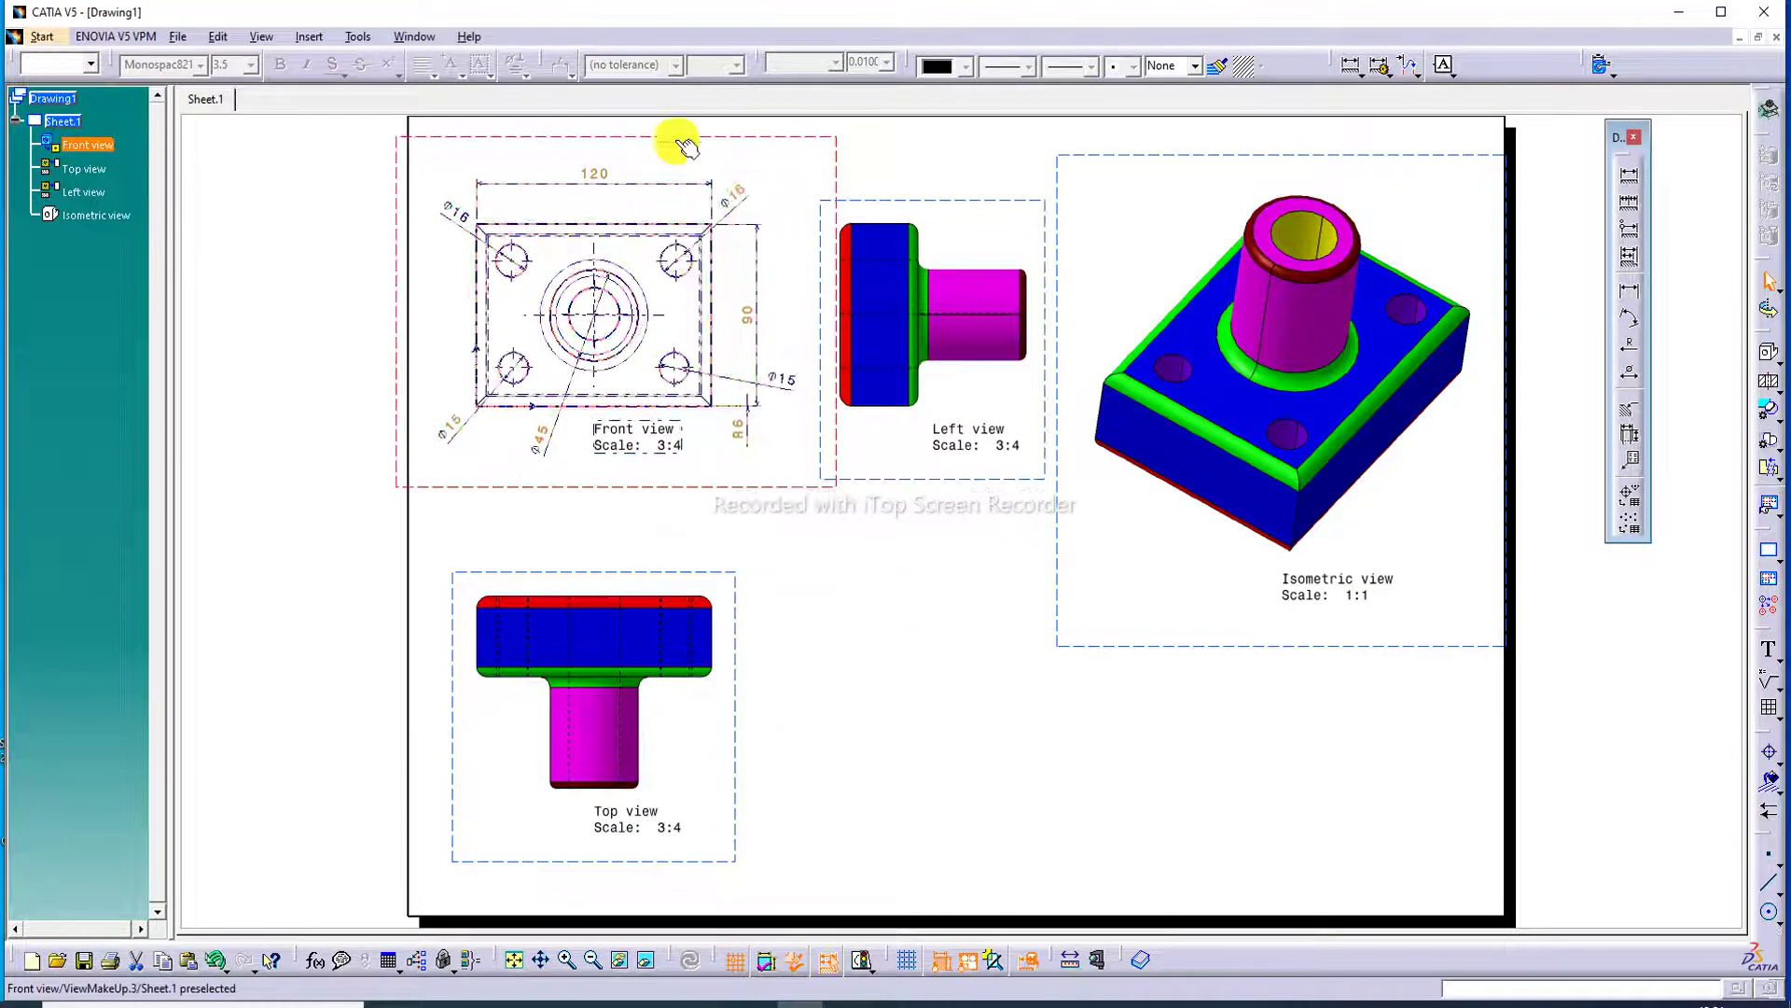
Step: Set all the front view's dimensions to bold text with font size 5.0
left_click(602, 184)
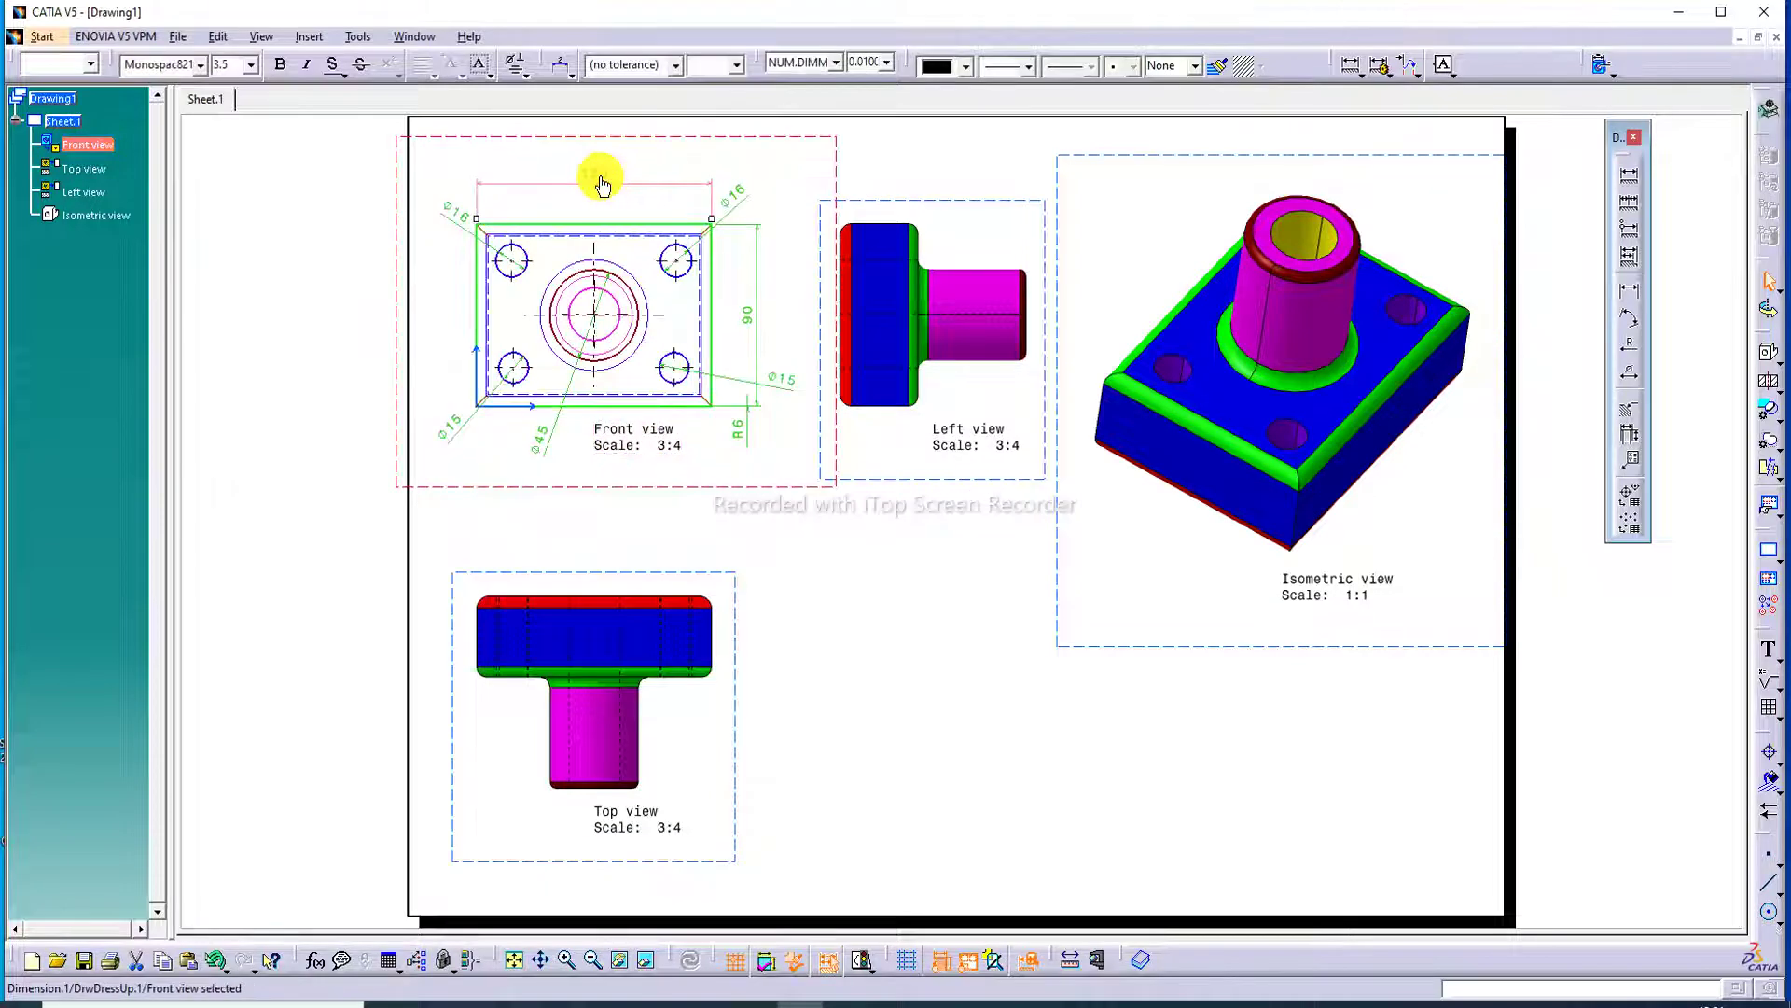
left_click(779, 373)
left_click(548, 447)
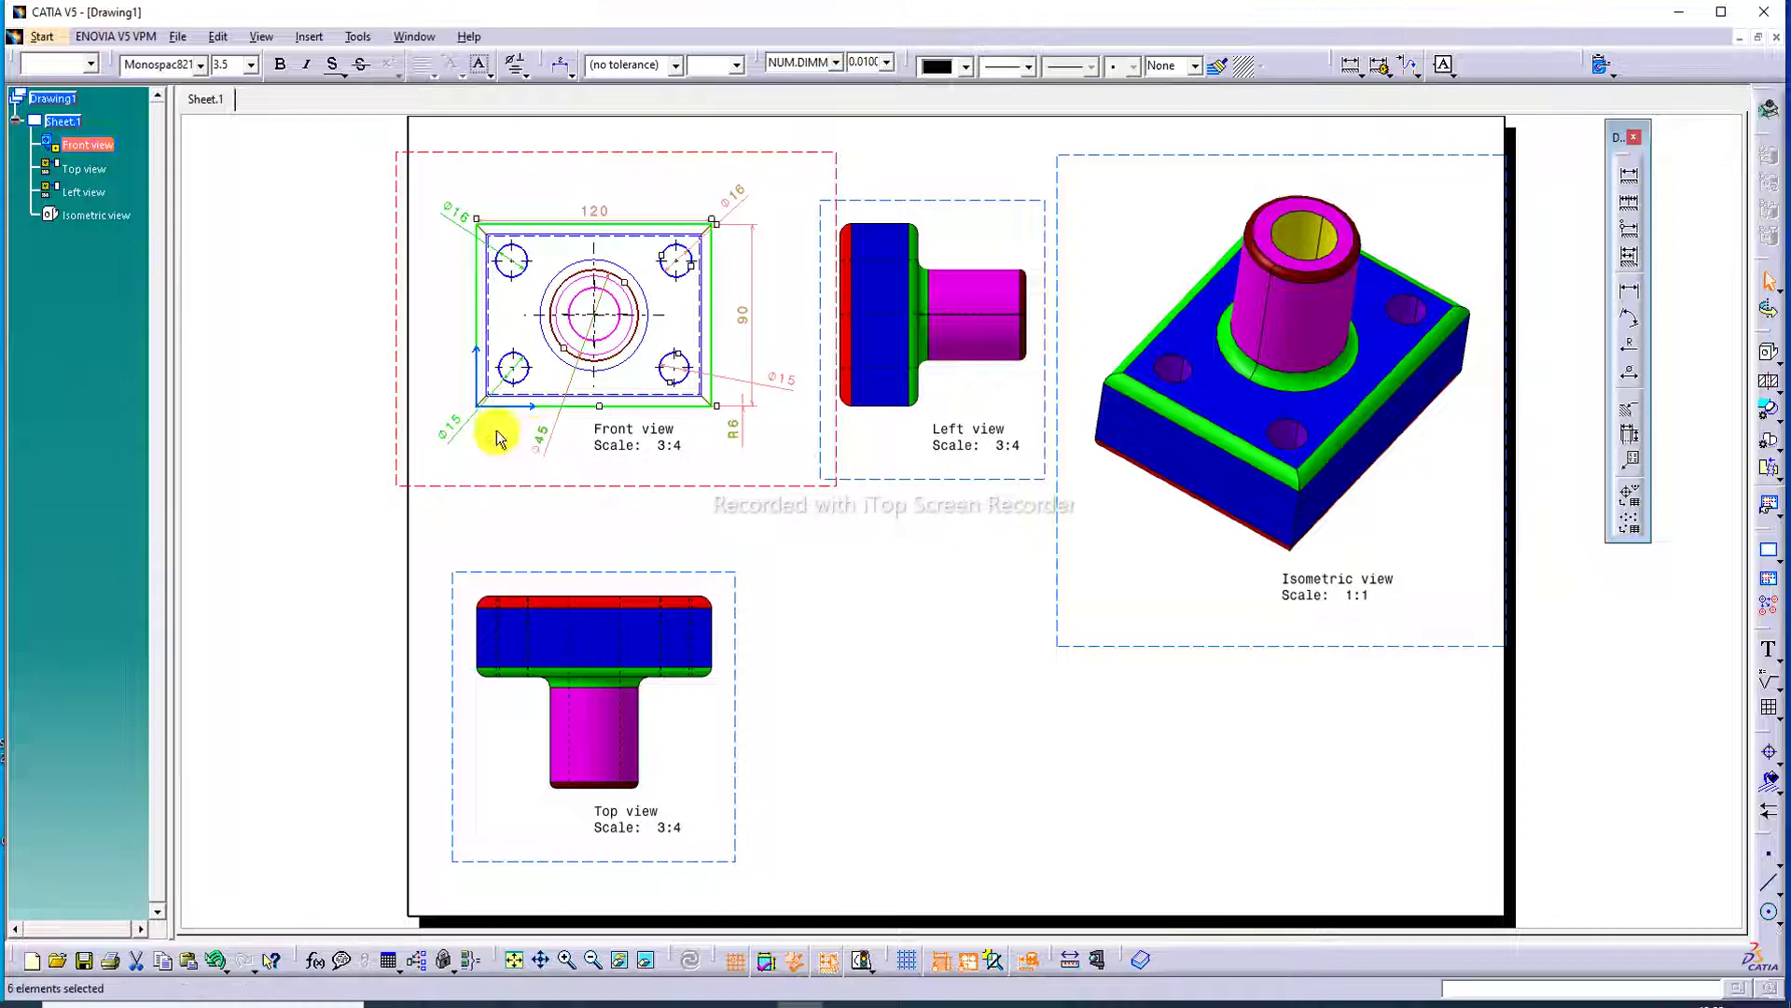
left_click(456, 239)
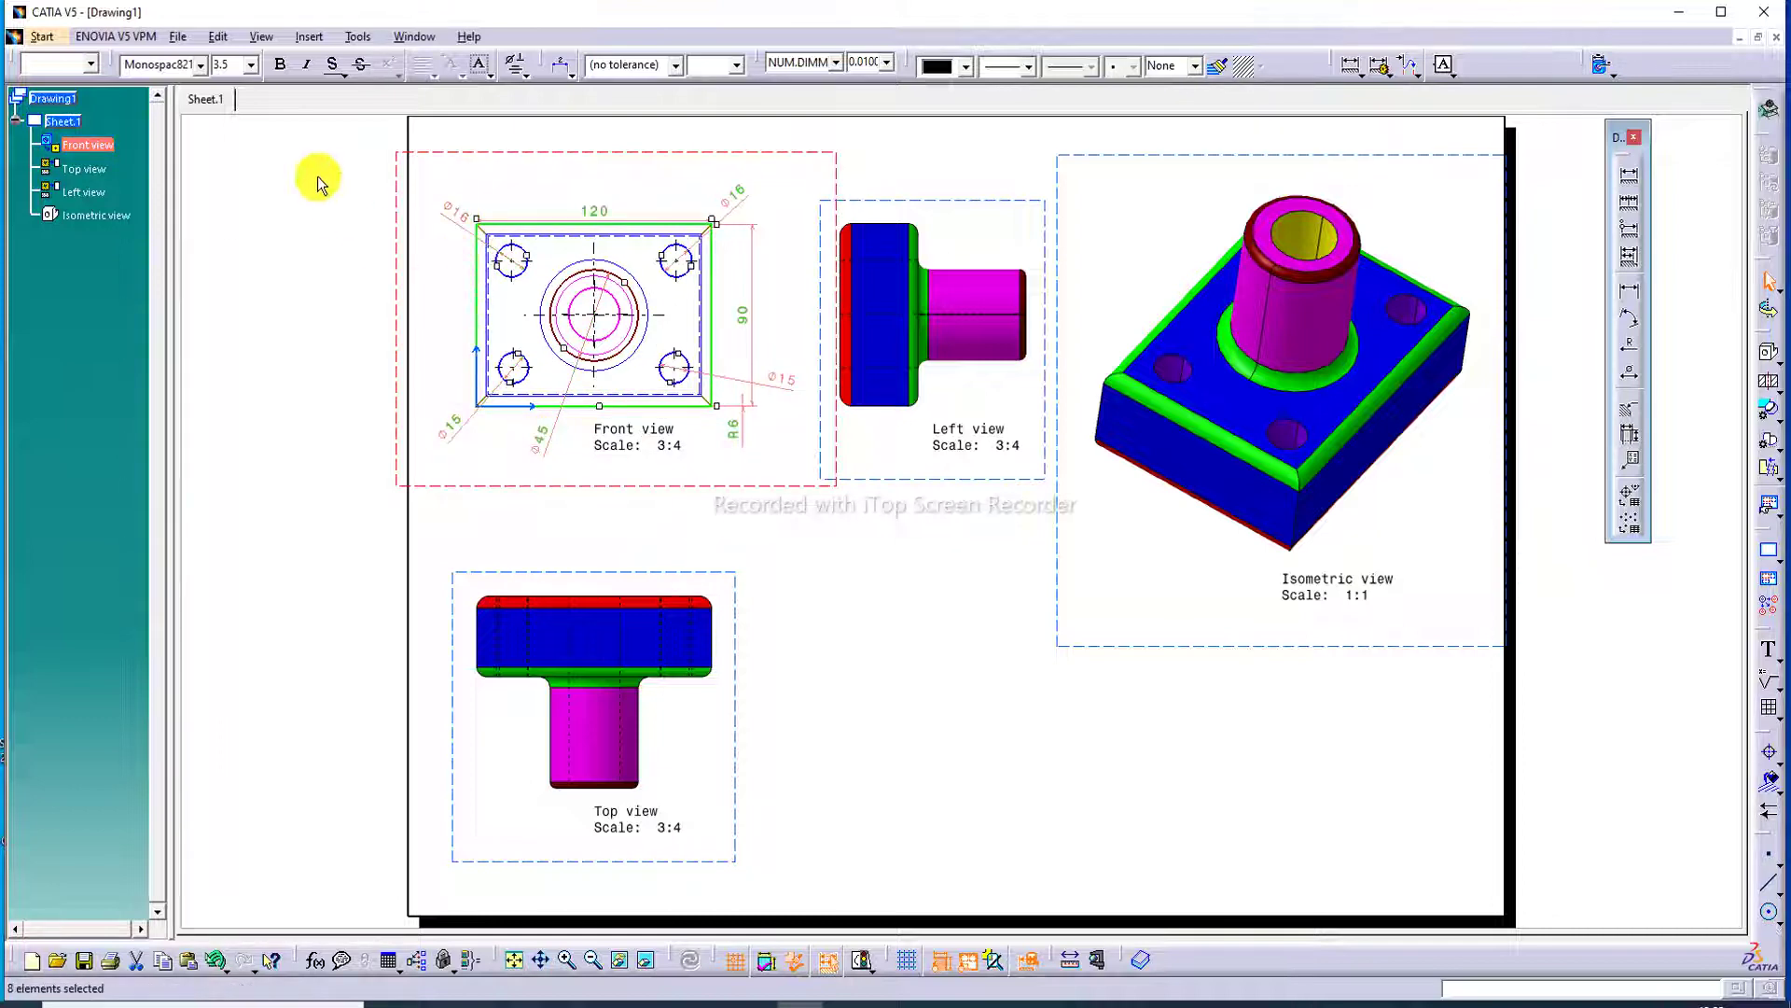
left_click(252, 64)
left_click(261, 115)
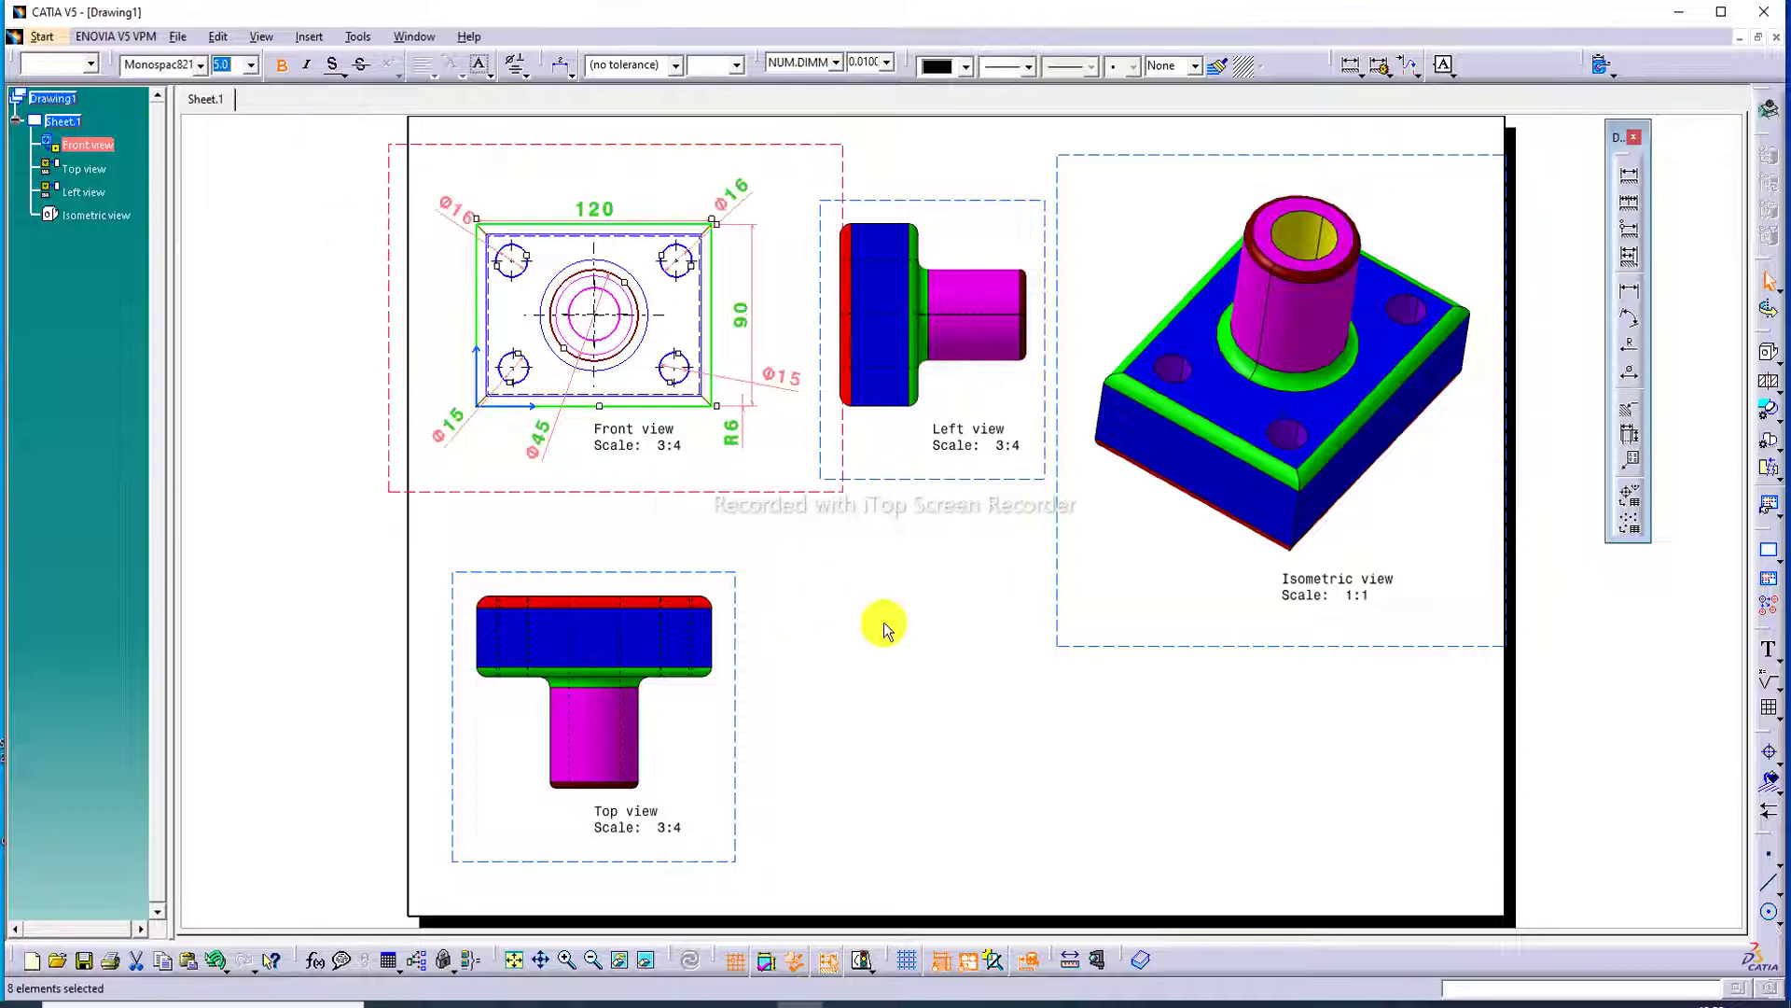
left_click(886, 618)
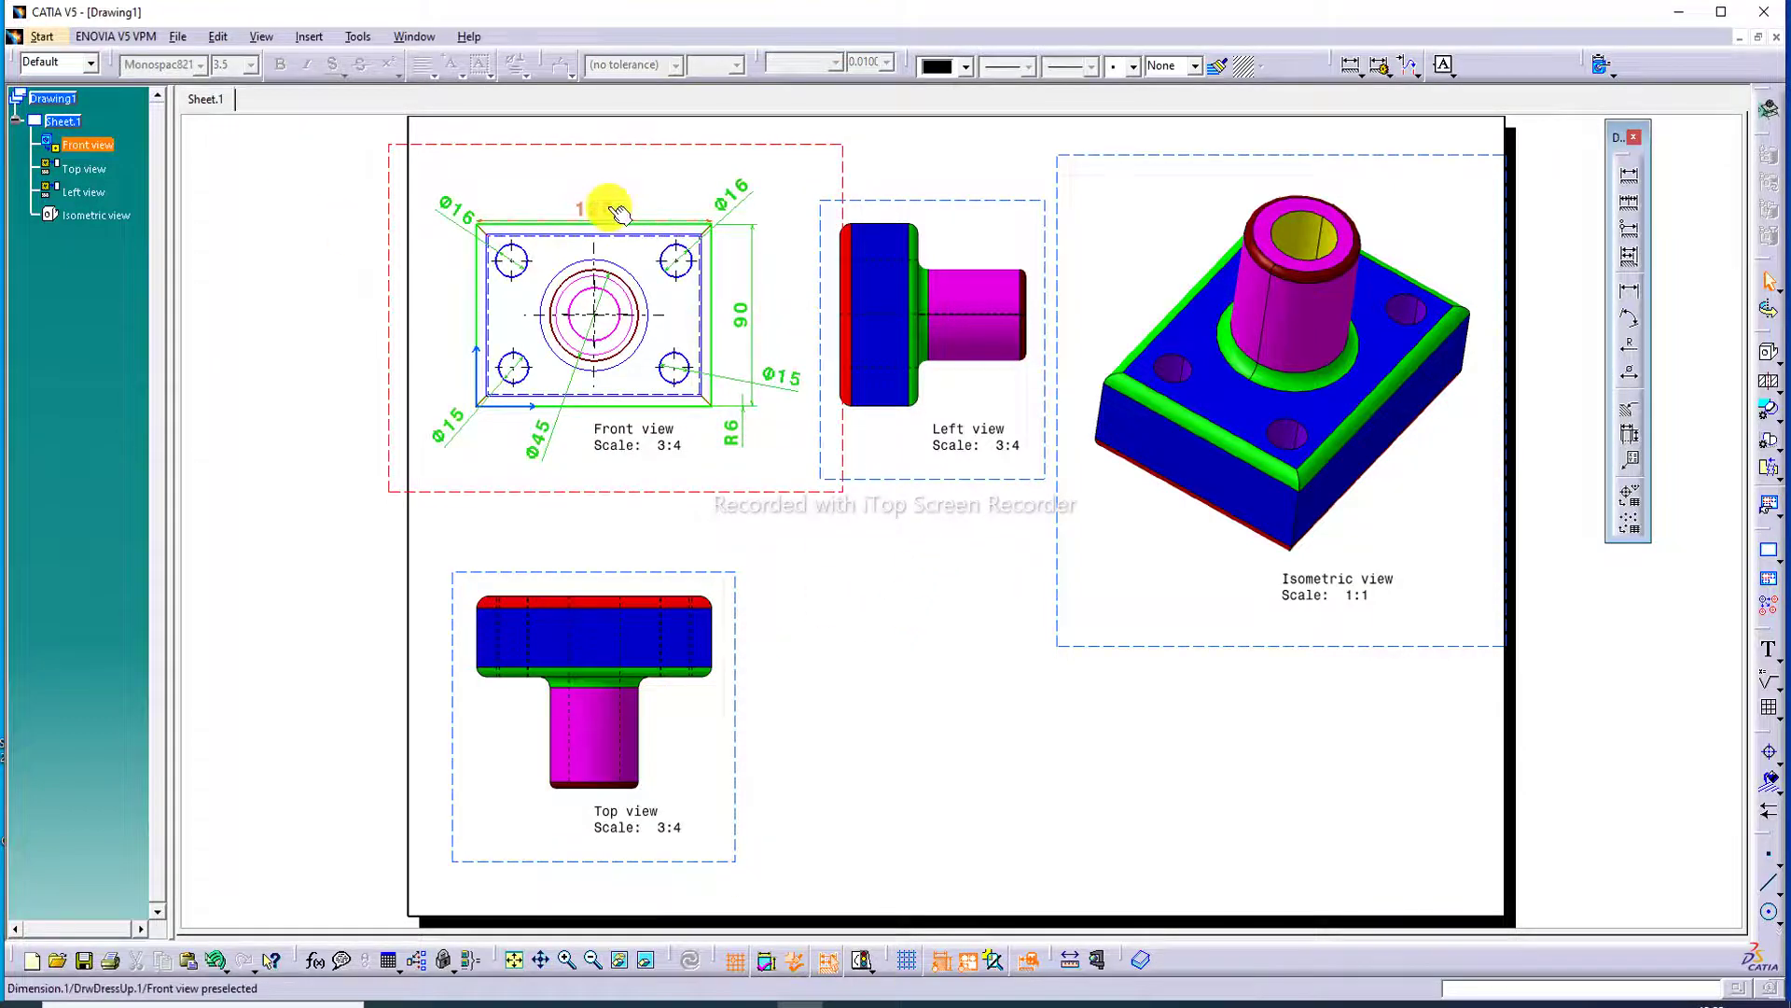
Step: Reposition the front view's 120 width, upper Ø16, R6 and Ø45 dimensions so the enlarged text sits clear of the outline
left_click_drag(598, 207, 600, 167)
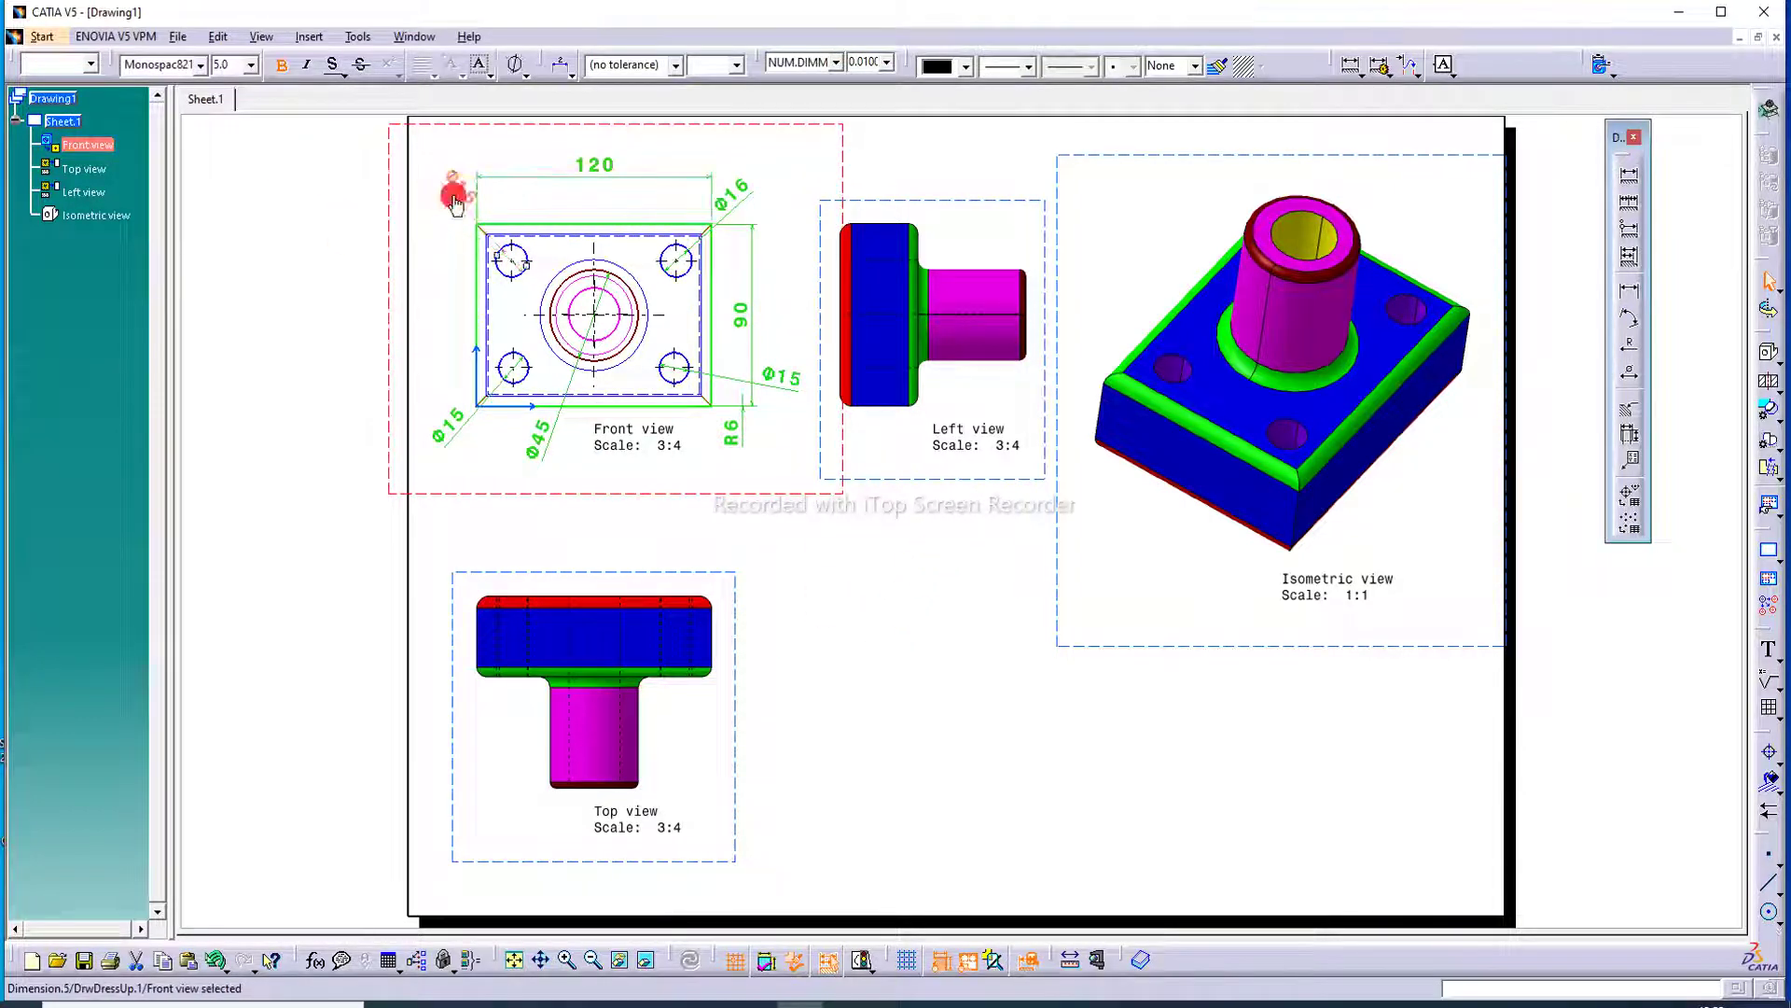
left_click(462, 211)
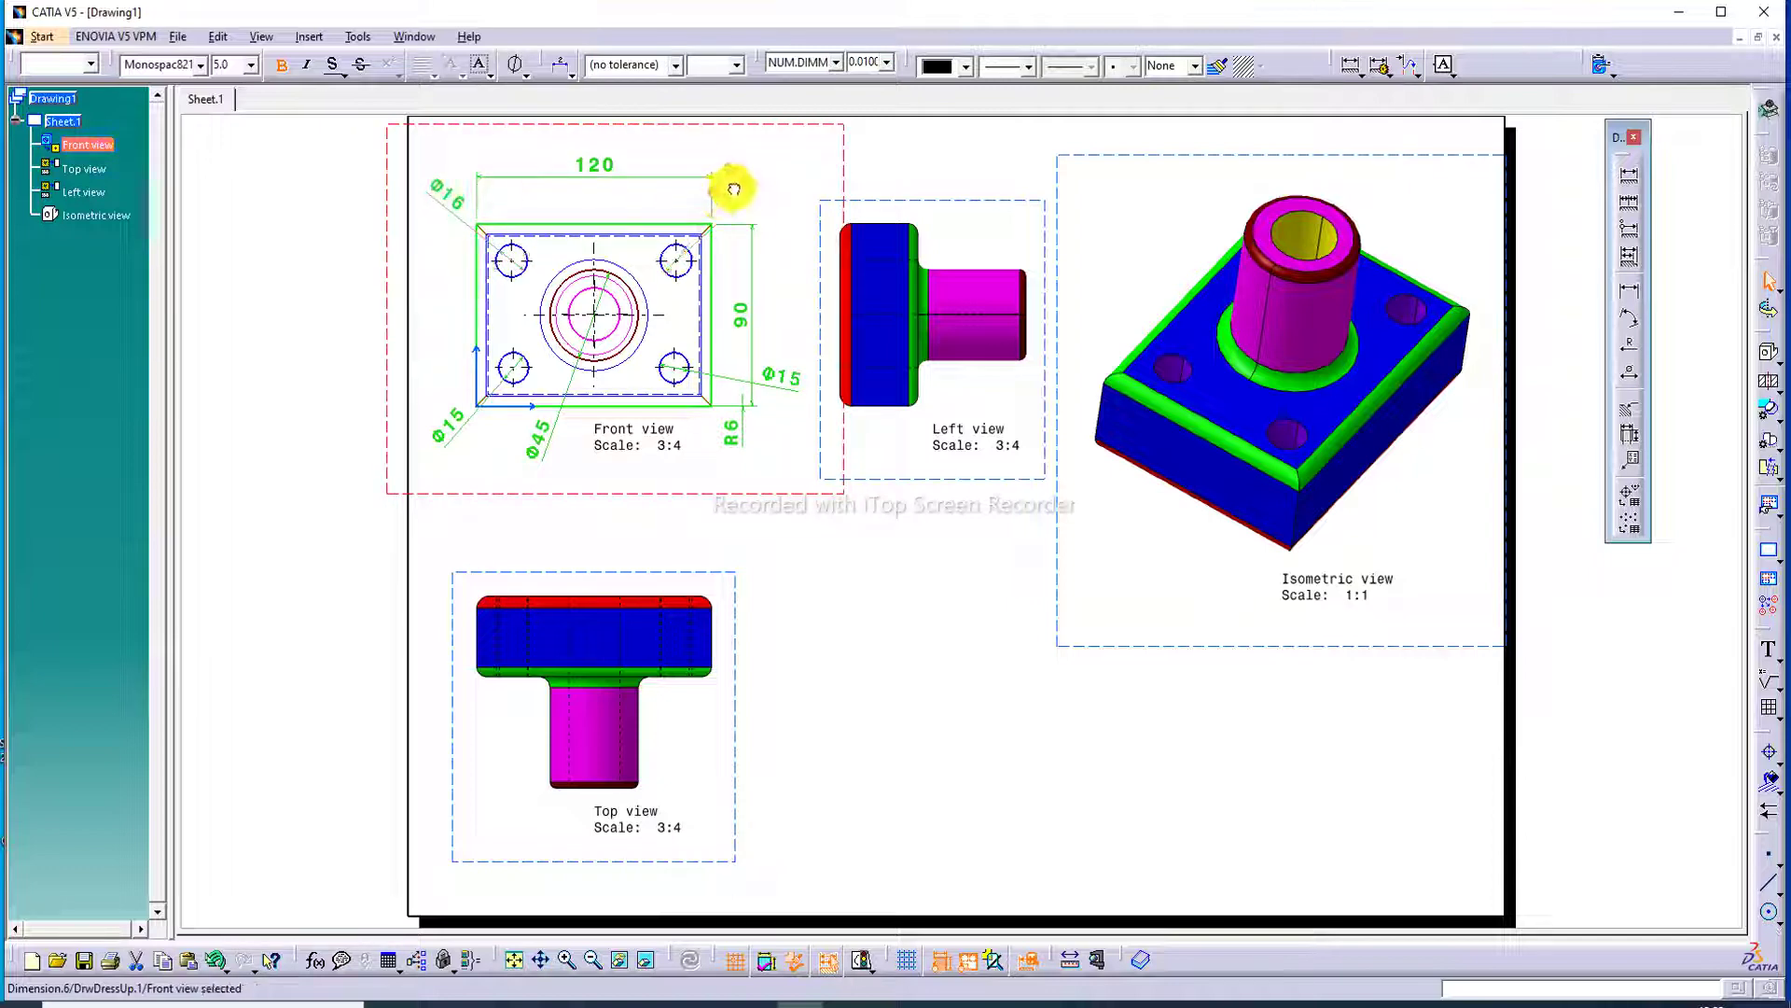
left_click_drag(733, 189, 744, 180)
mouse_move(739, 440)
left_mouse_down()
mouse_move(741, 460)
mouse_move(747, 438)
left_mouse_up()
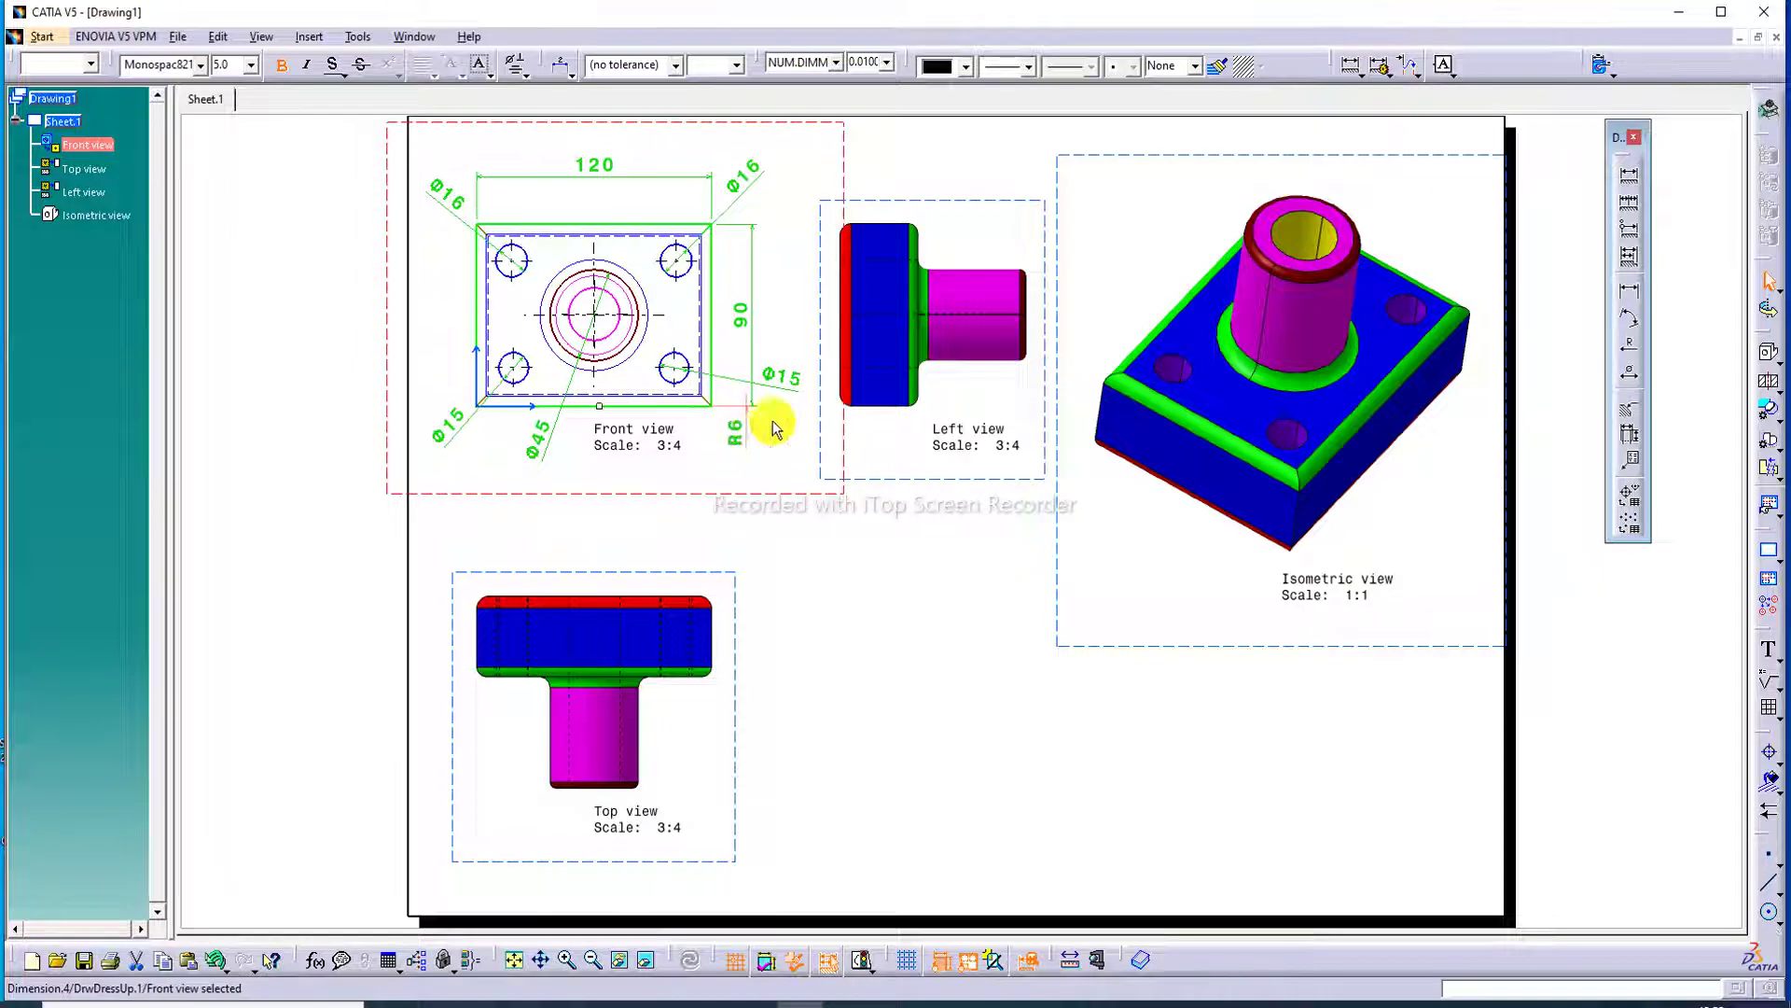
left_click_drag(537, 436, 550, 441)
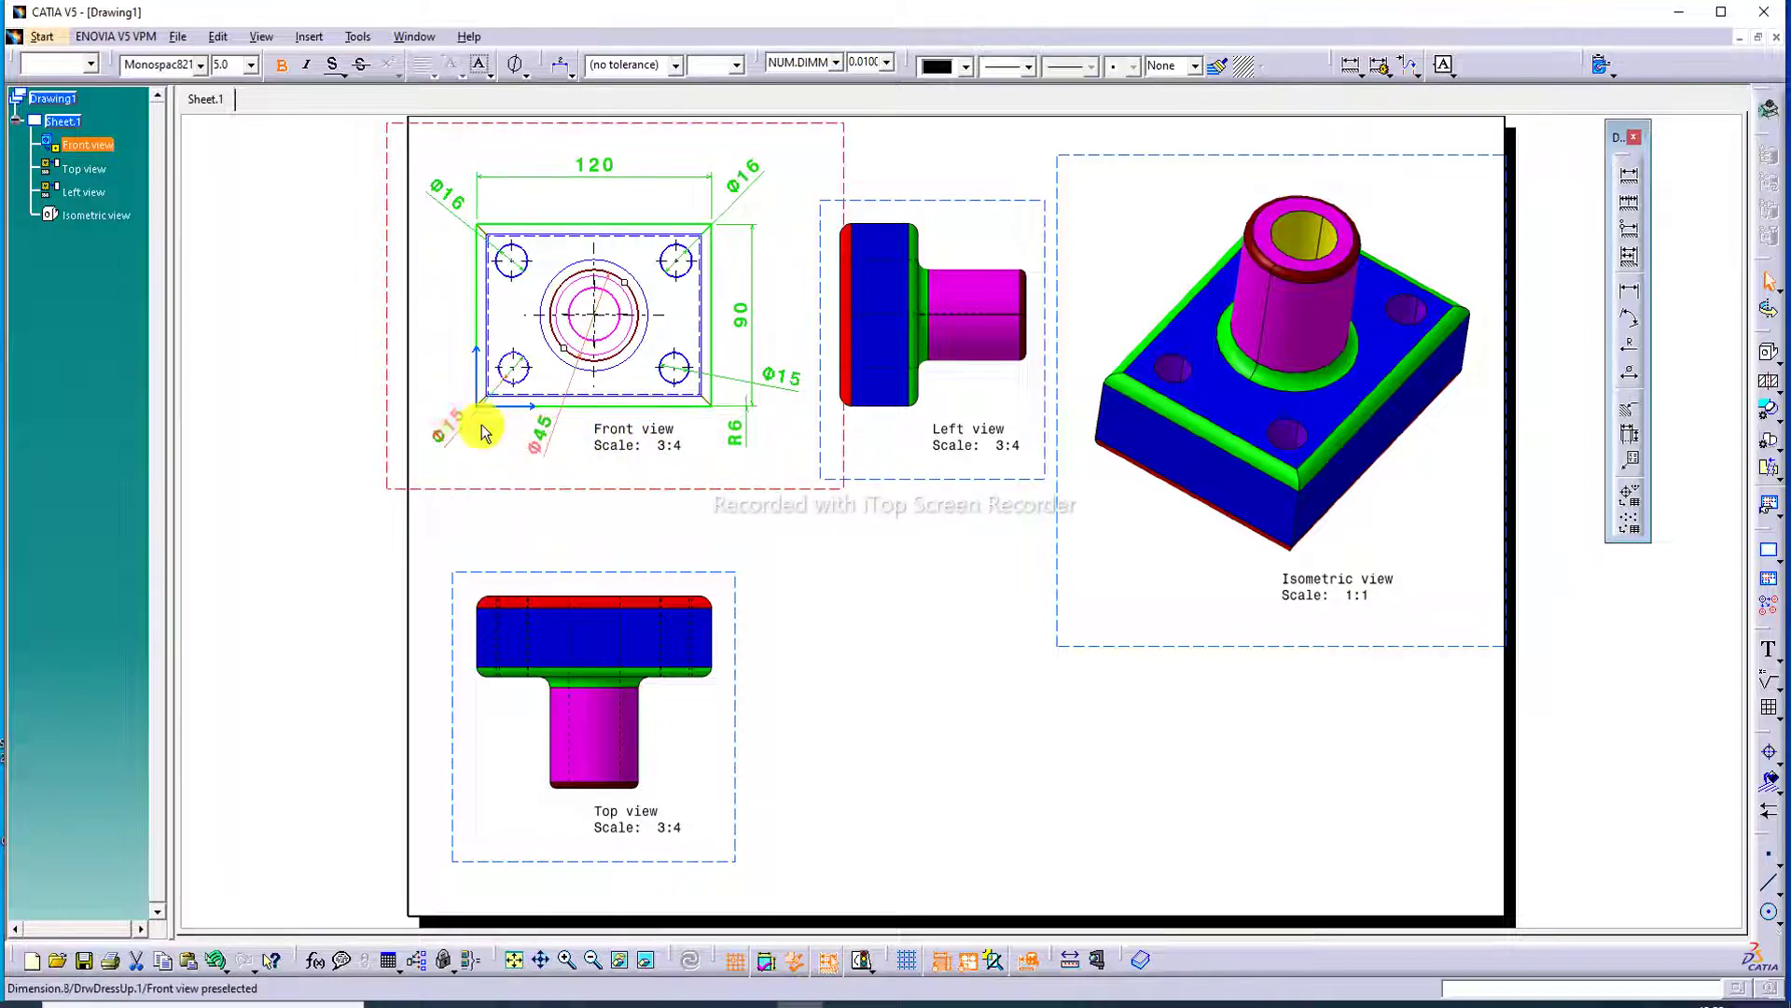
Step: Close the floating dimensioning toolbar
left_click(1629, 176)
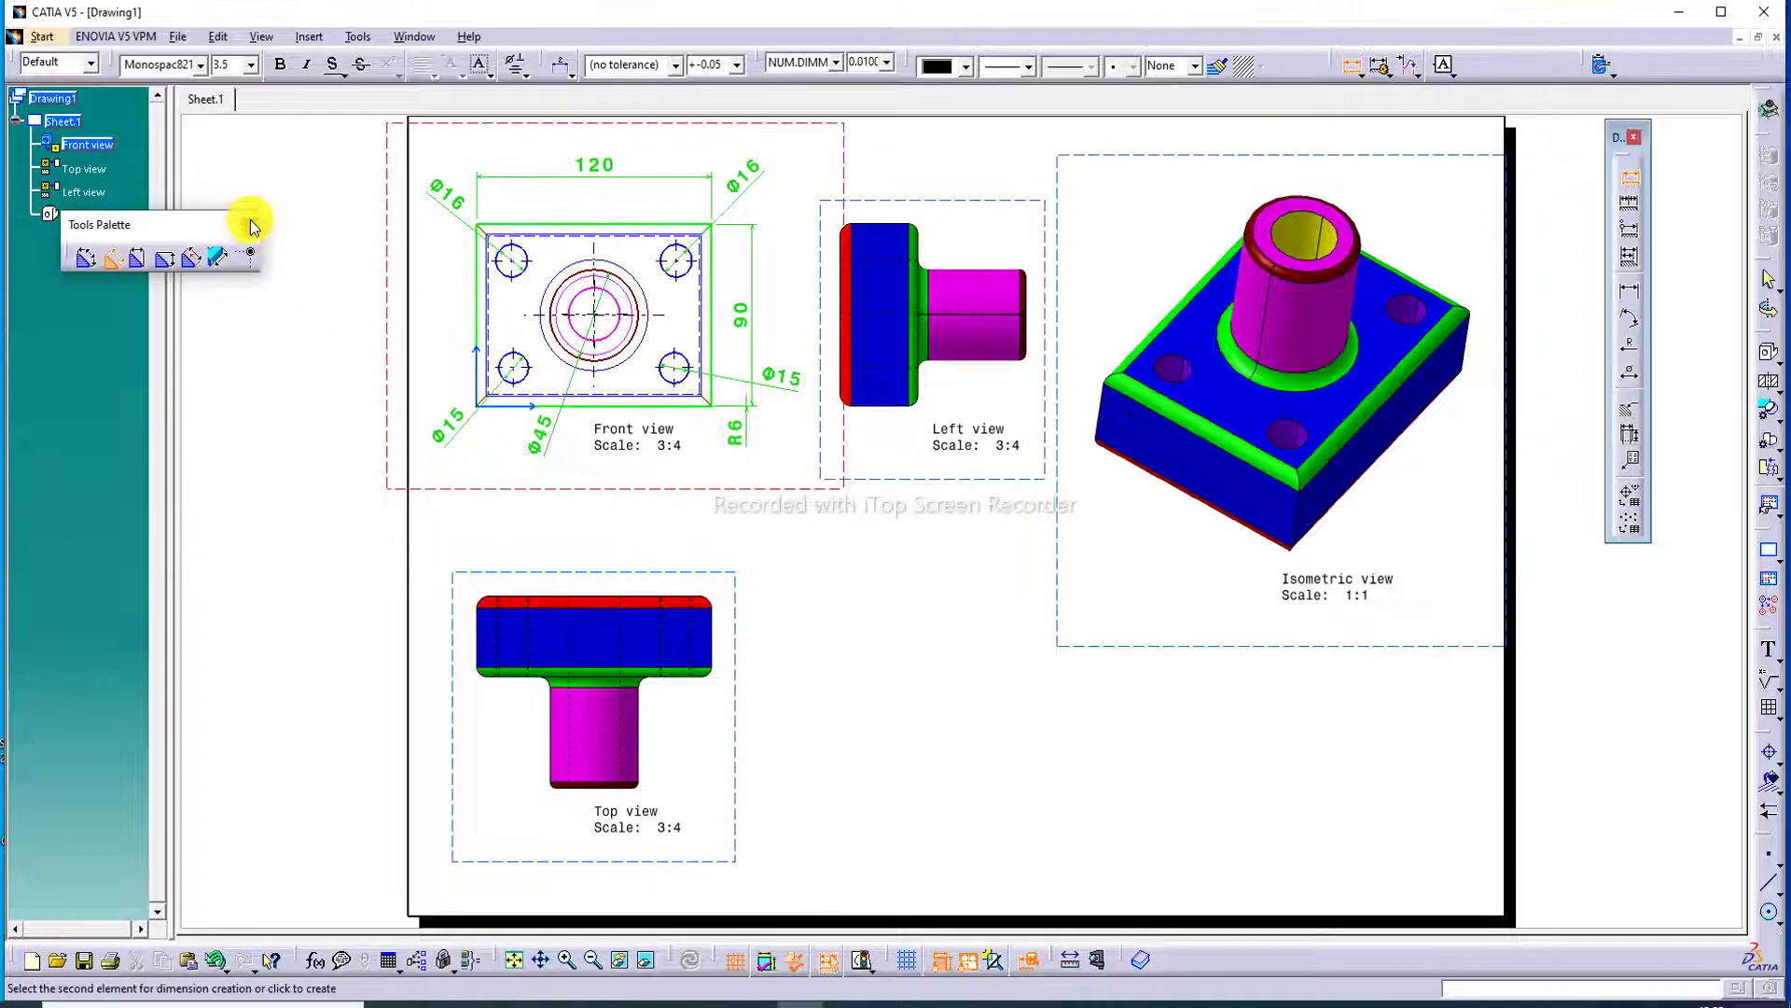
left_click(1630, 178)
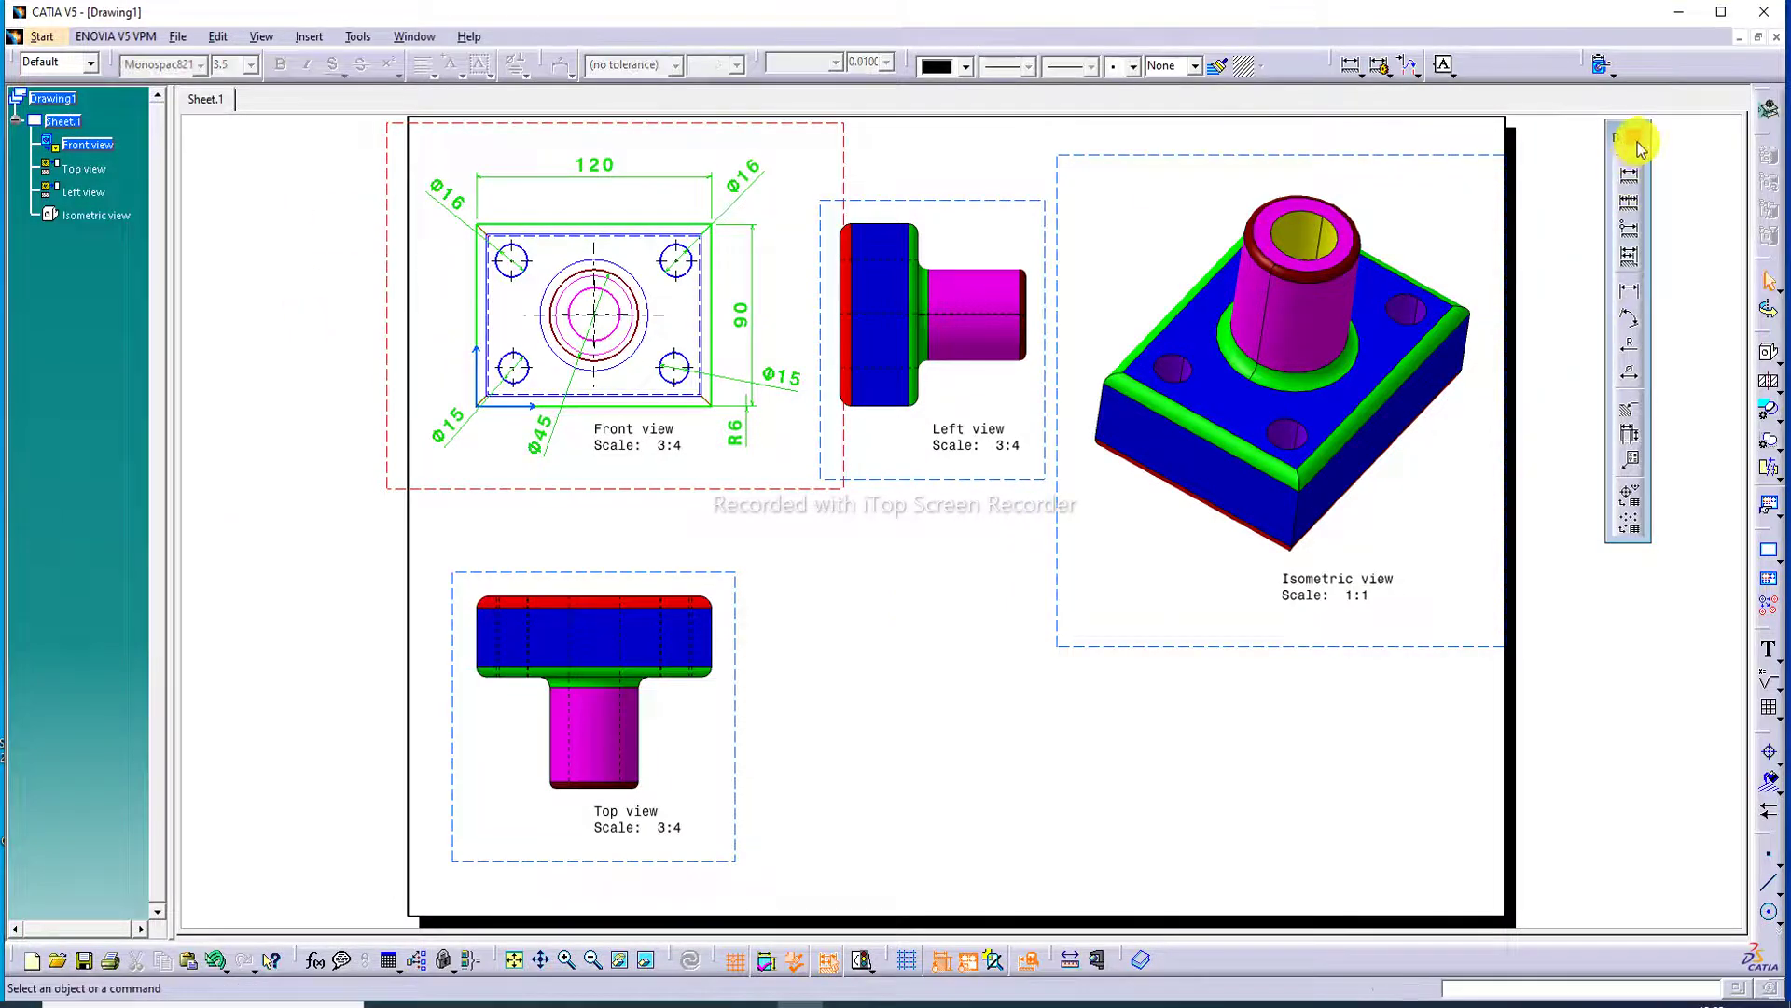
left_click(1634, 140)
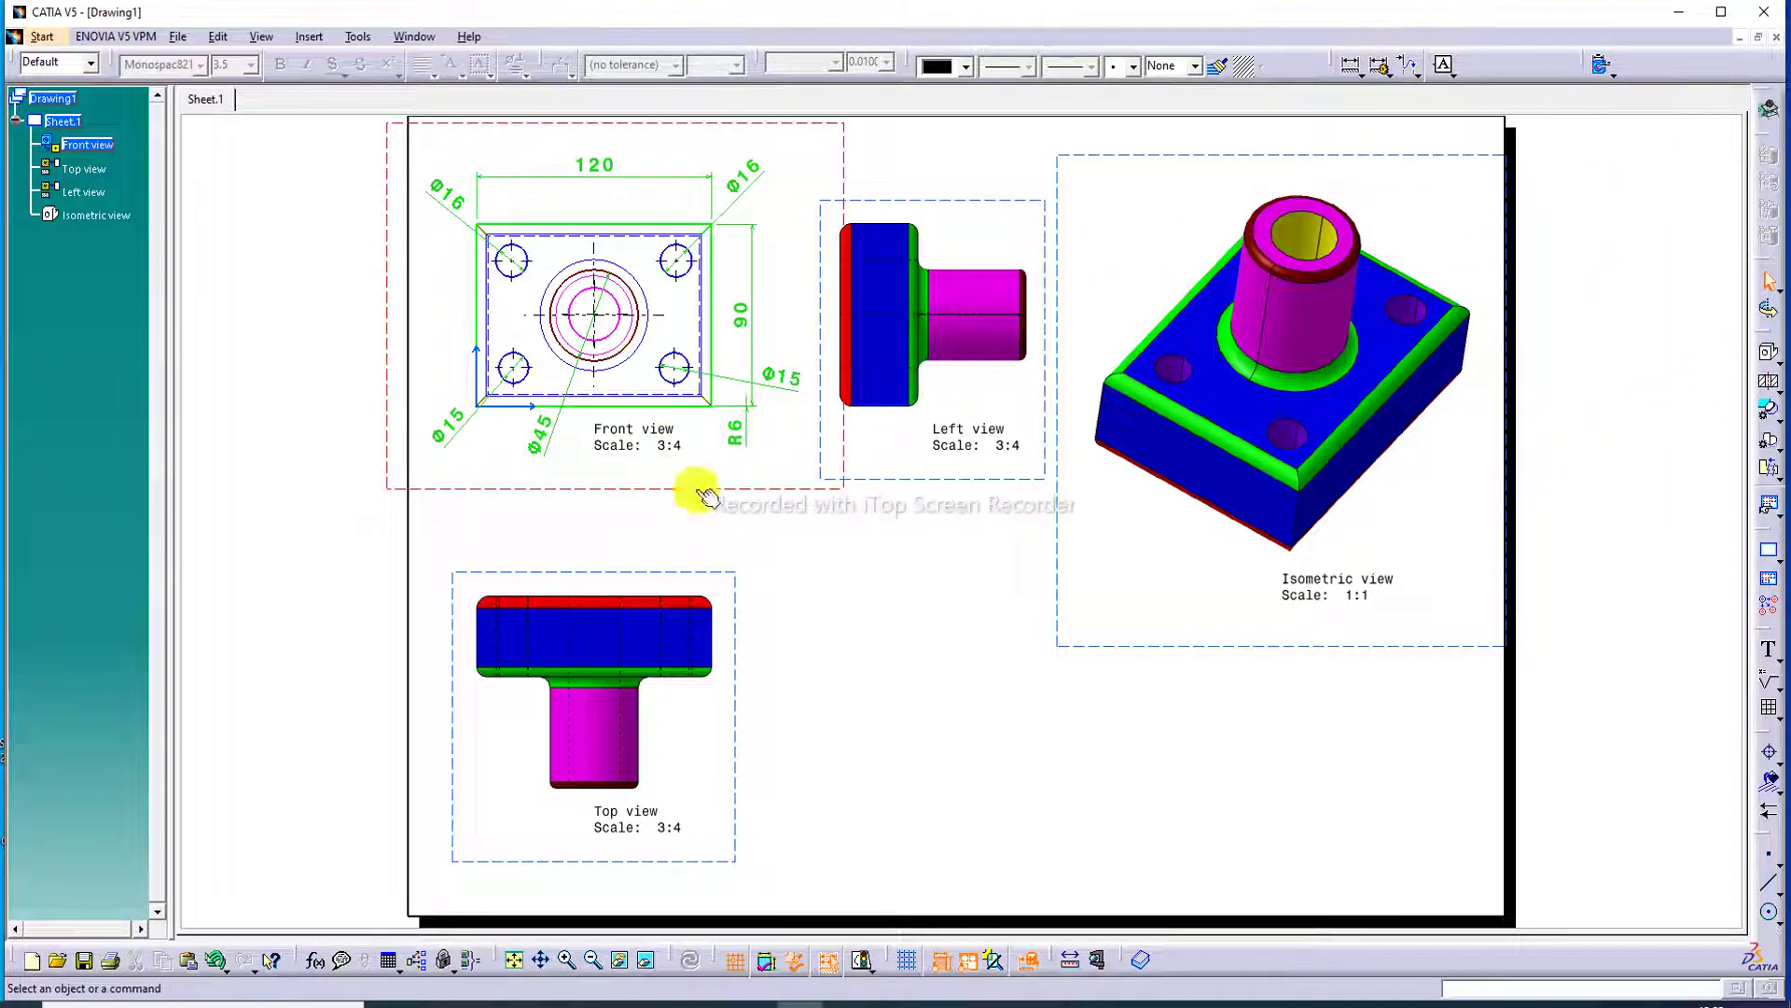
Step: Switch the drawing sheet to background editing
left_click(483, 201)
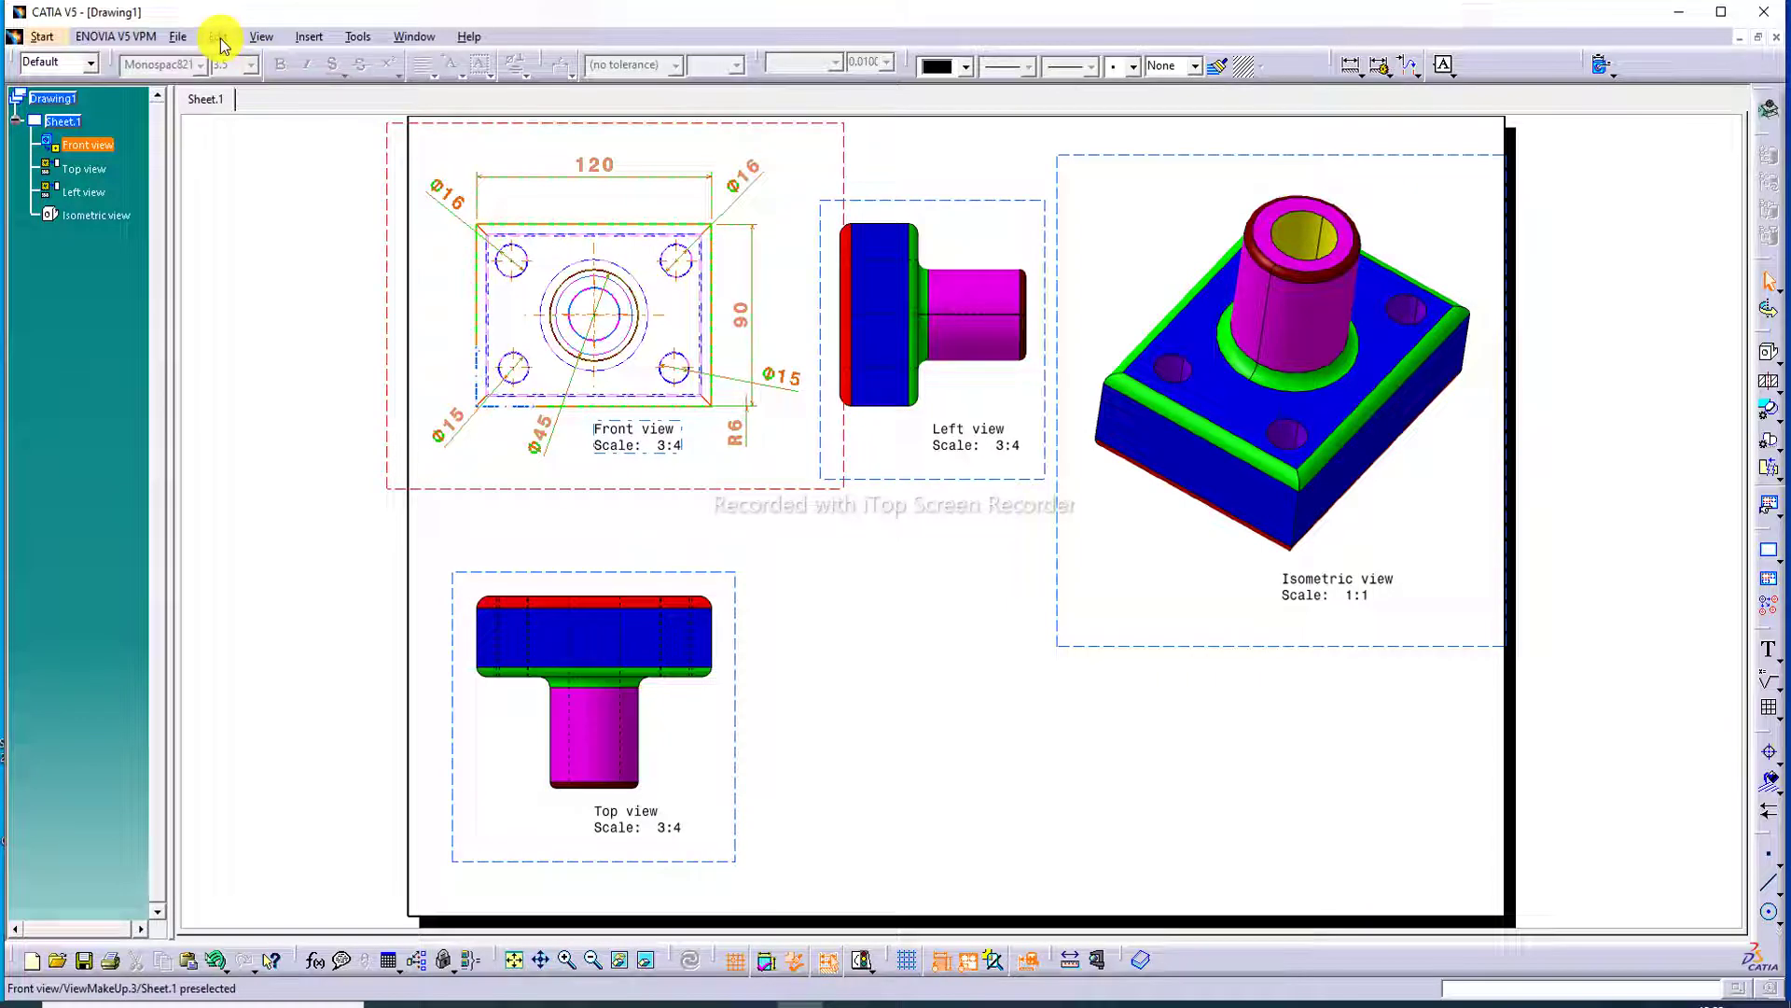
left_click(217, 36)
left_click(300, 533)
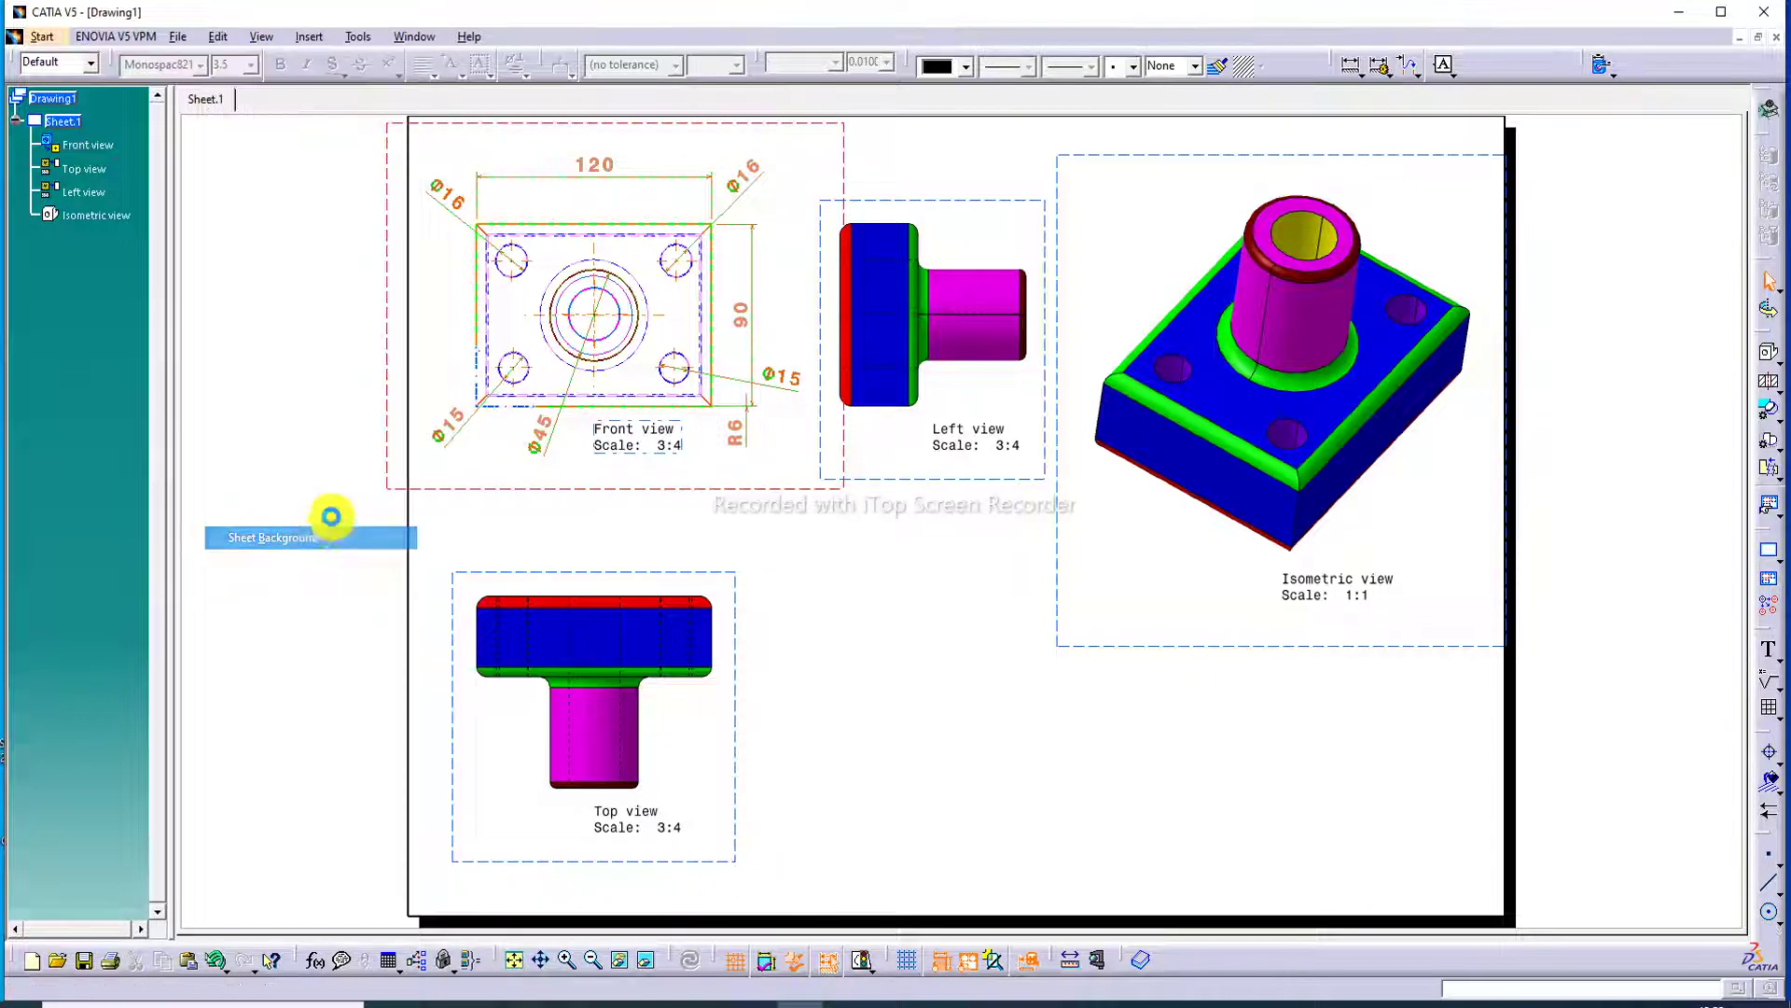
Step: Create a frame and title block on the sheet using the Drawing Titleblock Sample 1 style
left_click(1767, 355)
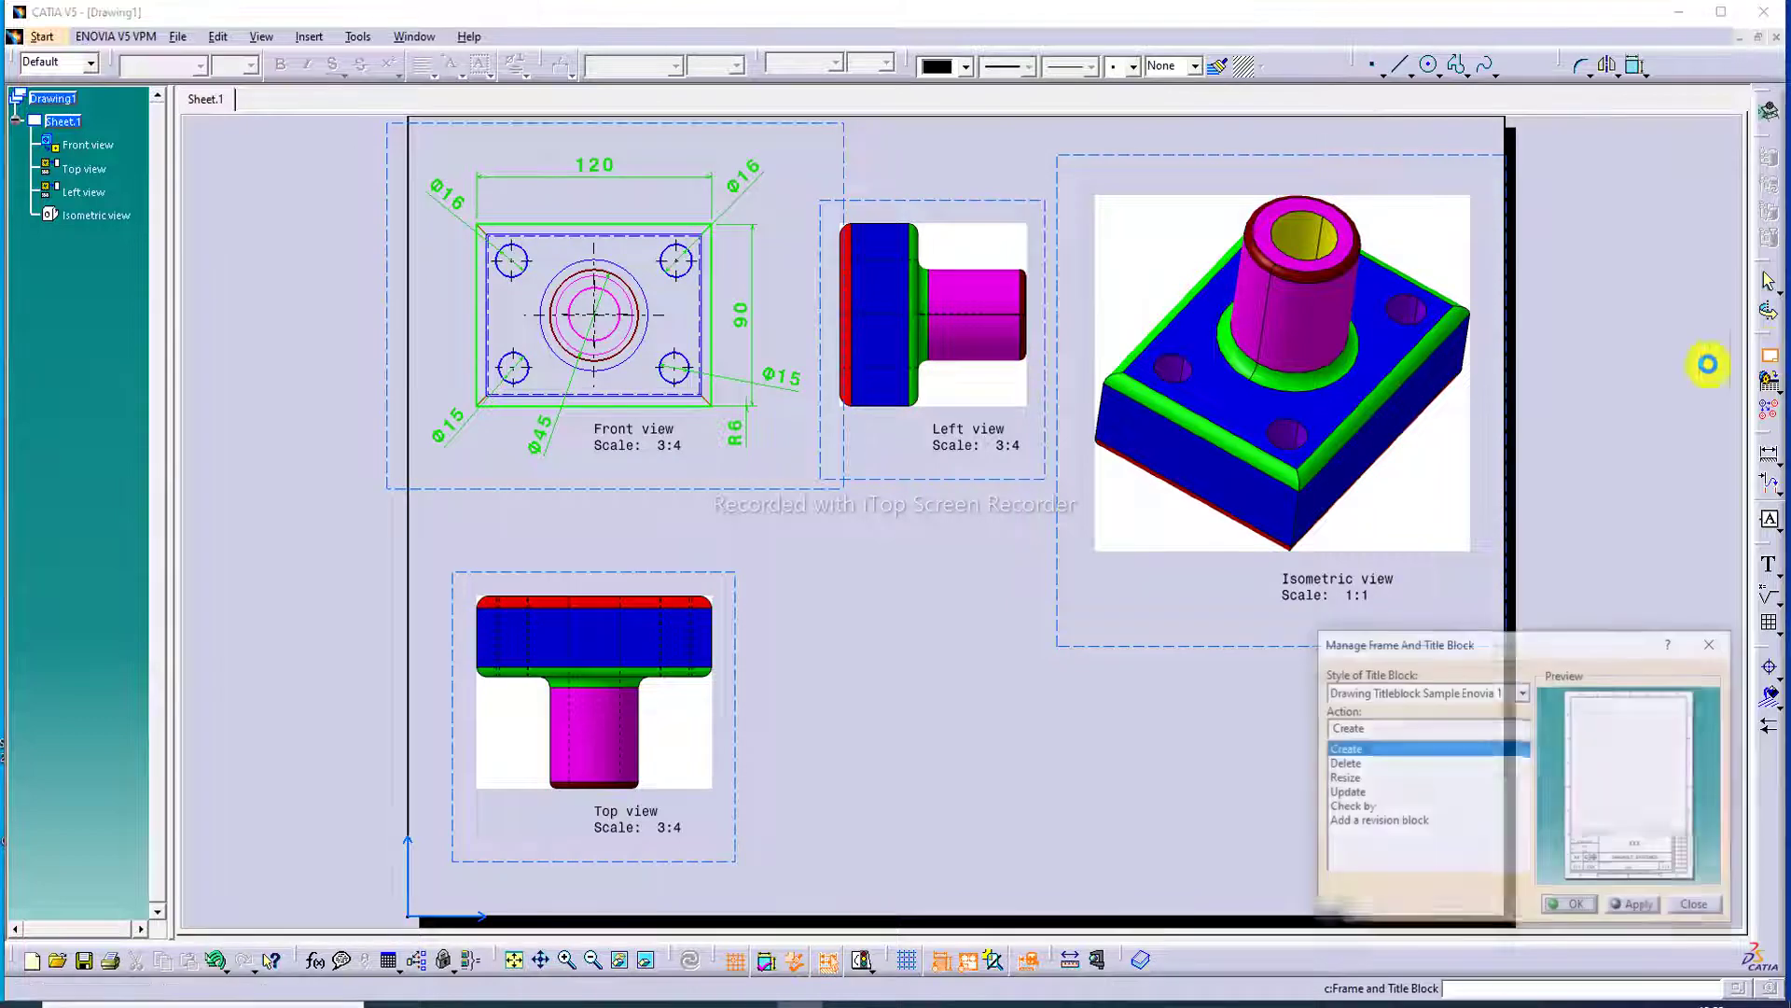
left_click(1493, 692)
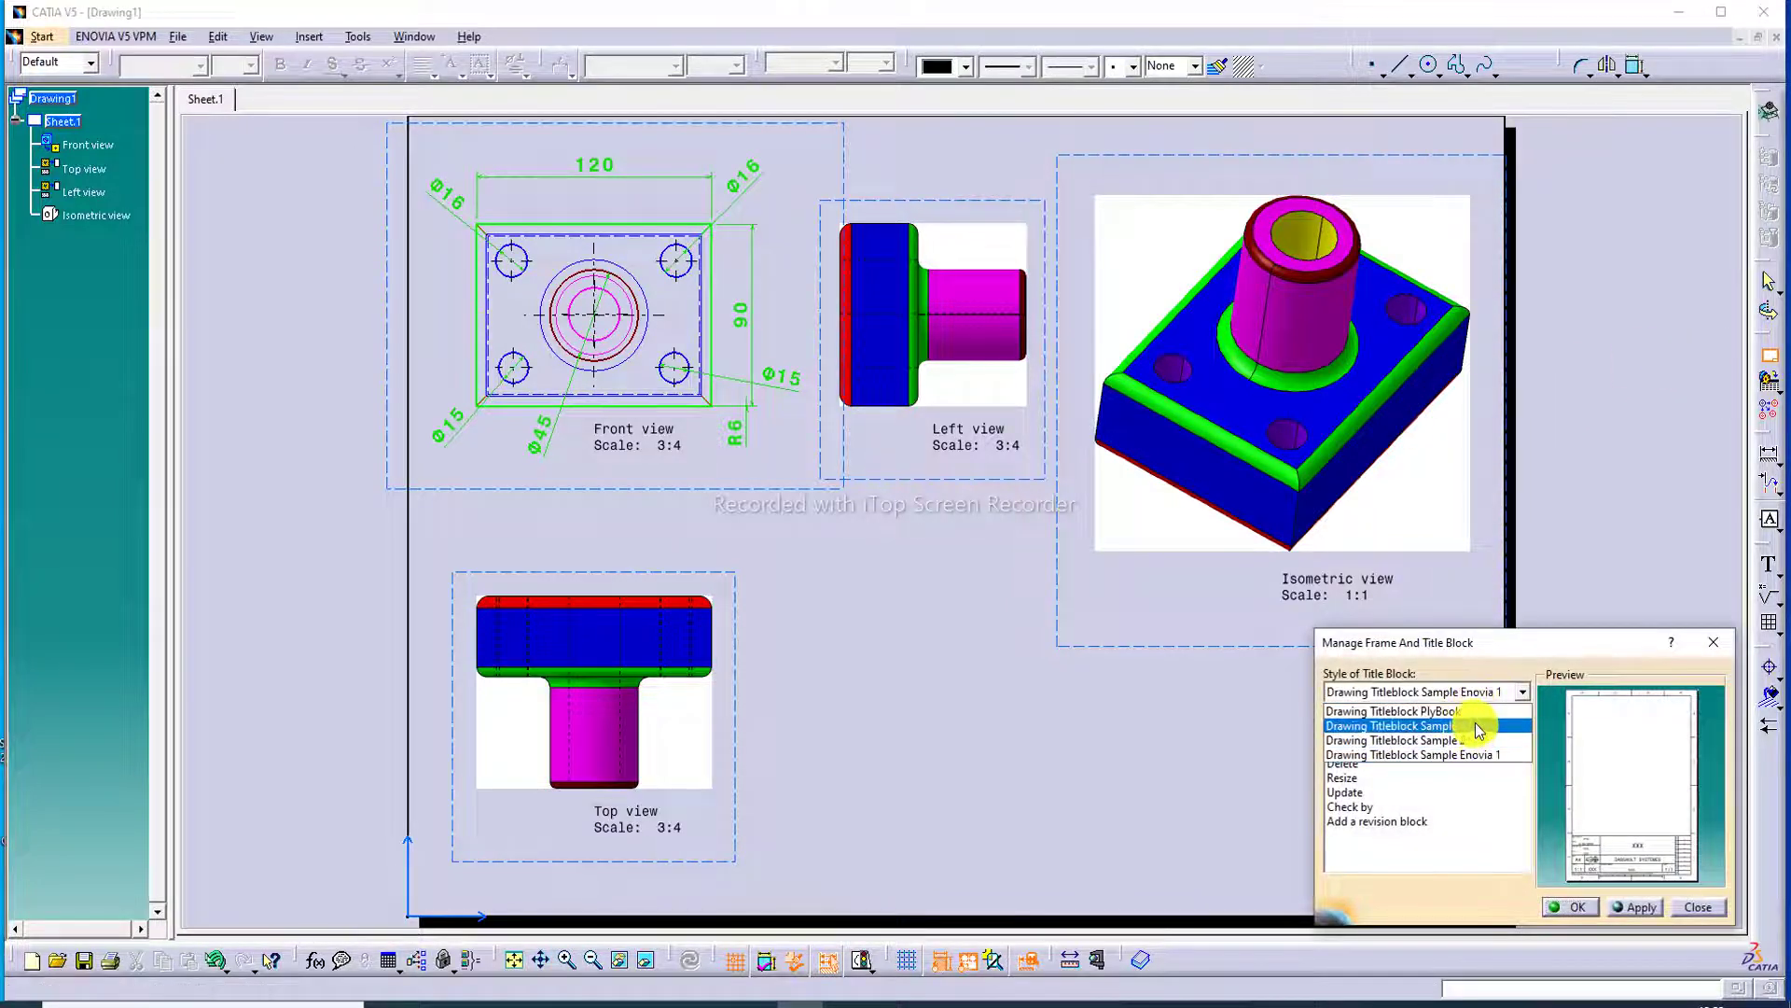
left_click(1476, 727)
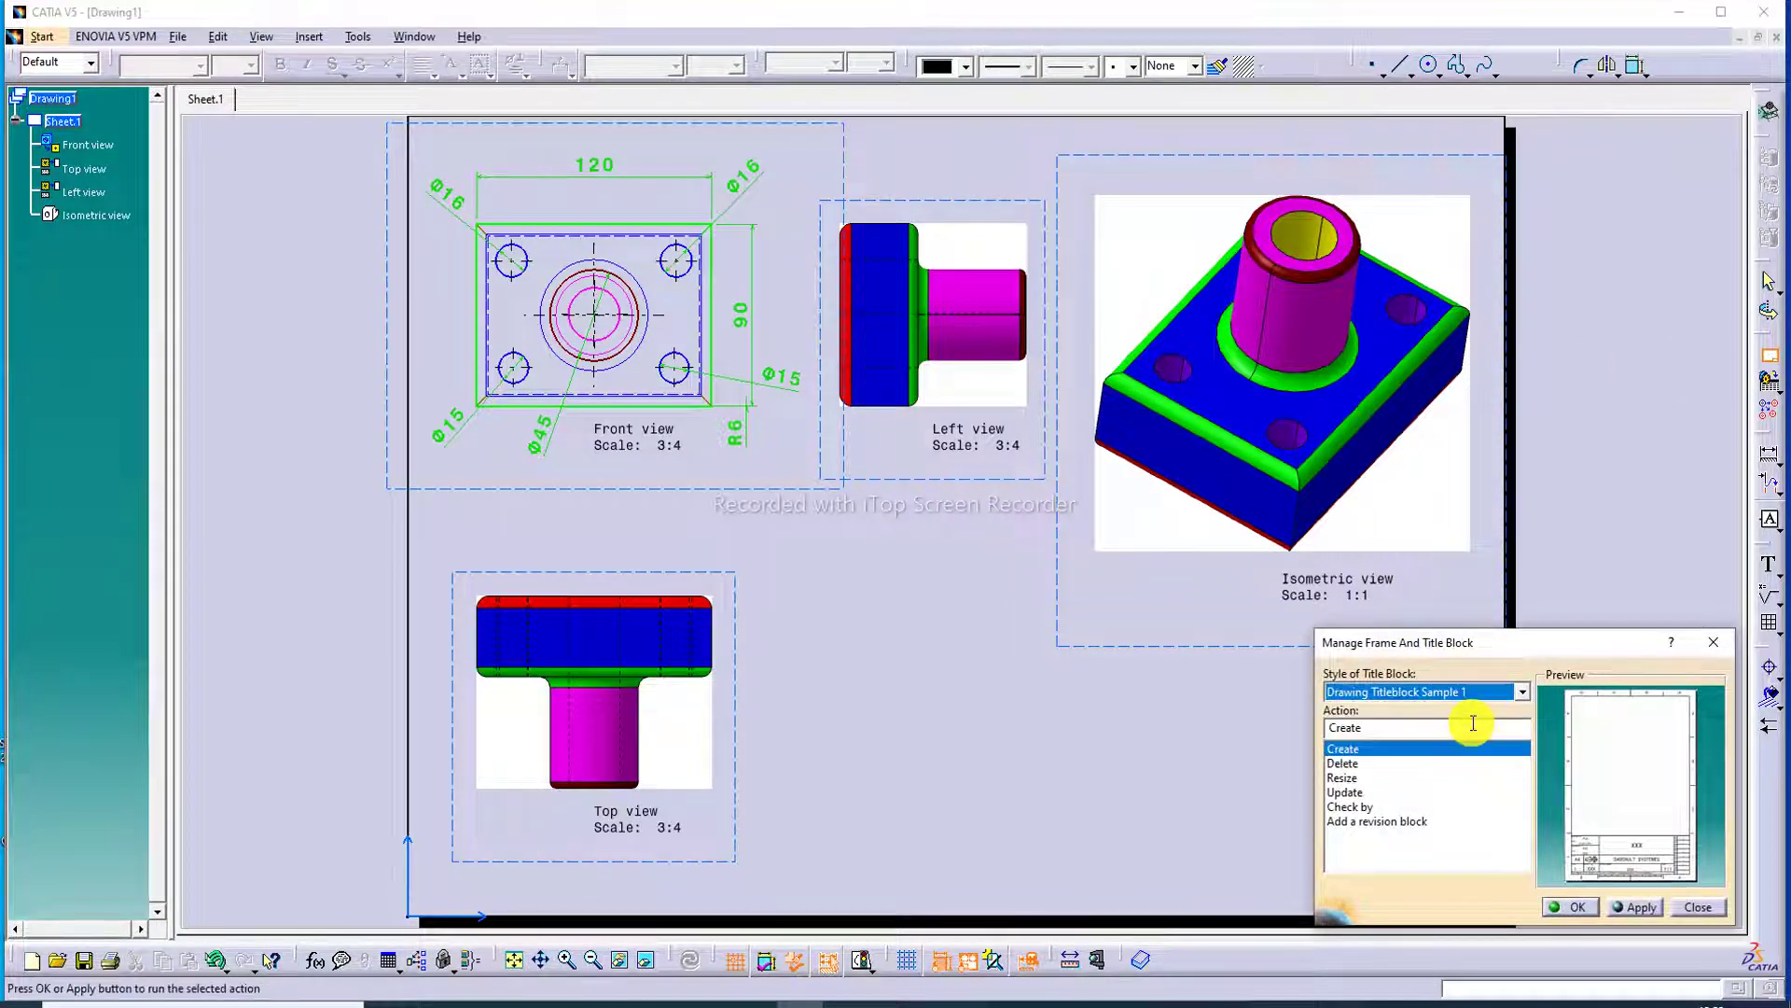
left_click(1625, 906)
left_click(1573, 907)
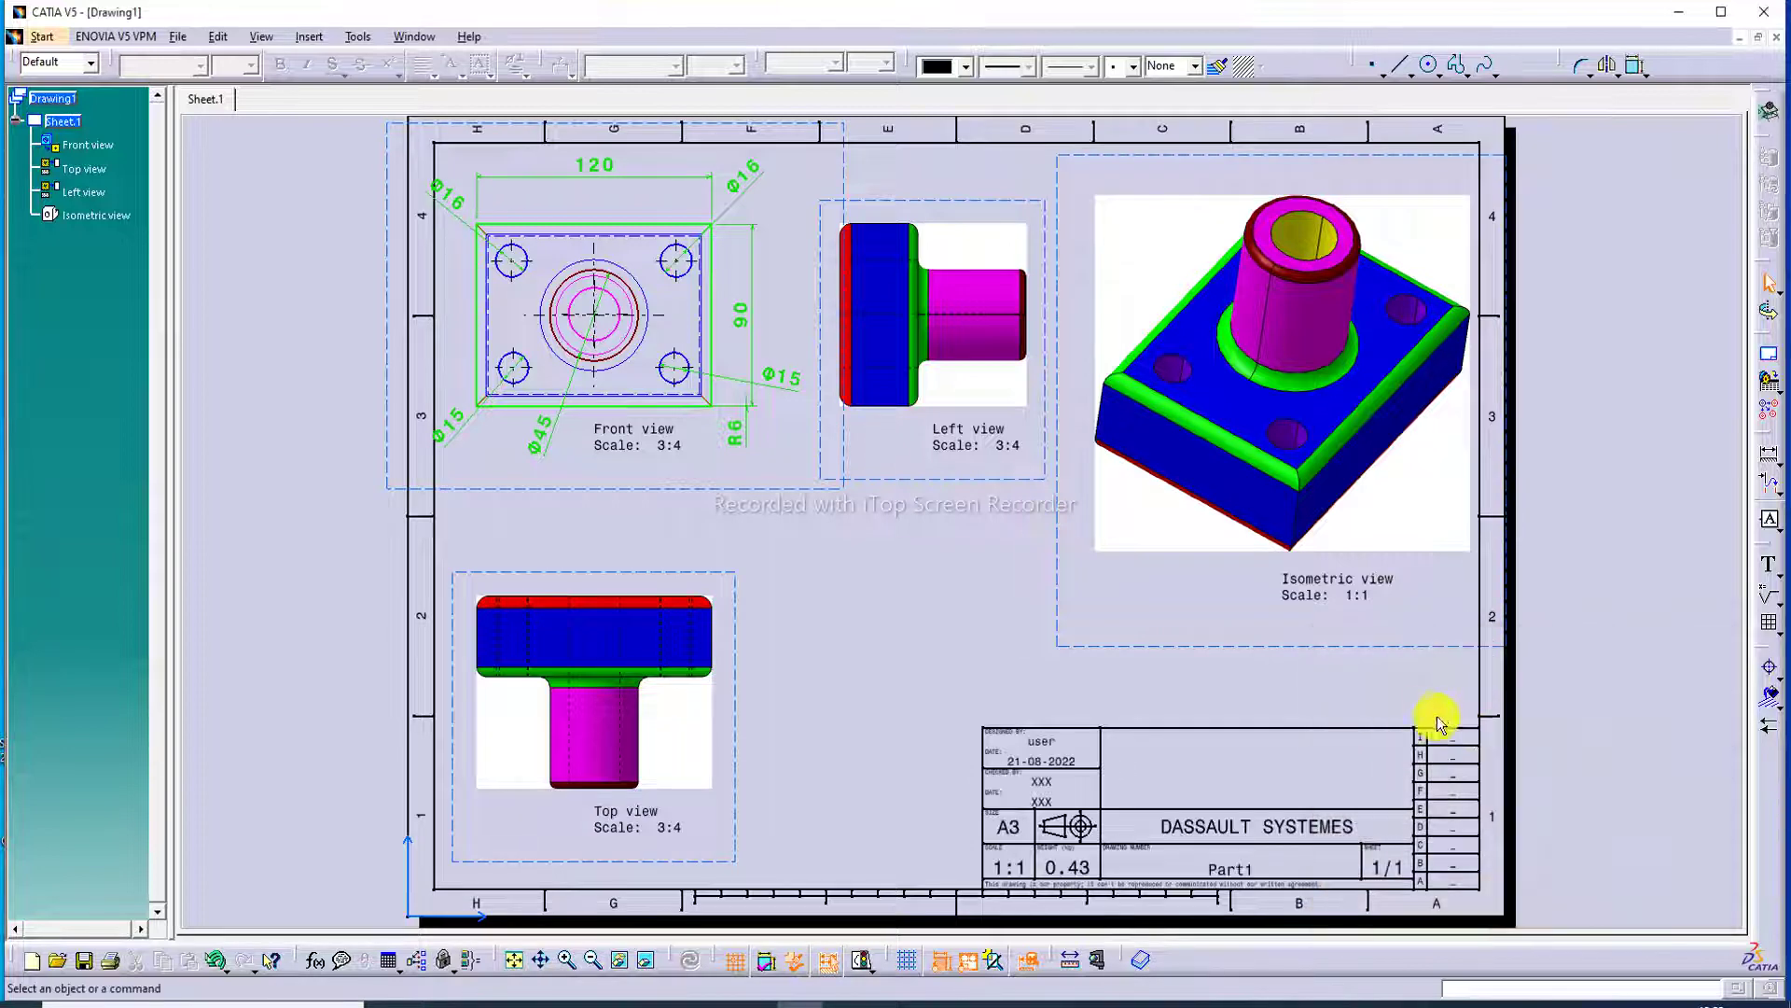
Step: Delete the title block's designer and checker entries, both date entries and the property notice text
mouse_move(1330, 695)
middle_mouse_down()
mouse_move(1232, 492)
mouse_move(1211, 495)
middle_mouse_up()
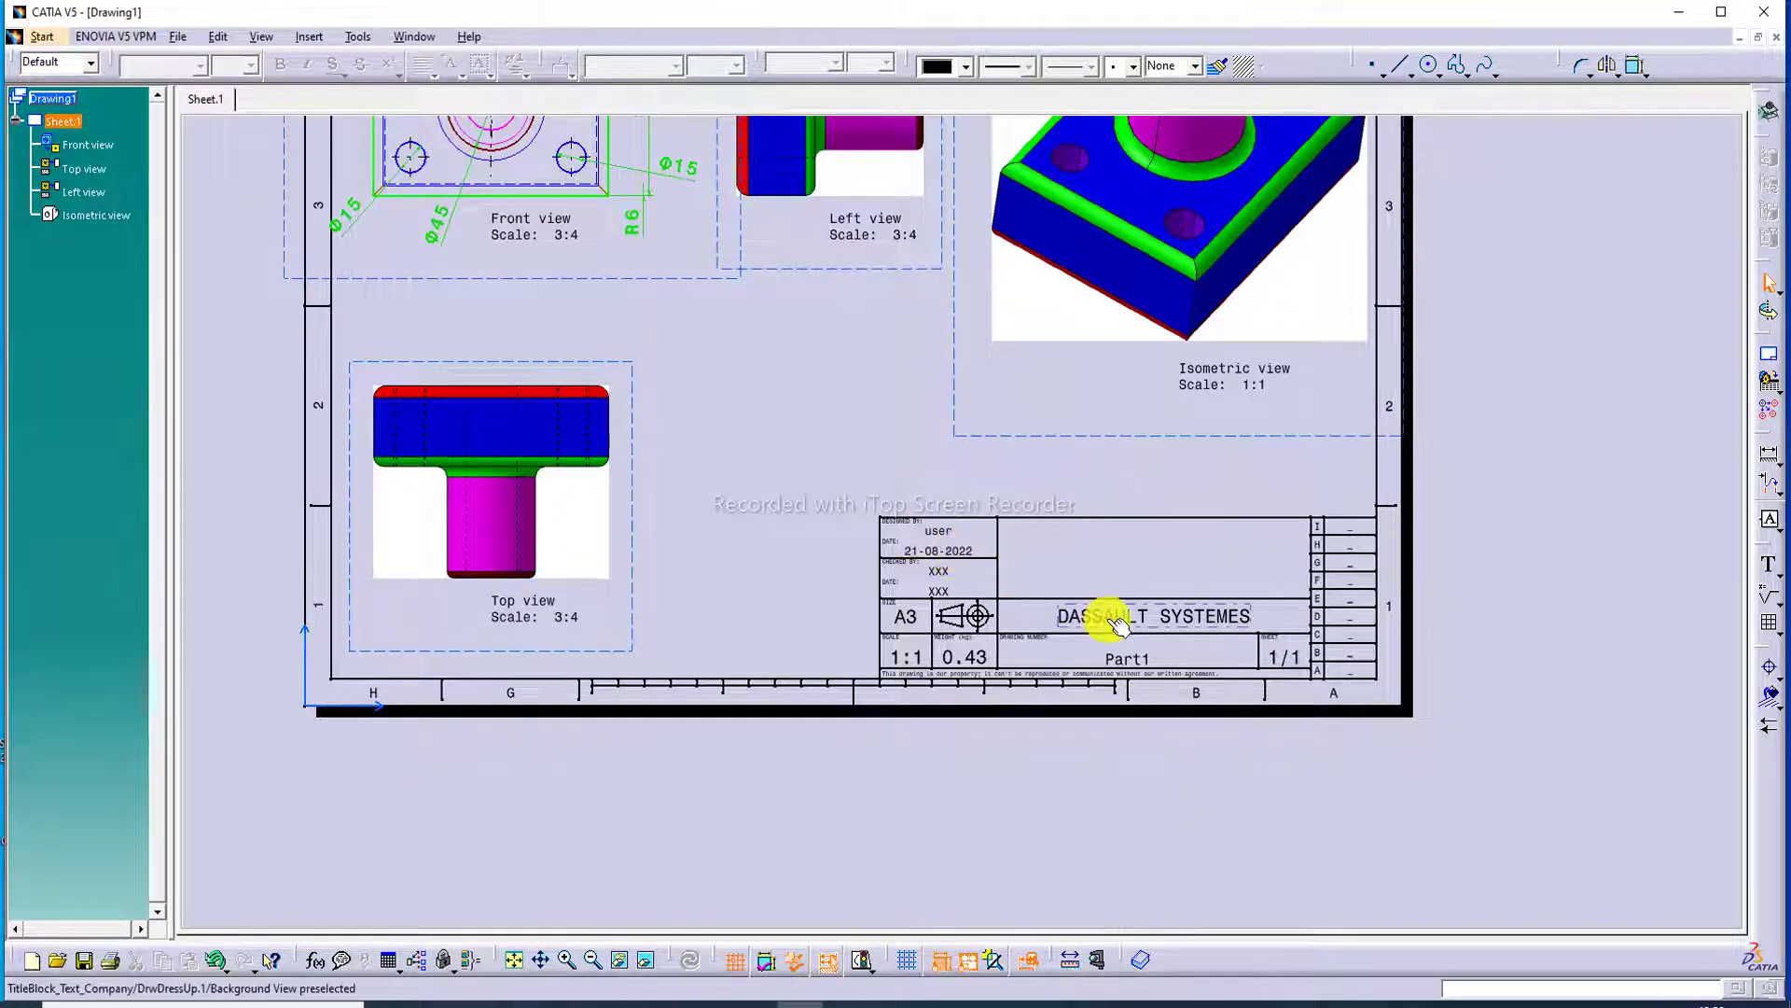
left_click(938, 579)
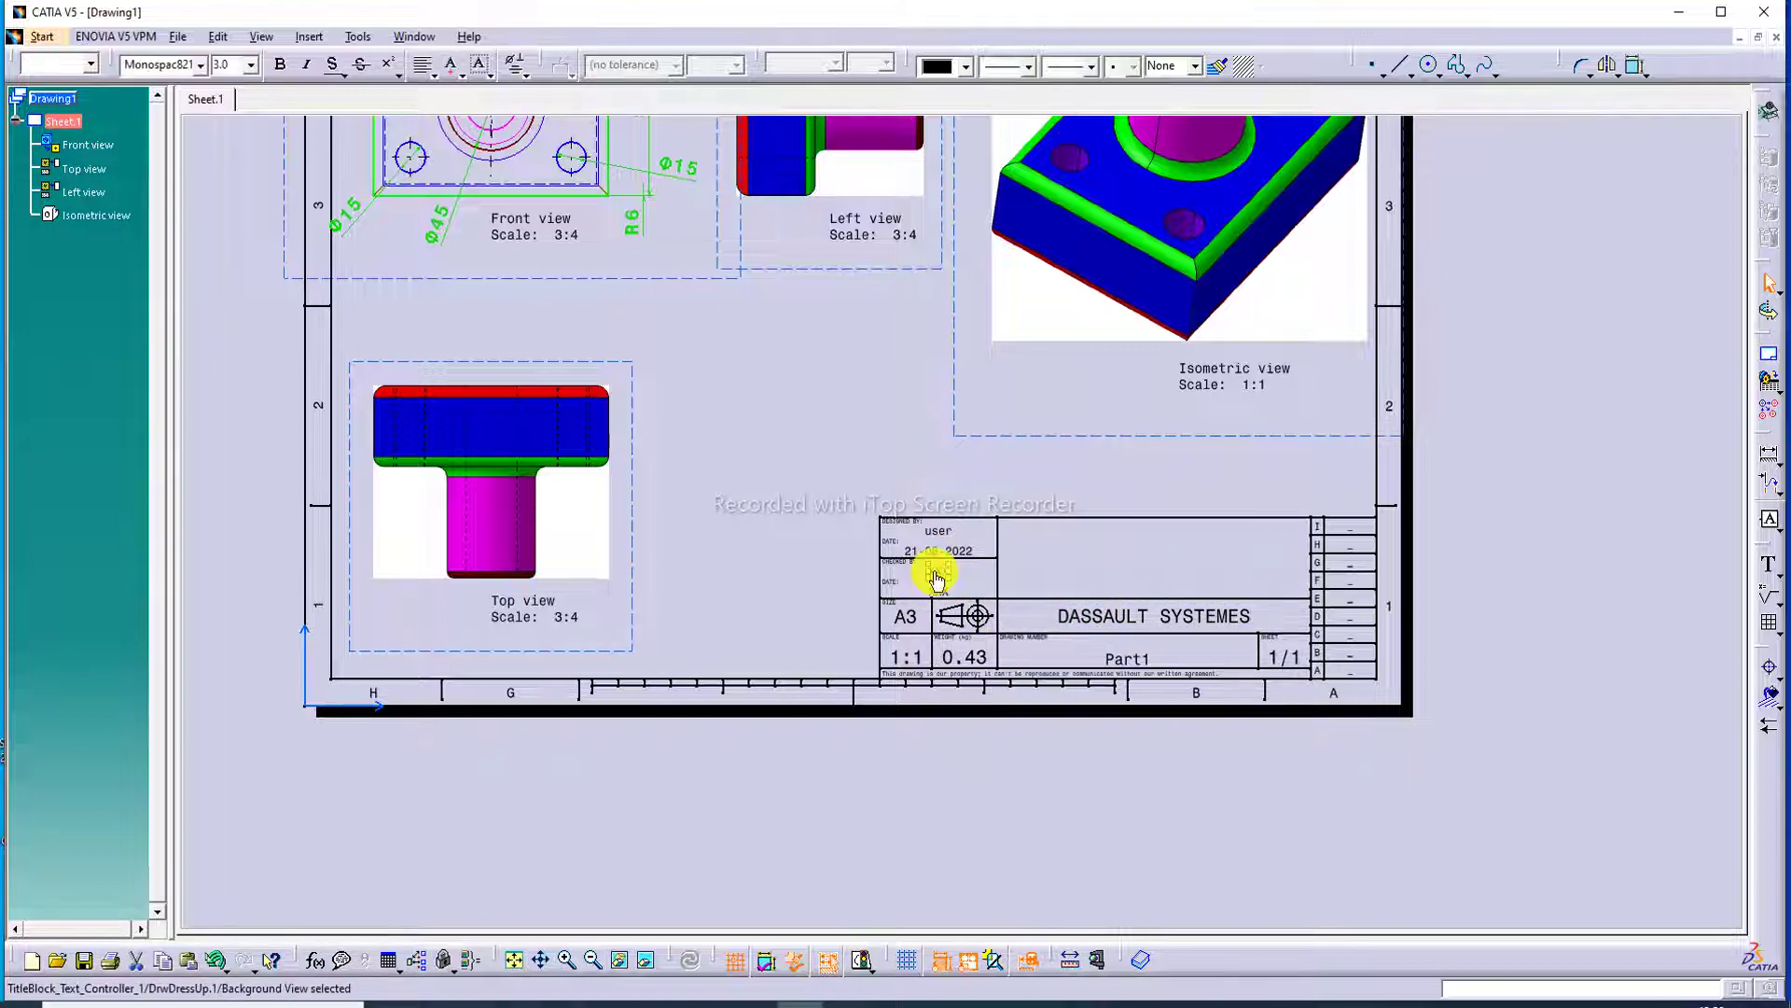
left_click(931, 580)
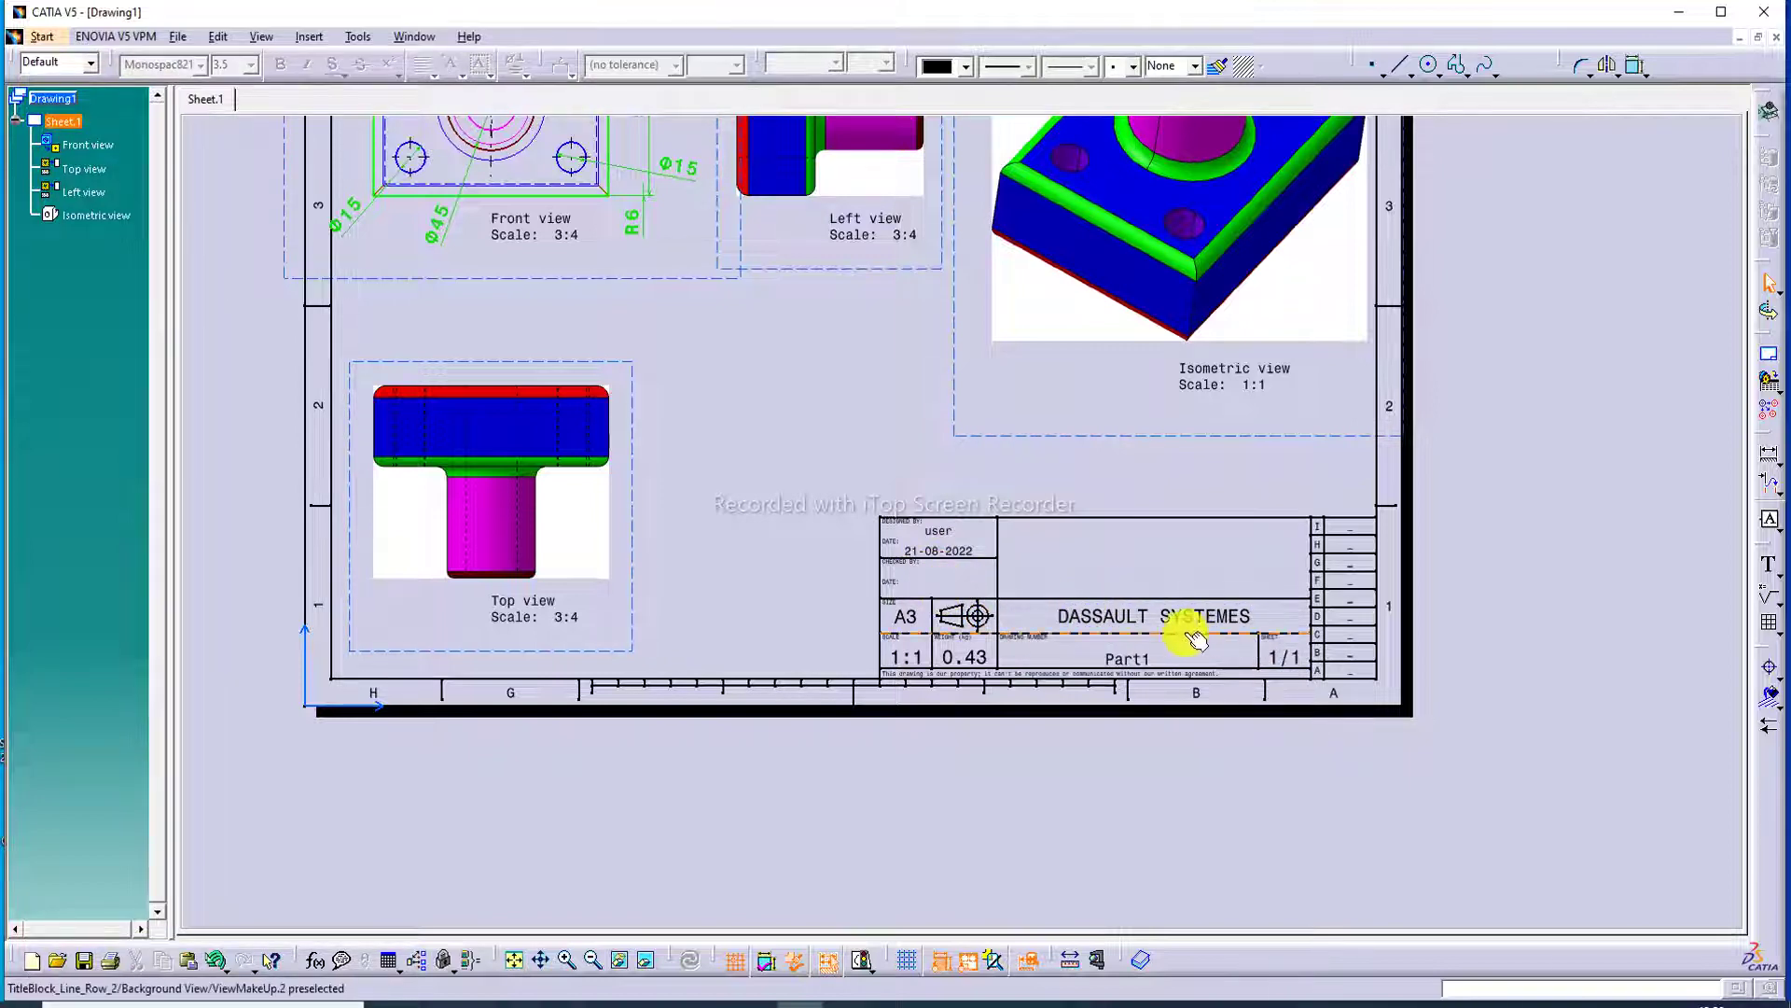
left_click(958, 545)
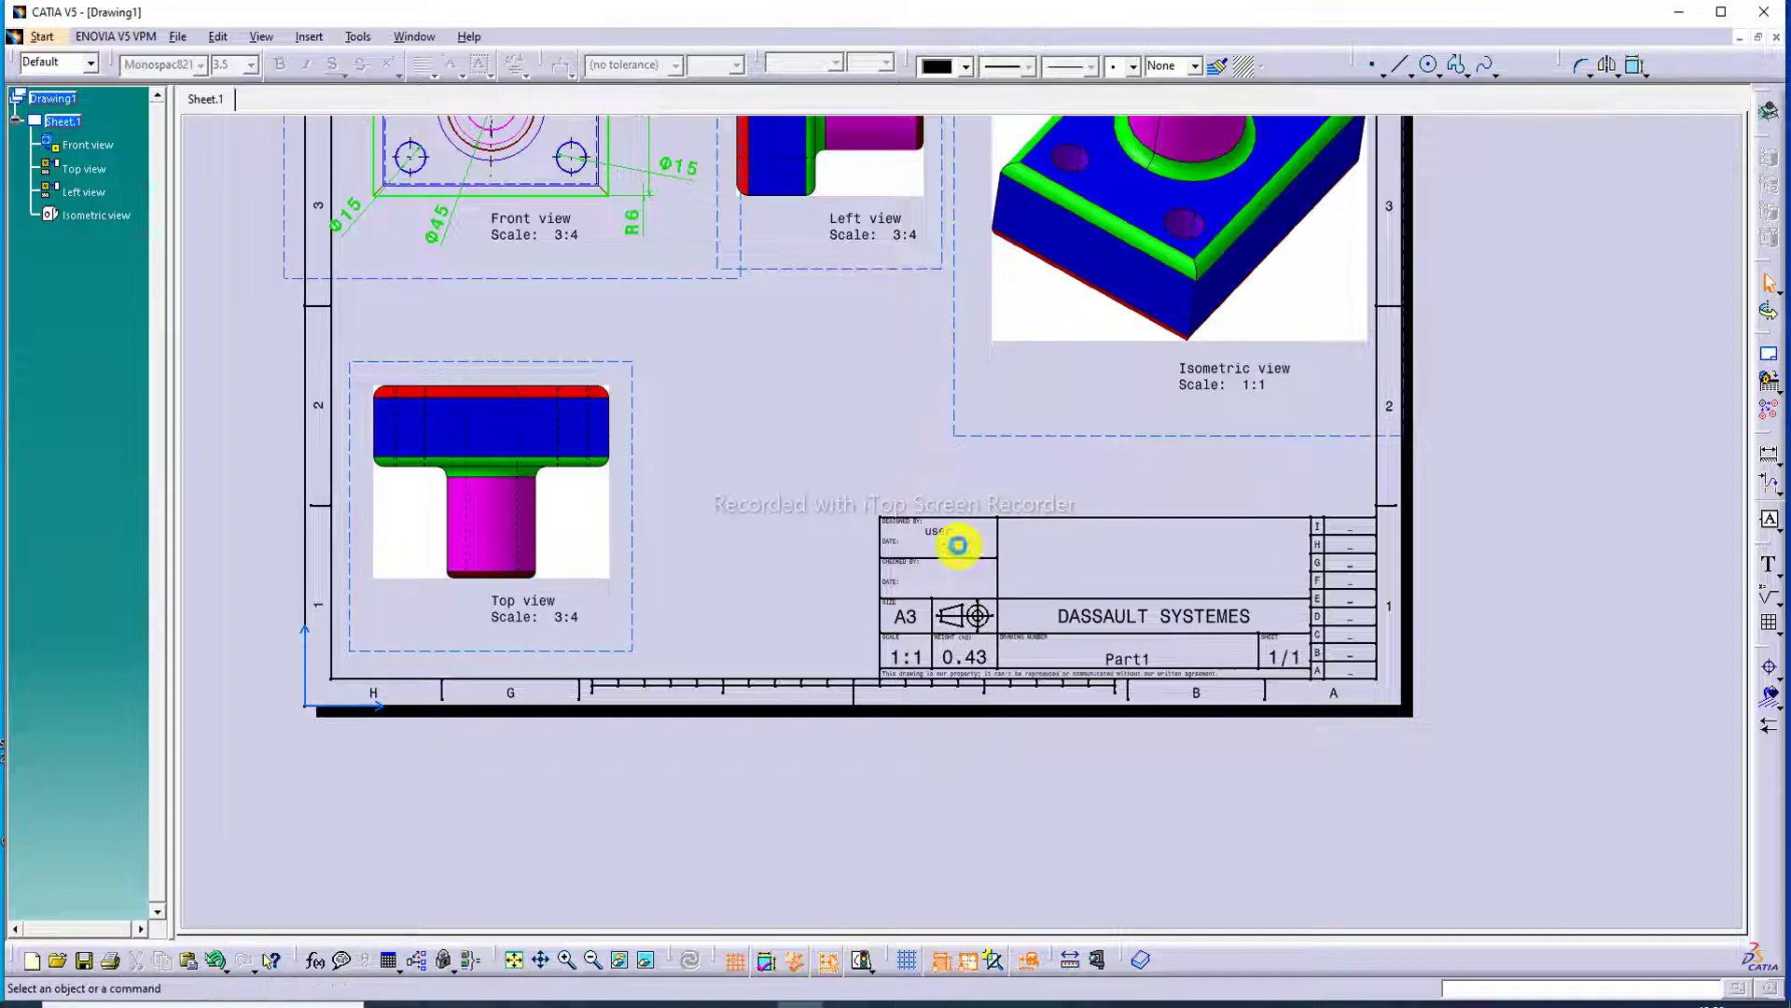
key("Delete")
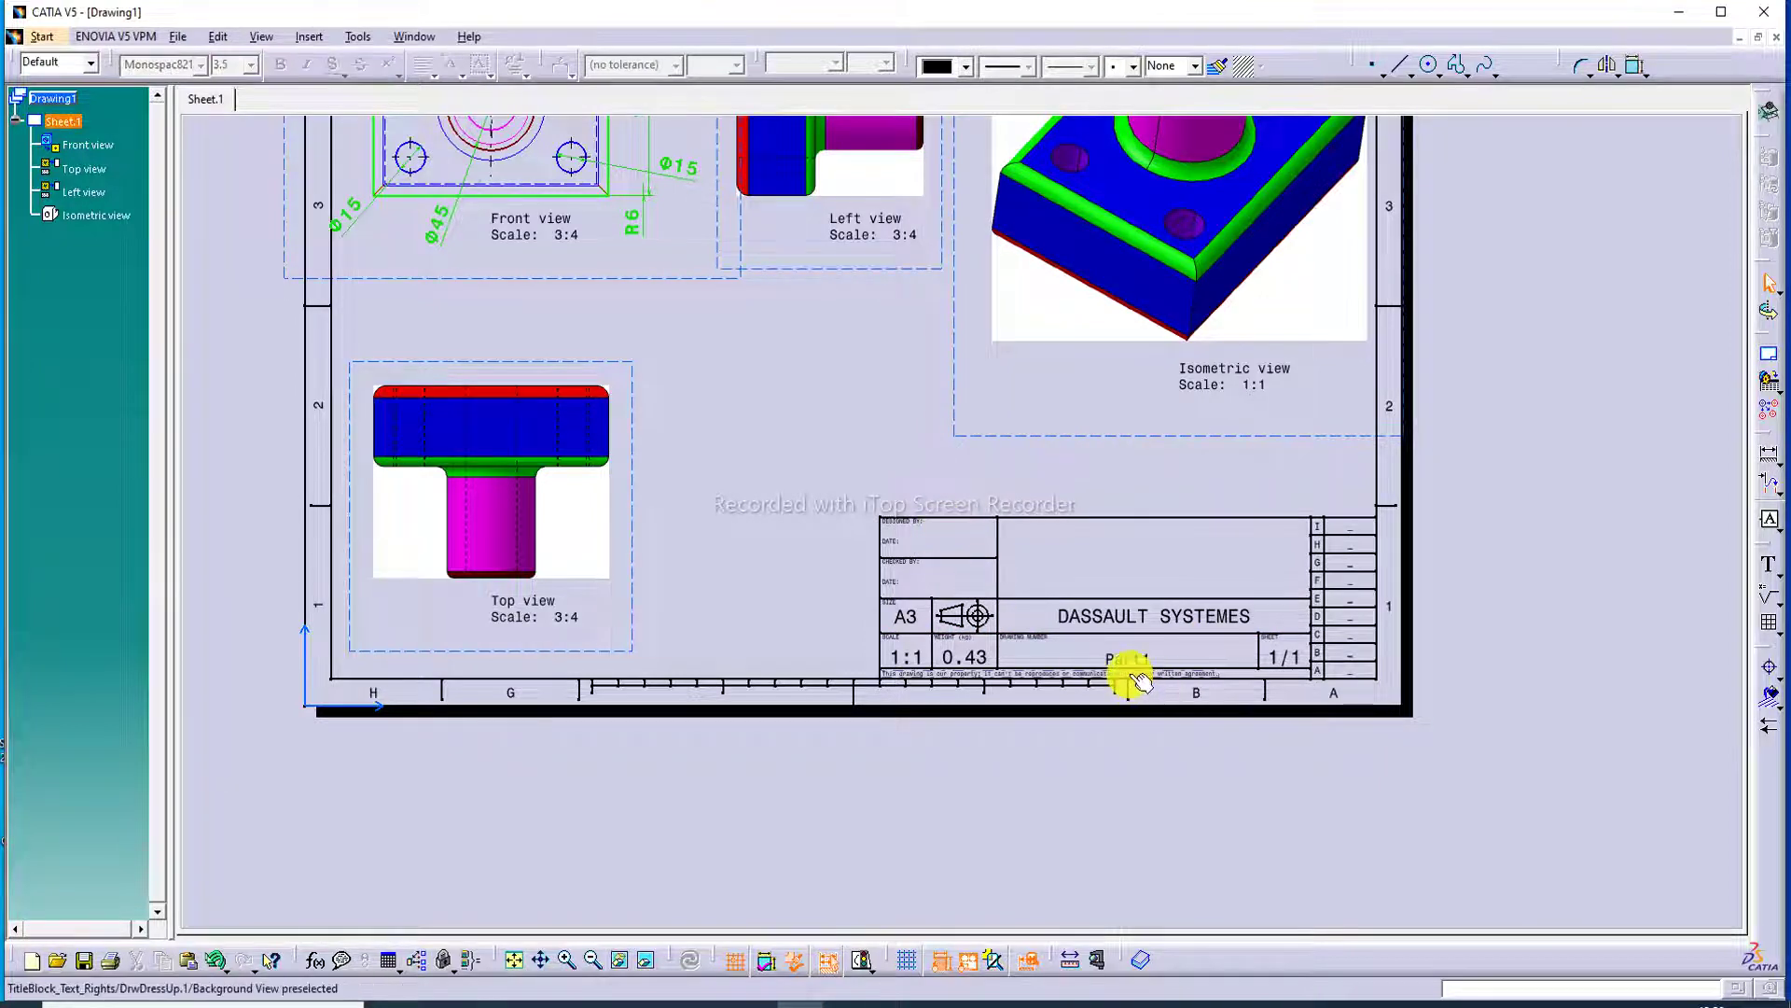
scroll(1132, 672, "up", 2)
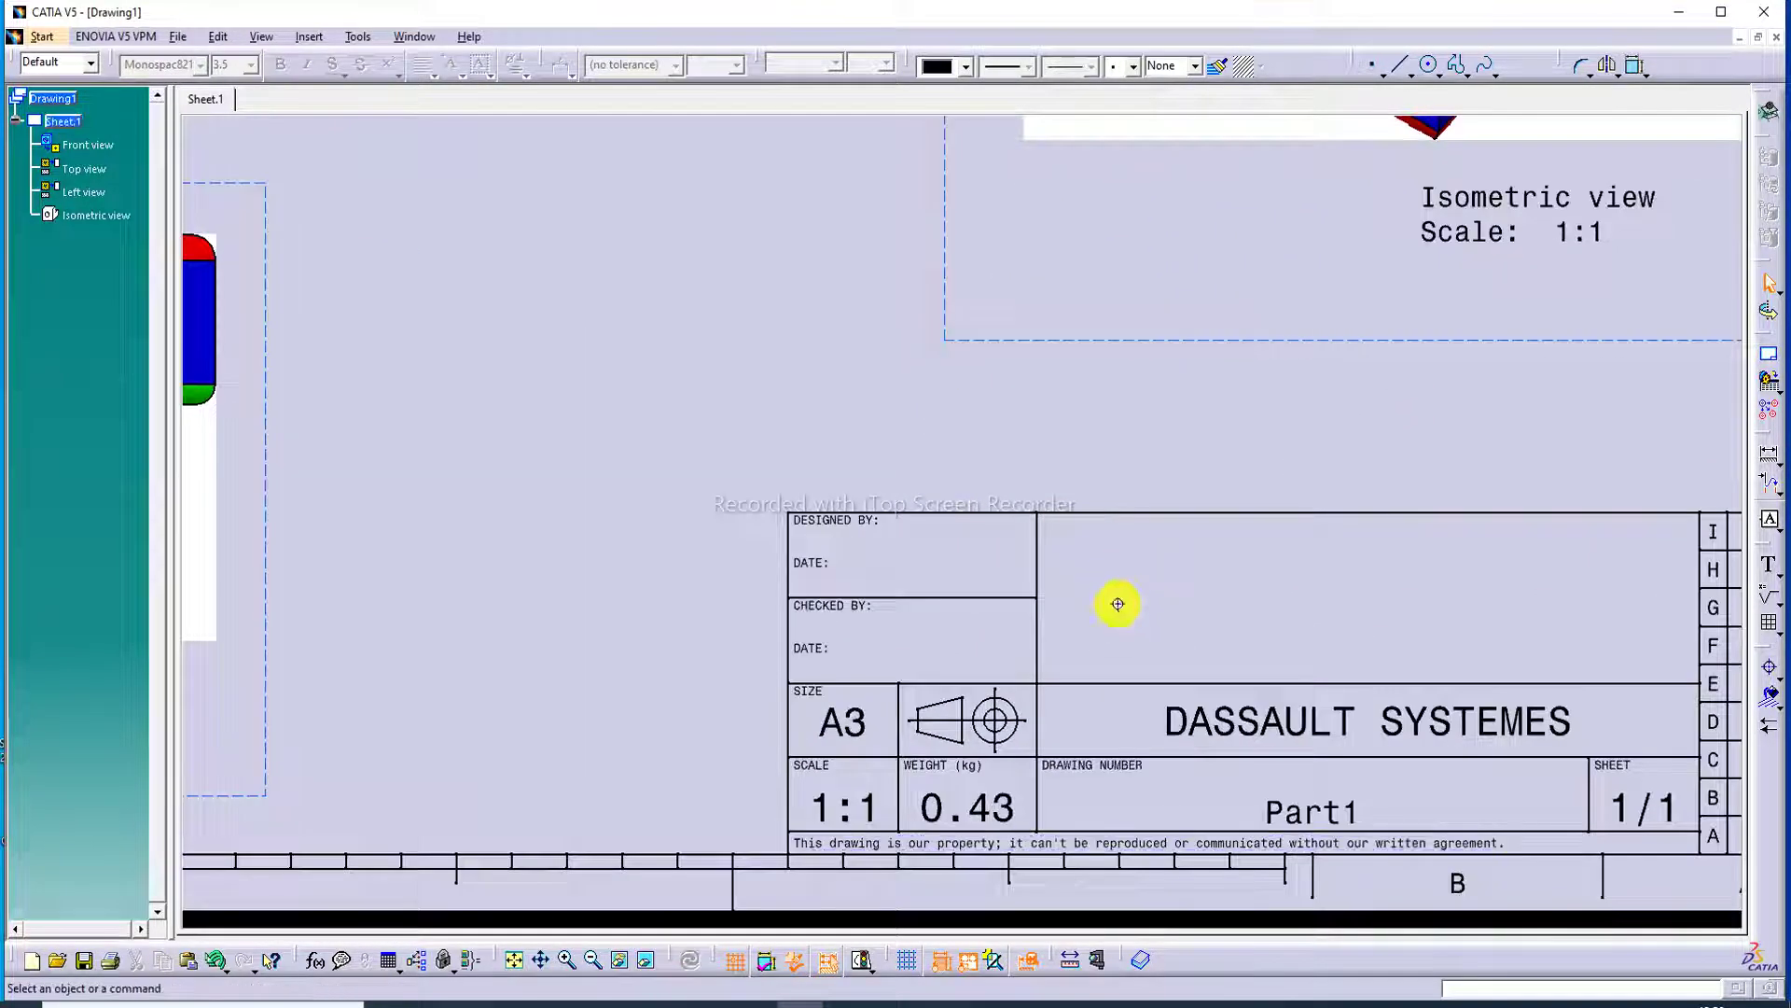
left_click(1240, 538)
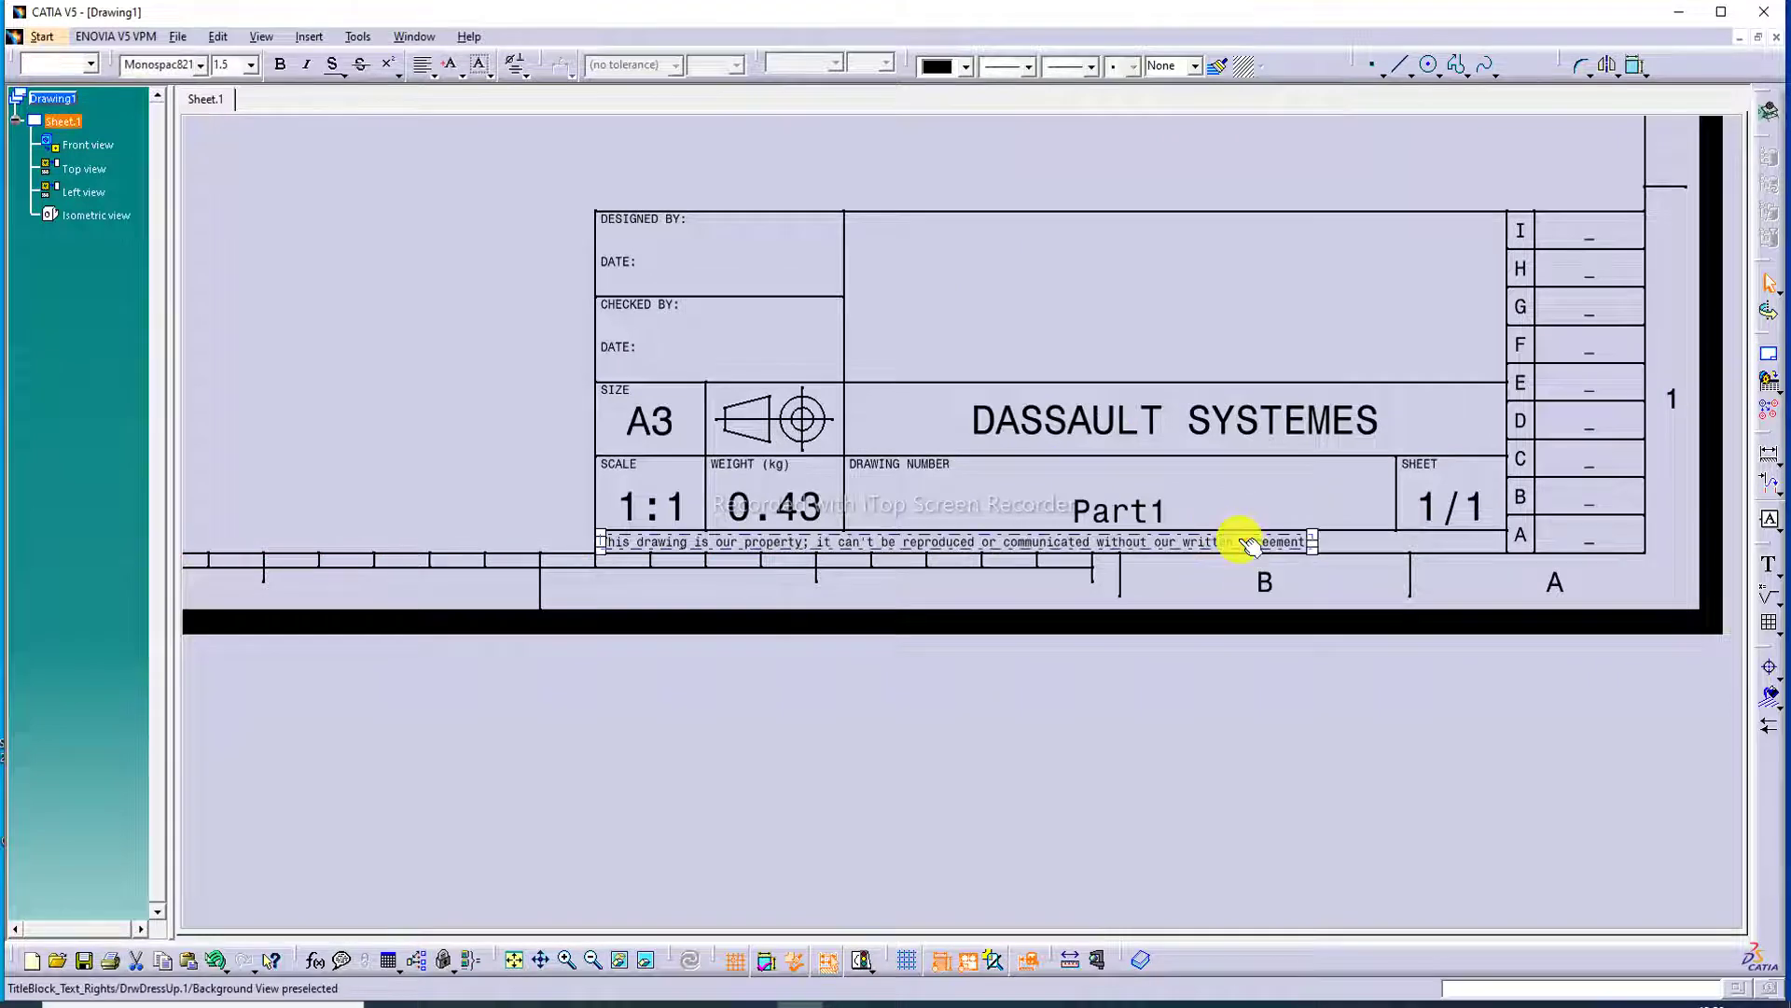
key("Delete")
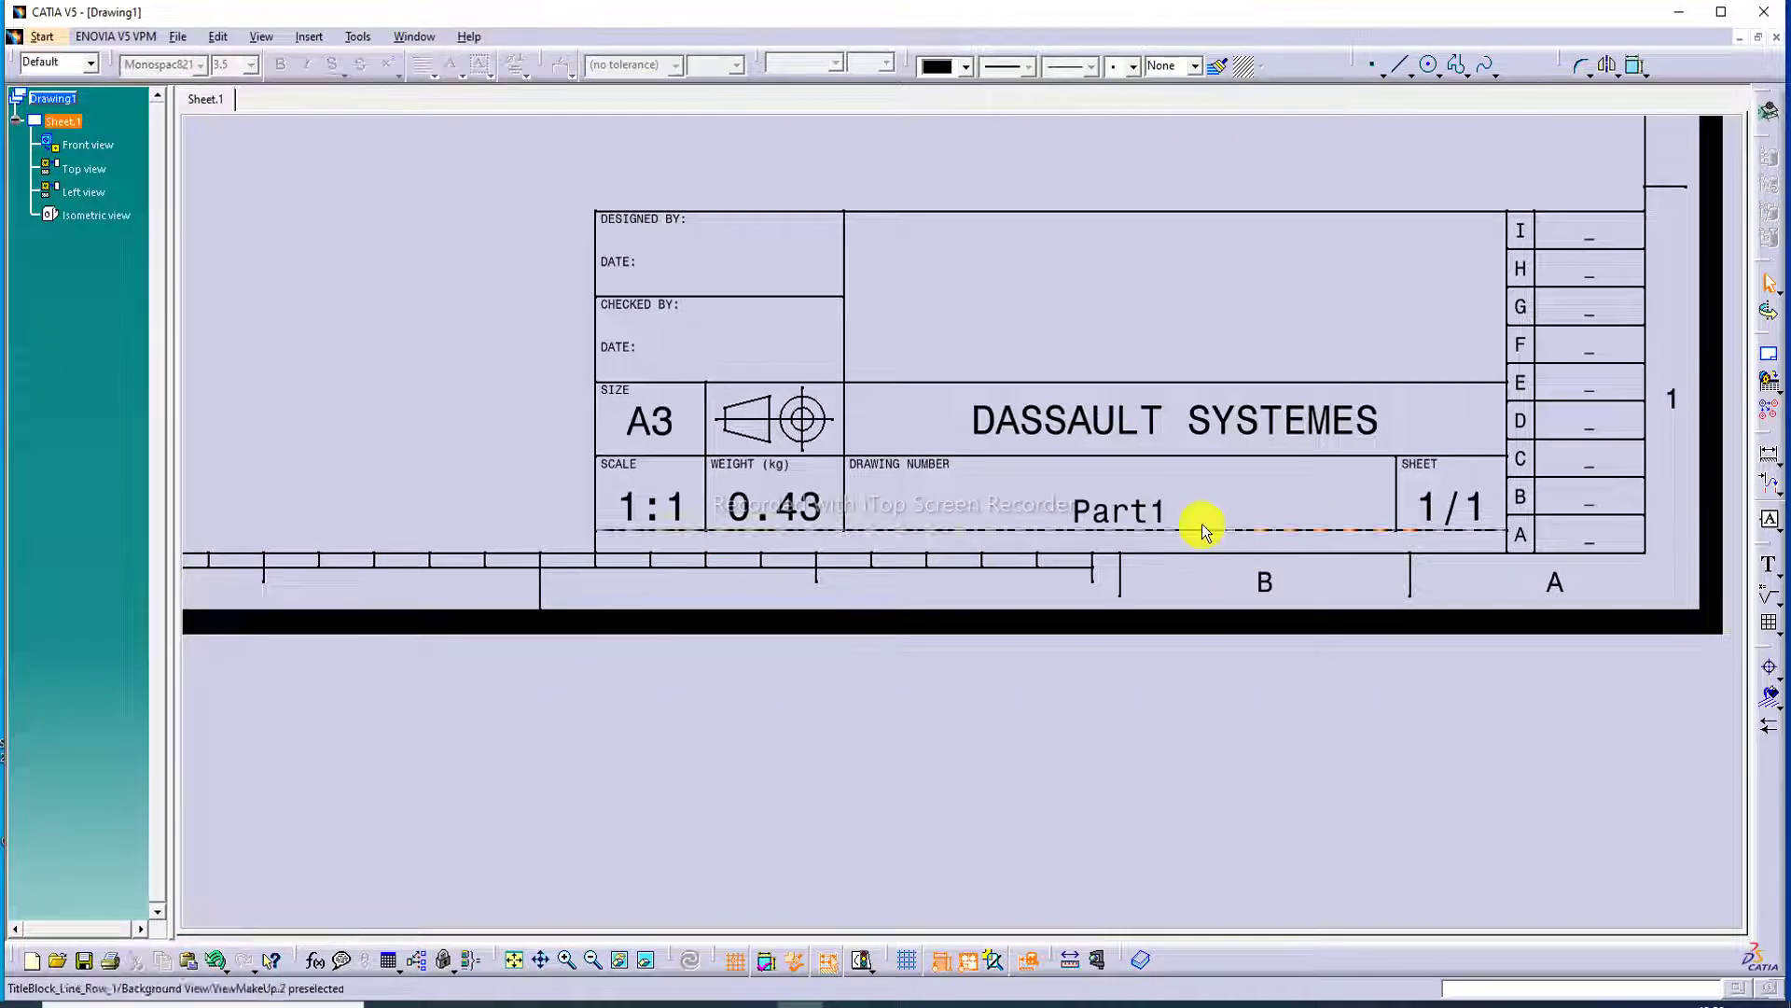
Step: Replace the company name text in the title block with CAD,CAE TUTORIAL
left_click(1126, 421)
double_click(1126, 422)
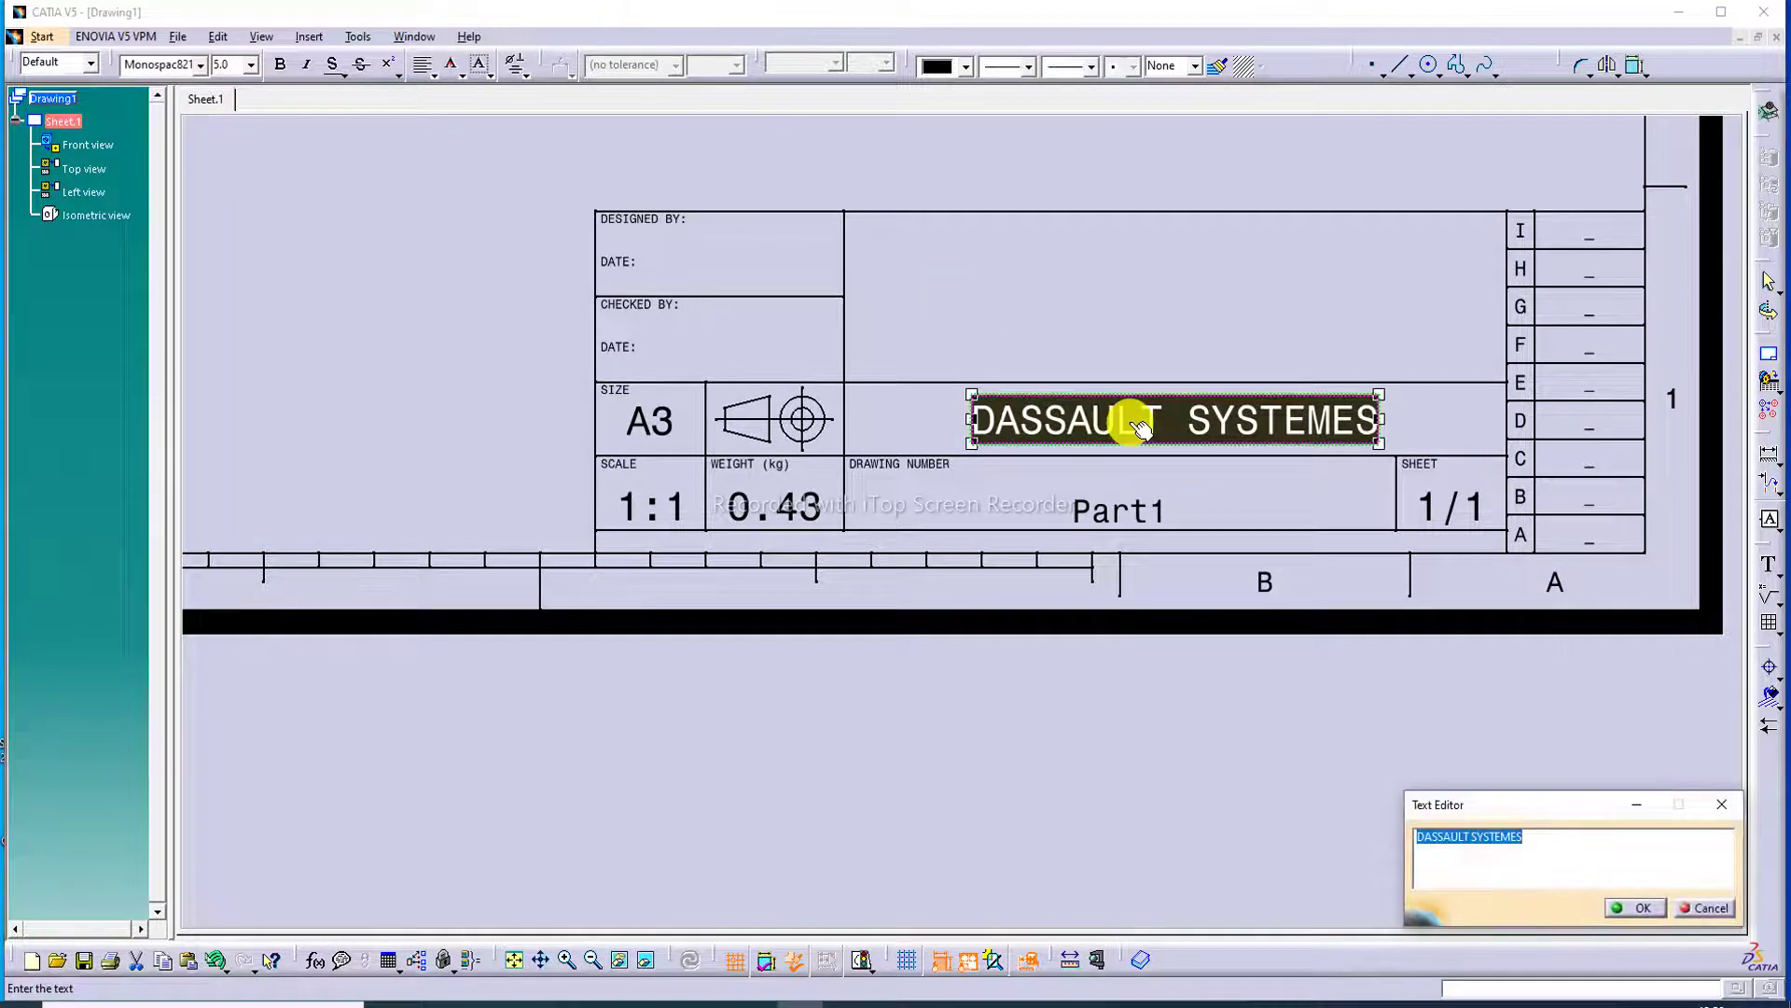
key("Delete")
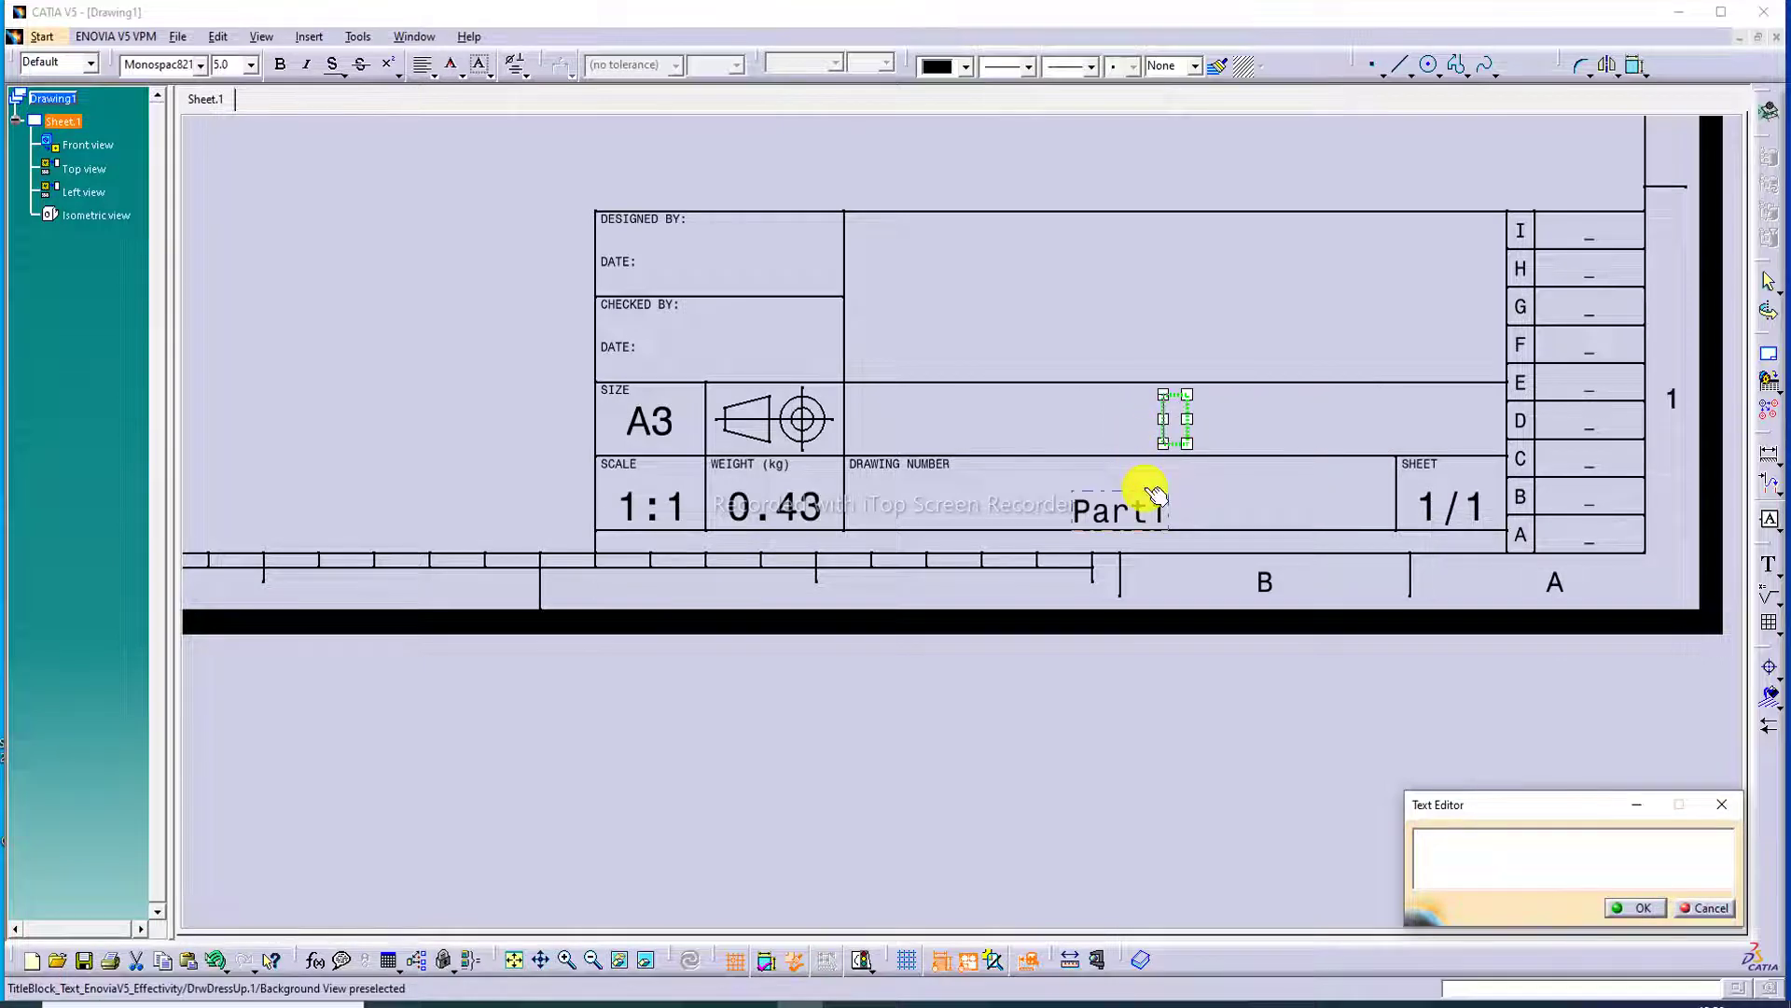
type("CA")
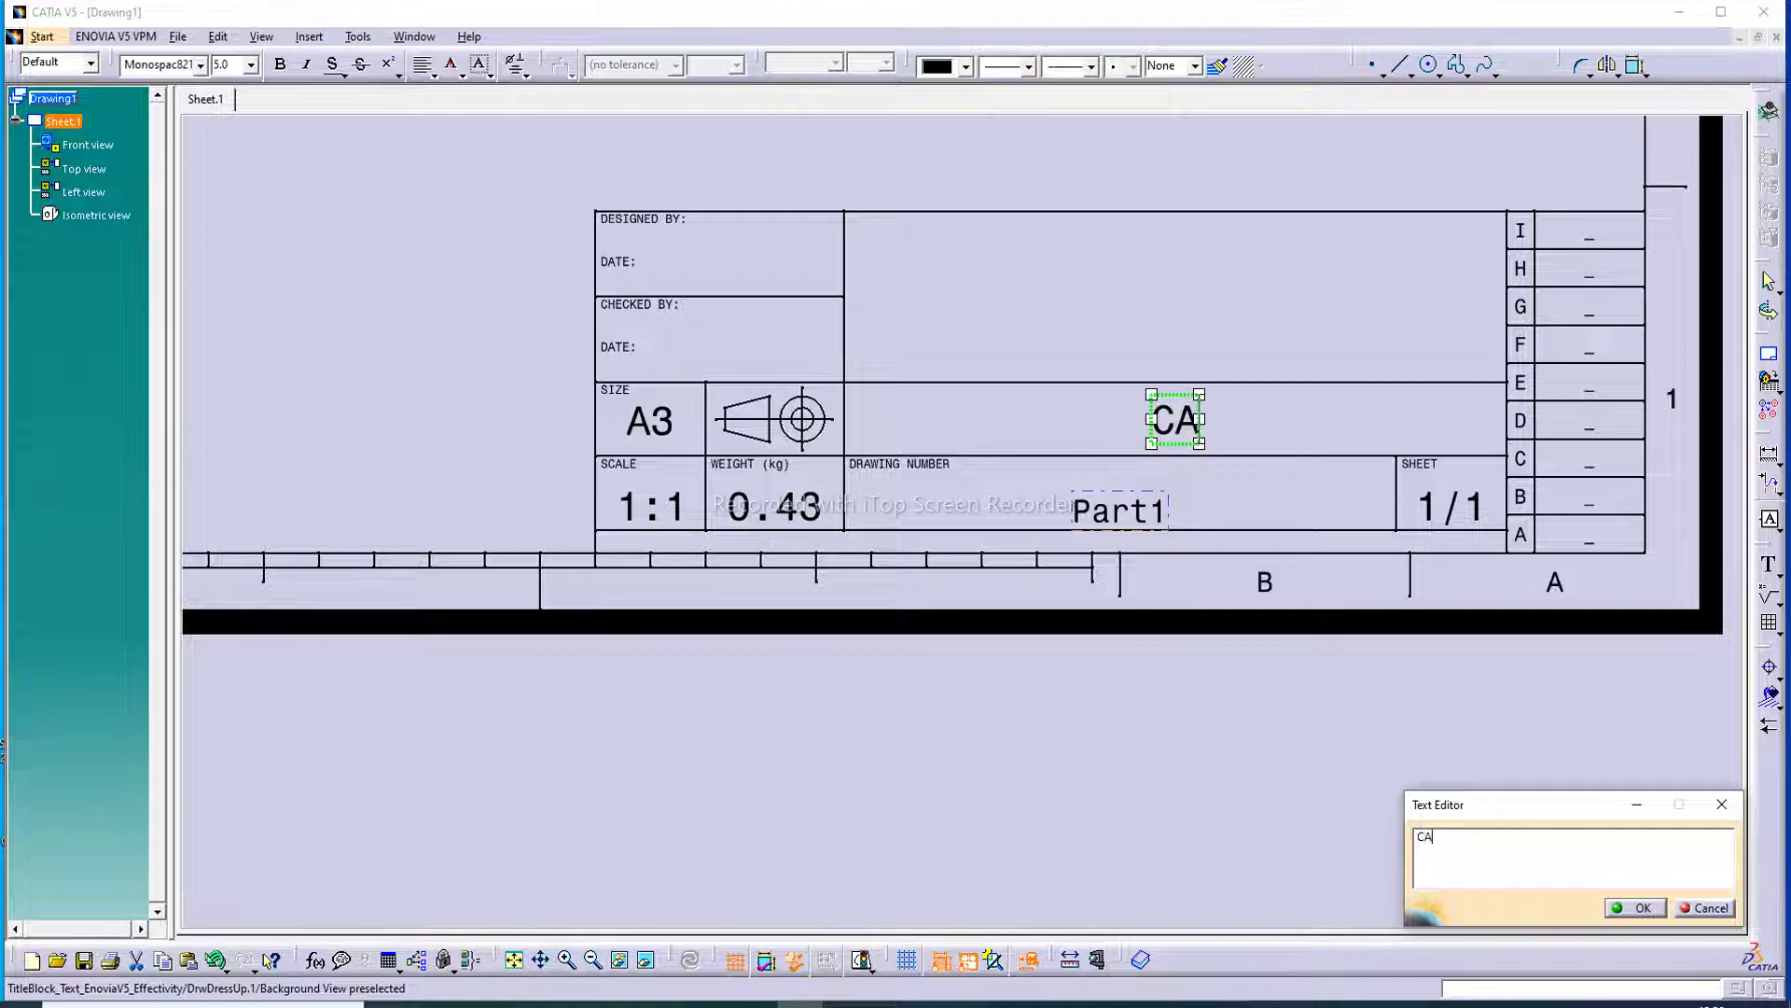
type("D,C")
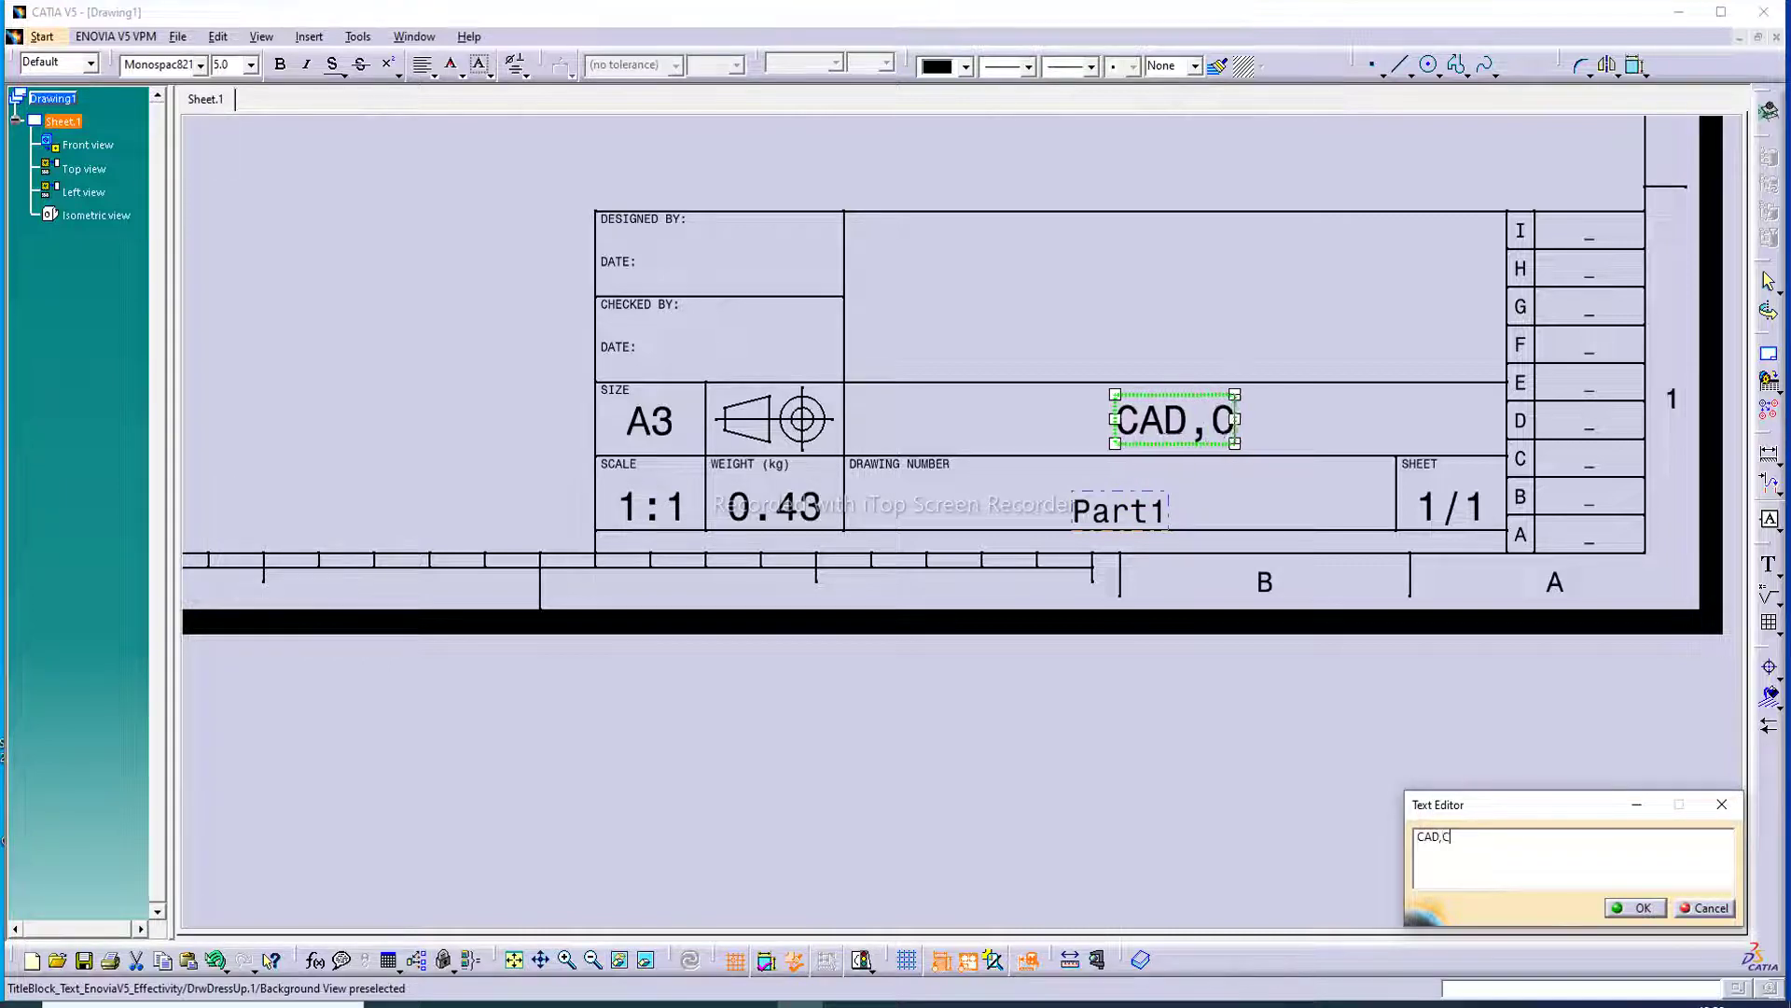
type("AE TUTORO")
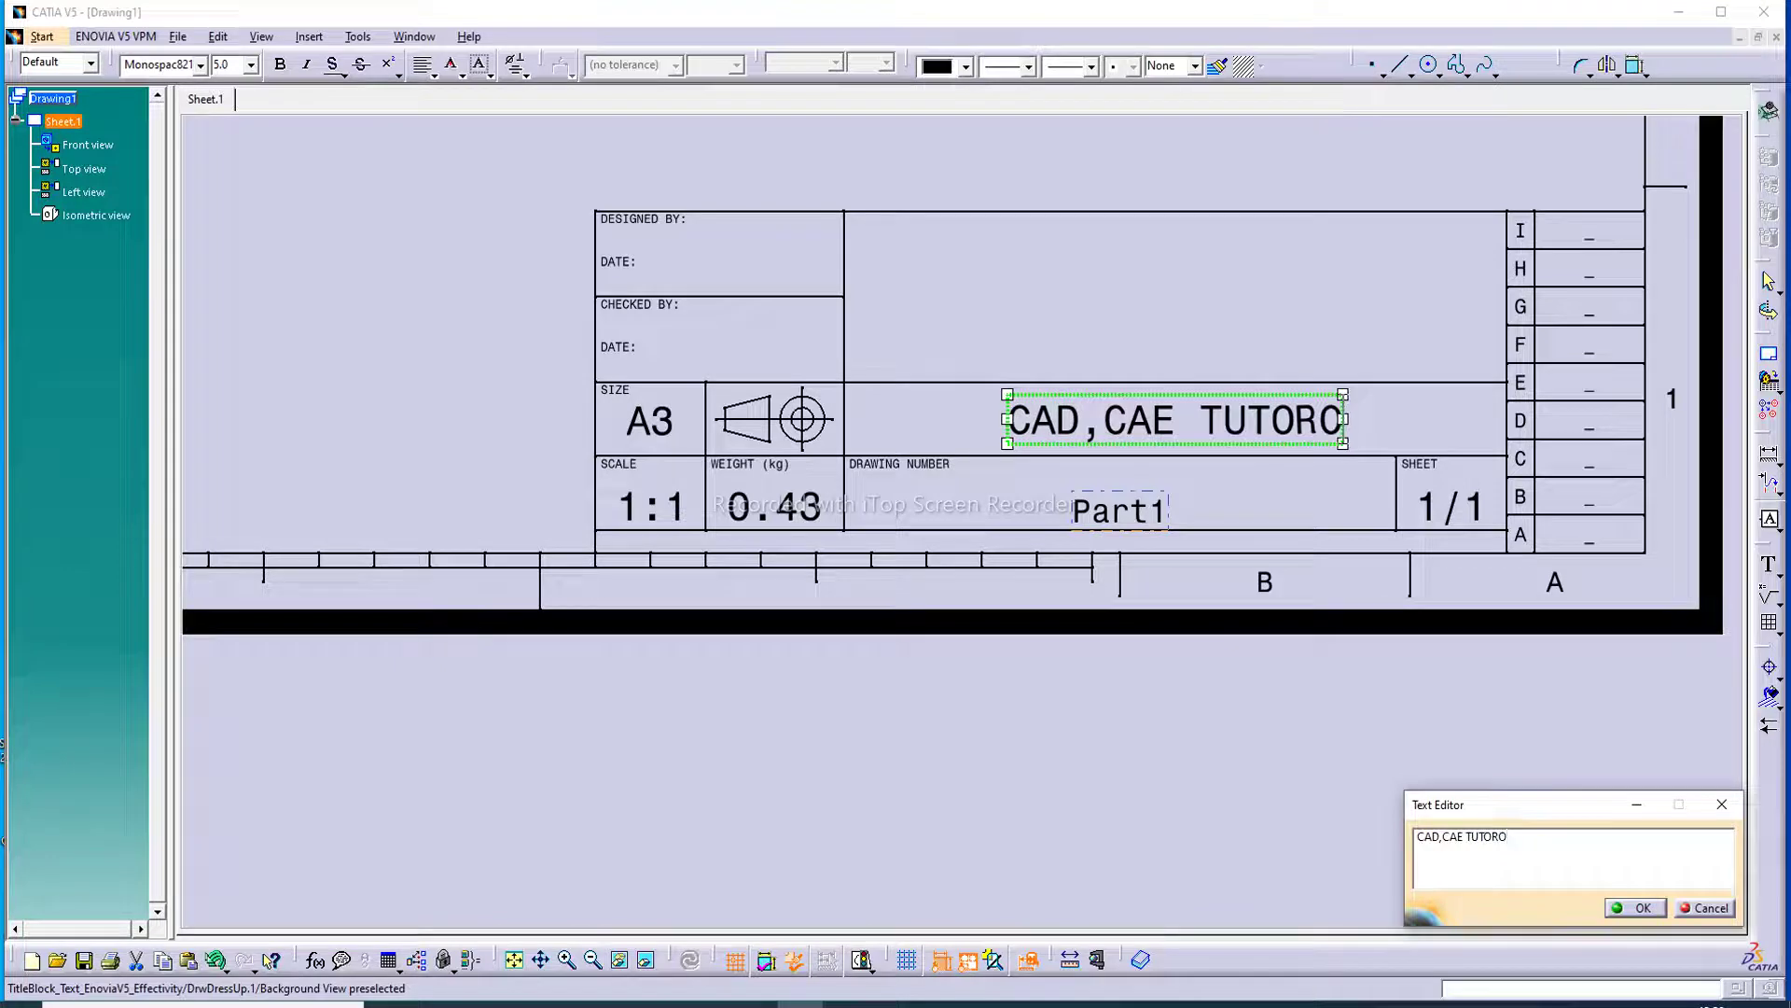
key("BackSpace")
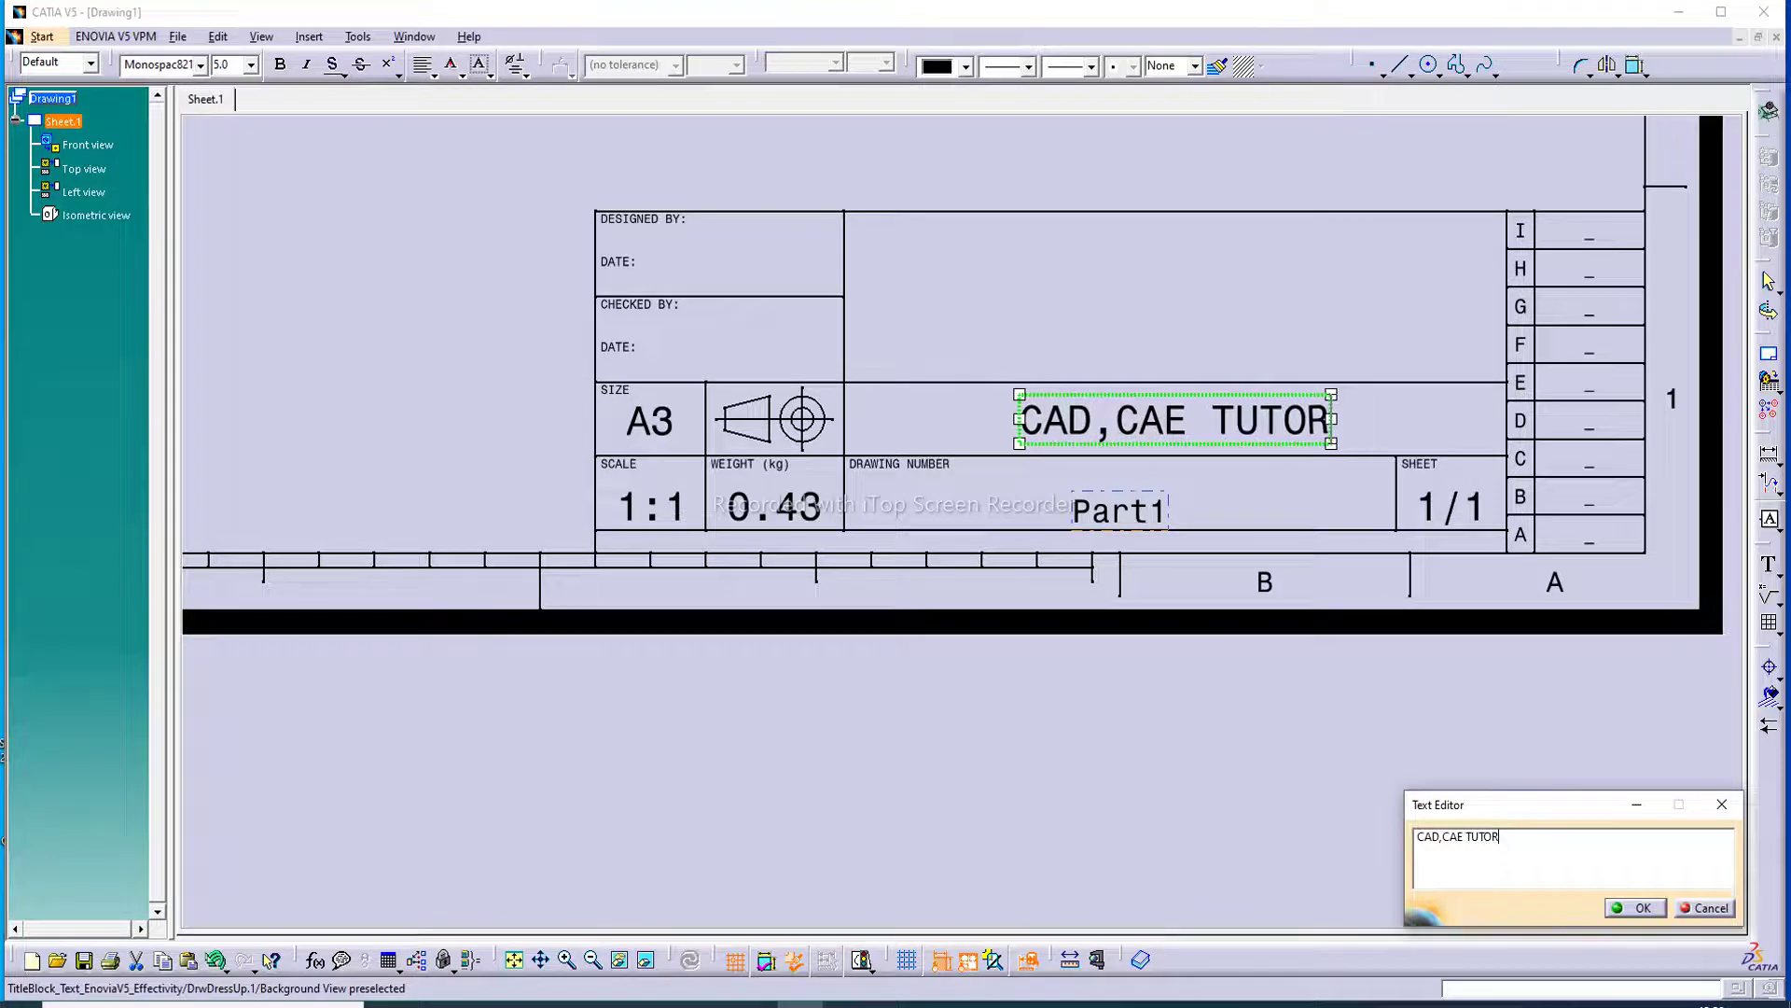
type("ILA")
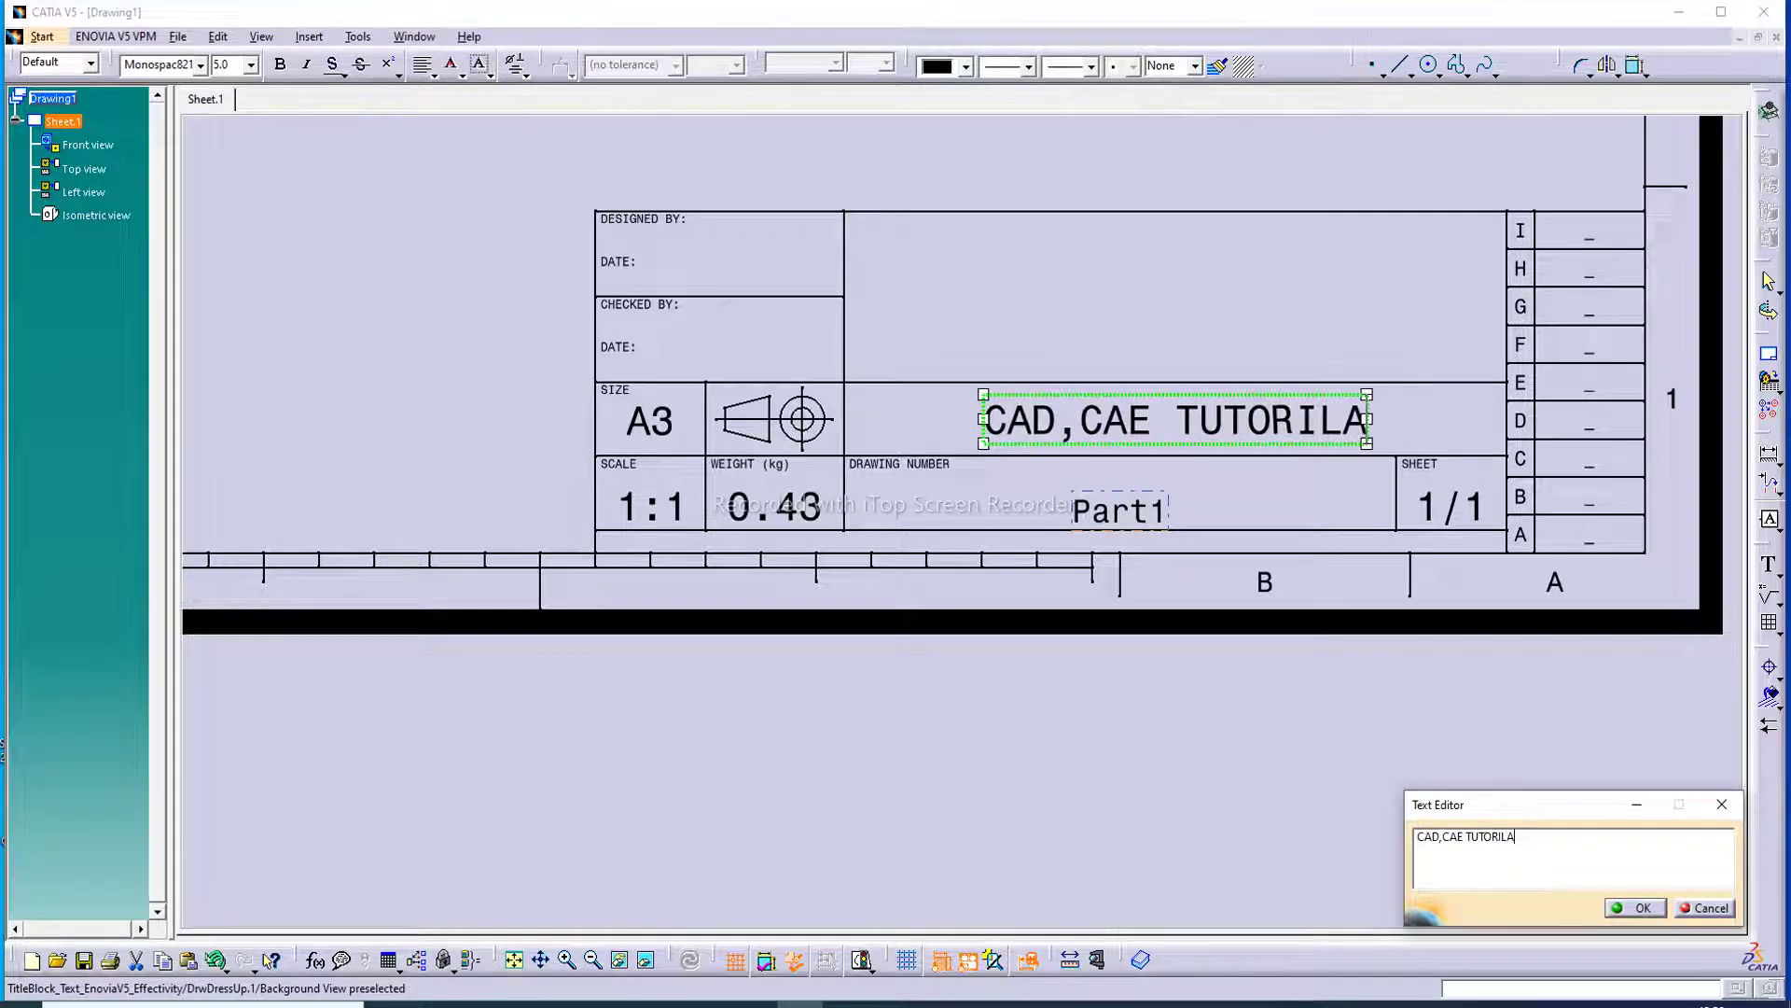
key("BackSpace")
key("BackSpace")
key("BackSpace")
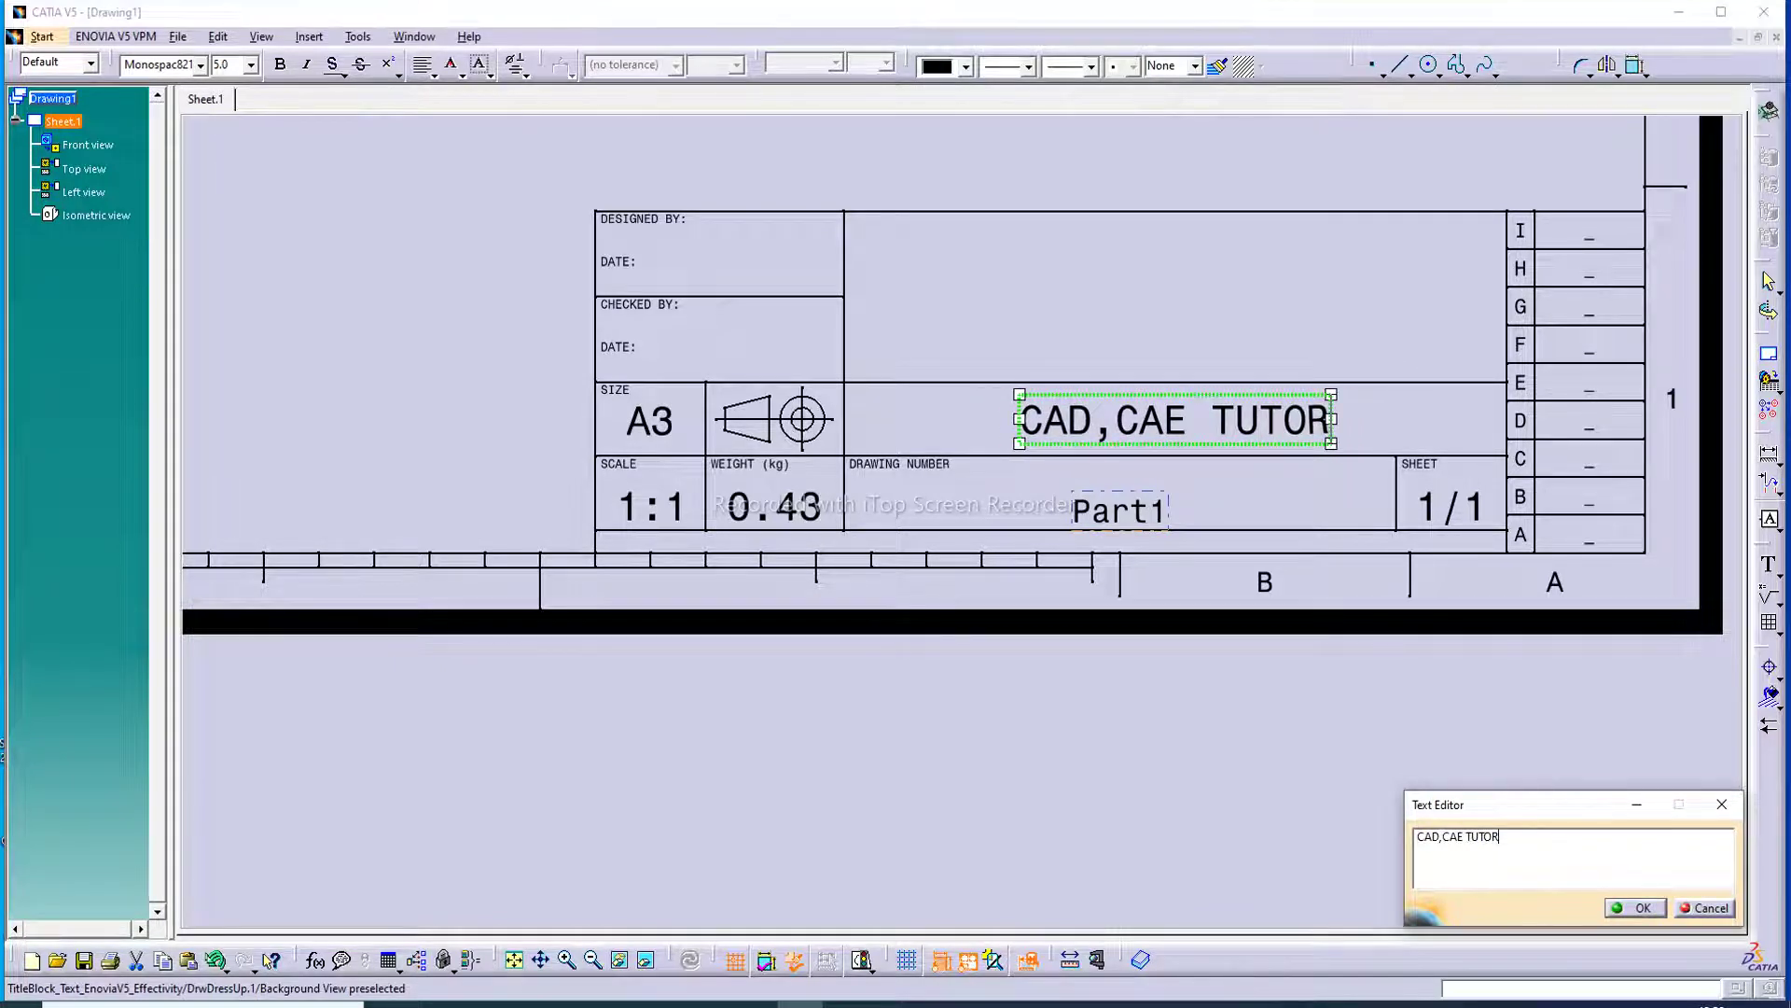
type("IAL")
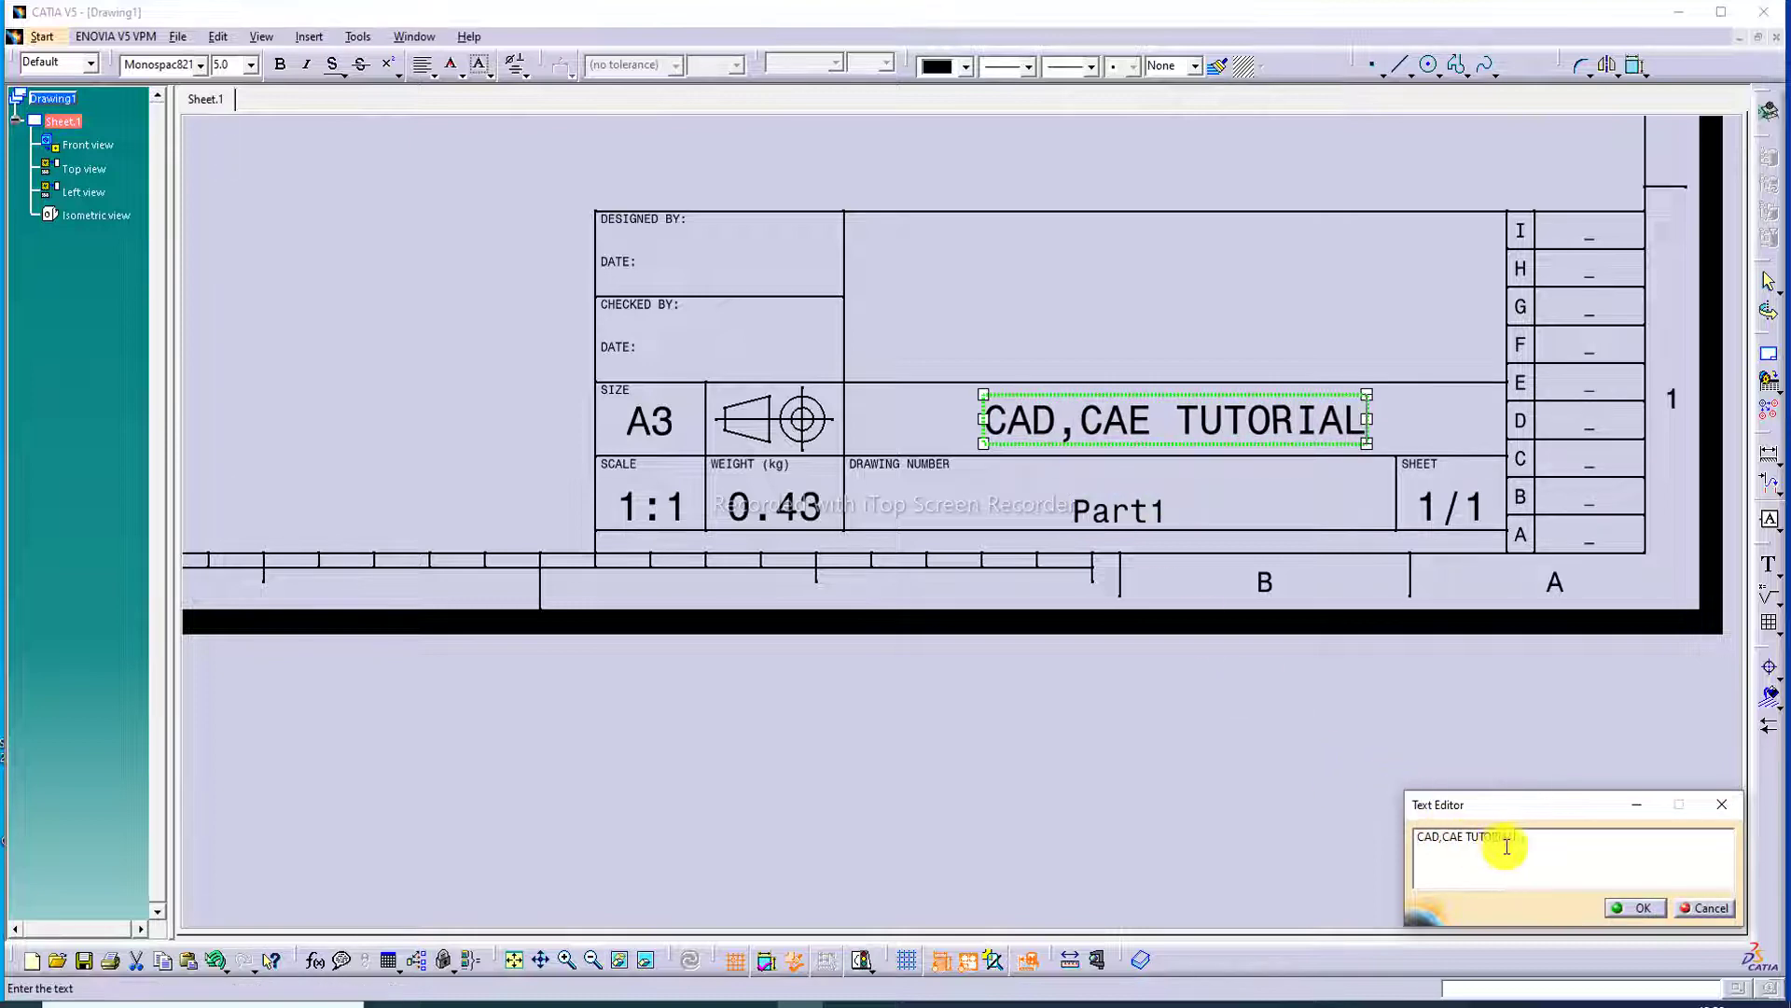
Step: Format the whole CAD,CAE TUTORIAL text as bold and red, and accept the text edit
left_click_drag(1526, 841, 1415, 837)
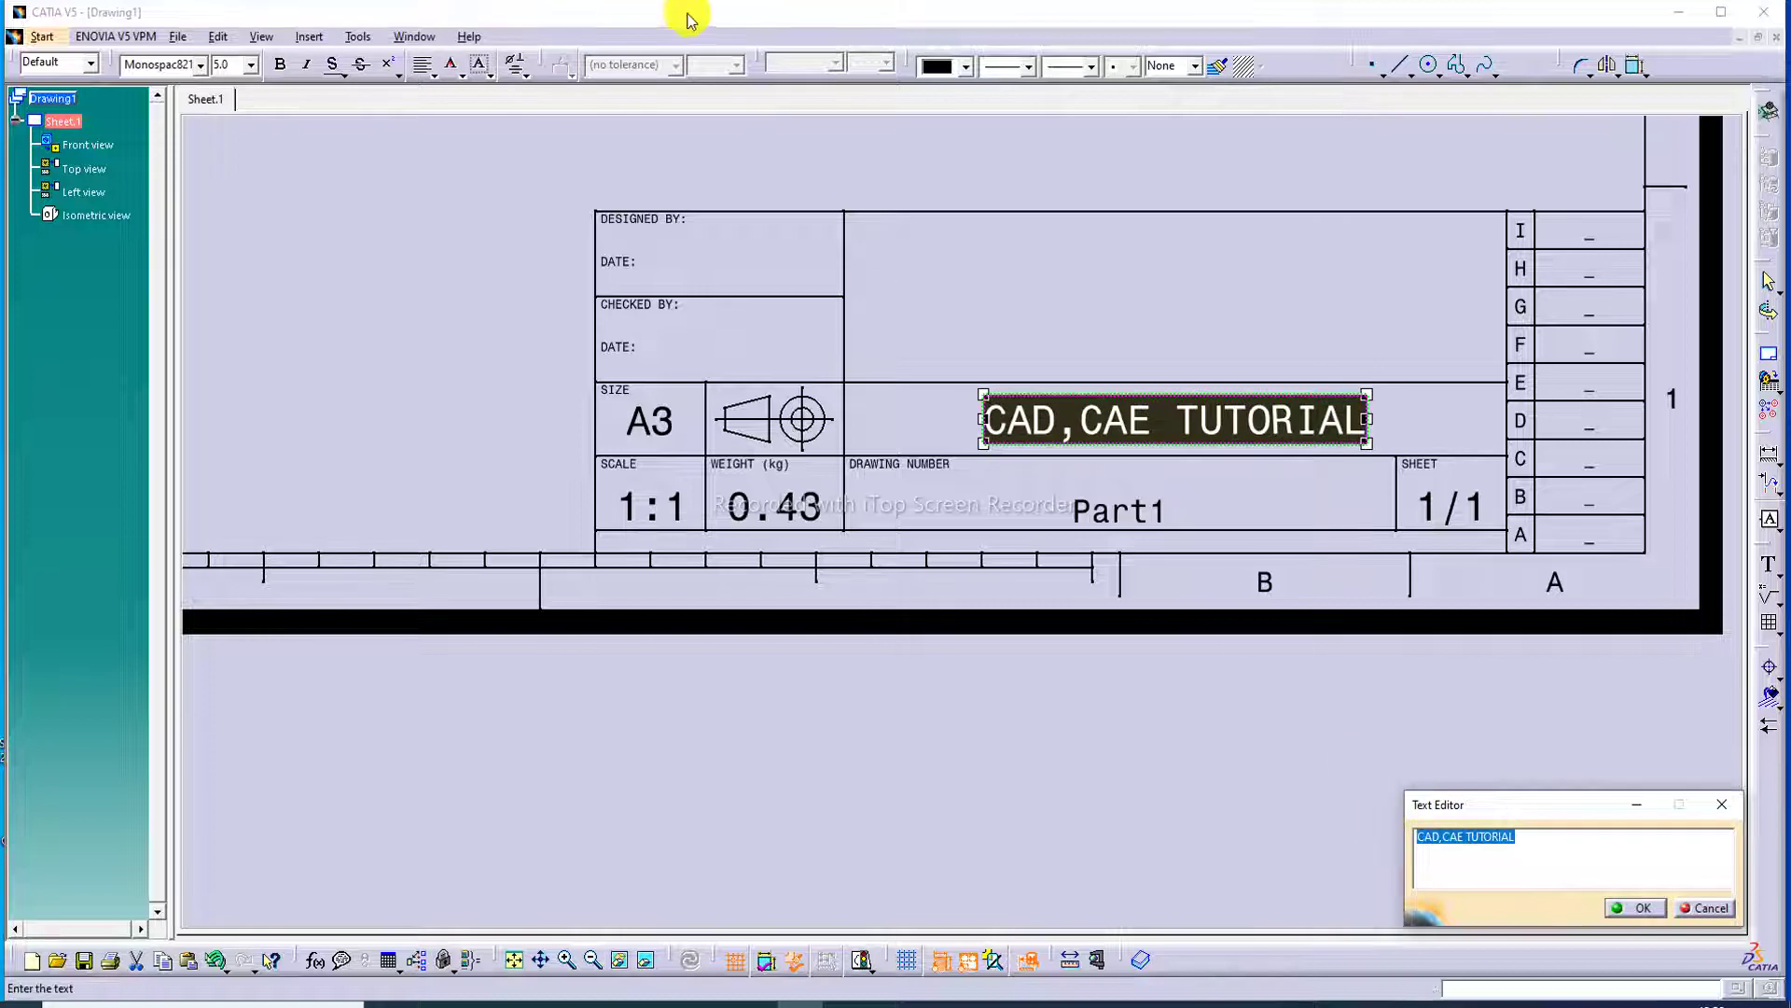
left_click(282, 65)
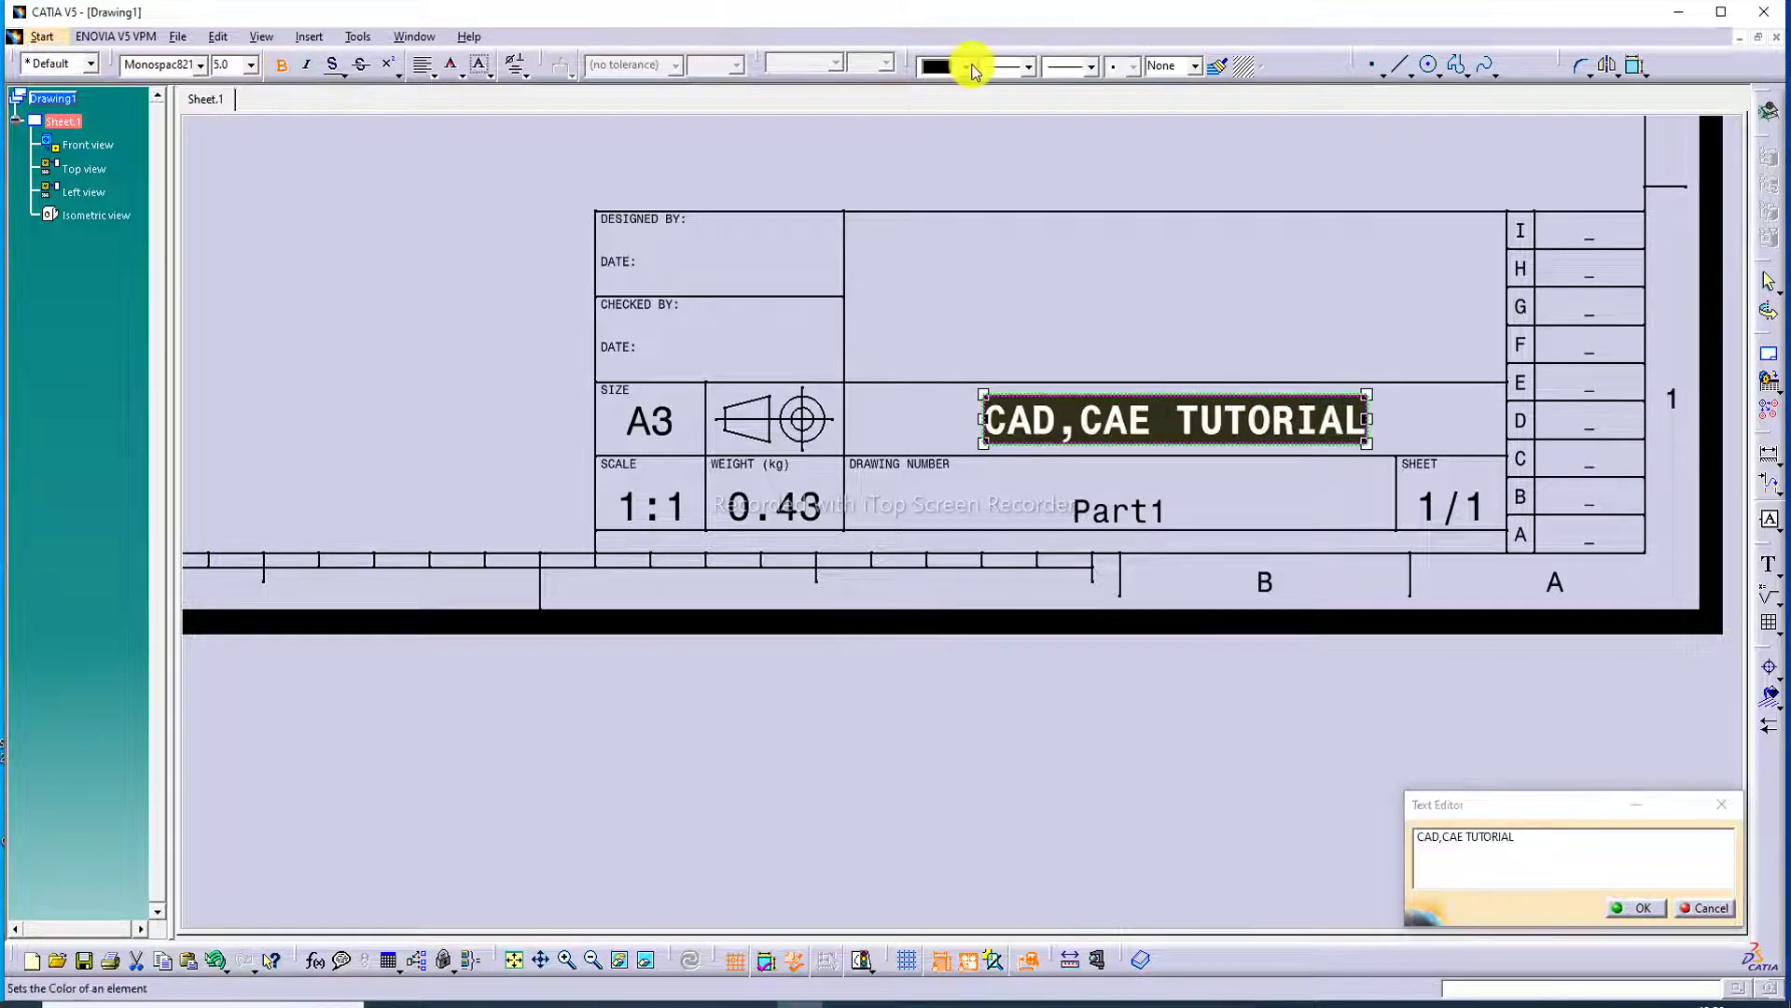
left_click(968, 68)
left_click(955, 154)
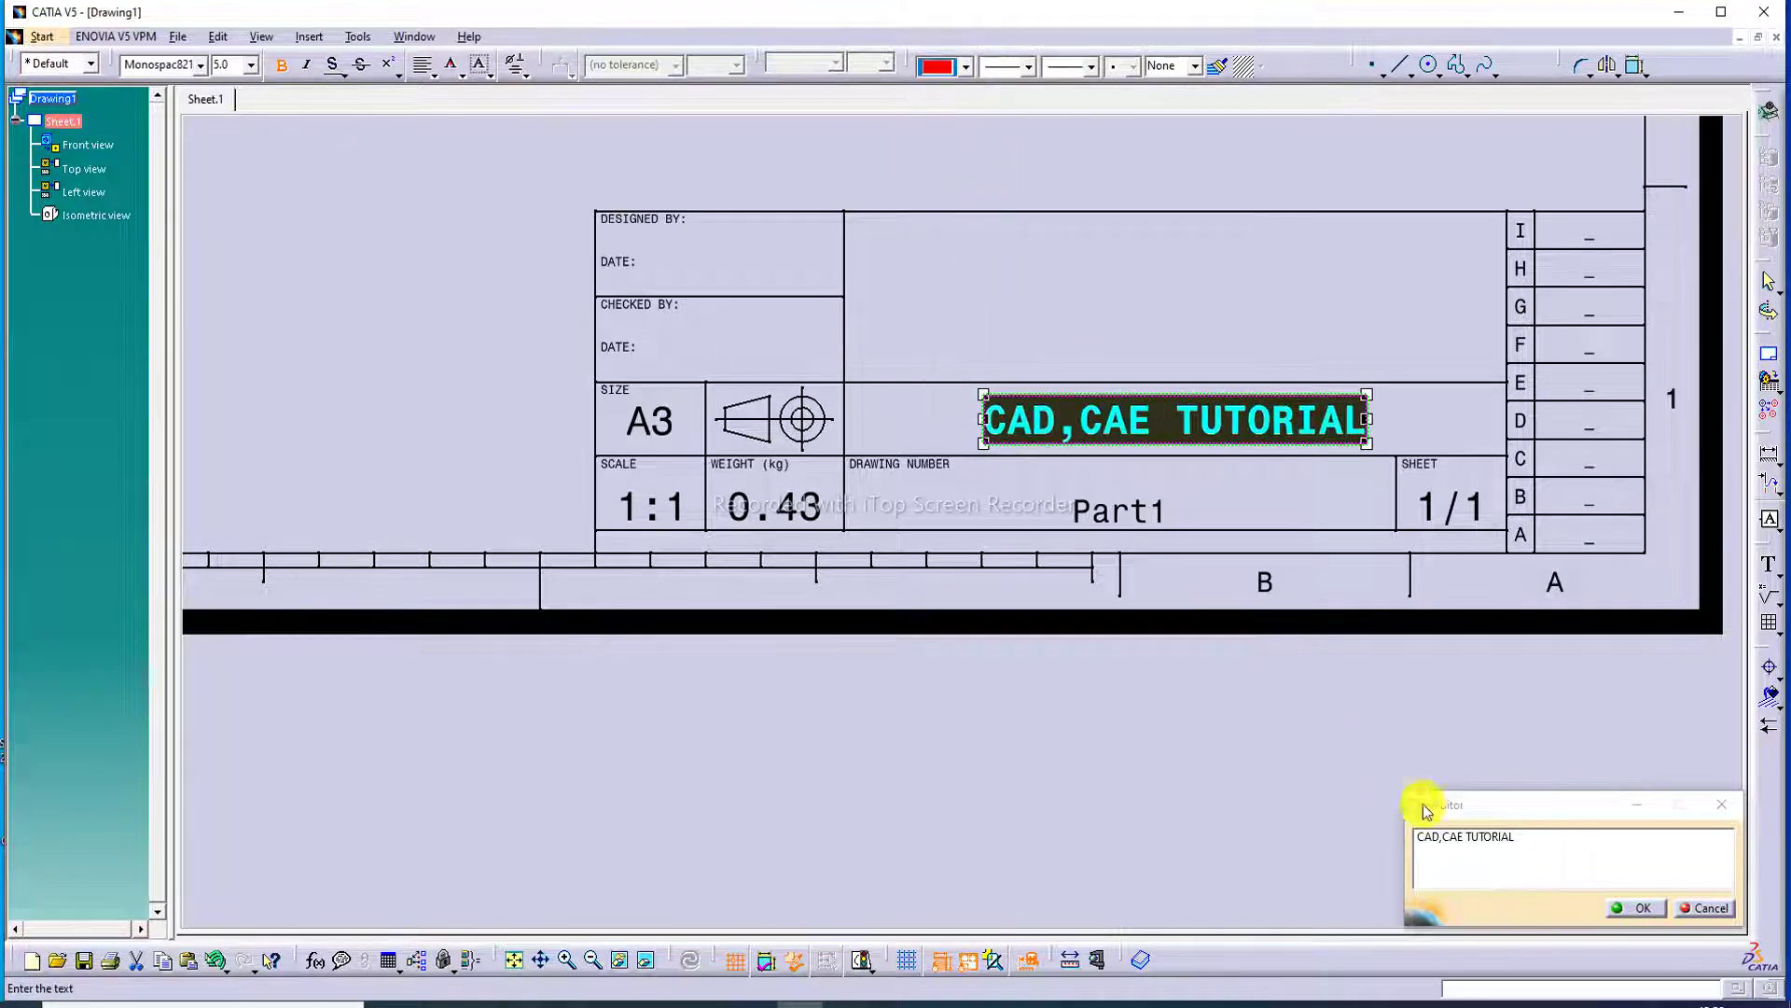
left_click(1637, 908)
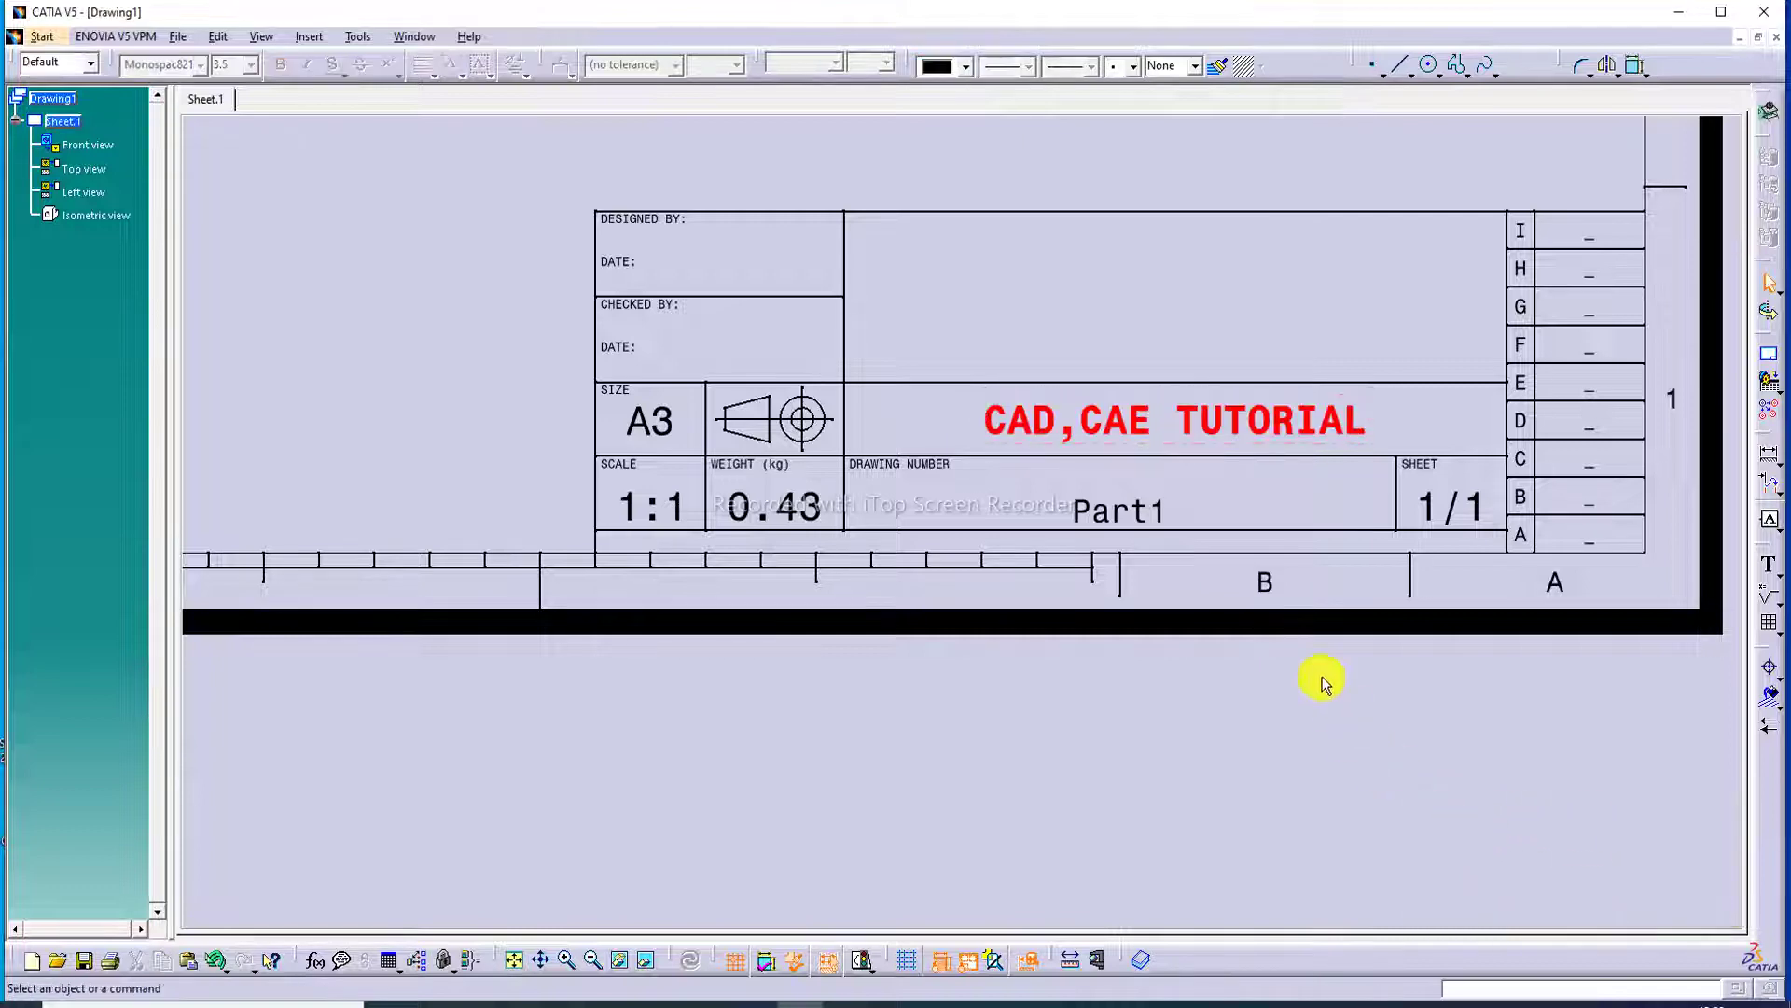
Step: Replace the drawing number text in the title block with PARTS-3
double_click(1148, 511)
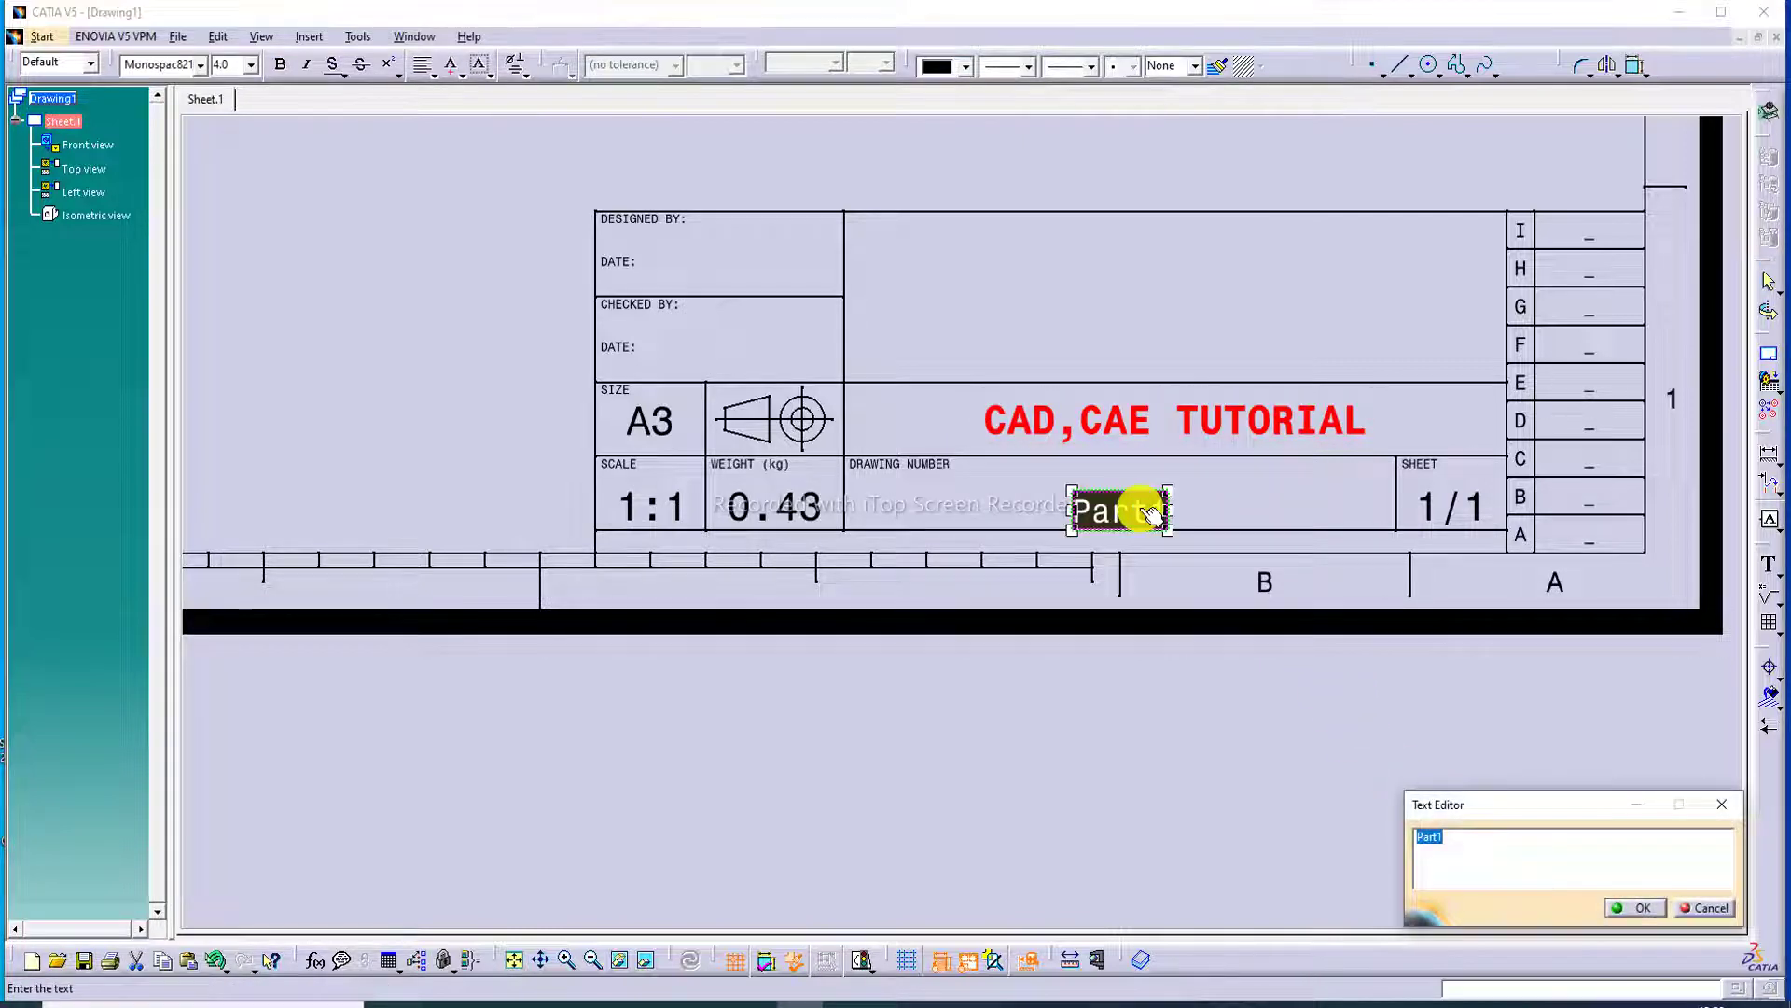
key("BackSpace")
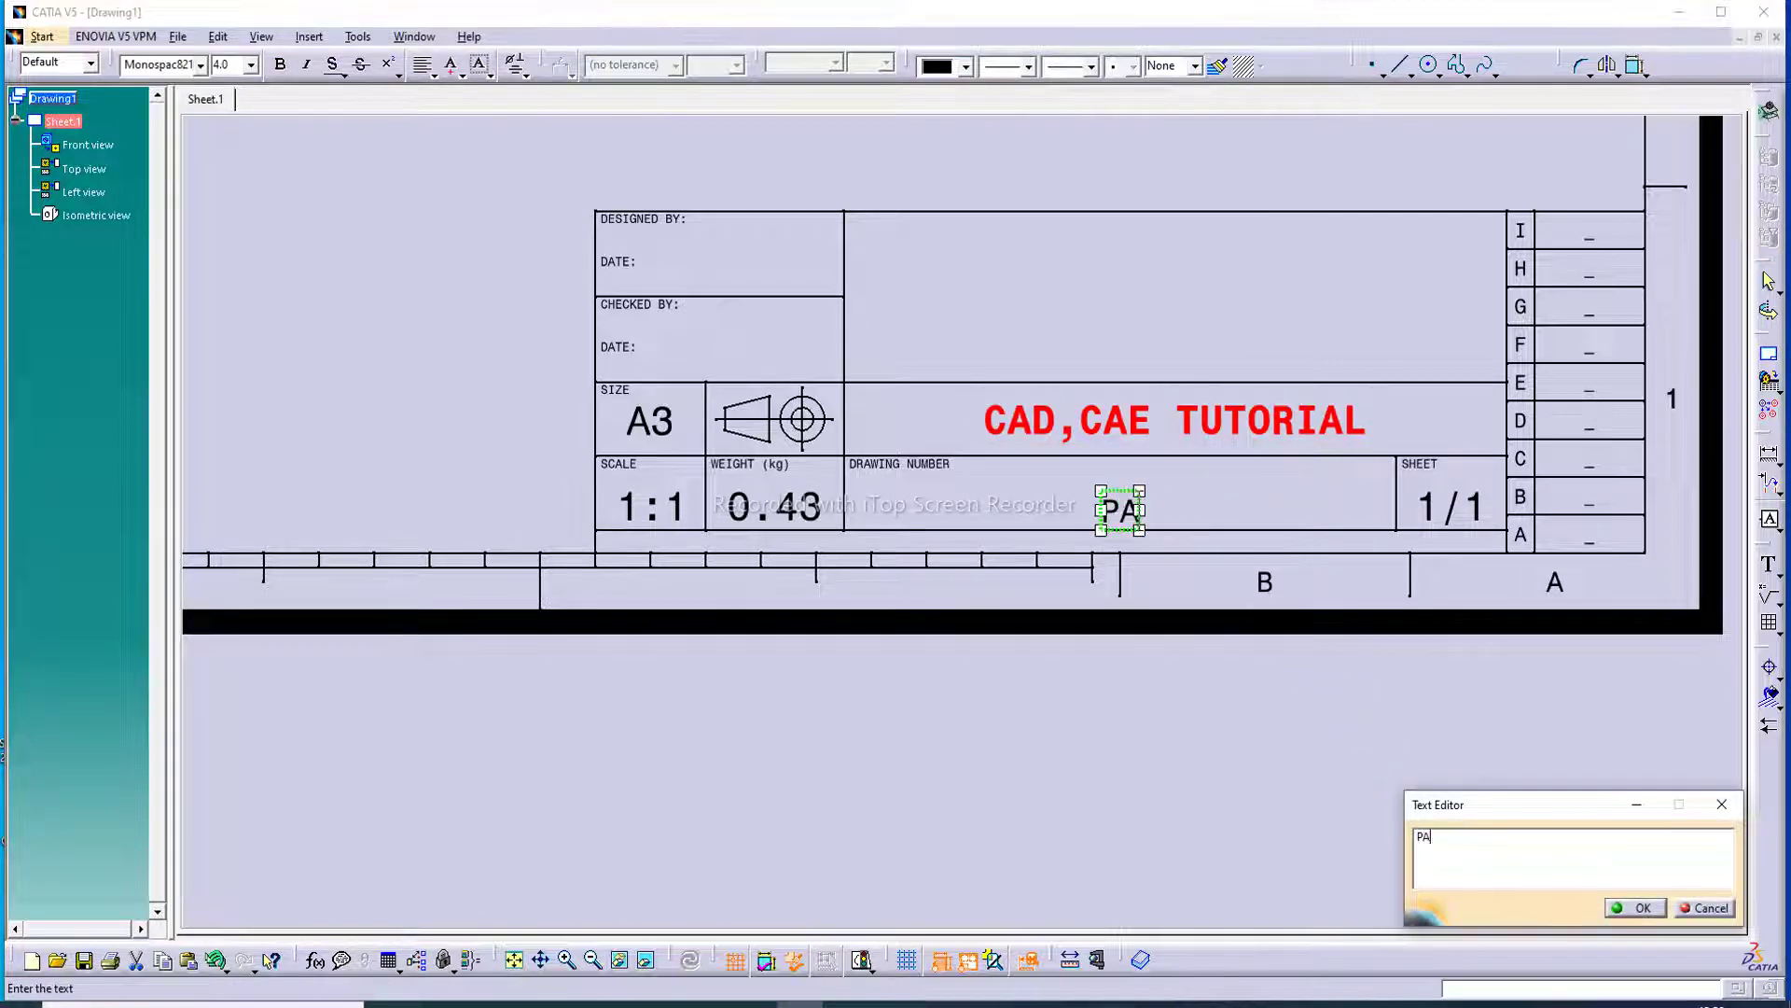
type("PARTS")
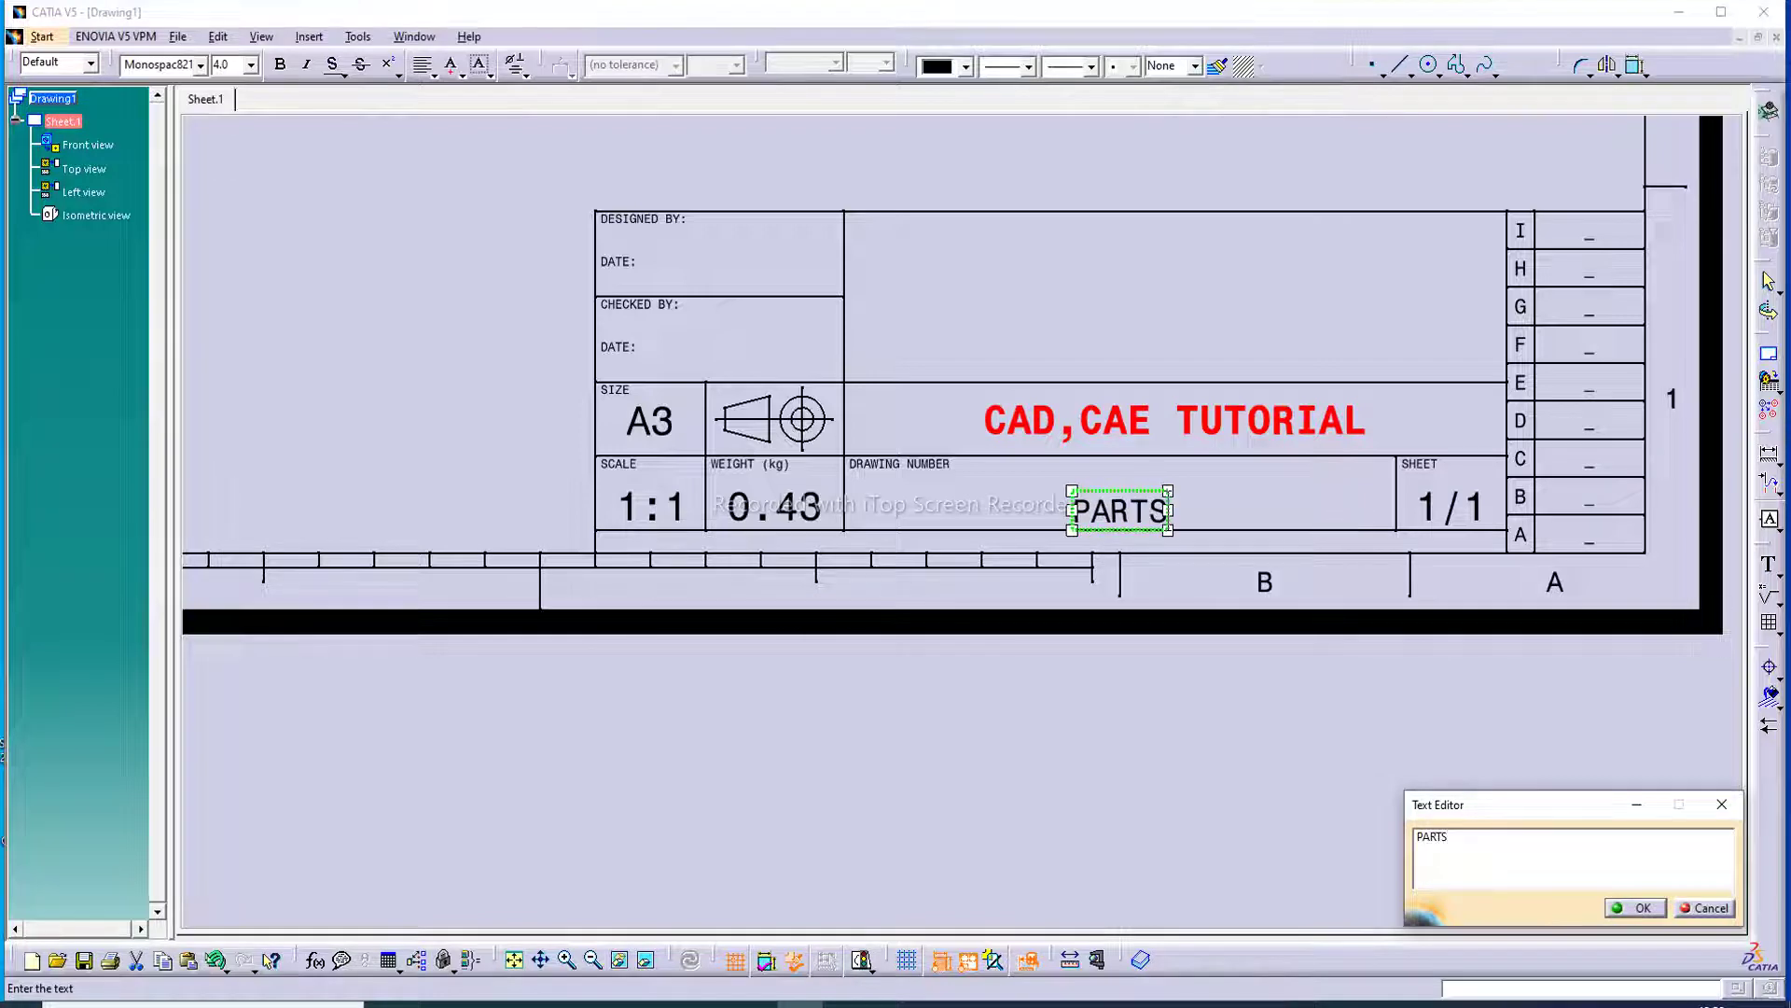
type("-3")
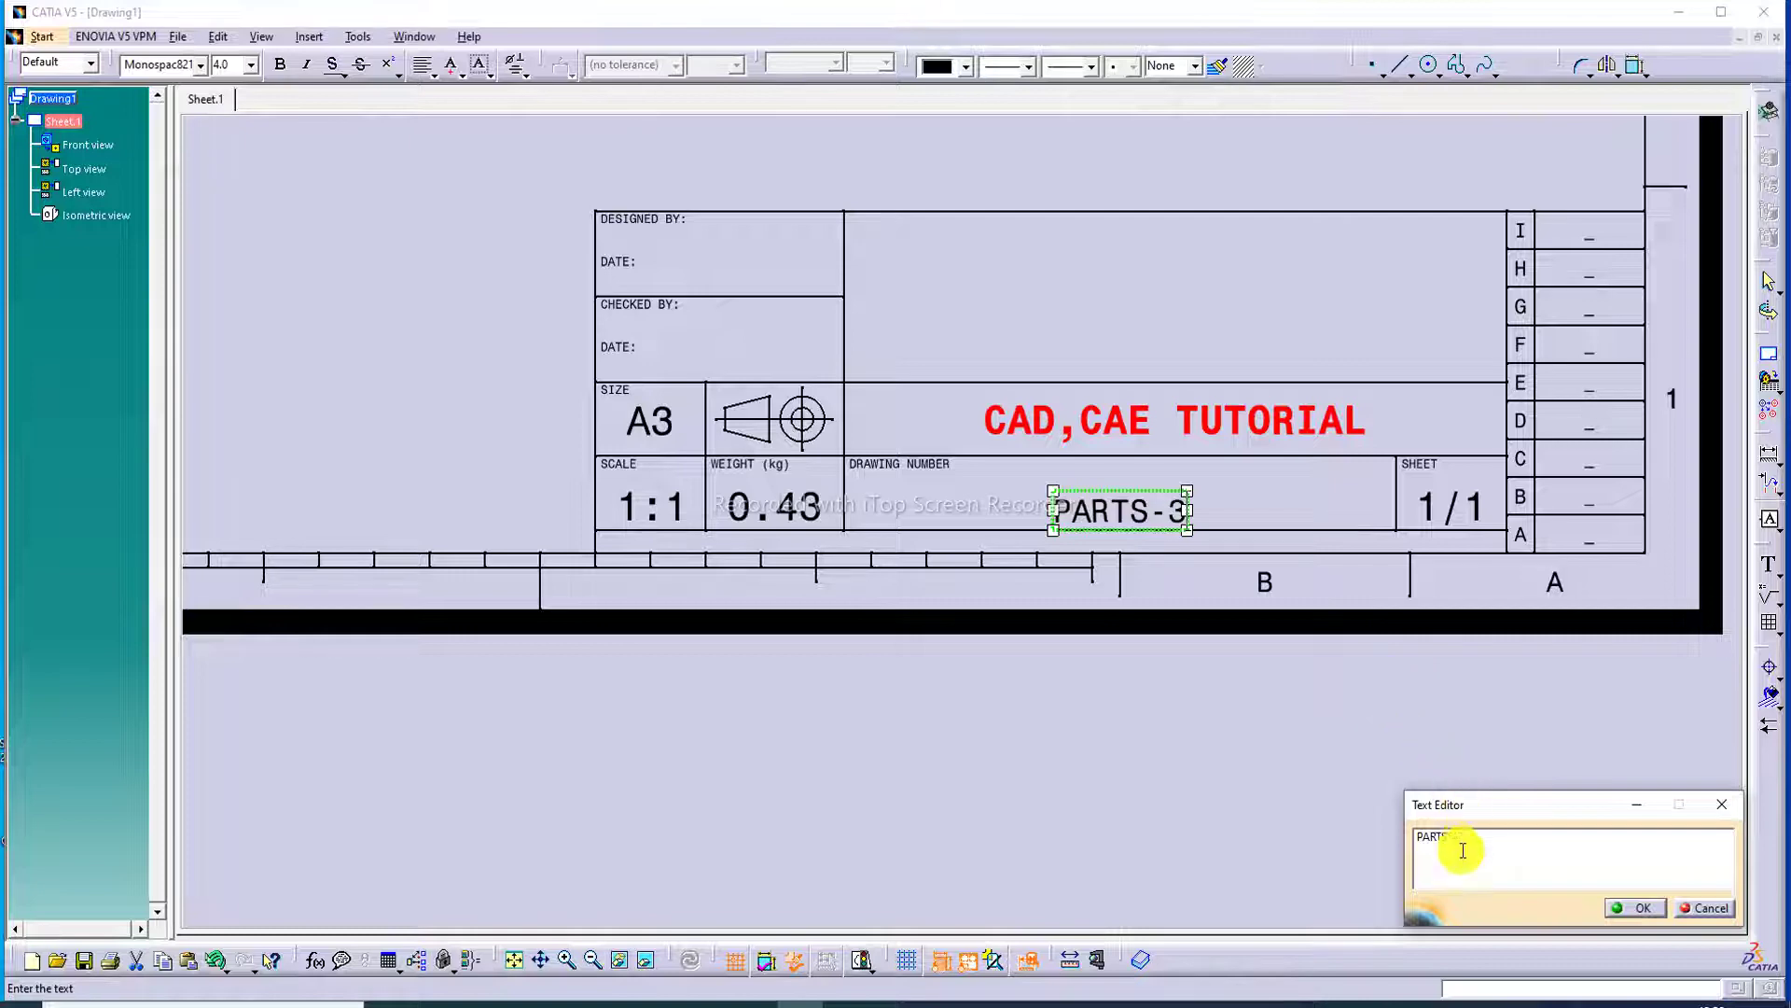
Step: Format the whole PARTS-3 text as bold, 5.0 mm high and blue, and accept the text edit
left_click_drag(1457, 839, 1387, 838)
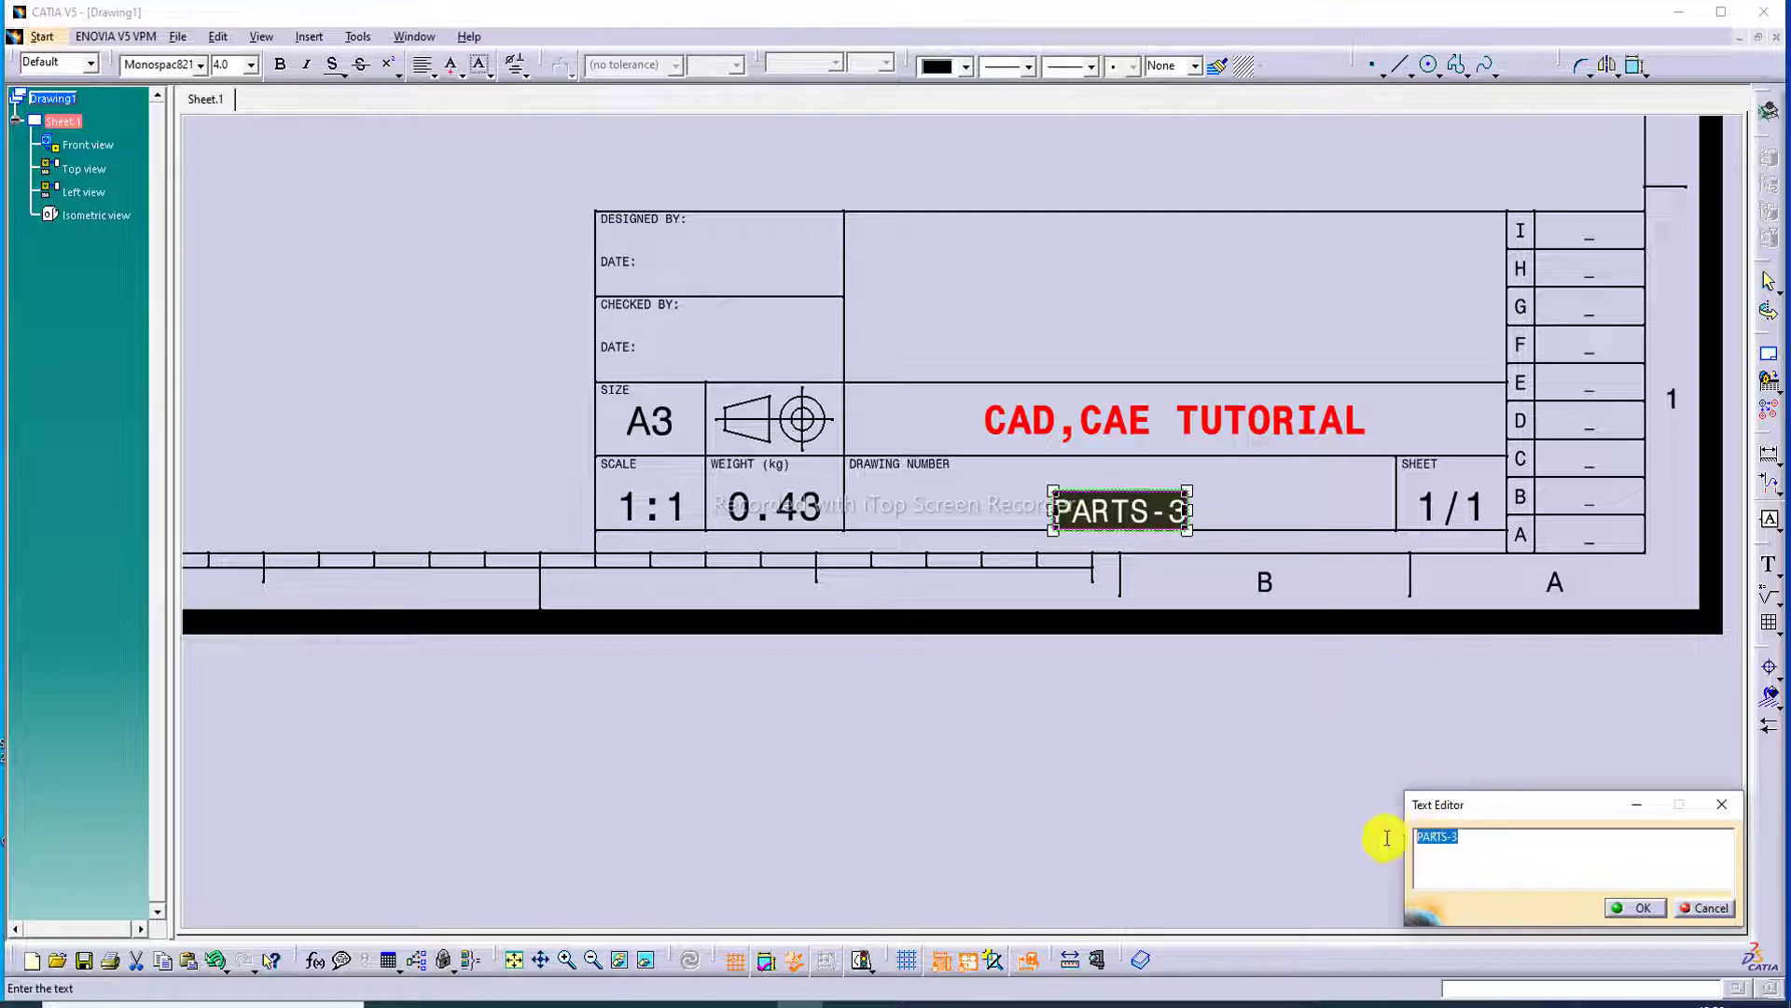
left_click(233, 65)
left_click(251, 64)
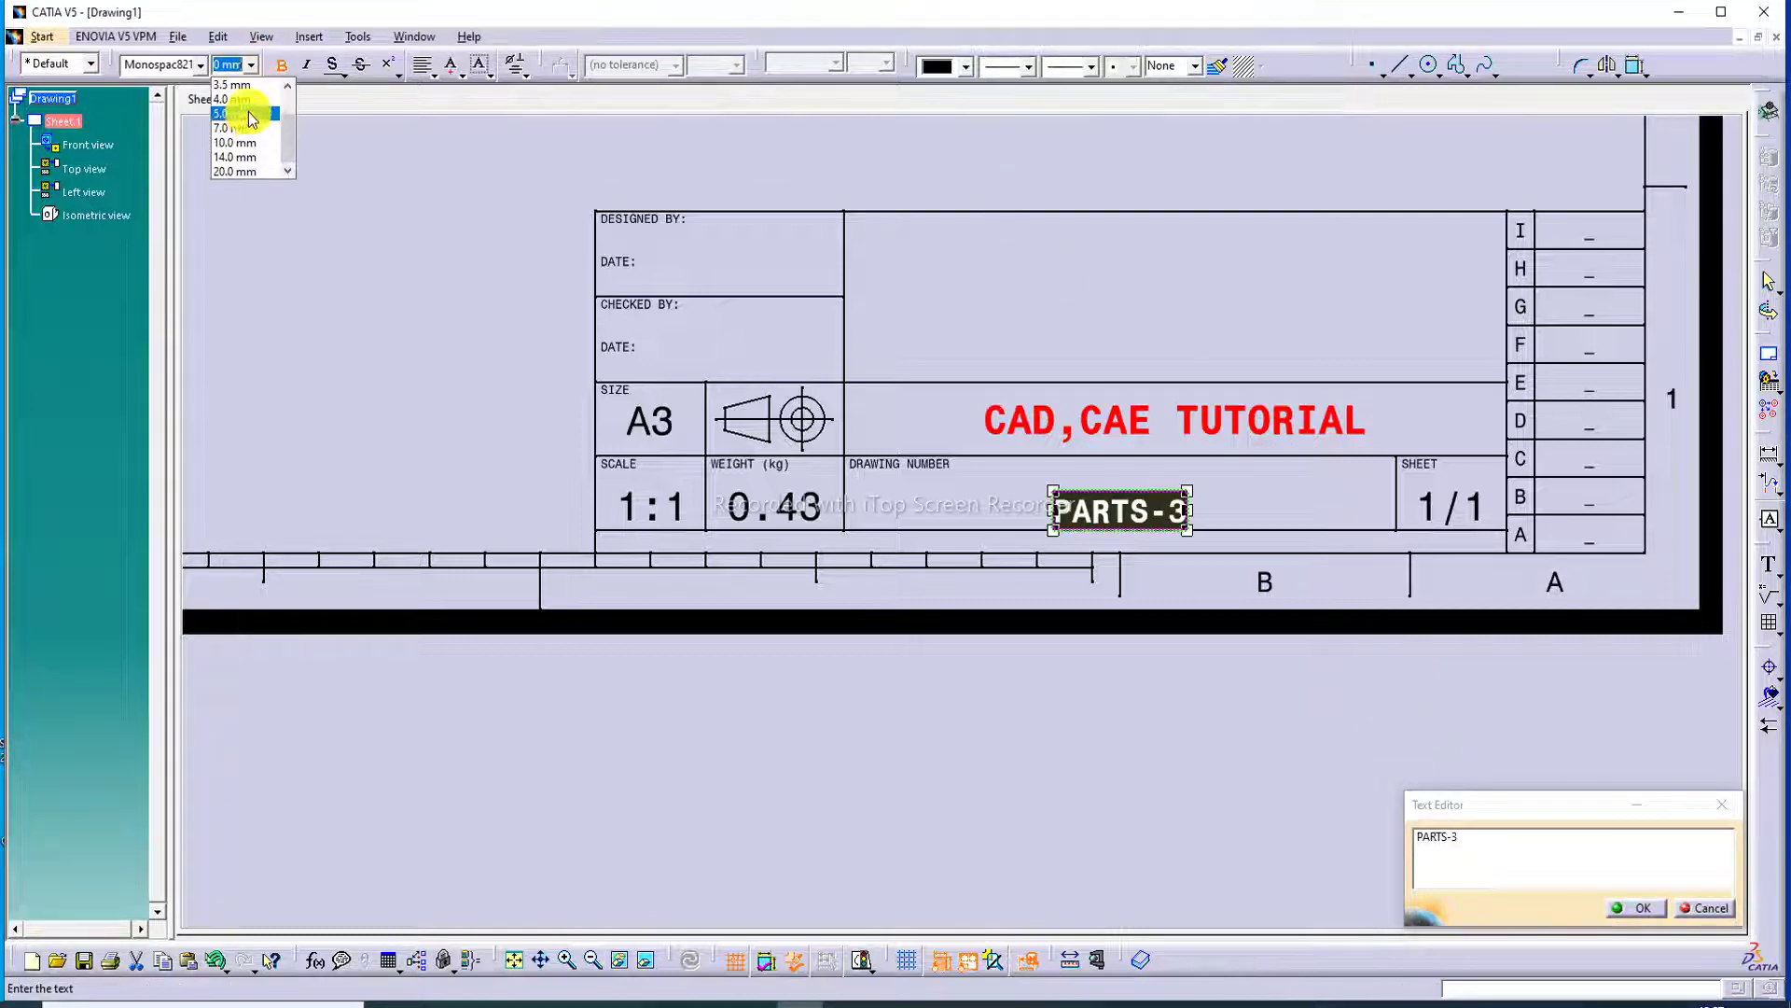
left_click(248, 114)
left_click(965, 67)
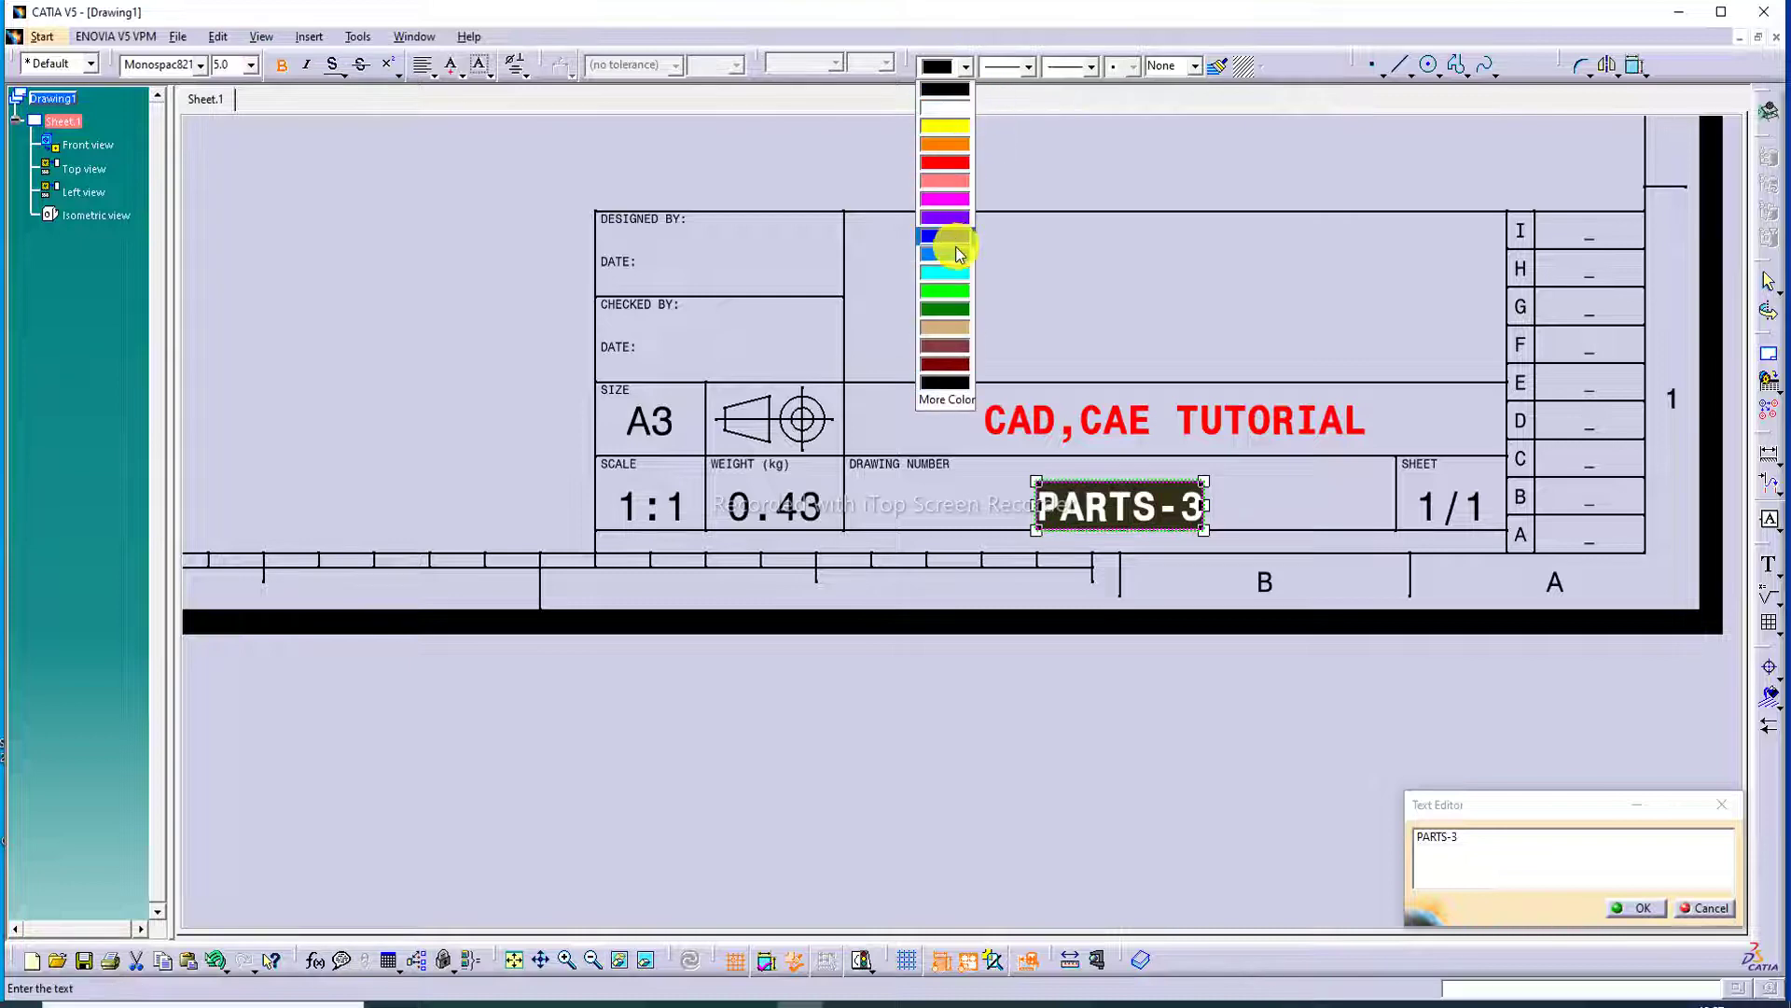
left_click(947, 173)
left_click(1637, 907)
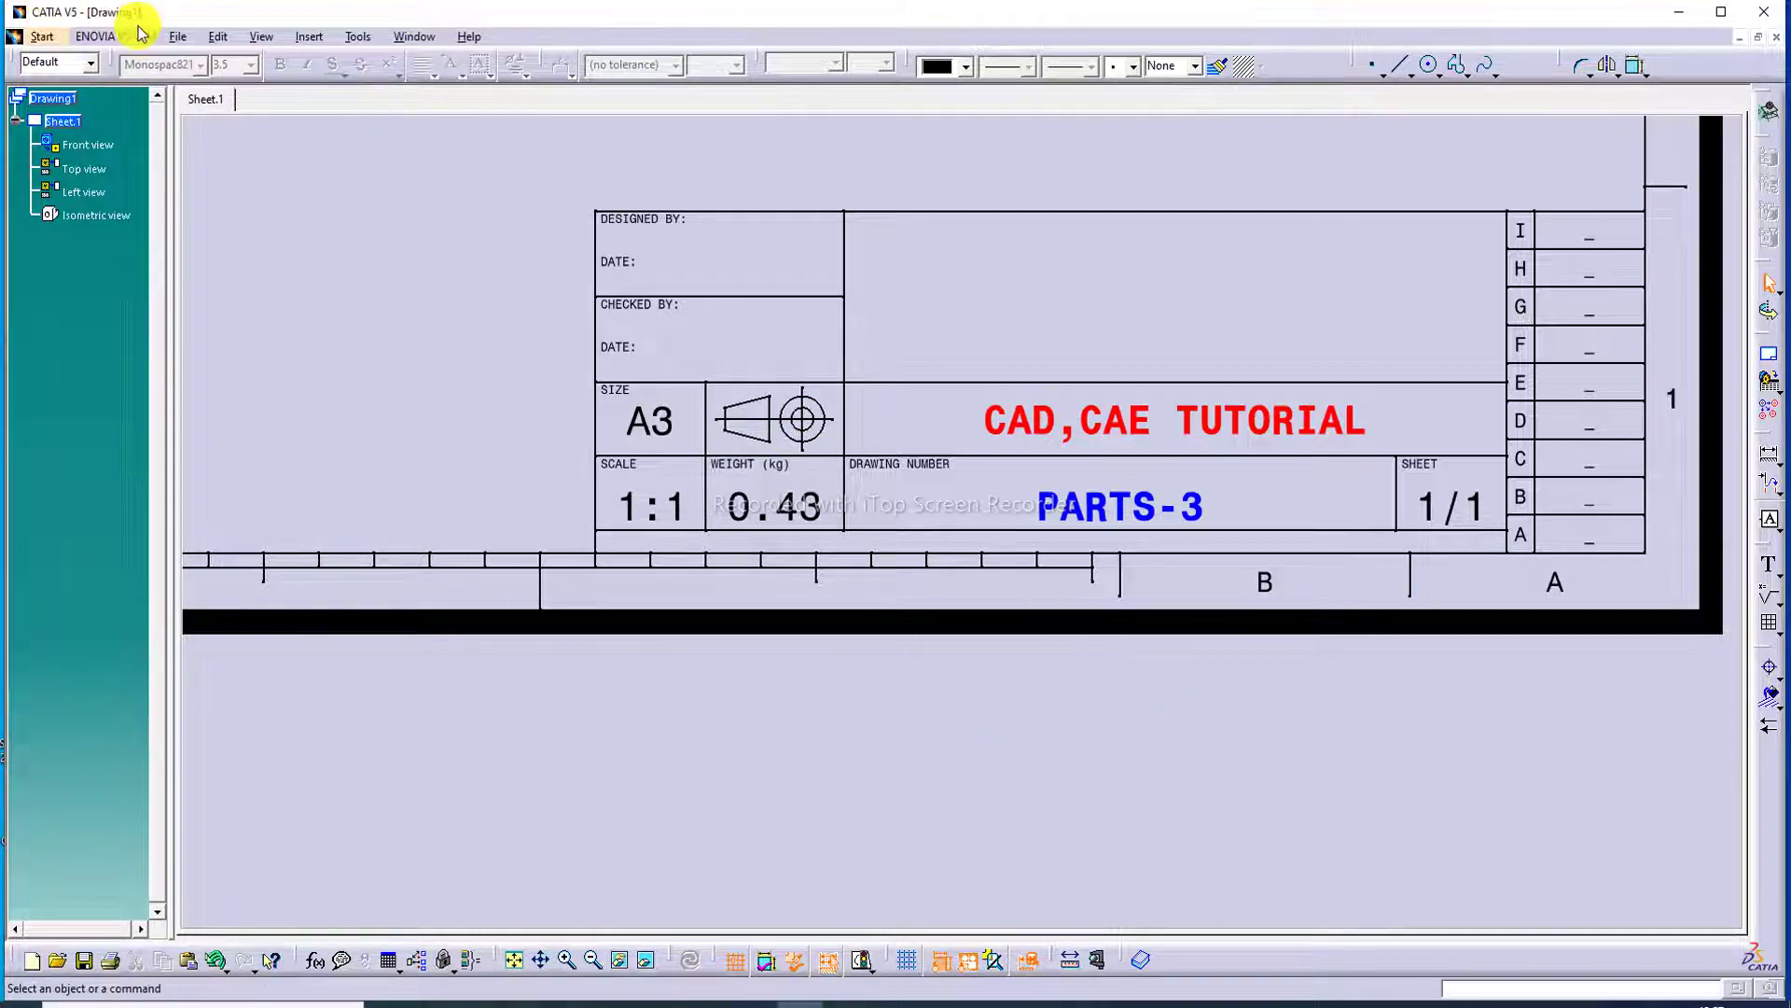
Step: Return from the sheet background to the working views, fit the whole sheet, and shift the front view slightly down and right
left_click(216, 40)
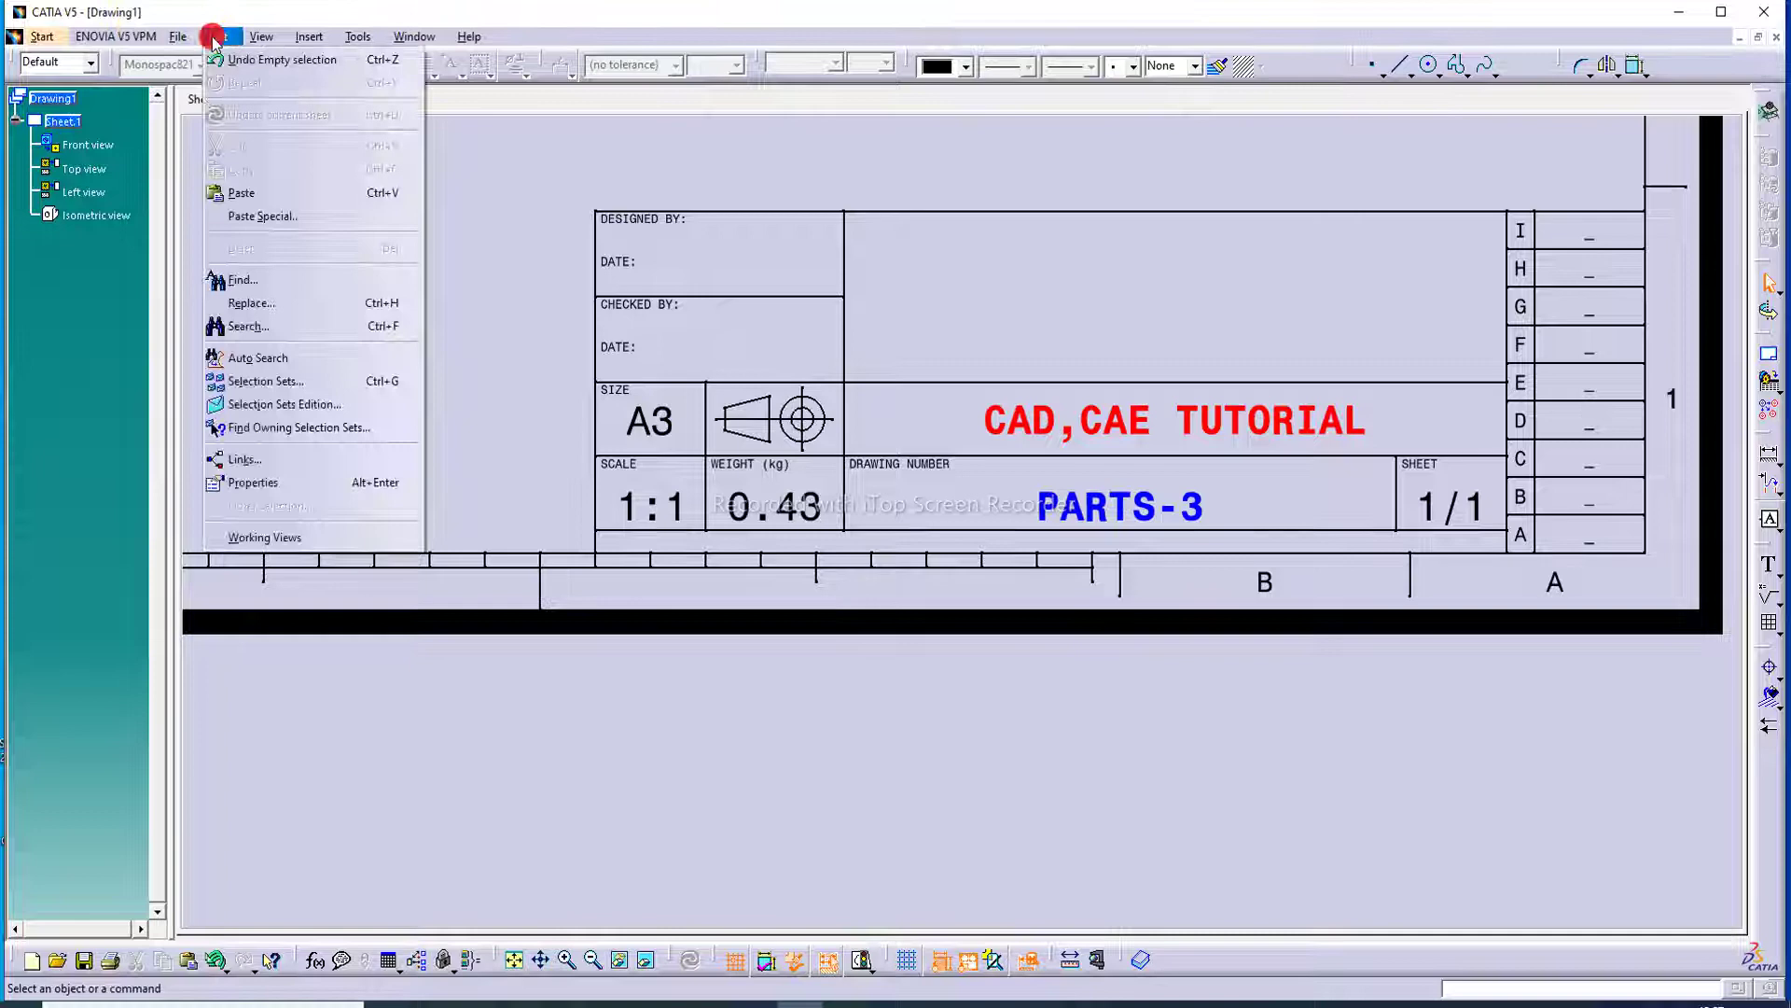
left_click(302, 537)
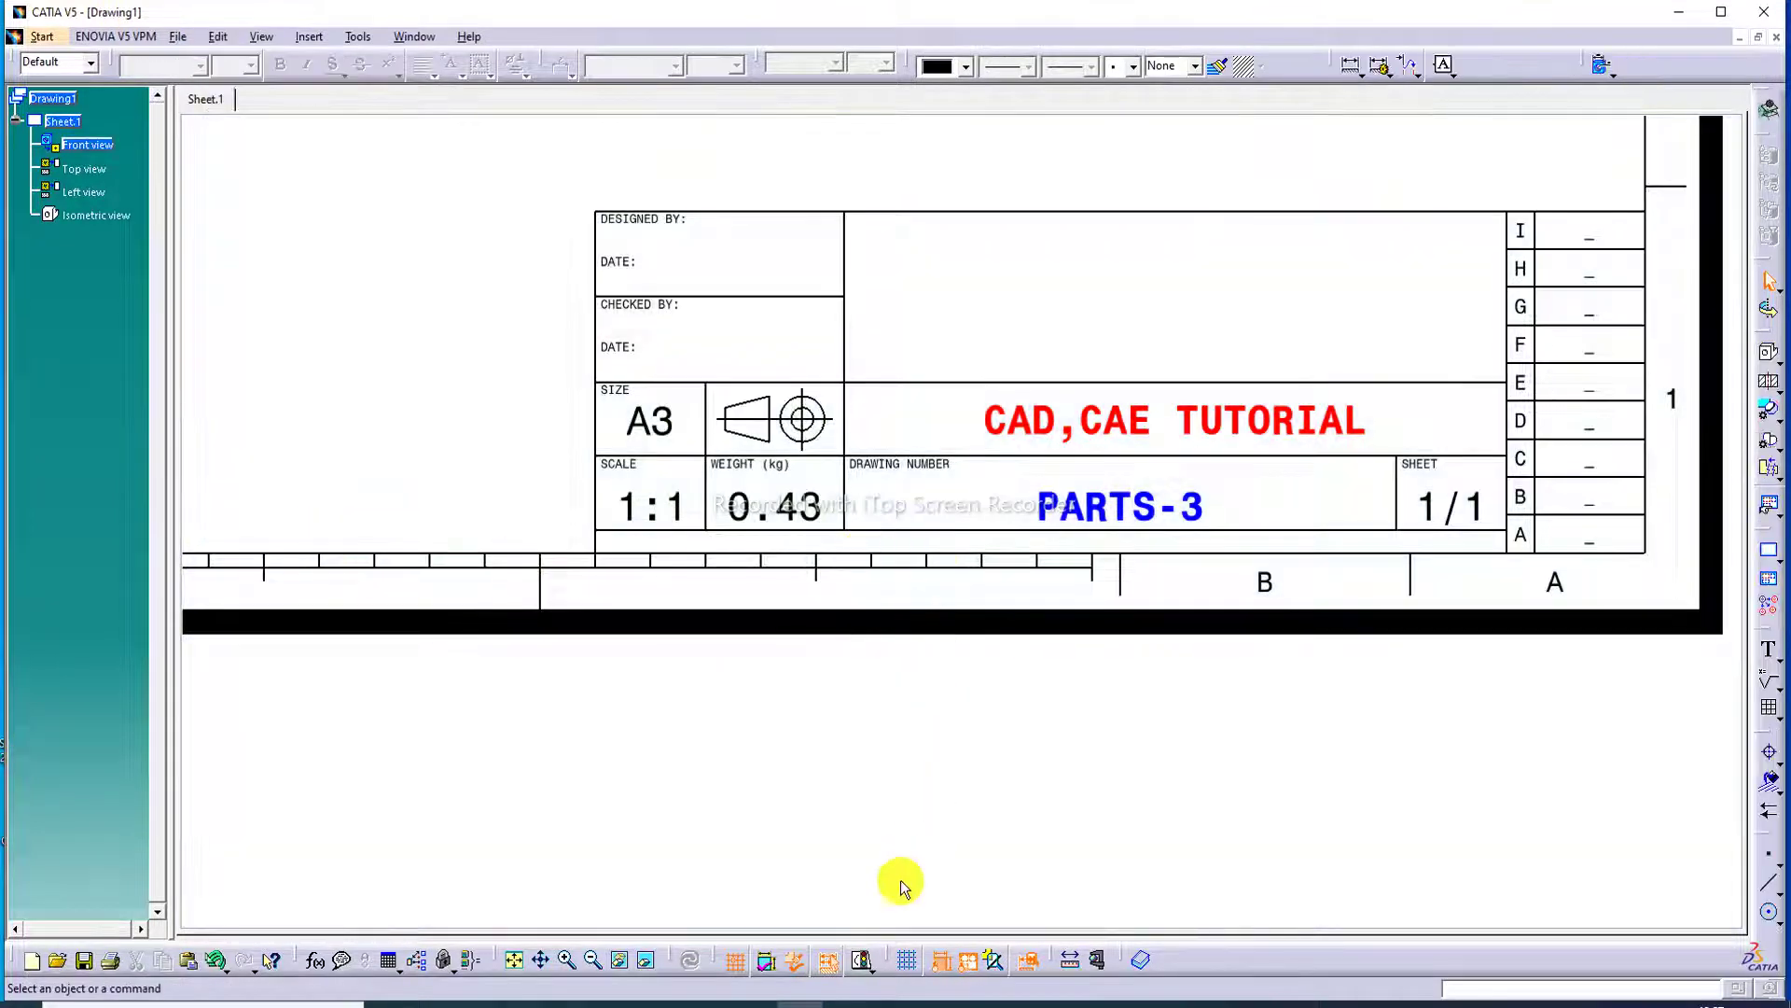
left_click(515, 959)
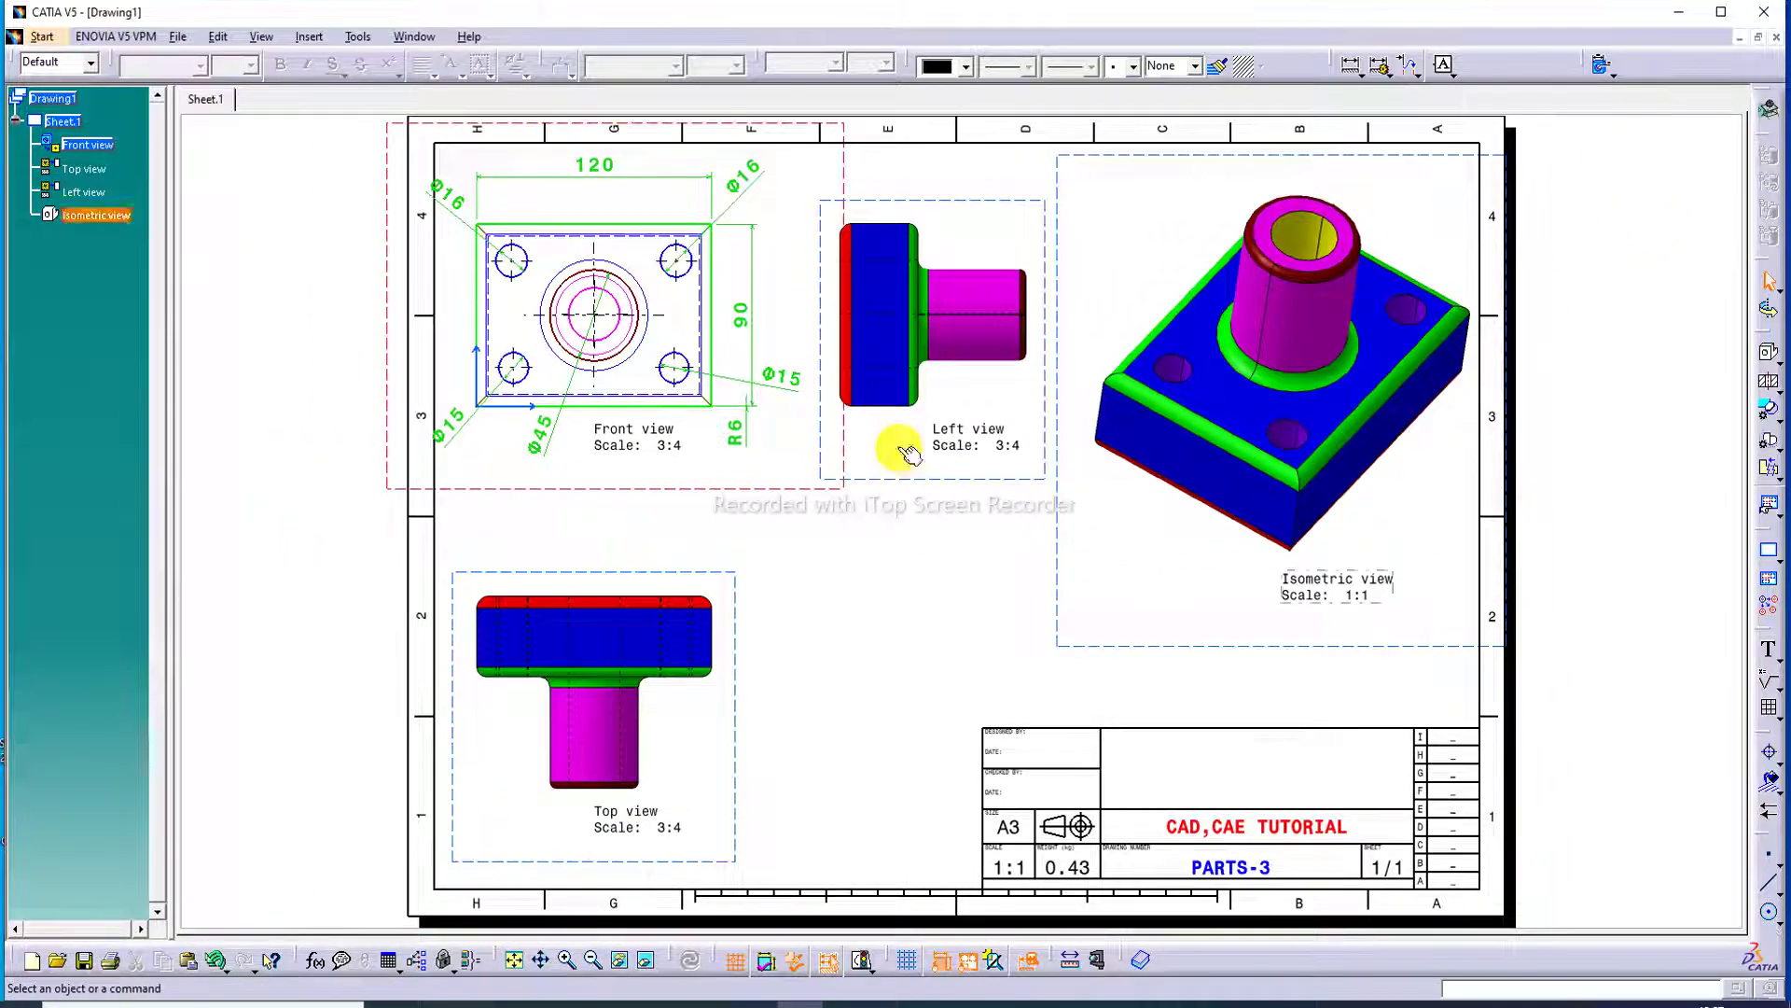
left_click_drag(633, 488, 639, 500)
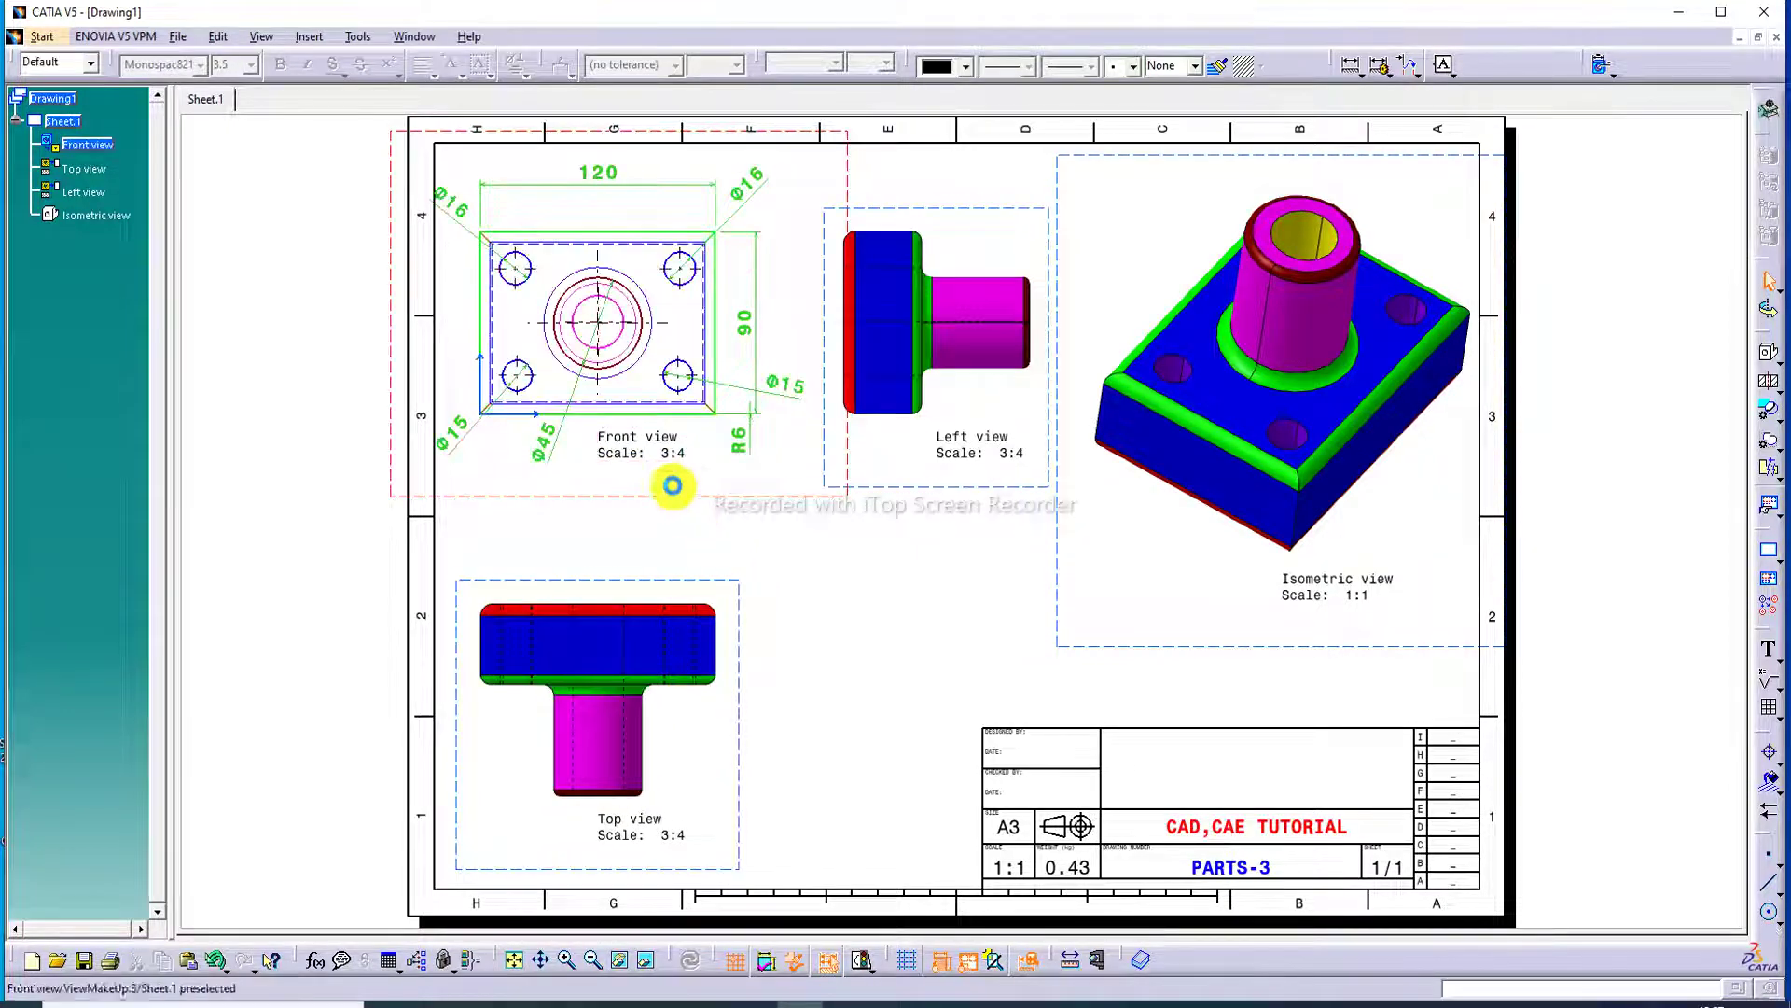
Step: Format the front view label as bold, 5.0 mm high and red, and place it centred below the front view
left_click(638, 478)
double_click(640, 474)
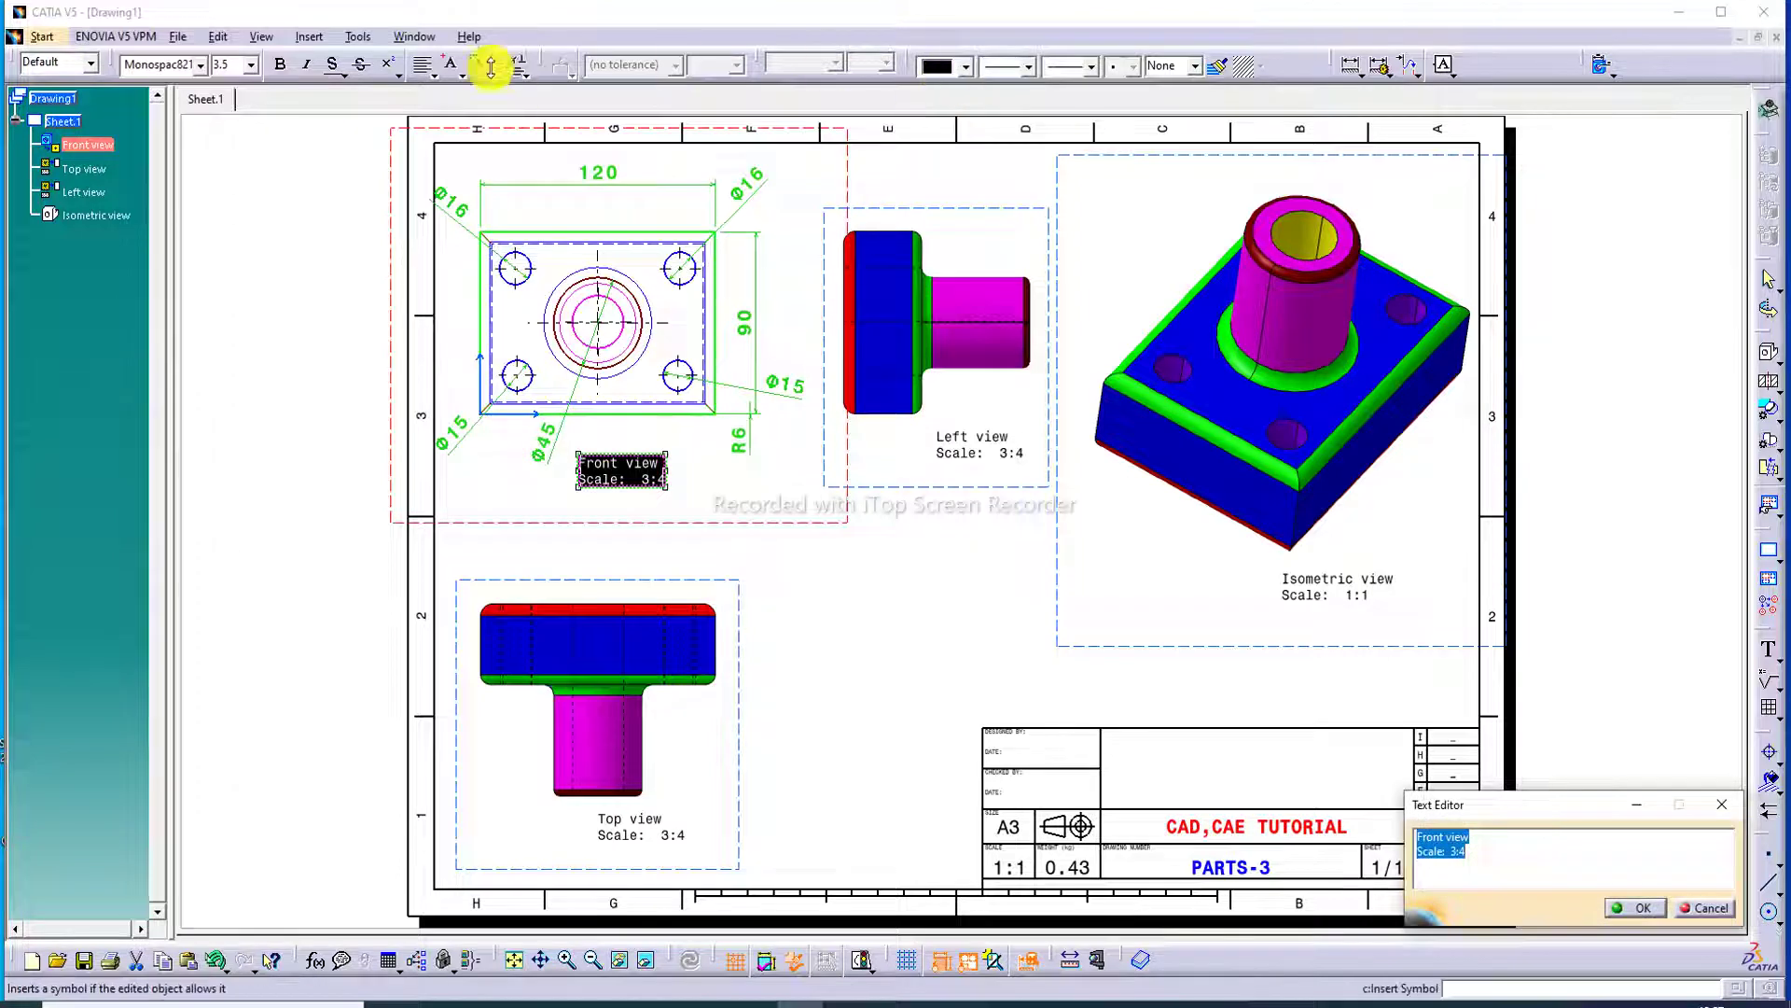
left_click(233, 65)
left_click(250, 64)
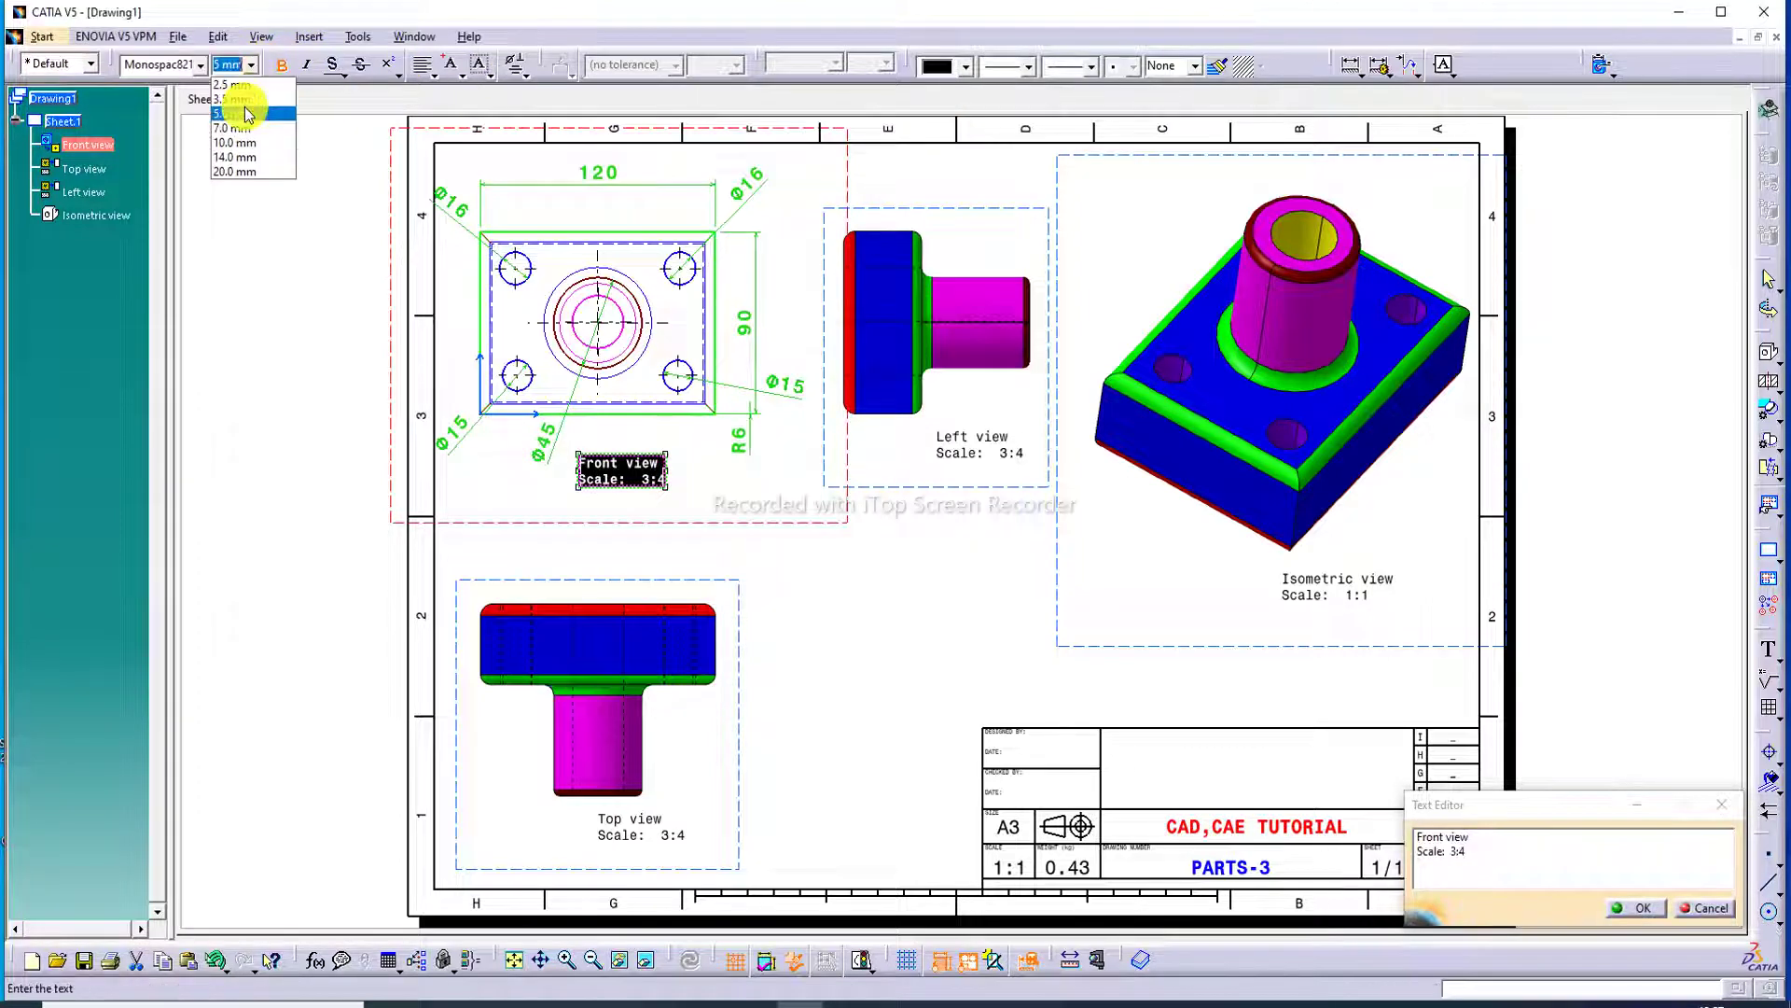
left_click(233, 117)
left_click(967, 67)
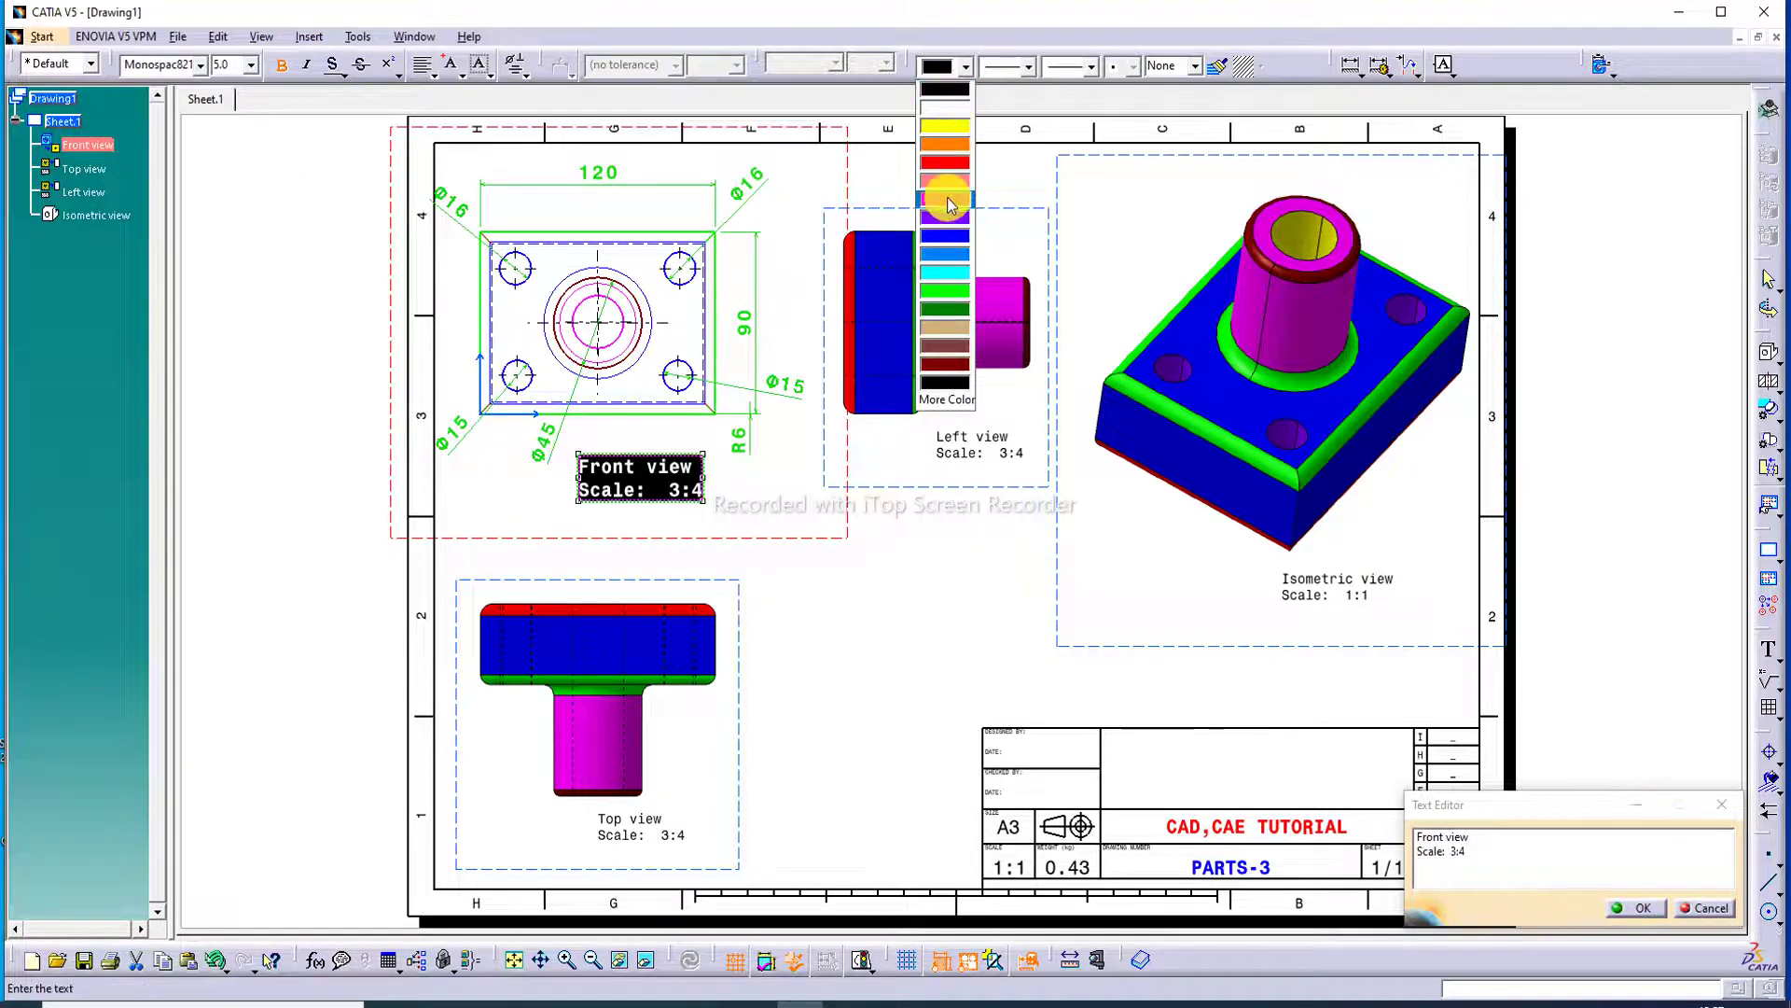
left_click(945, 143)
left_click(1647, 917)
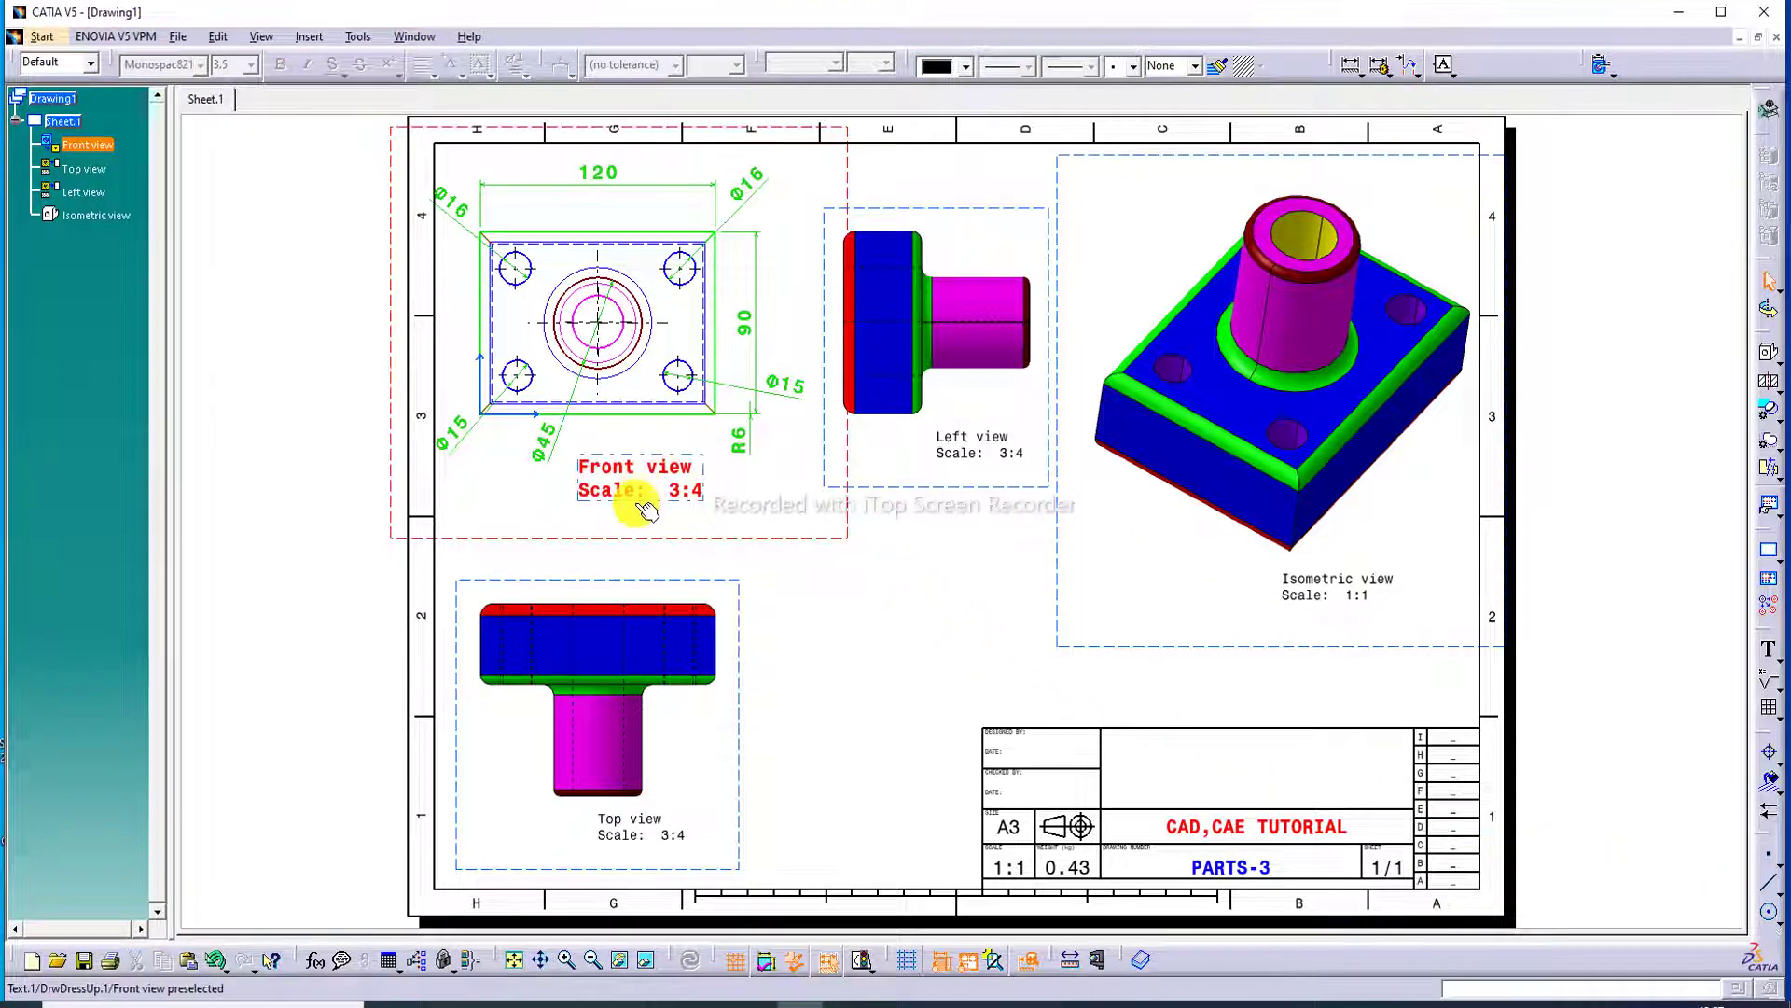
left_click_drag(632, 507, 592, 520)
left_click(923, 610)
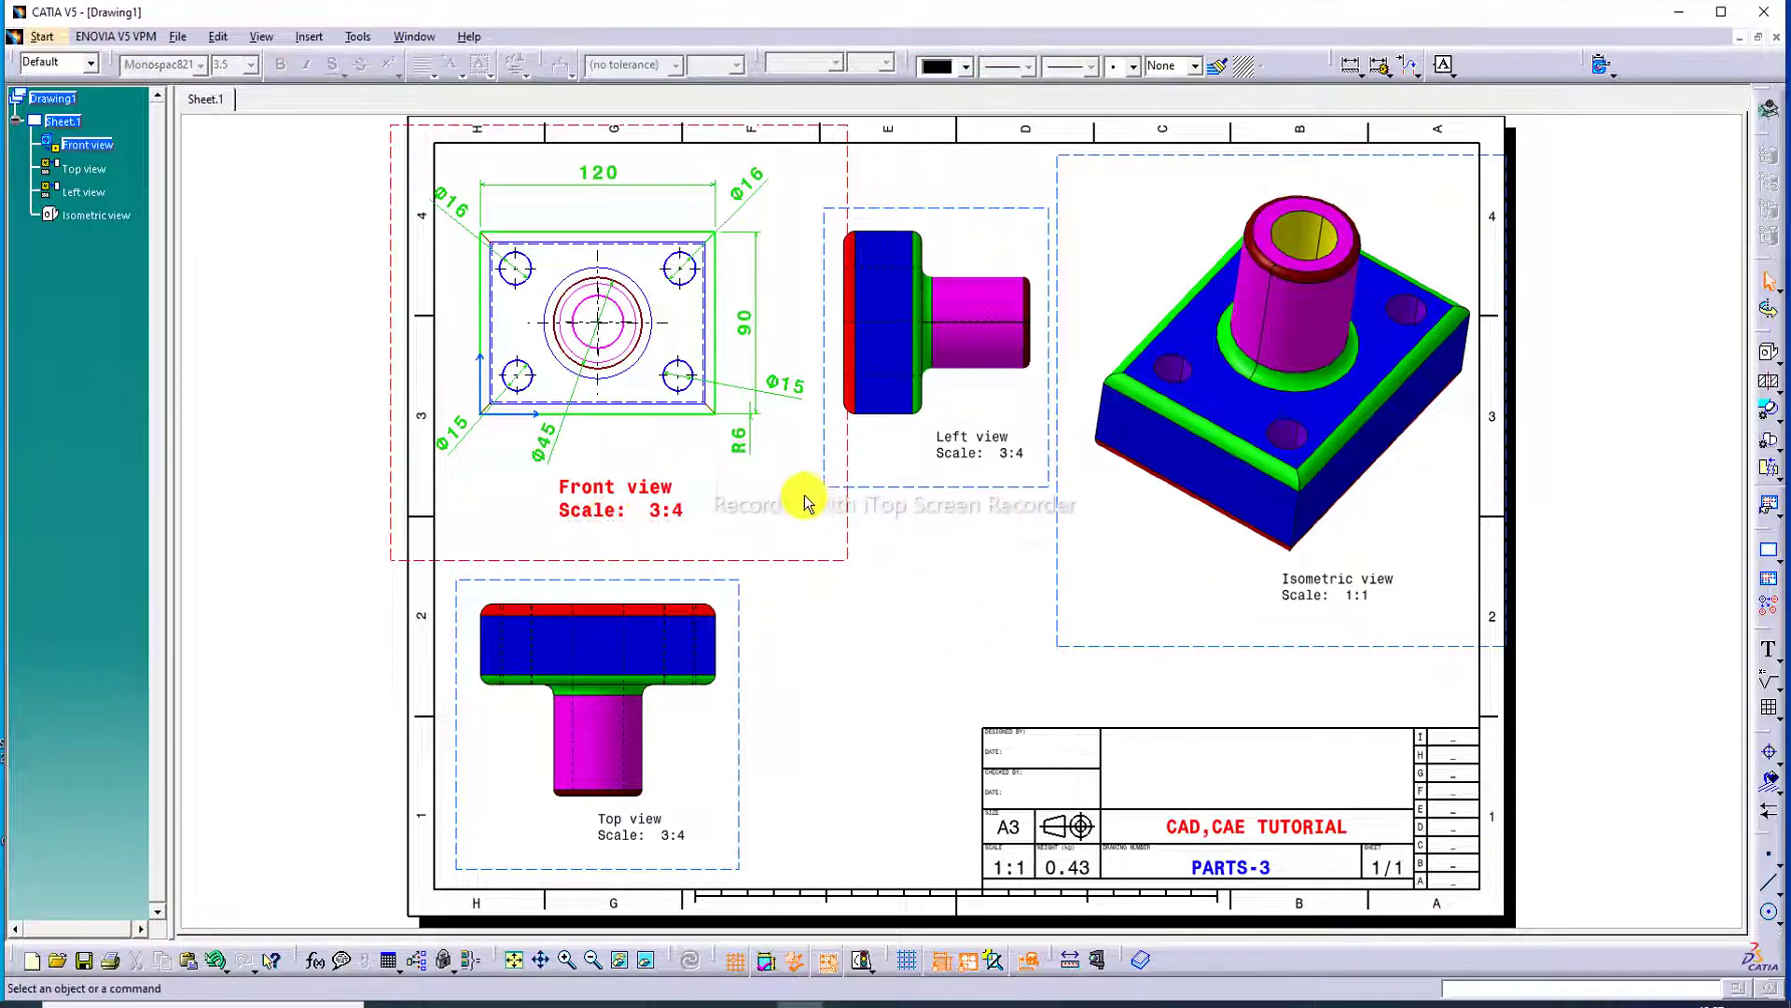
Step: Copy the front view label's format to the left view label and move that label down and left beneath its view
double_click(986, 450)
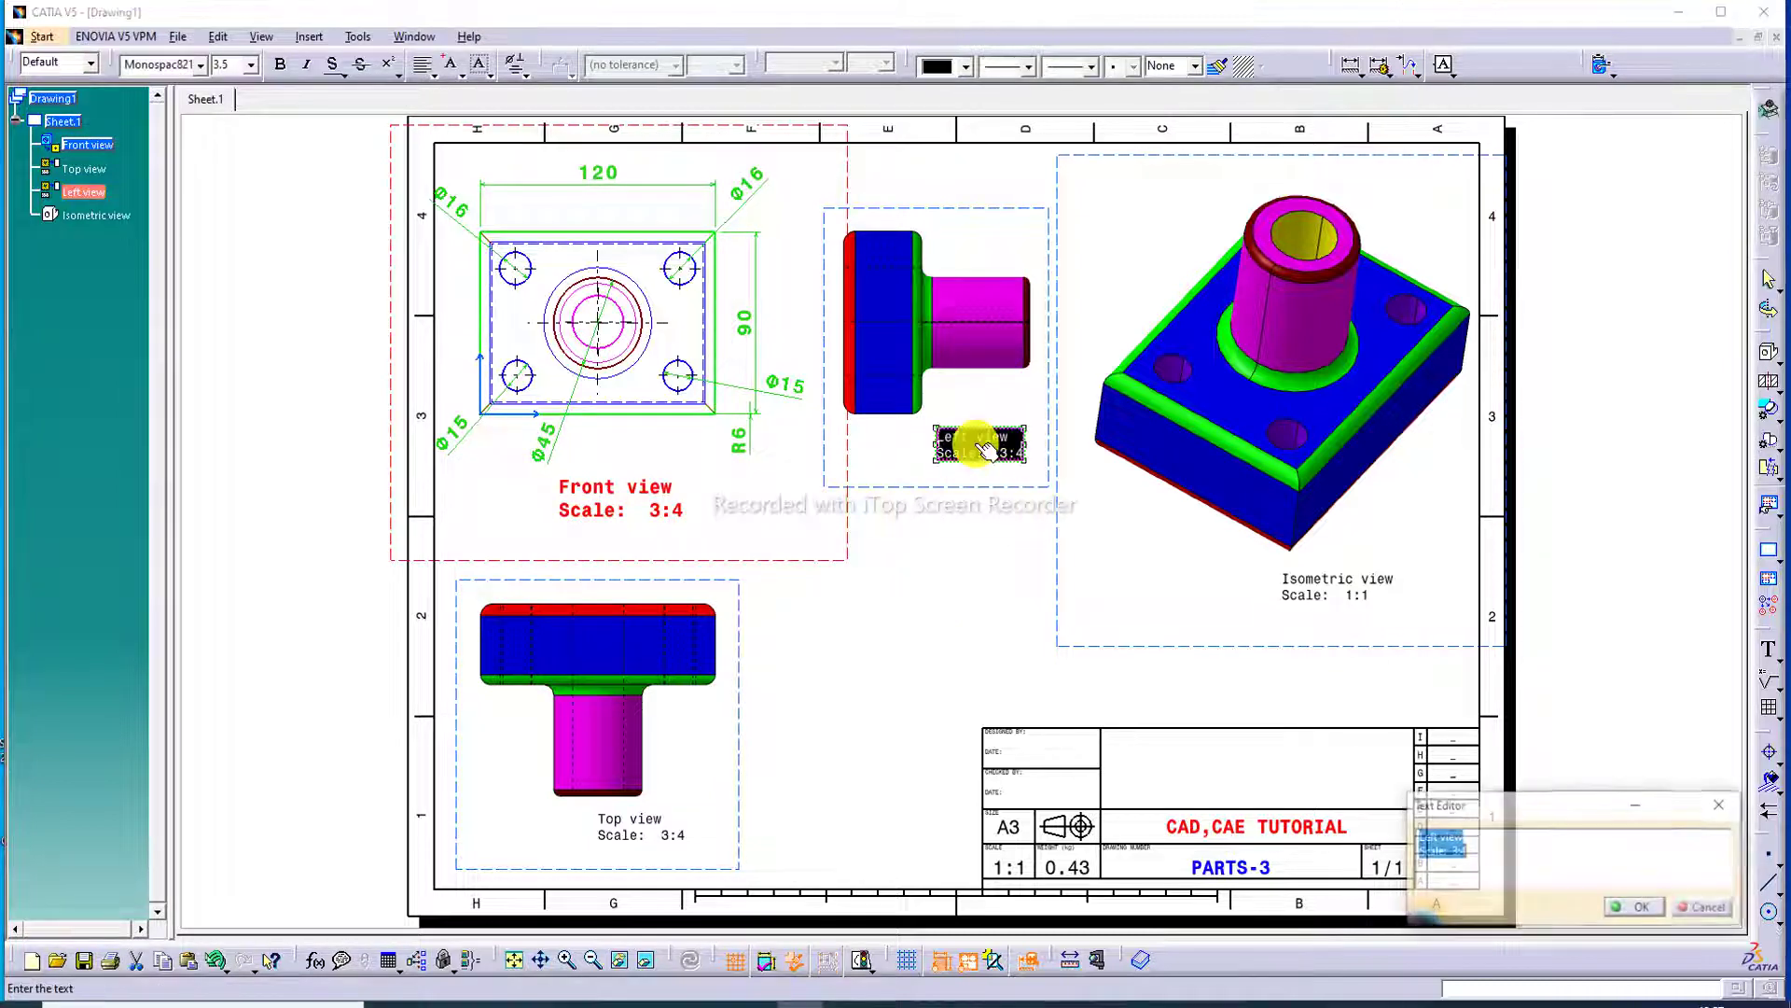
left_click(1222, 67)
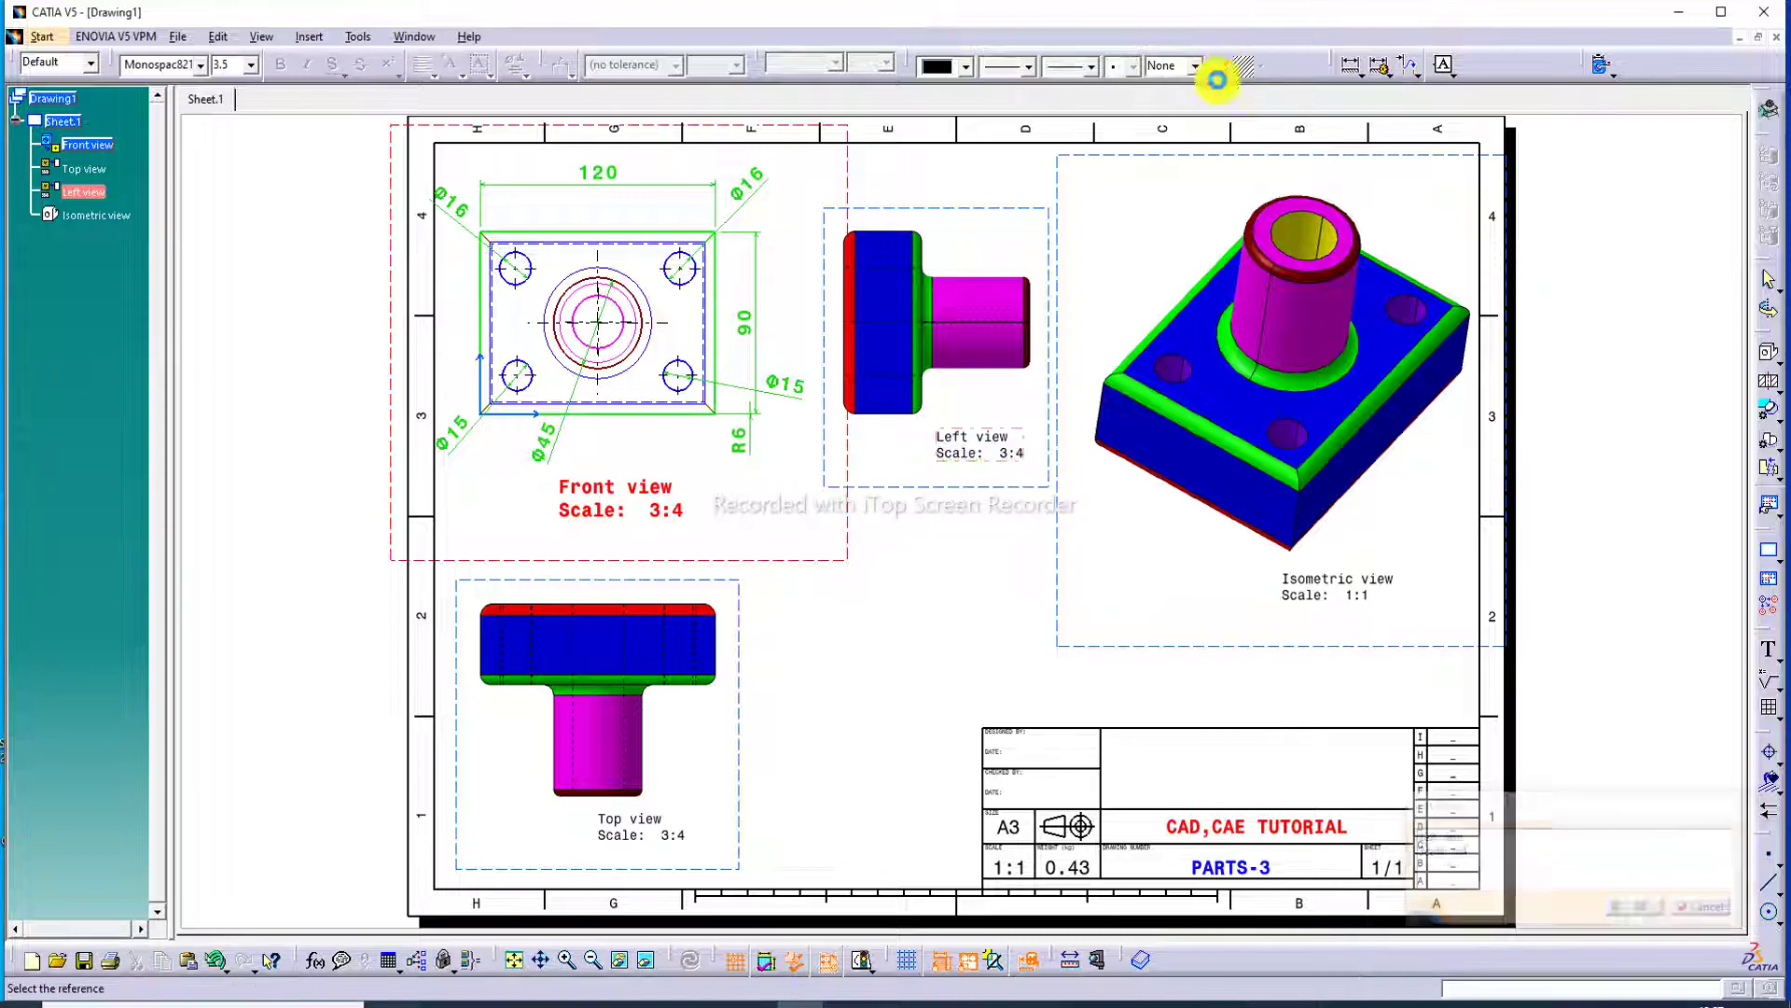
left_click(644, 500)
left_click_drag(1006, 468, 952, 495)
left_click(891, 560)
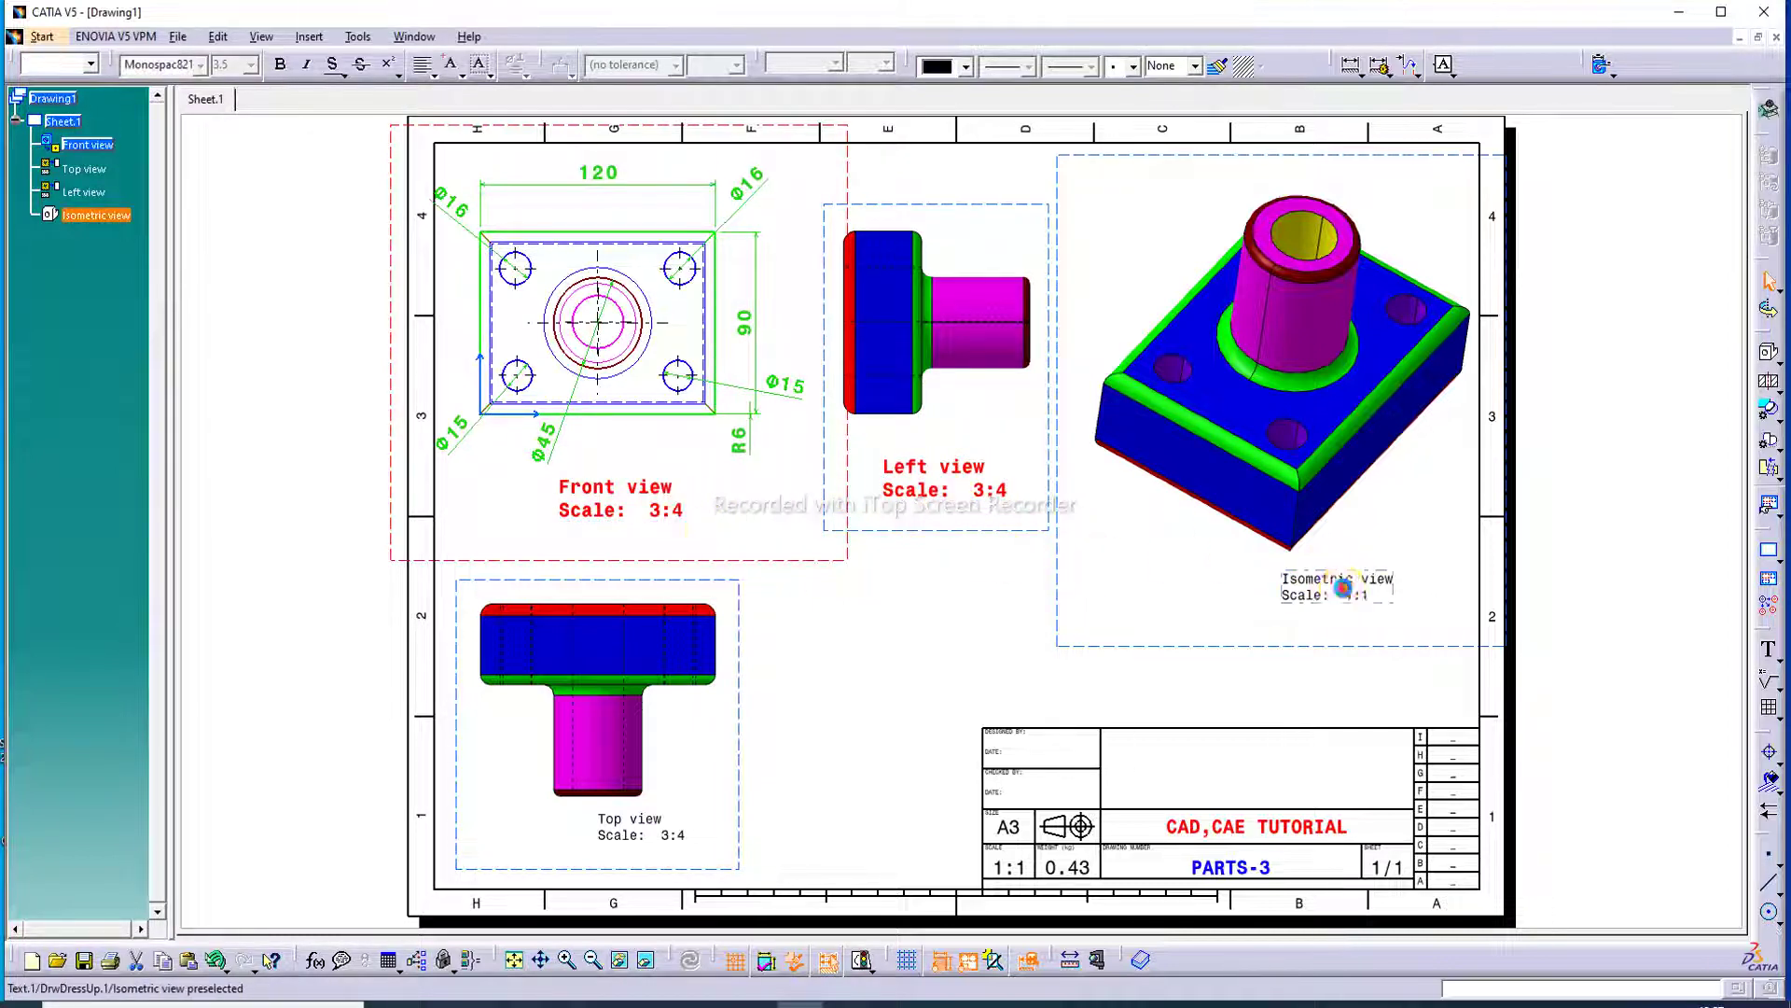
Step: Copy the red bold label format to the isometric view label and move that label down and left beneath its view
double_click(1352, 591)
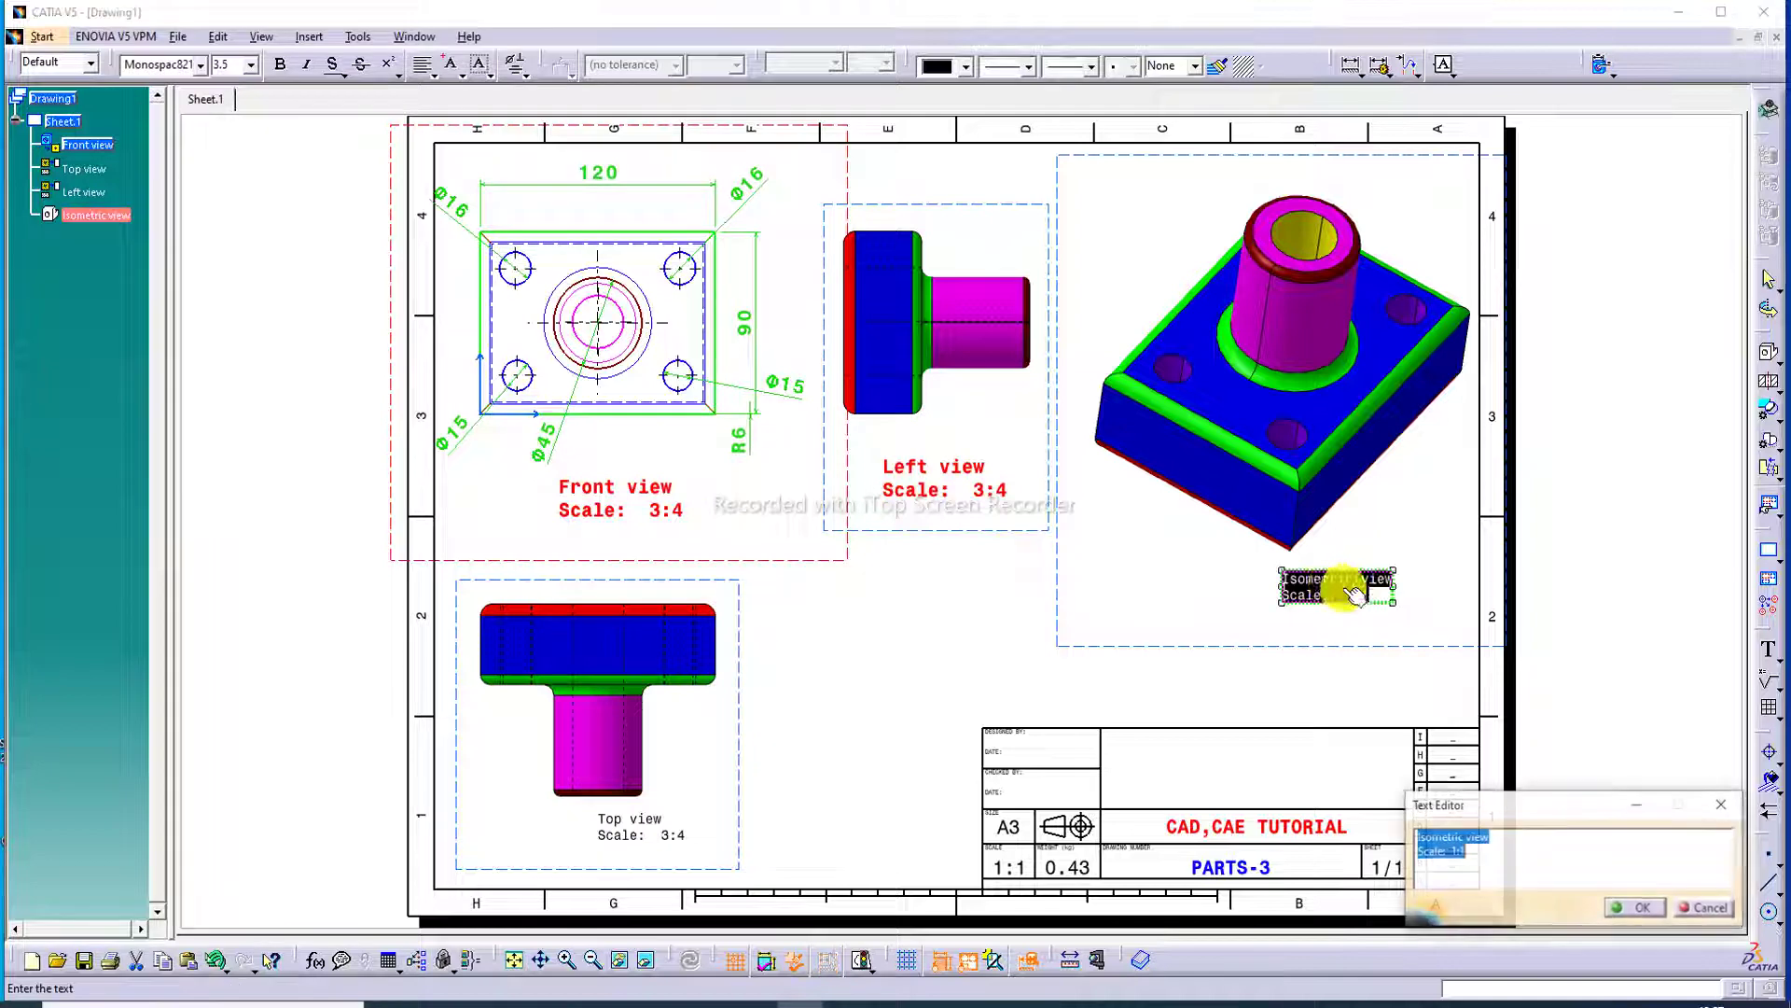
left_click(1218, 69)
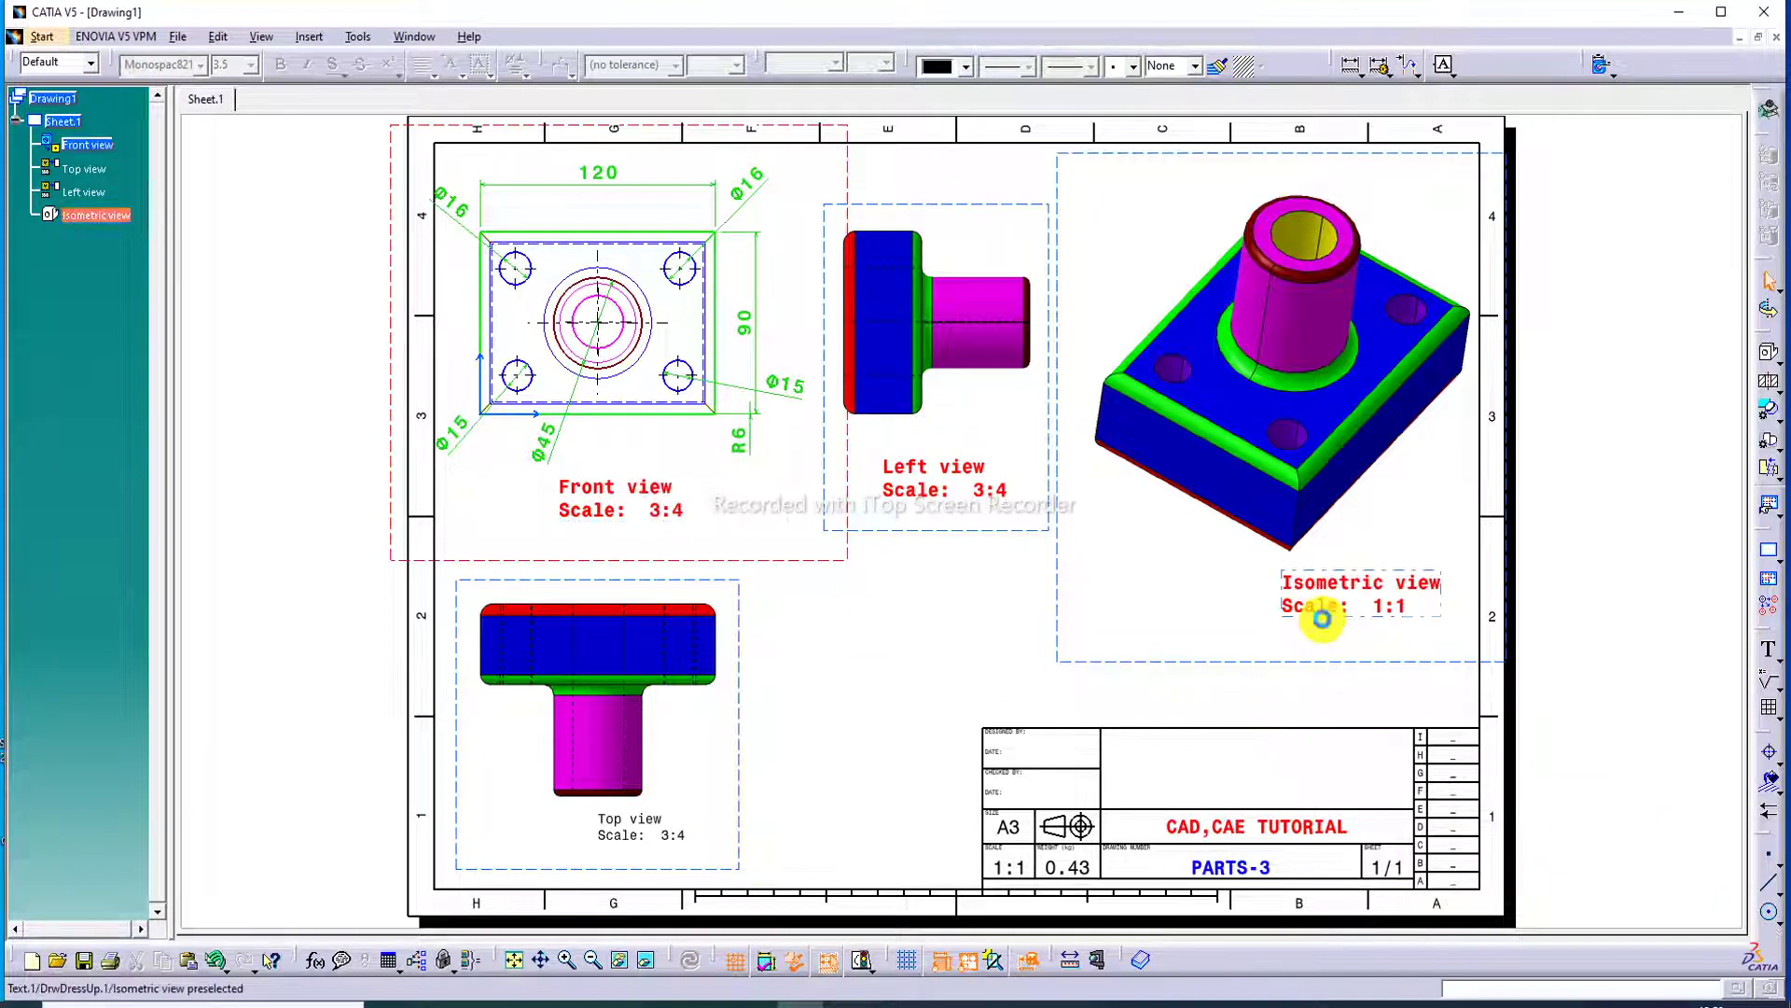
left_click(1315, 611)
left_click(919, 657)
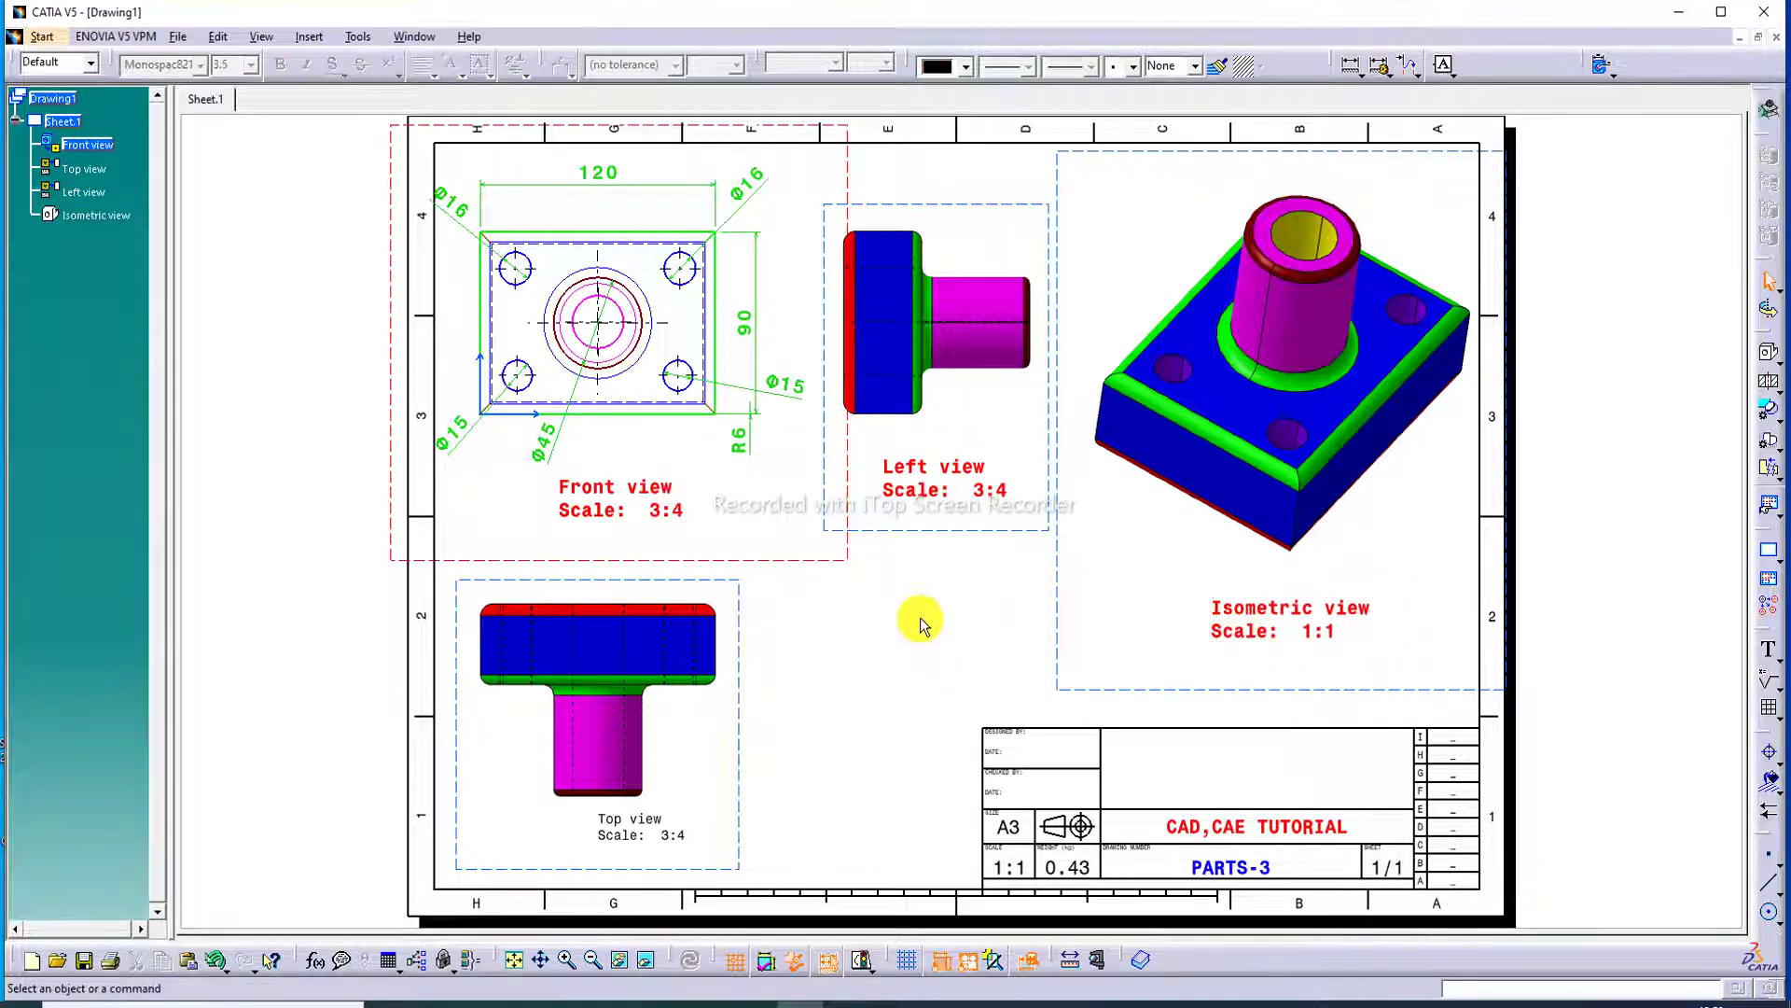
Step: Move the top view label beneath its view and give it the front view label's format
middle_click_drag(778, 630, 768, 569)
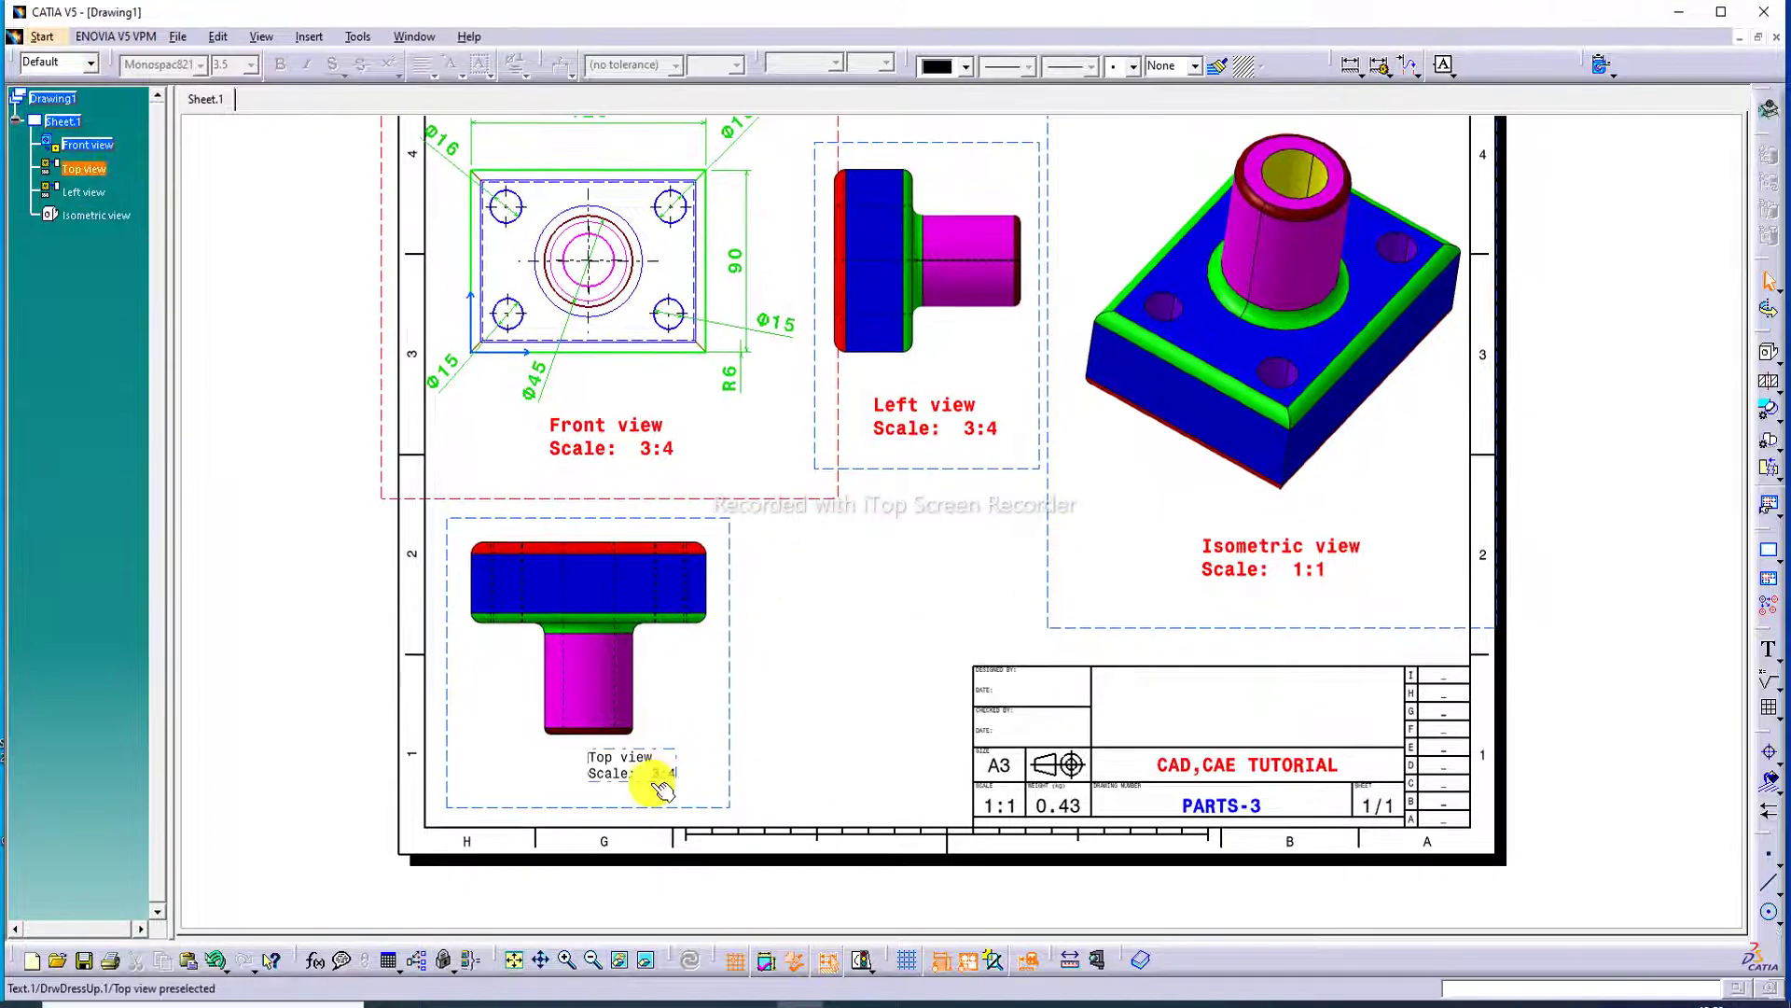
left_click(625, 790)
double_click(623, 791)
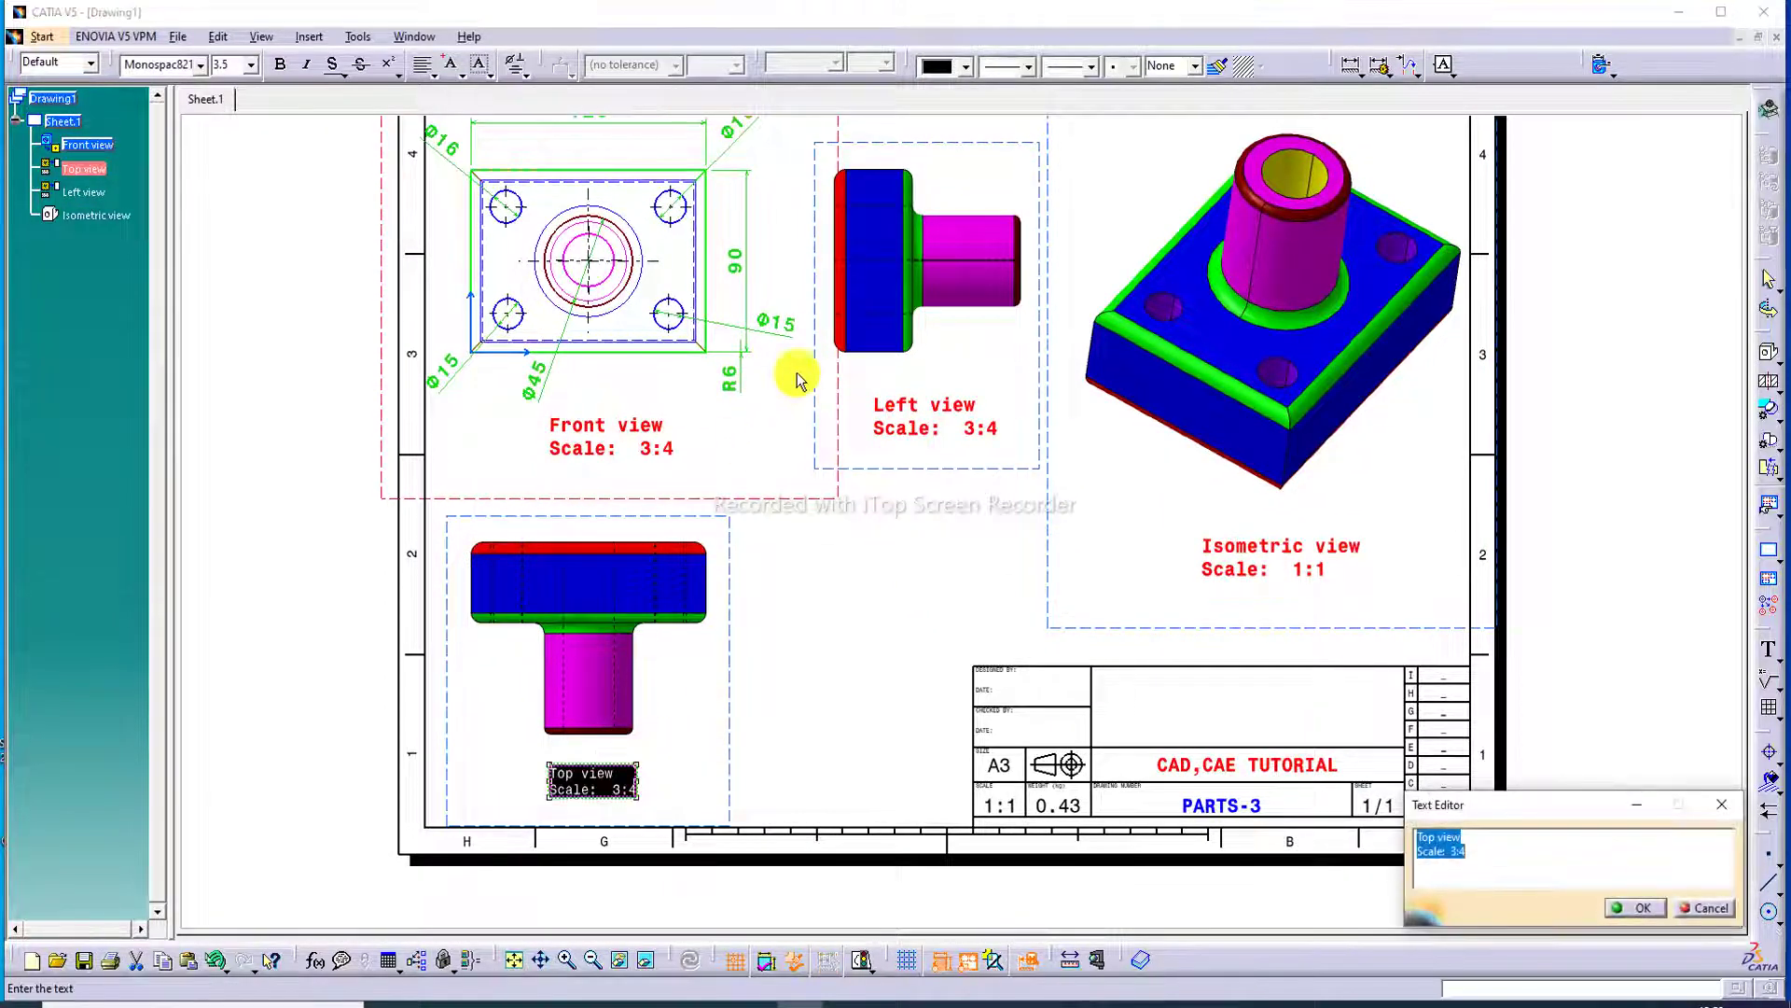
left_click(1225, 69)
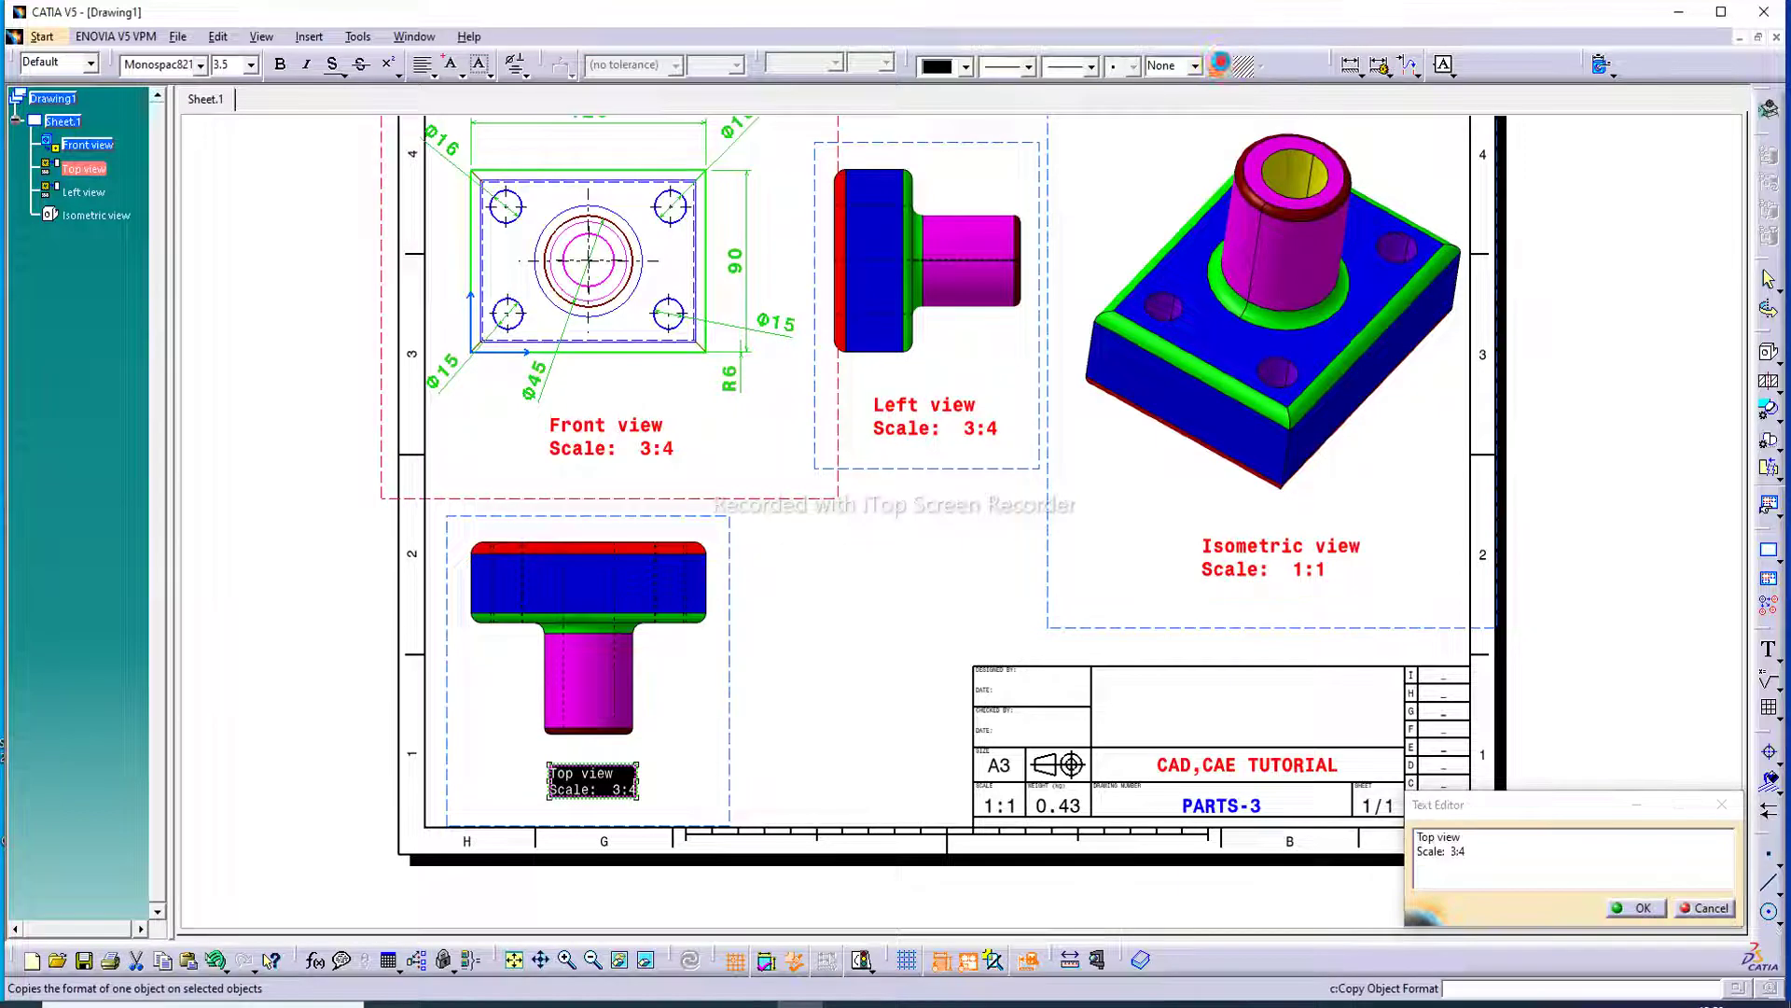
left_click(659, 432)
left_click_drag(663, 767, 619, 760)
left_click(793, 704)
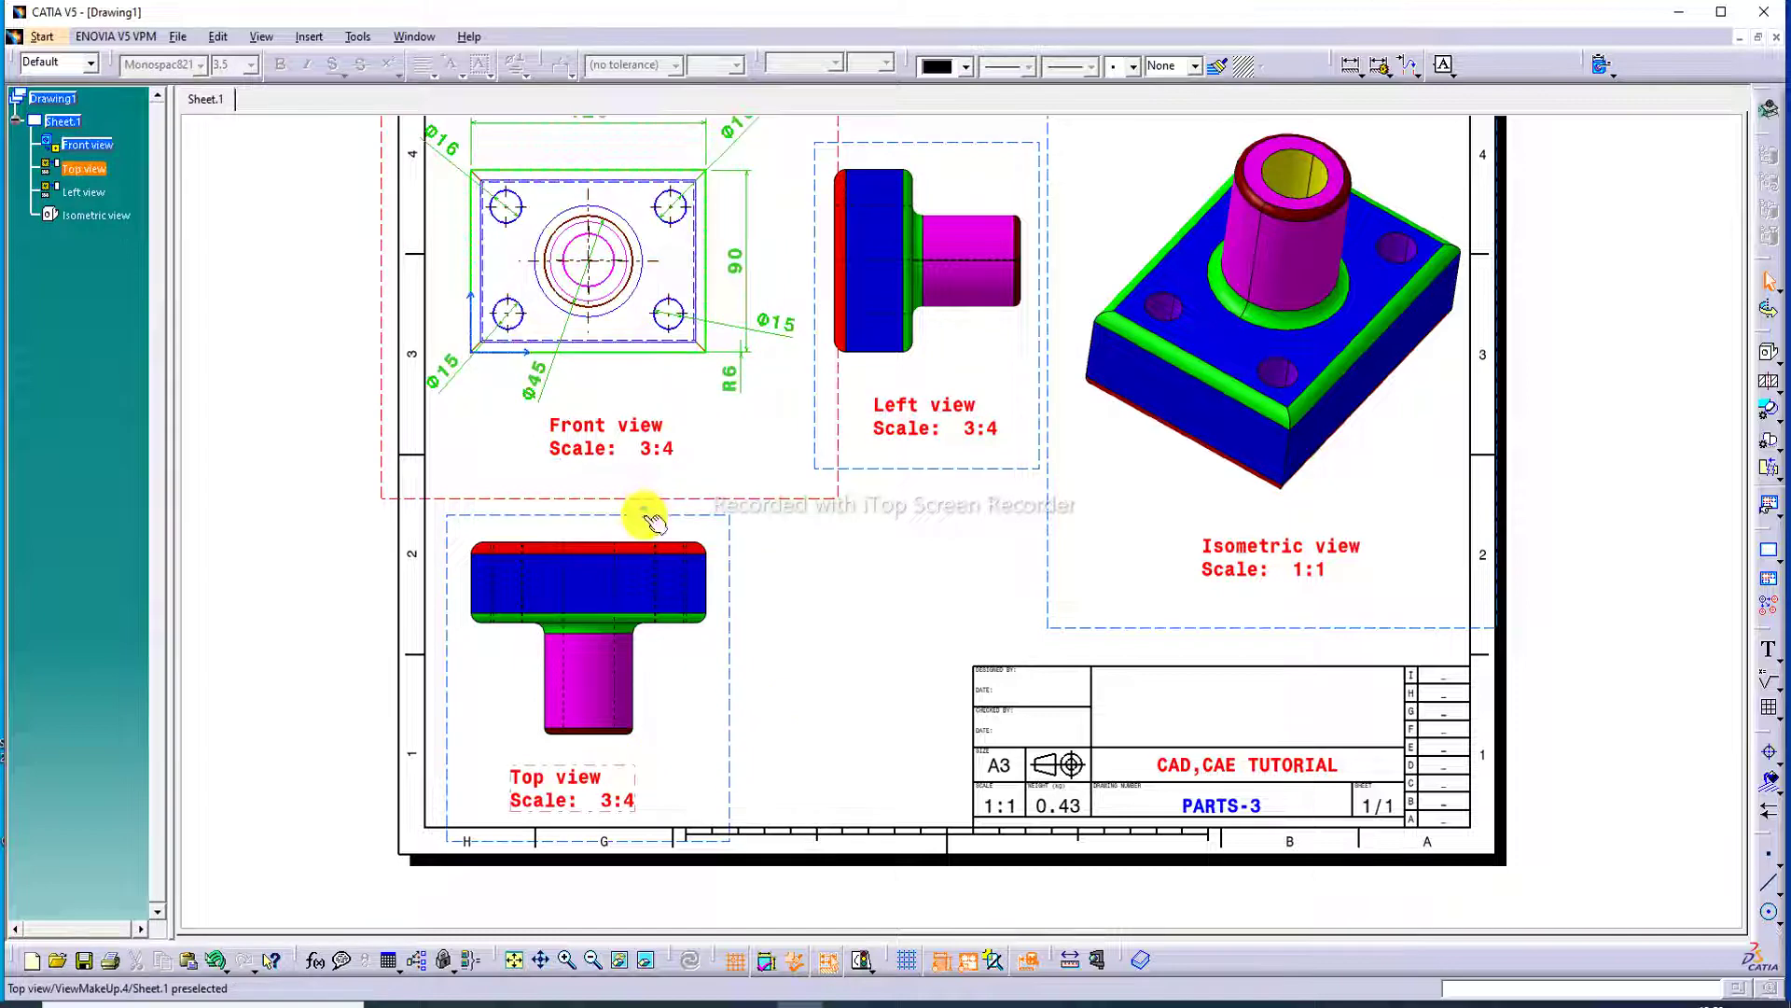
Step: Move the top view up so its label clears the sheet frame, and shift the label slightly right under the view
left_click_drag(640, 509, 641, 489)
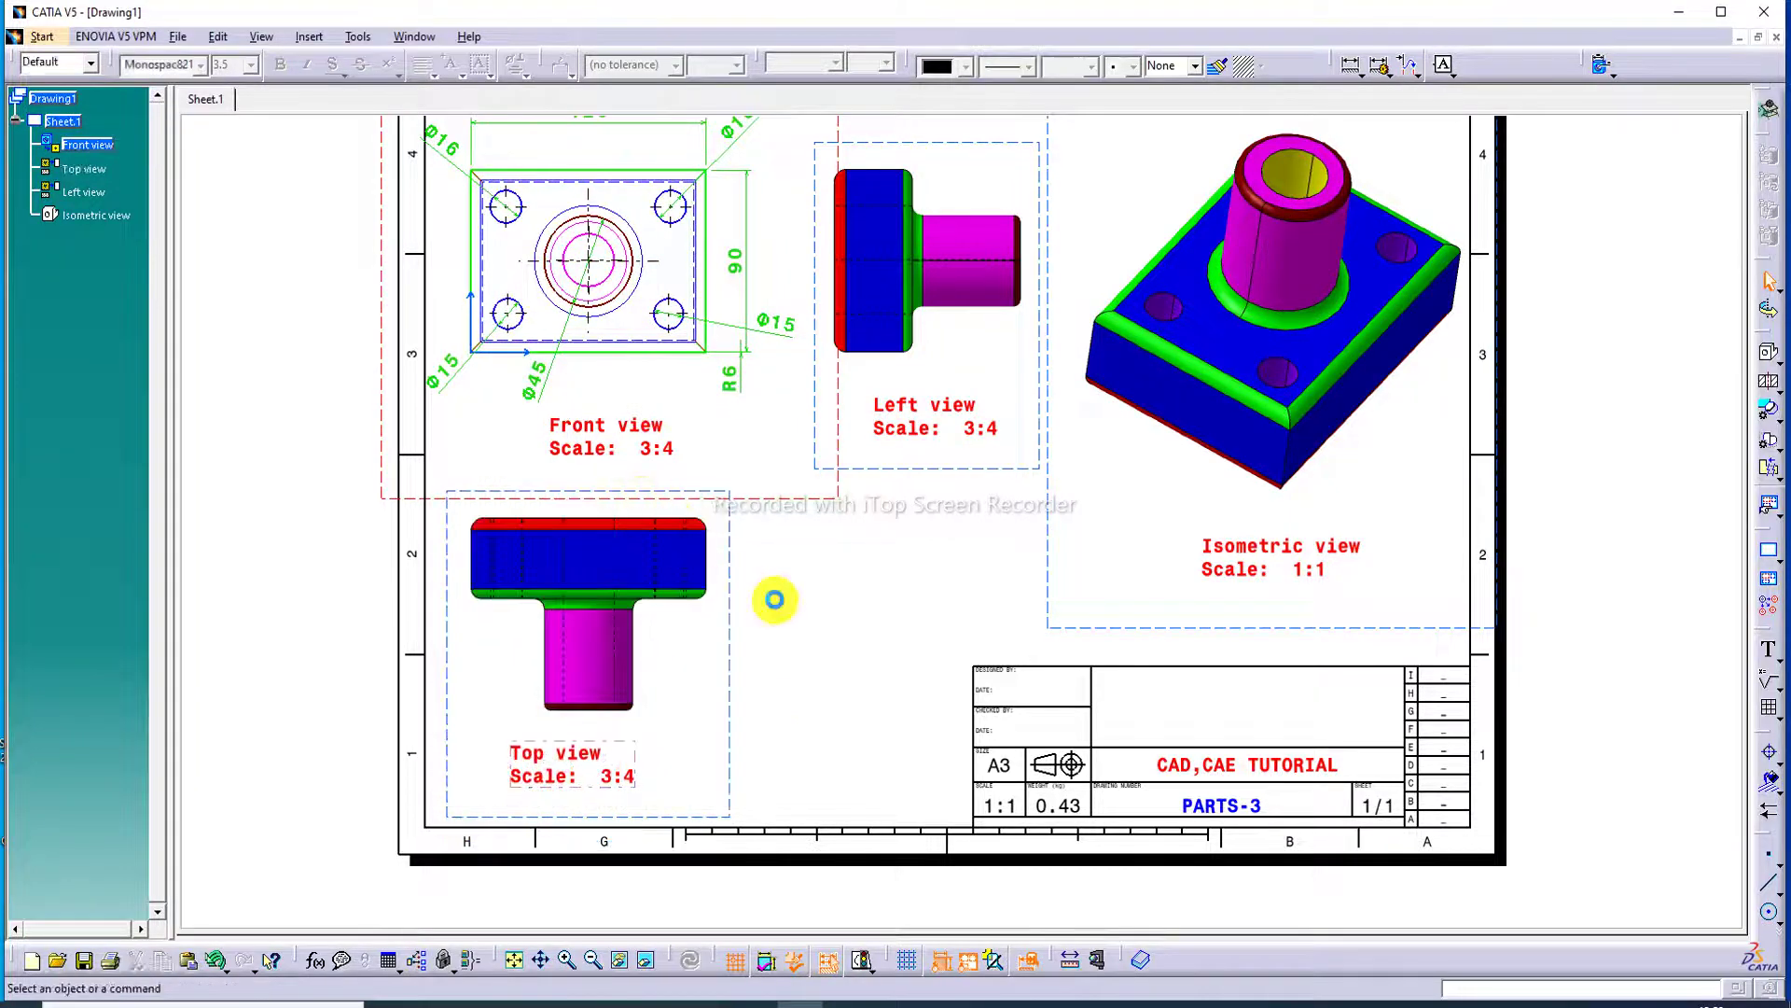
left_click(629, 747)
left_click_drag(629, 747, 638, 749)
left_click(828, 668)
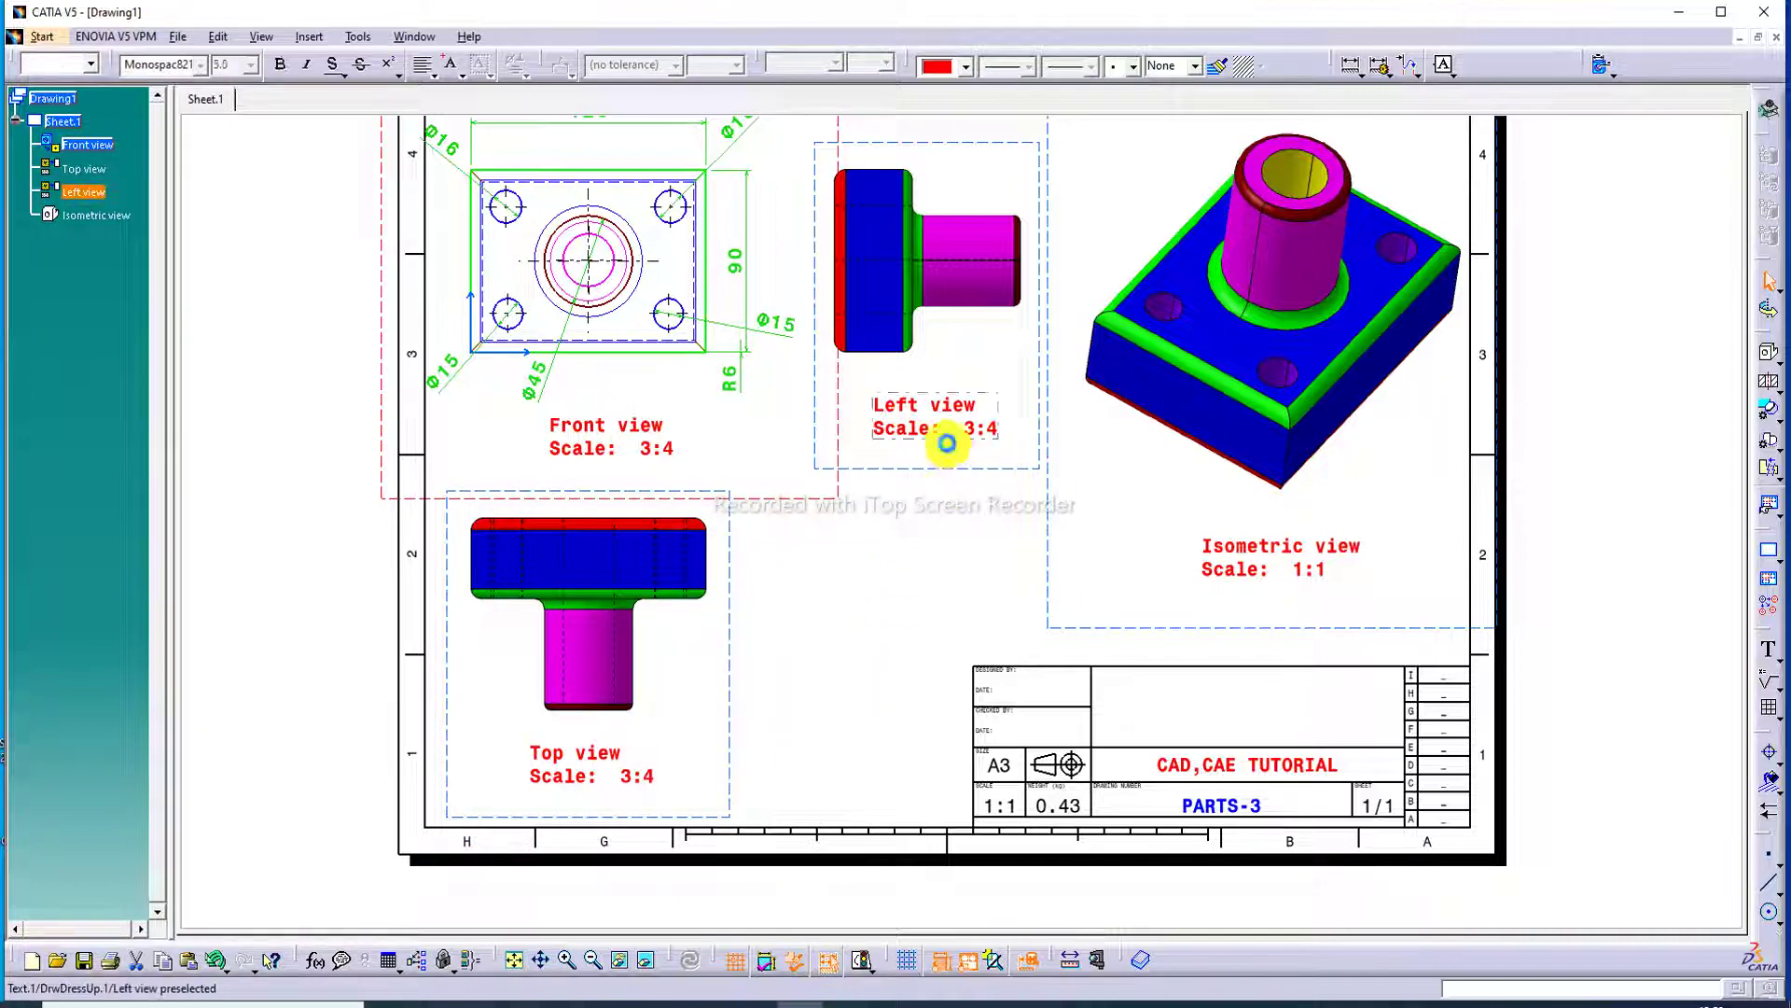
Step: Move the left view label level with the front view label, and shift the isometric view label slightly left
left_click_drag(952, 448, 924, 471)
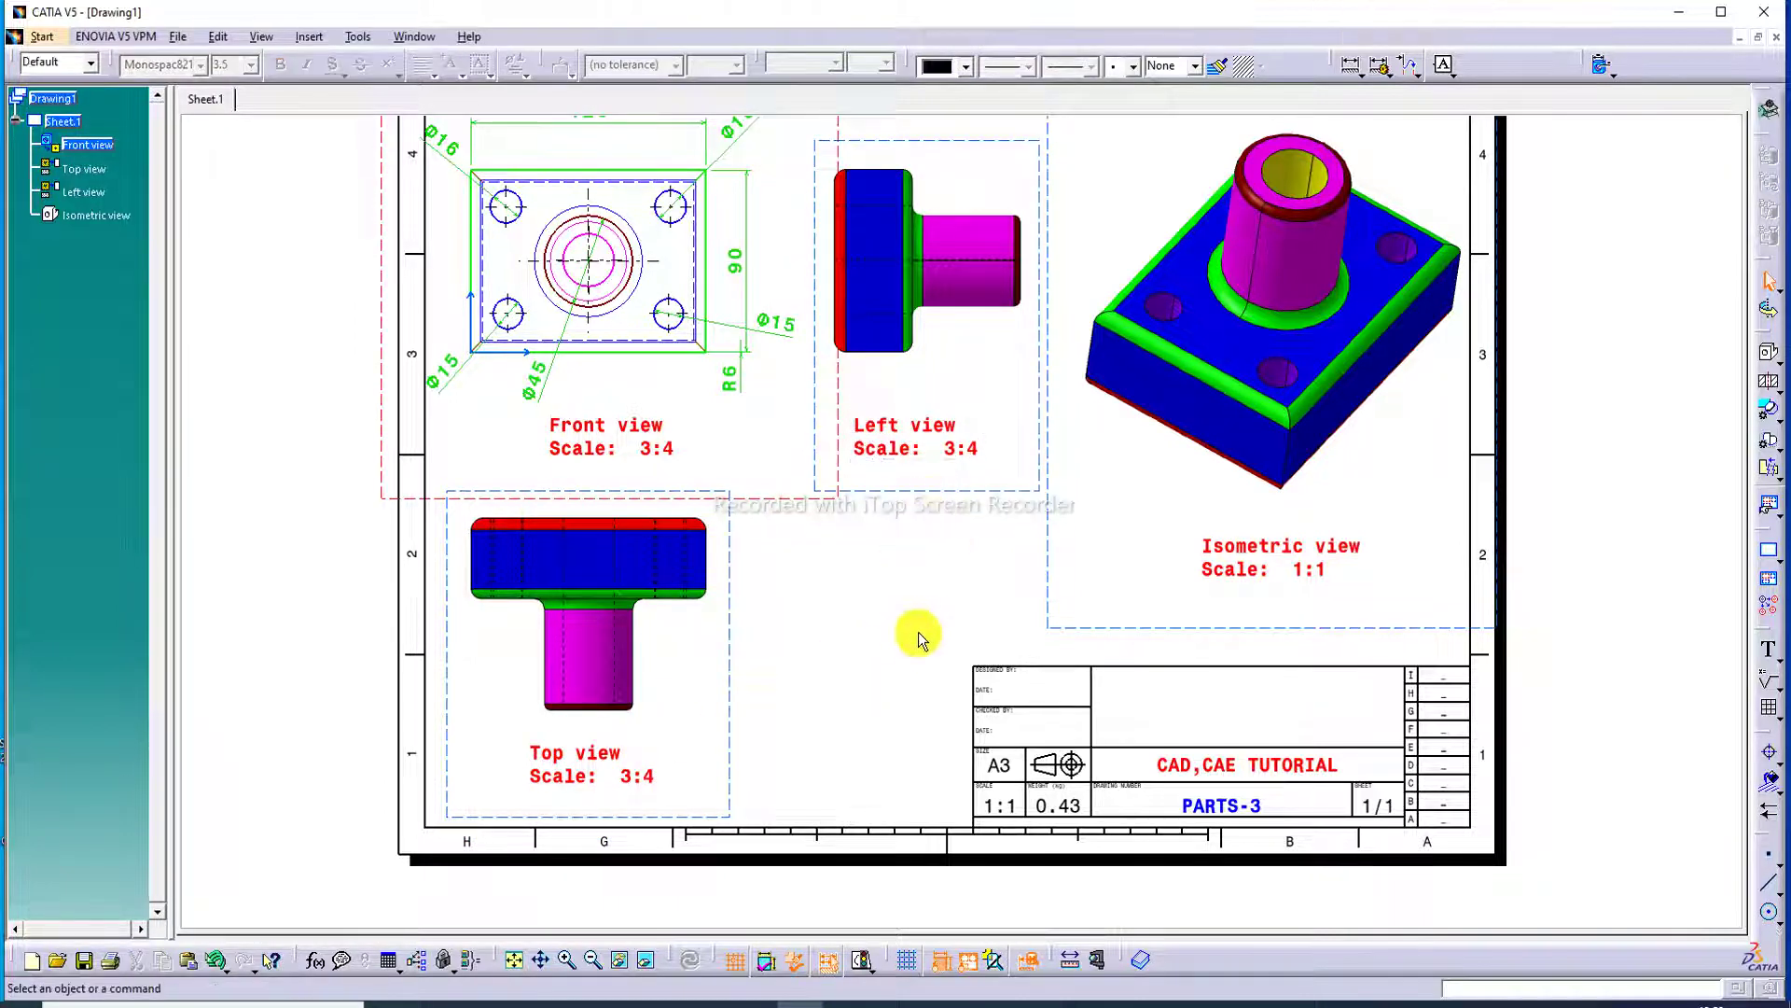
left_click(1256, 581)
left_click_drag(1257, 580, 1231, 580)
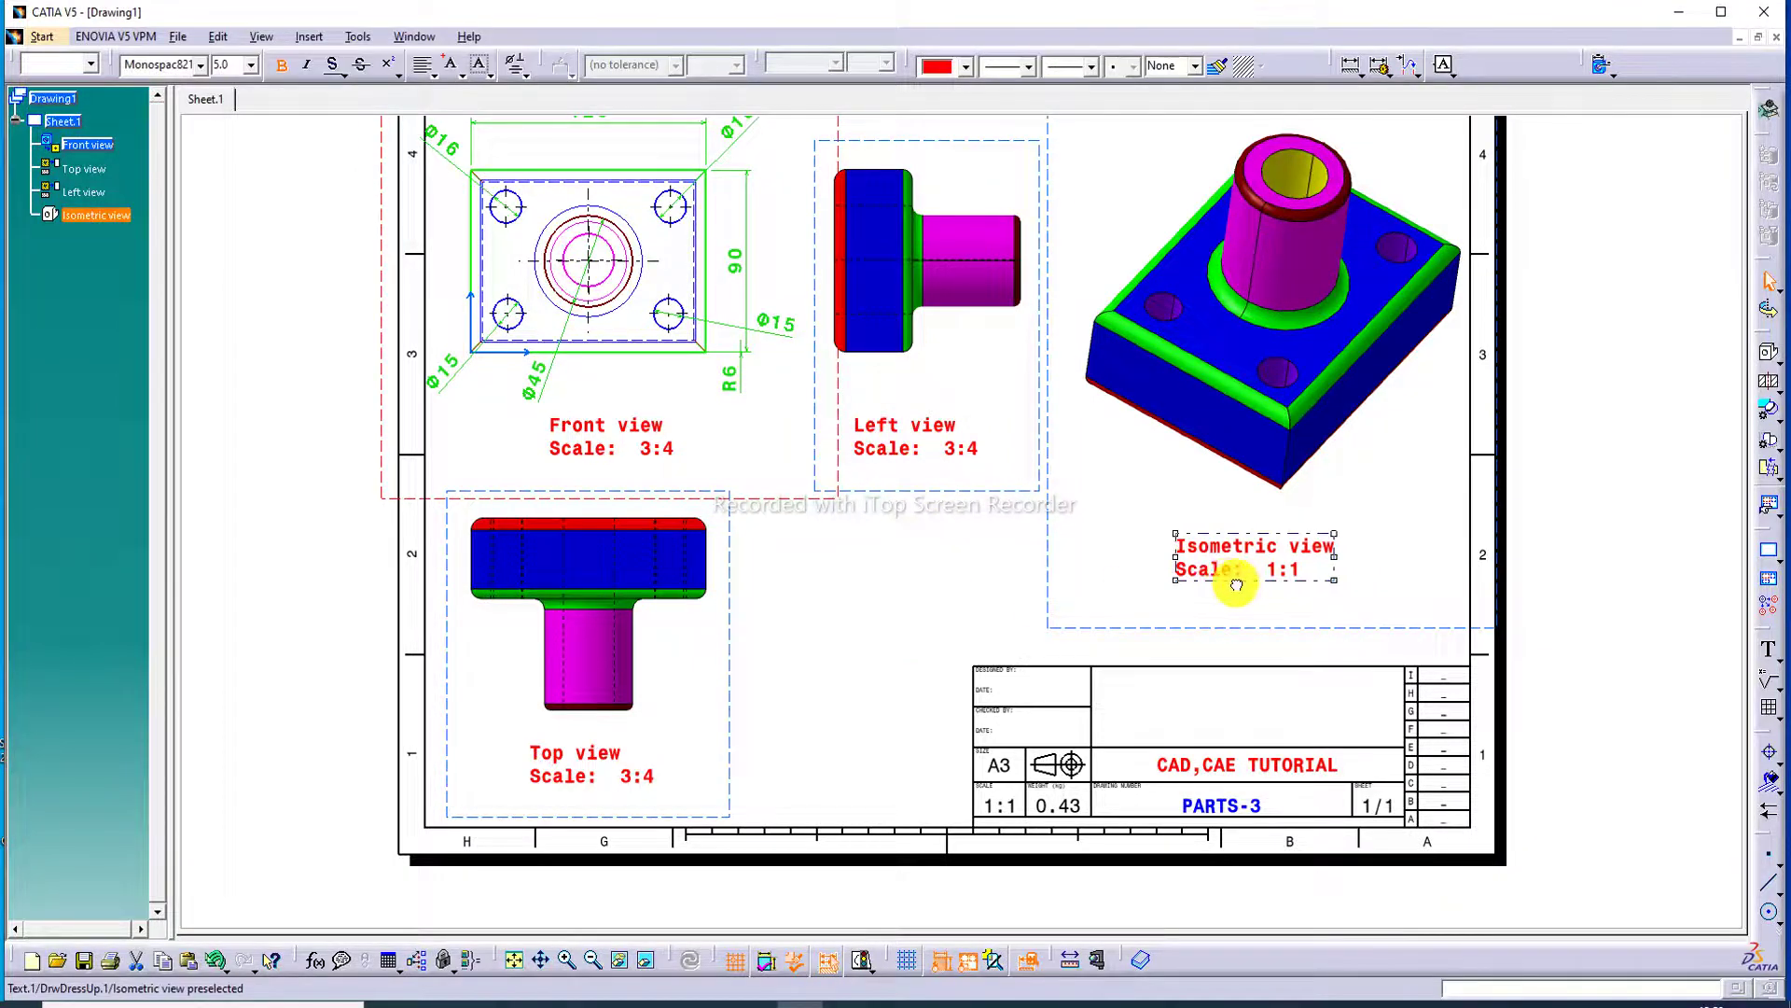
left_click(896, 596)
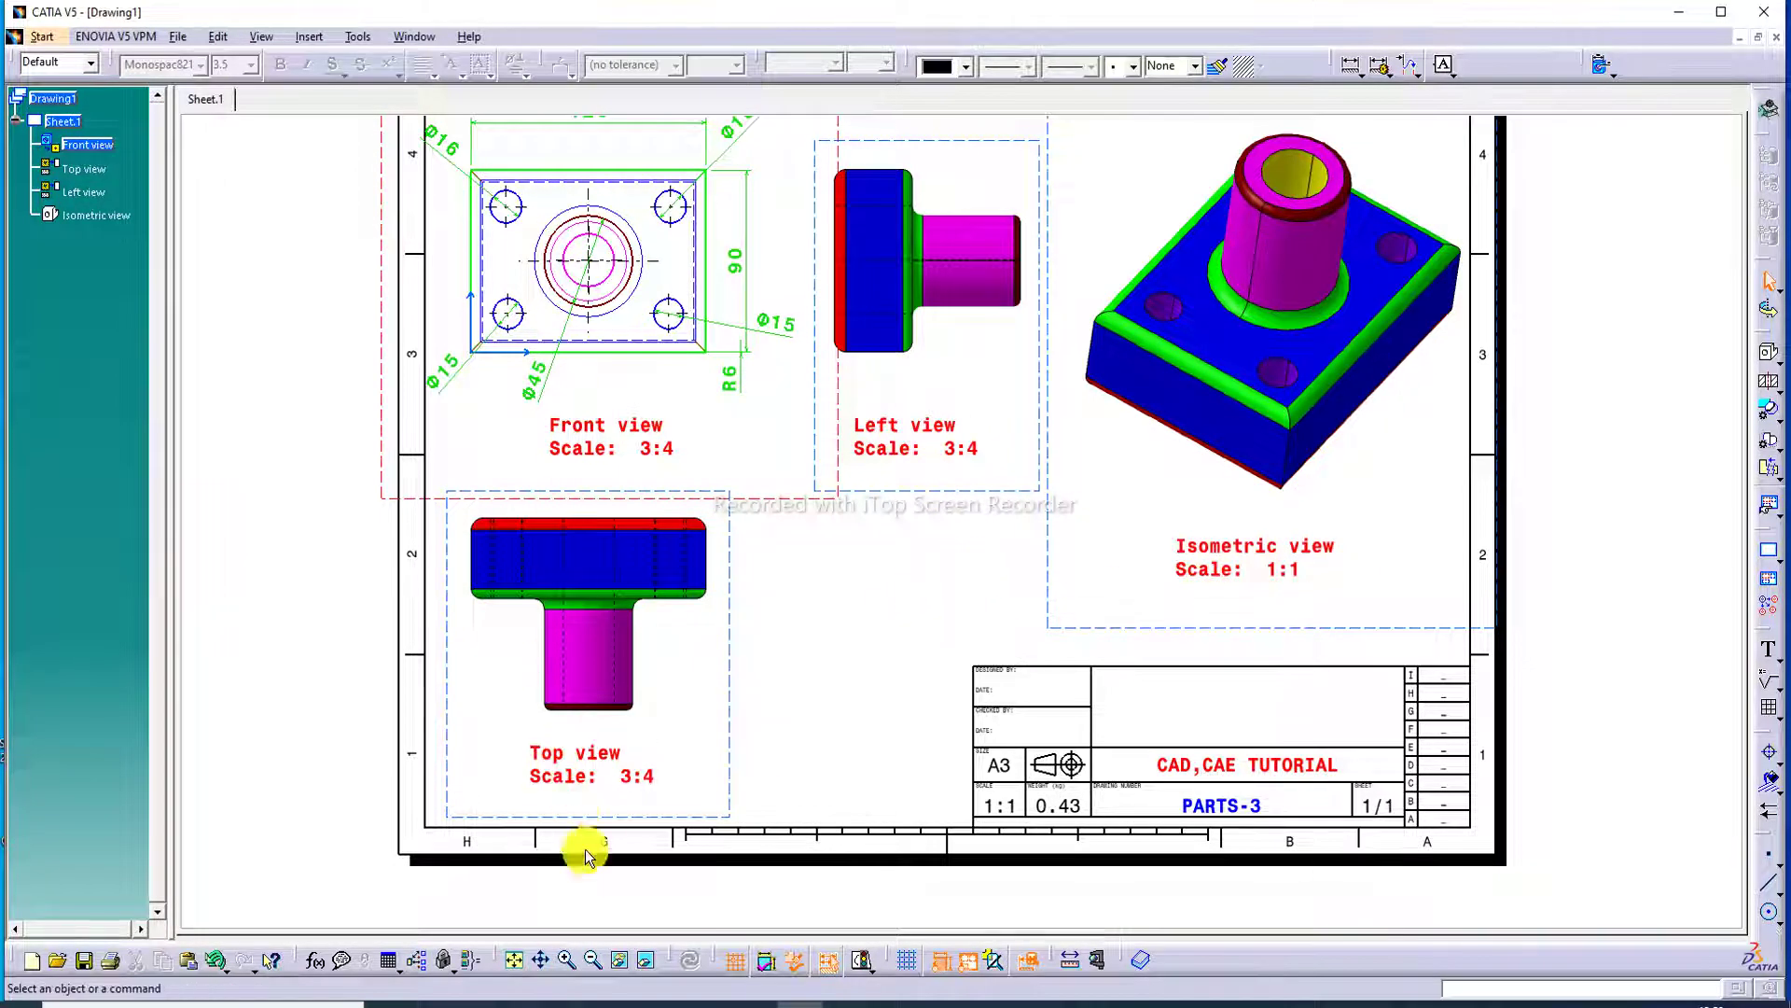
Step: Move the upper-left Ø16 and lower-left Ø15 dimensions of the front view inward, away from the sheet frame
left_click(540, 959)
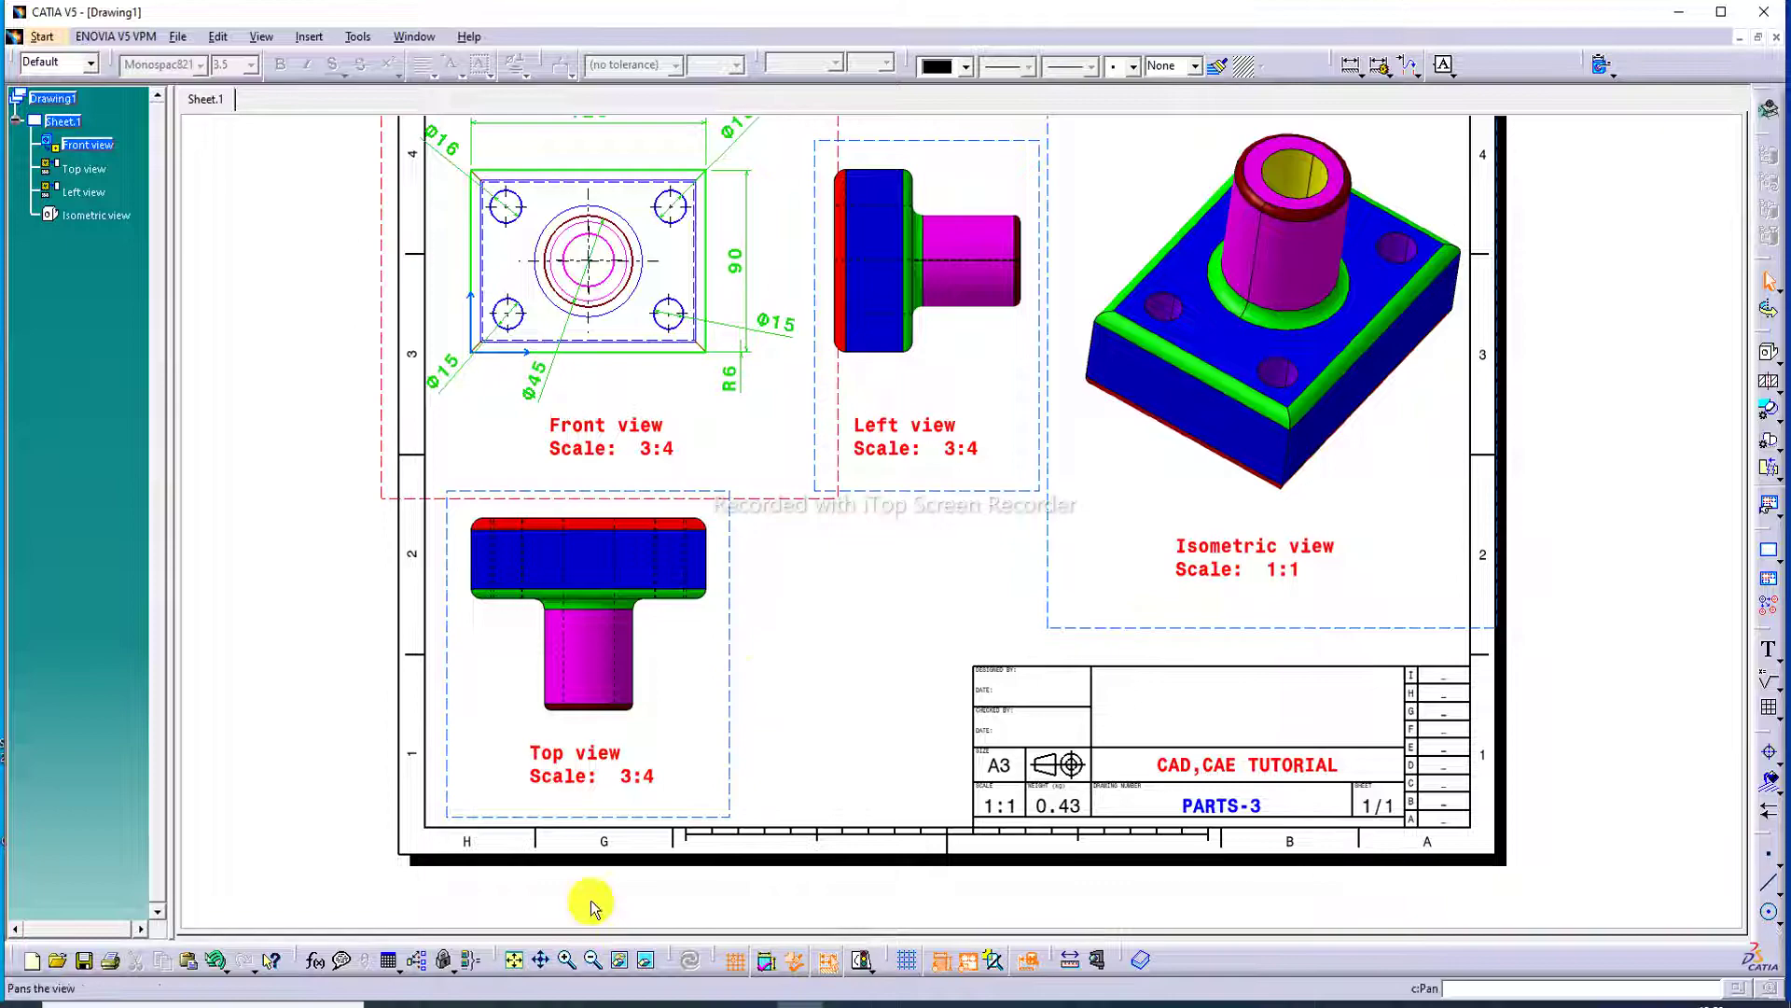
left_click(514, 959)
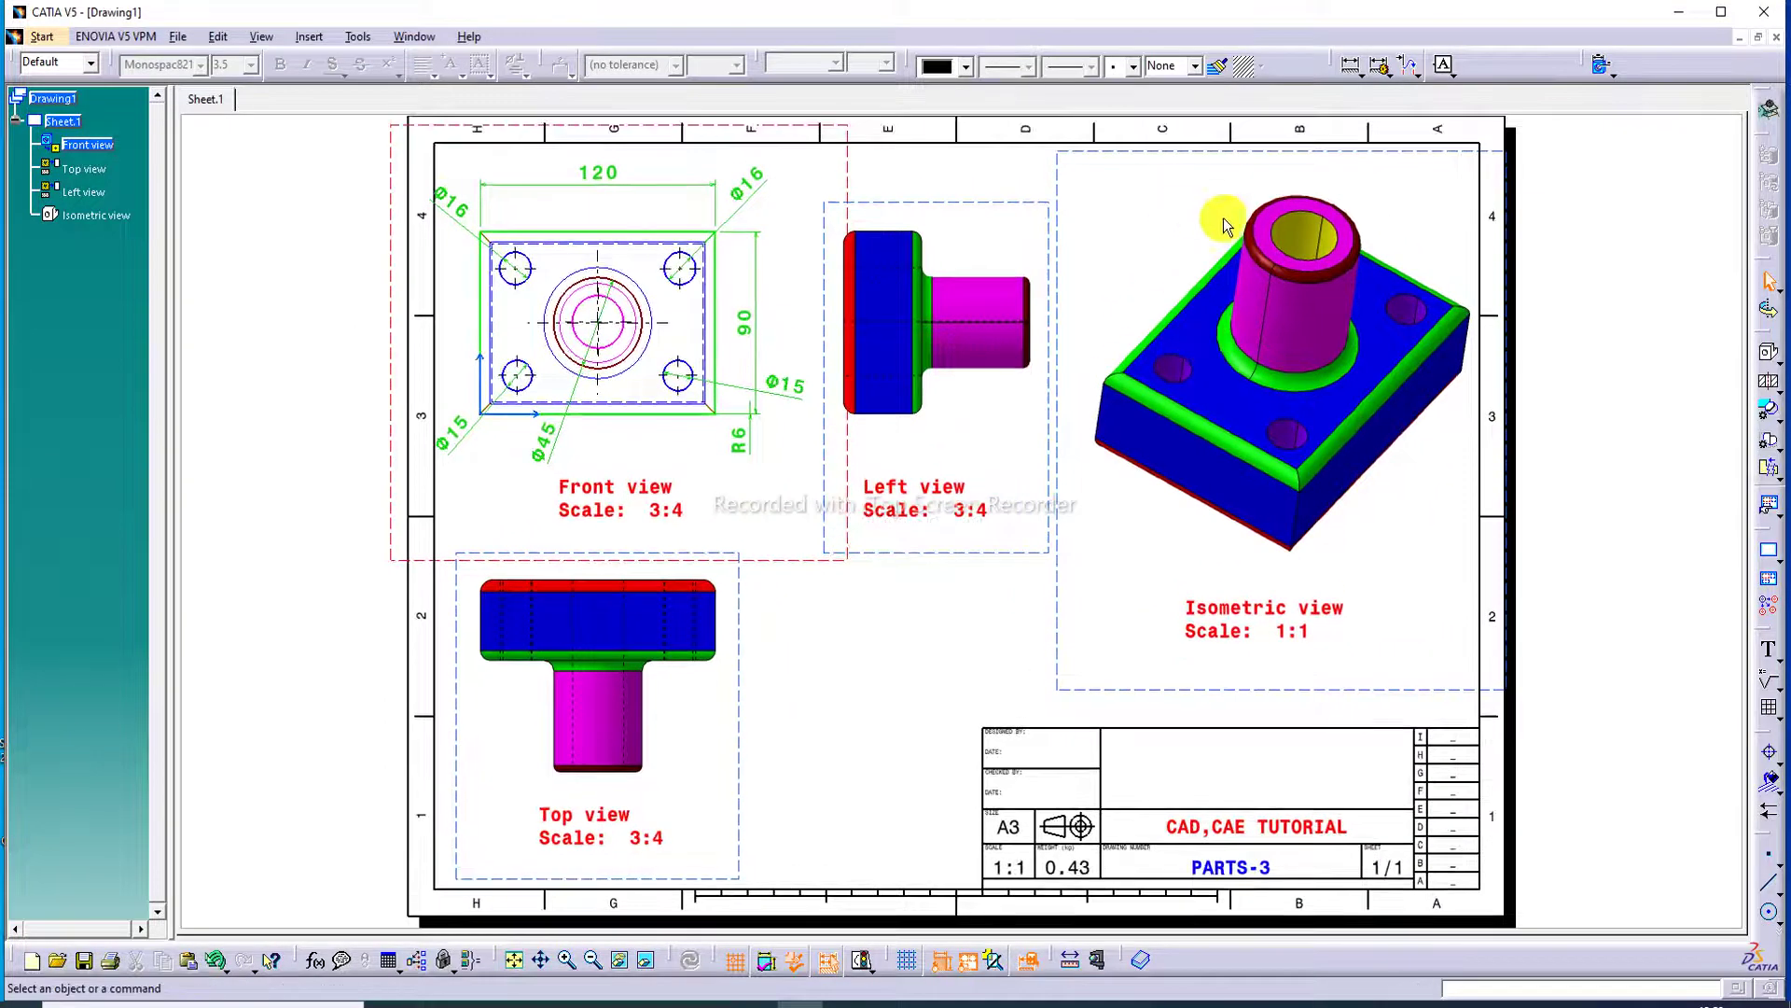
left_click(453, 203)
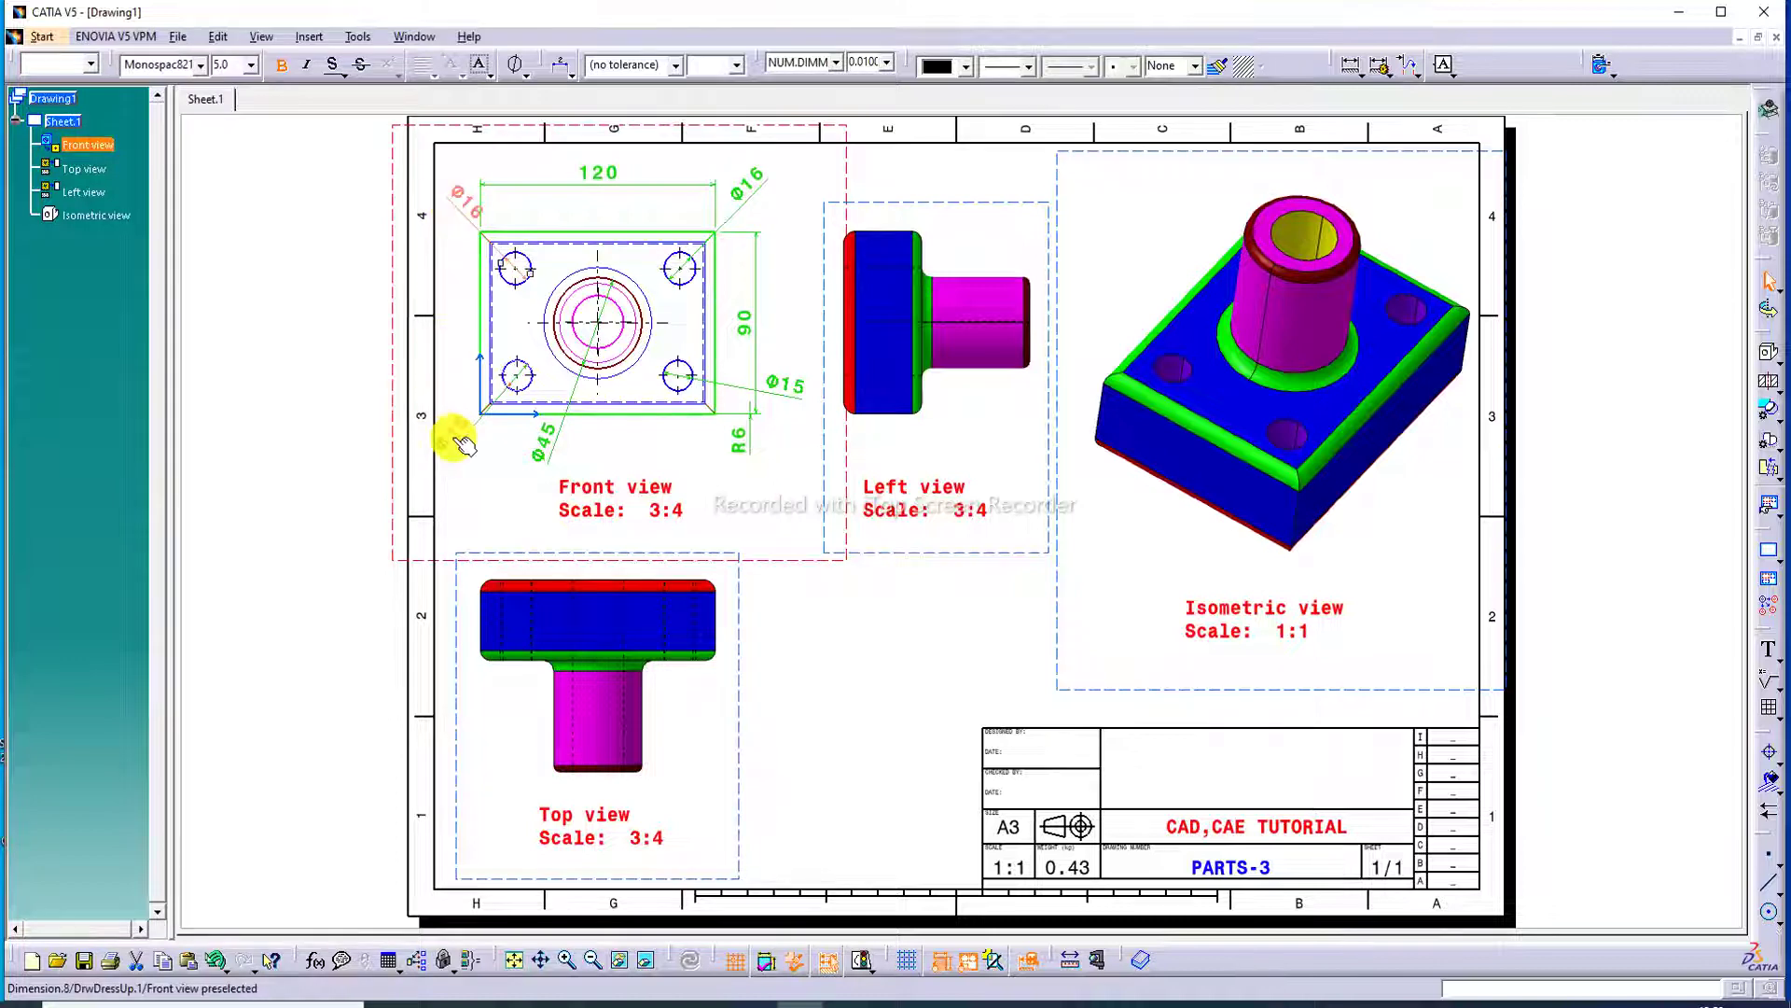
left_click(455, 435)
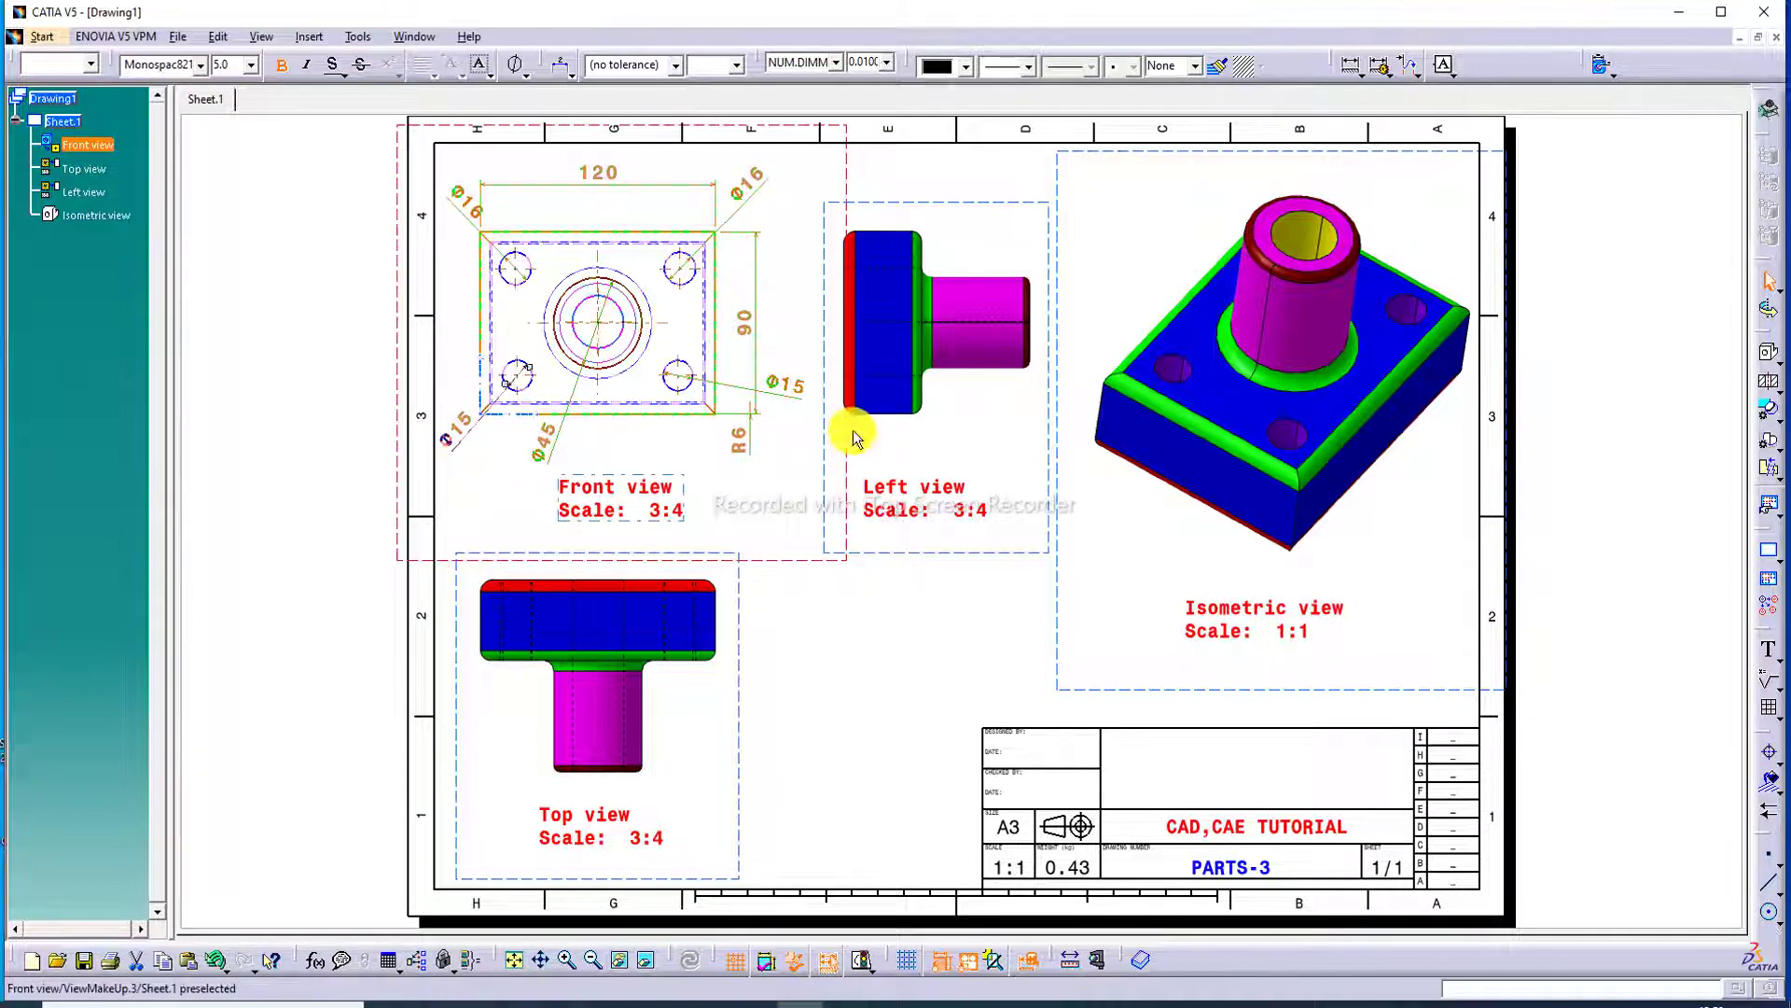
Step: Shift the left and front views slightly right on the sheet, and move the isometric view label right beneath its view
left_click_drag(1057, 391, 1077, 387)
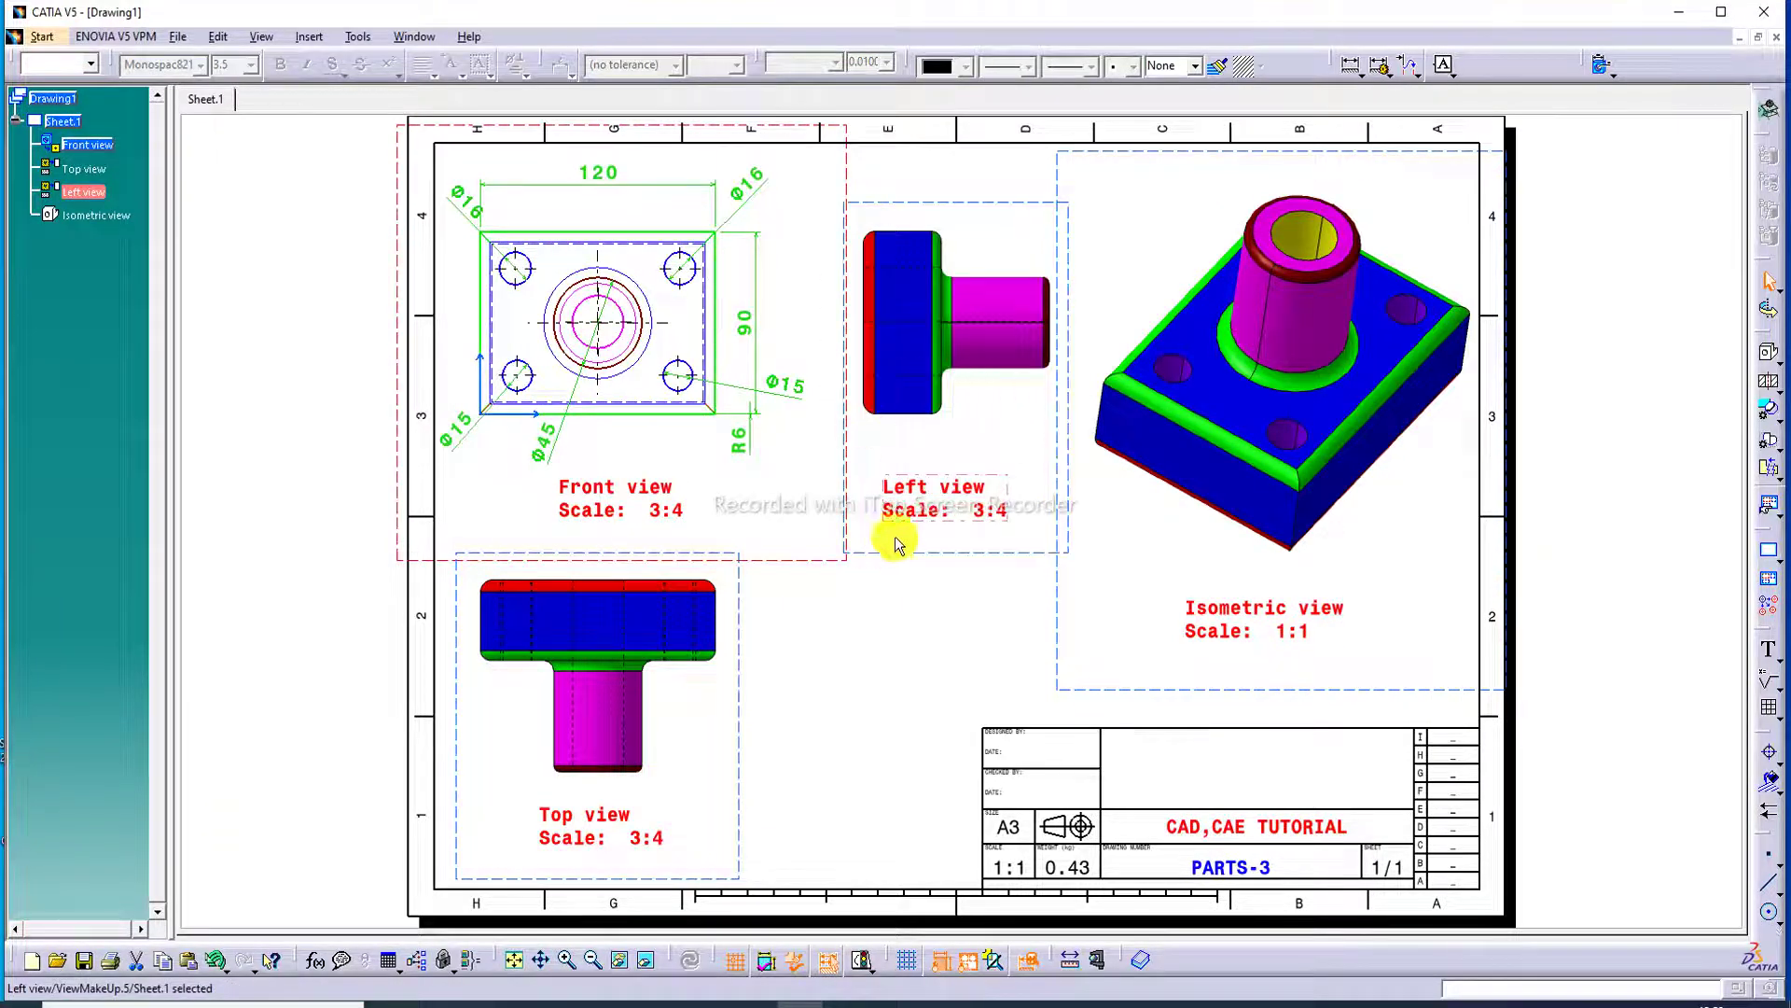
left_click_drag(840, 563, 853, 560)
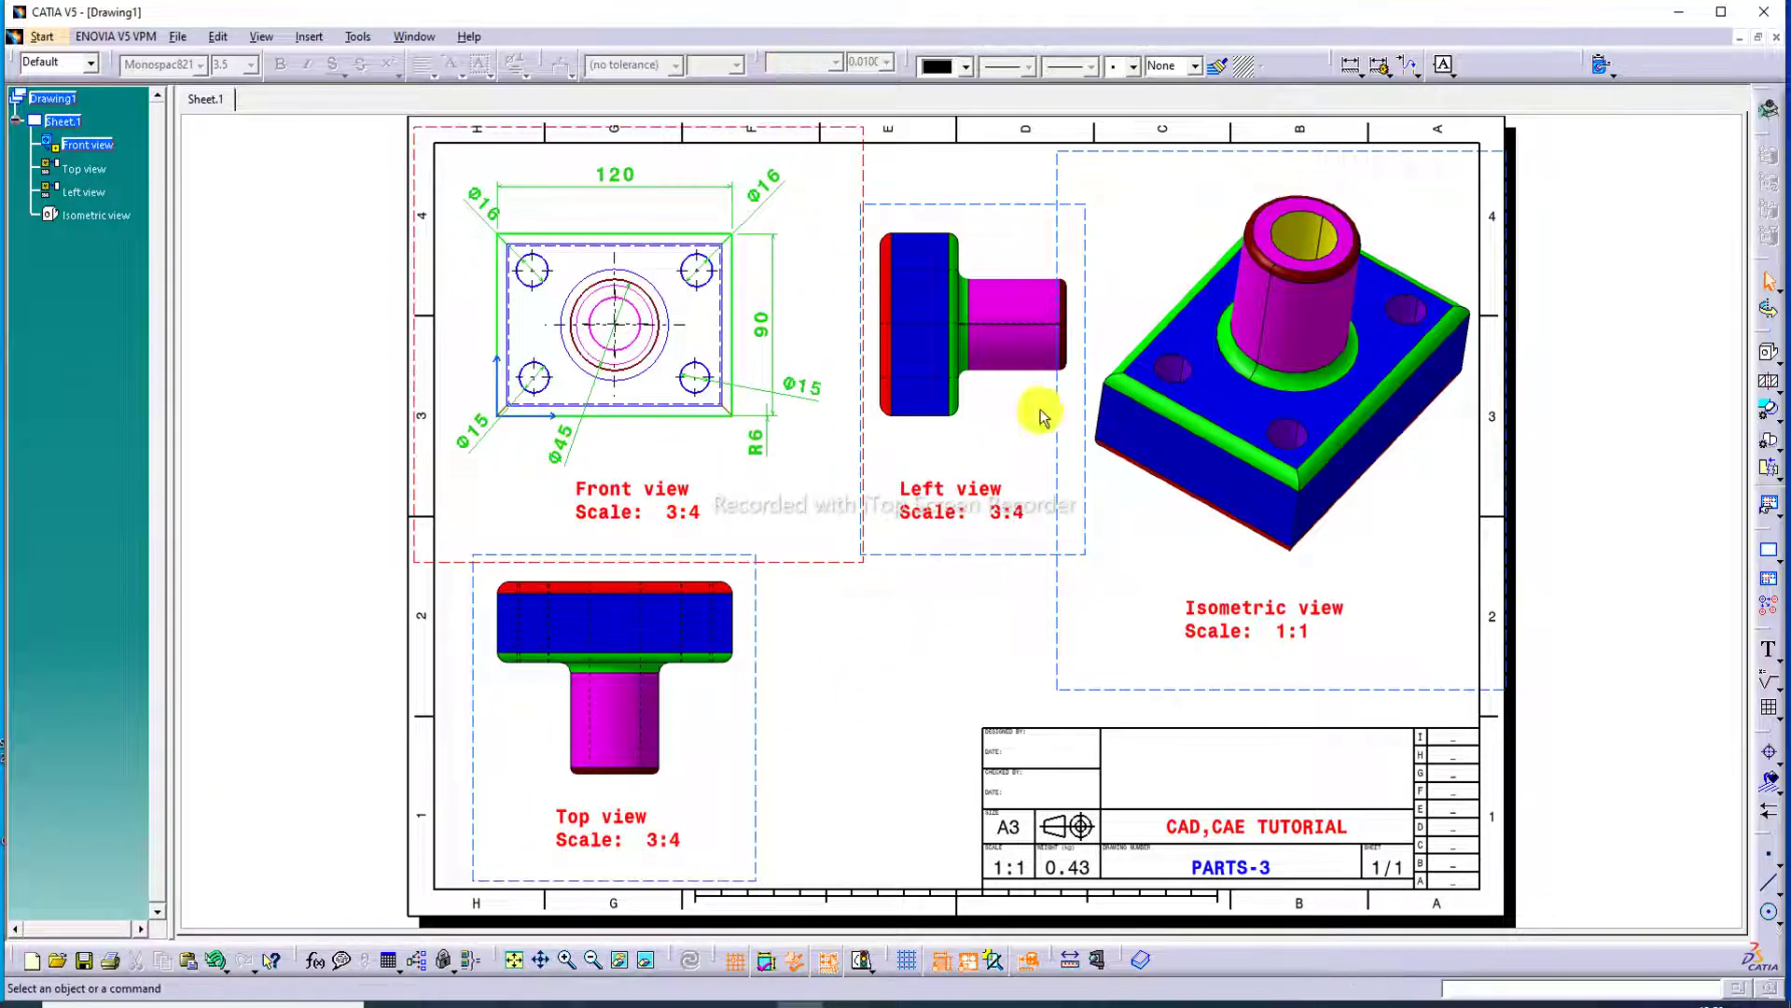
left_click(1352, 632)
left_click_drag(1352, 631, 1378, 631)
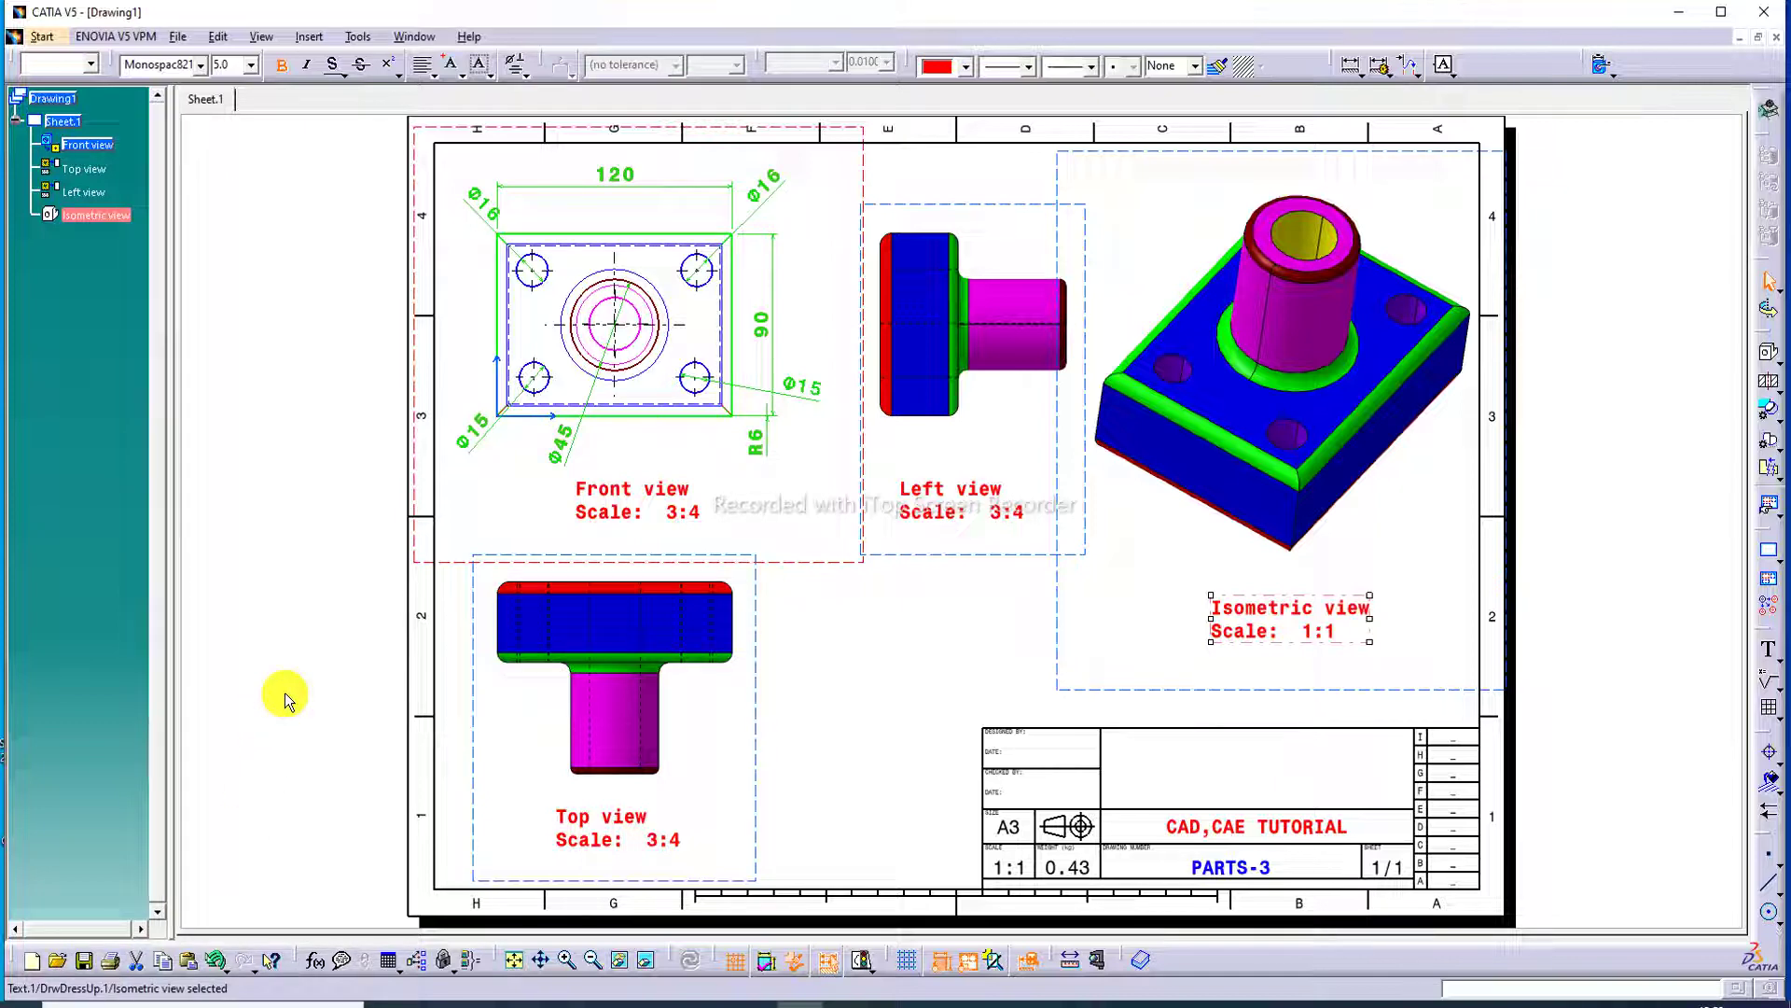
Step: Save the drawing to the Desktop as a pdf file named PARTS-03
key("ctrl+s")
left_click(770, 693)
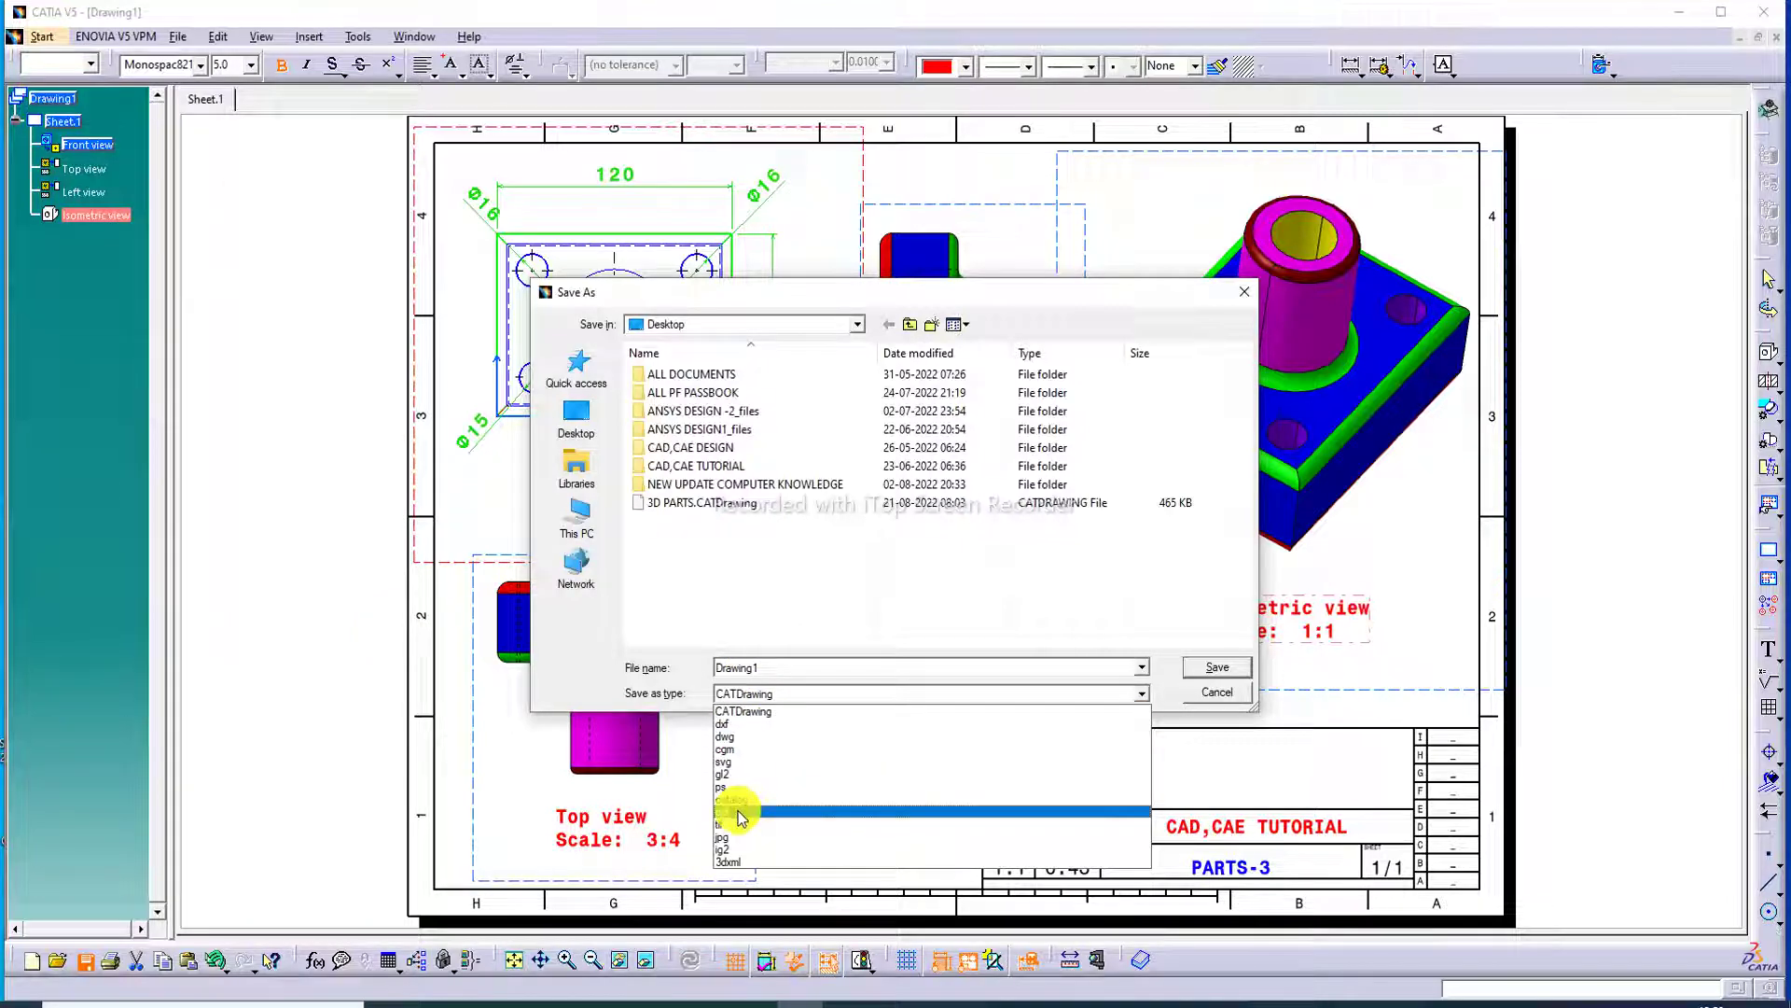
left_click(742, 811)
left_click(780, 663)
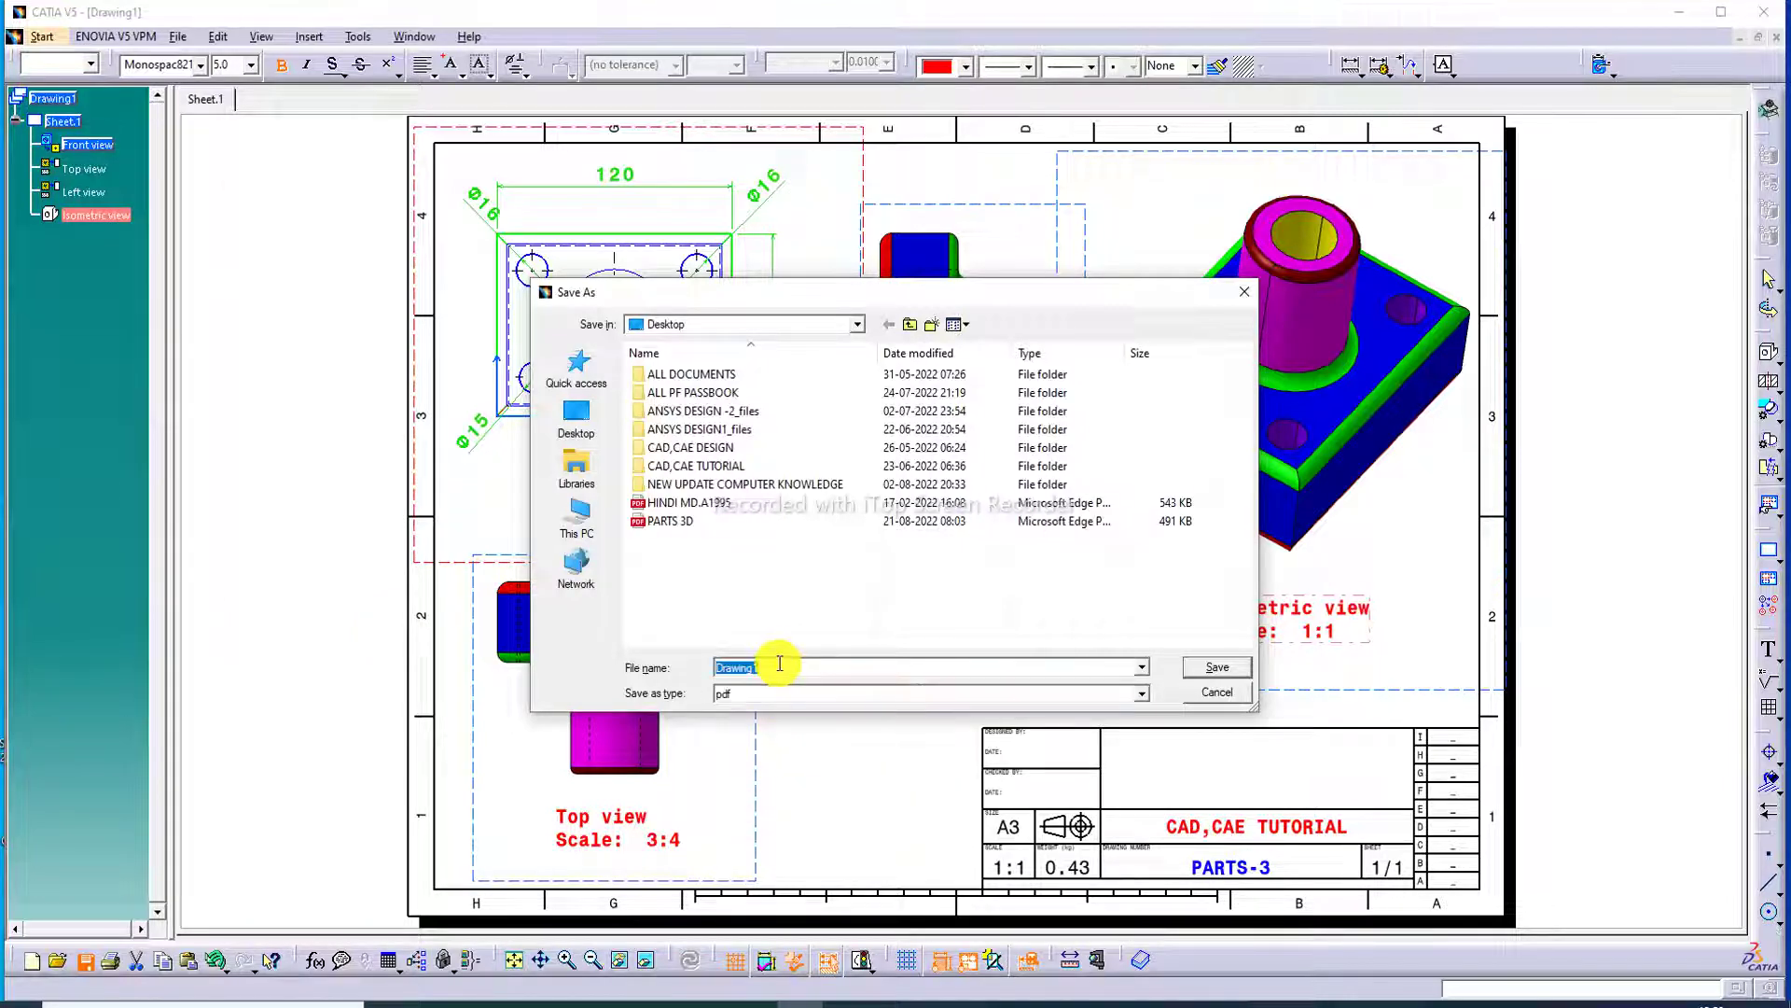
key("BackSpace")
type("PATR")
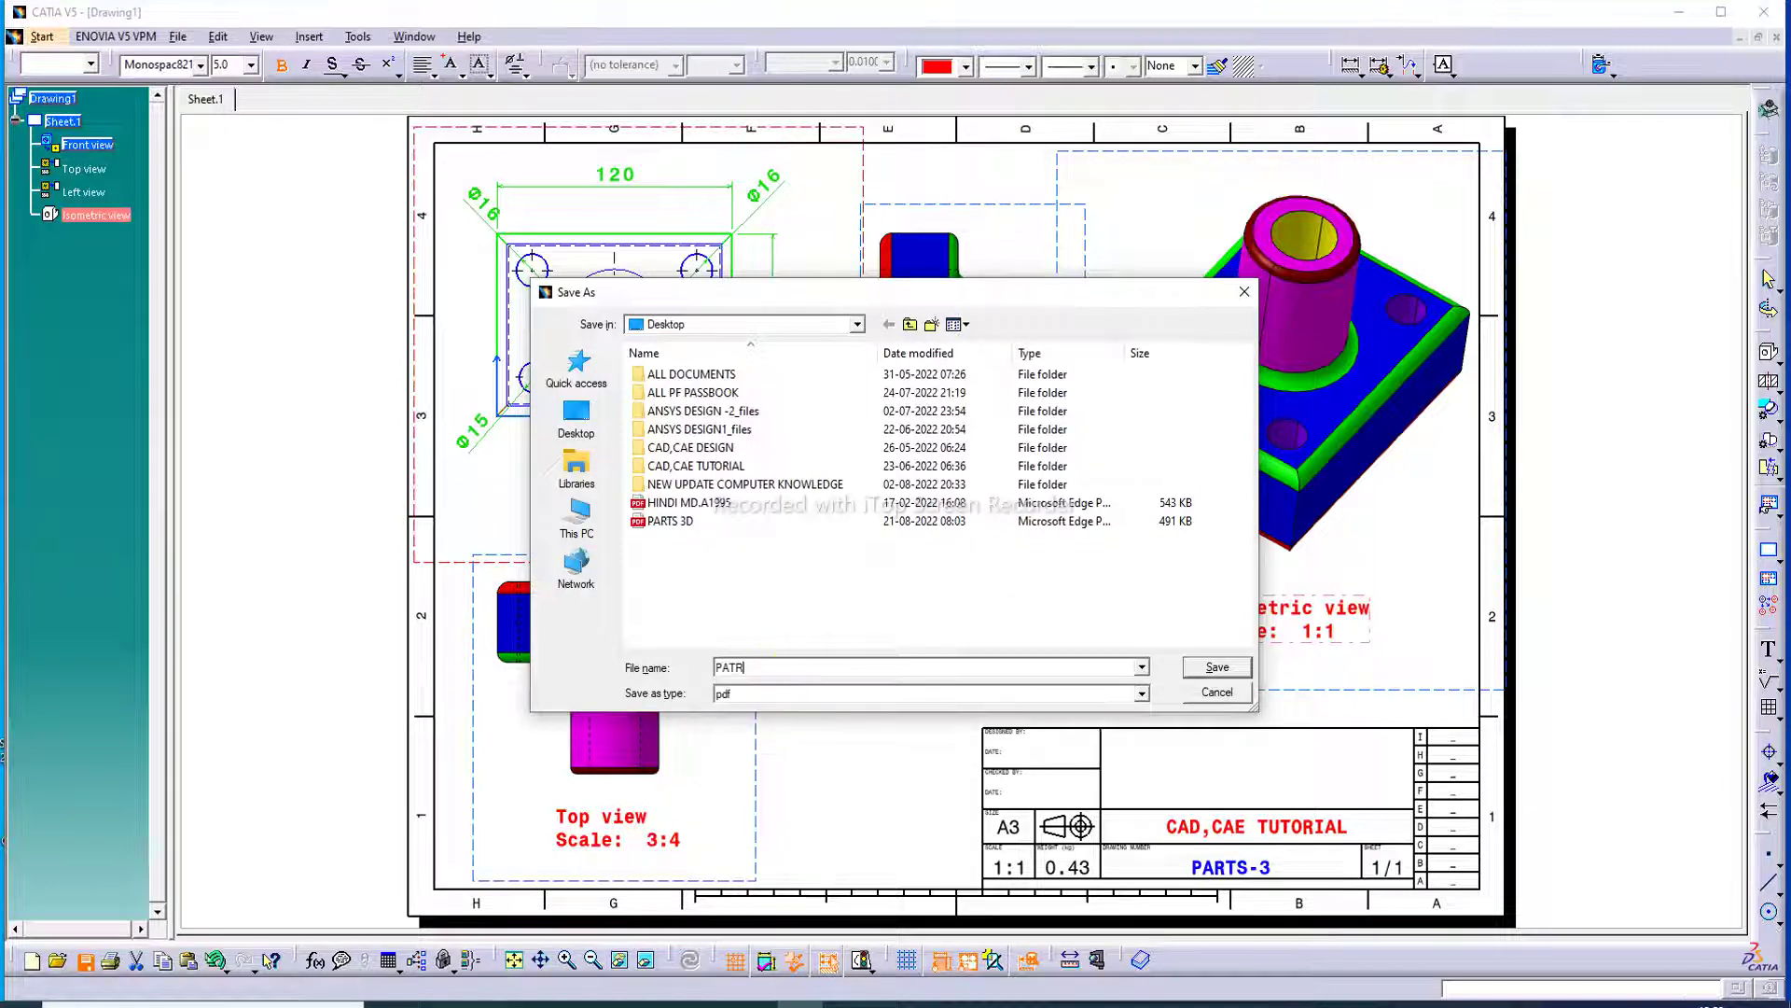
key("BackSpace")
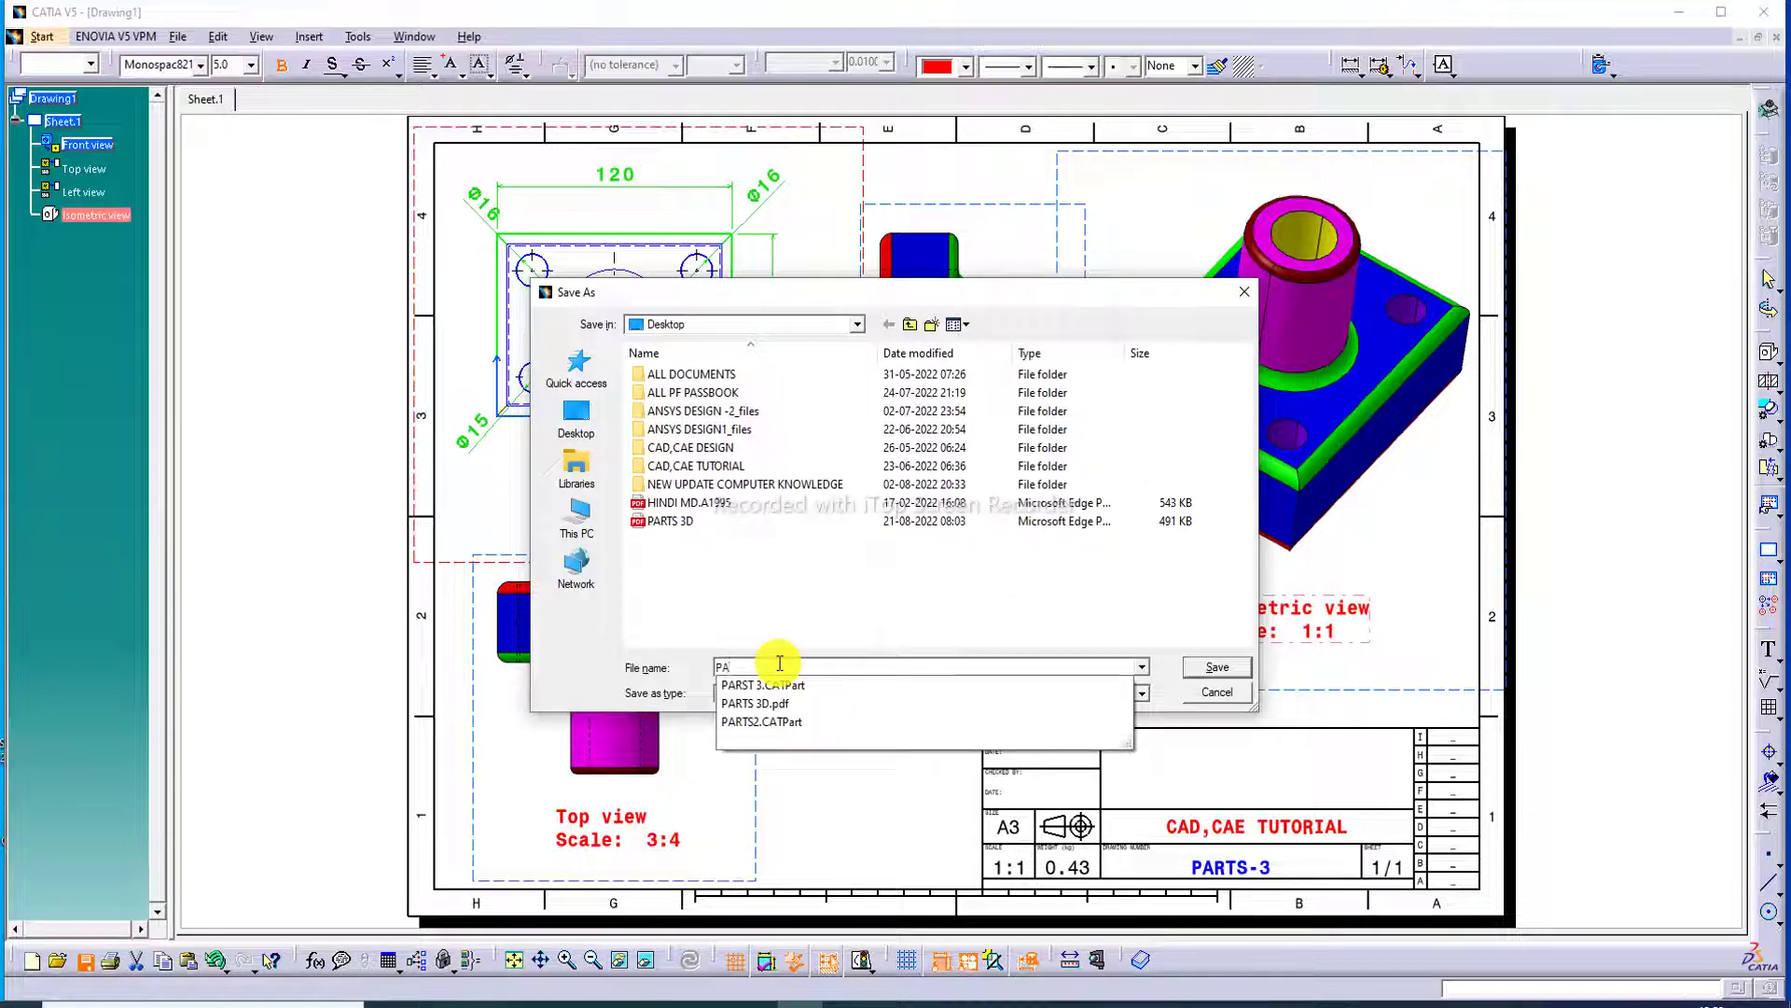
type("RTS")
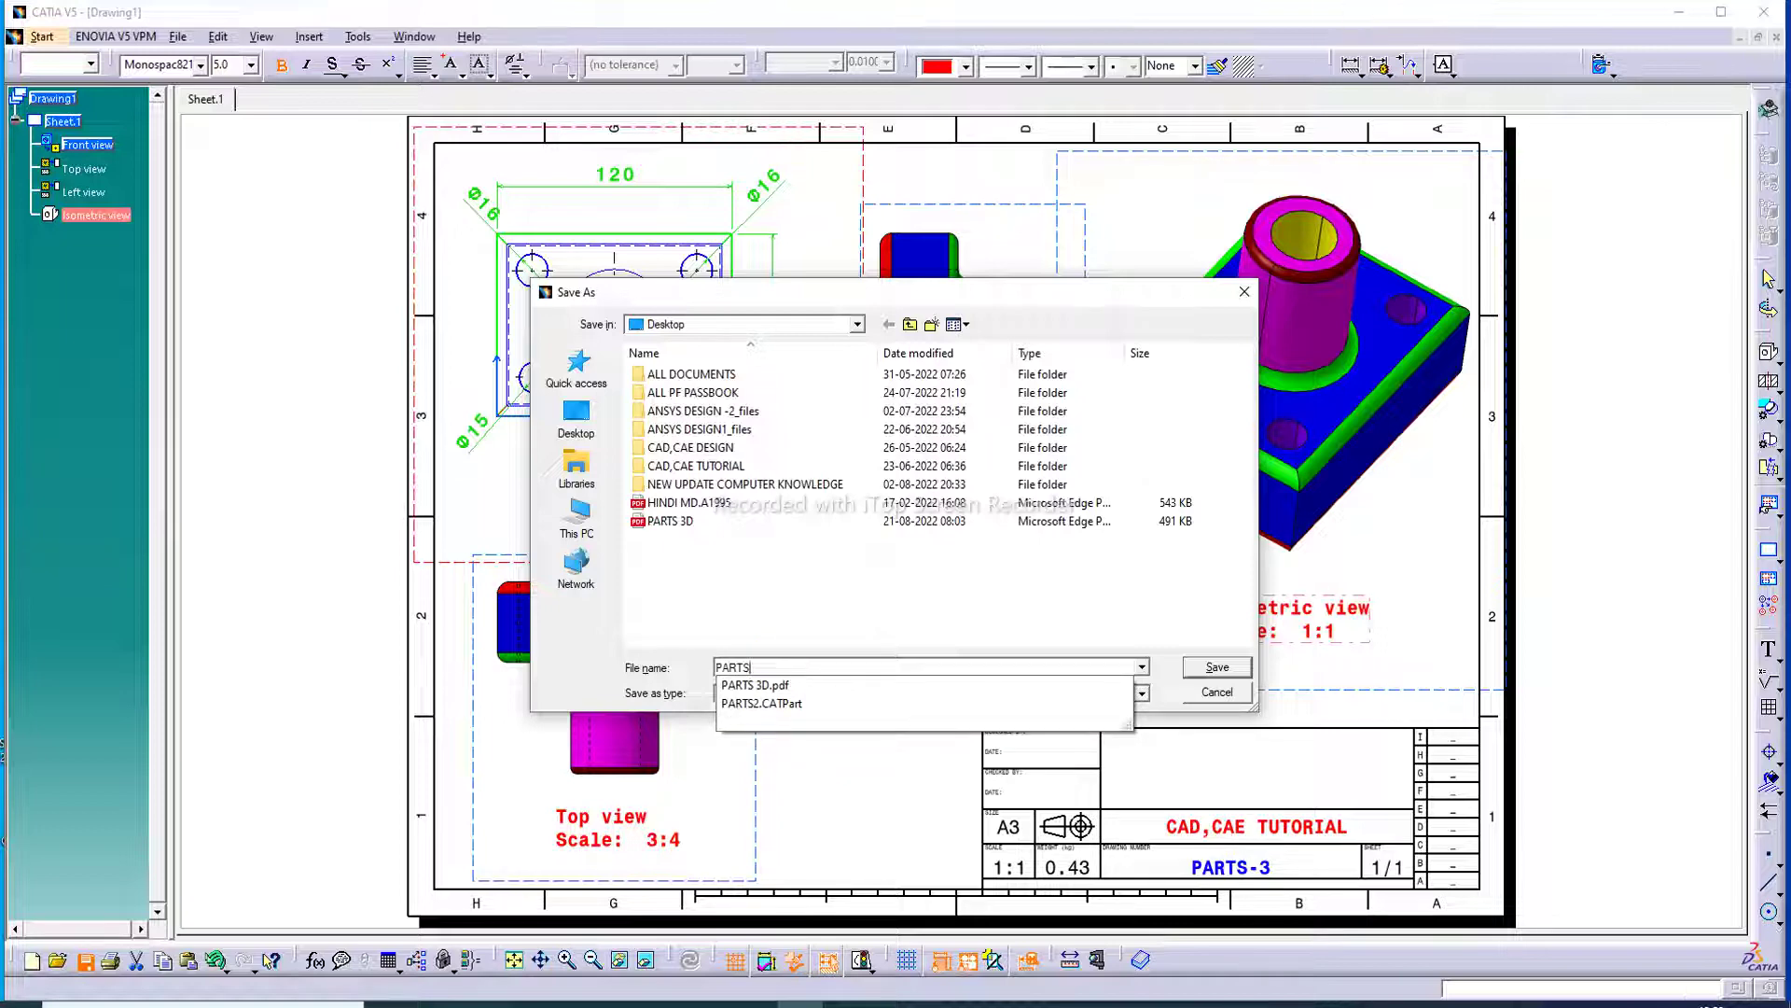
type("3")
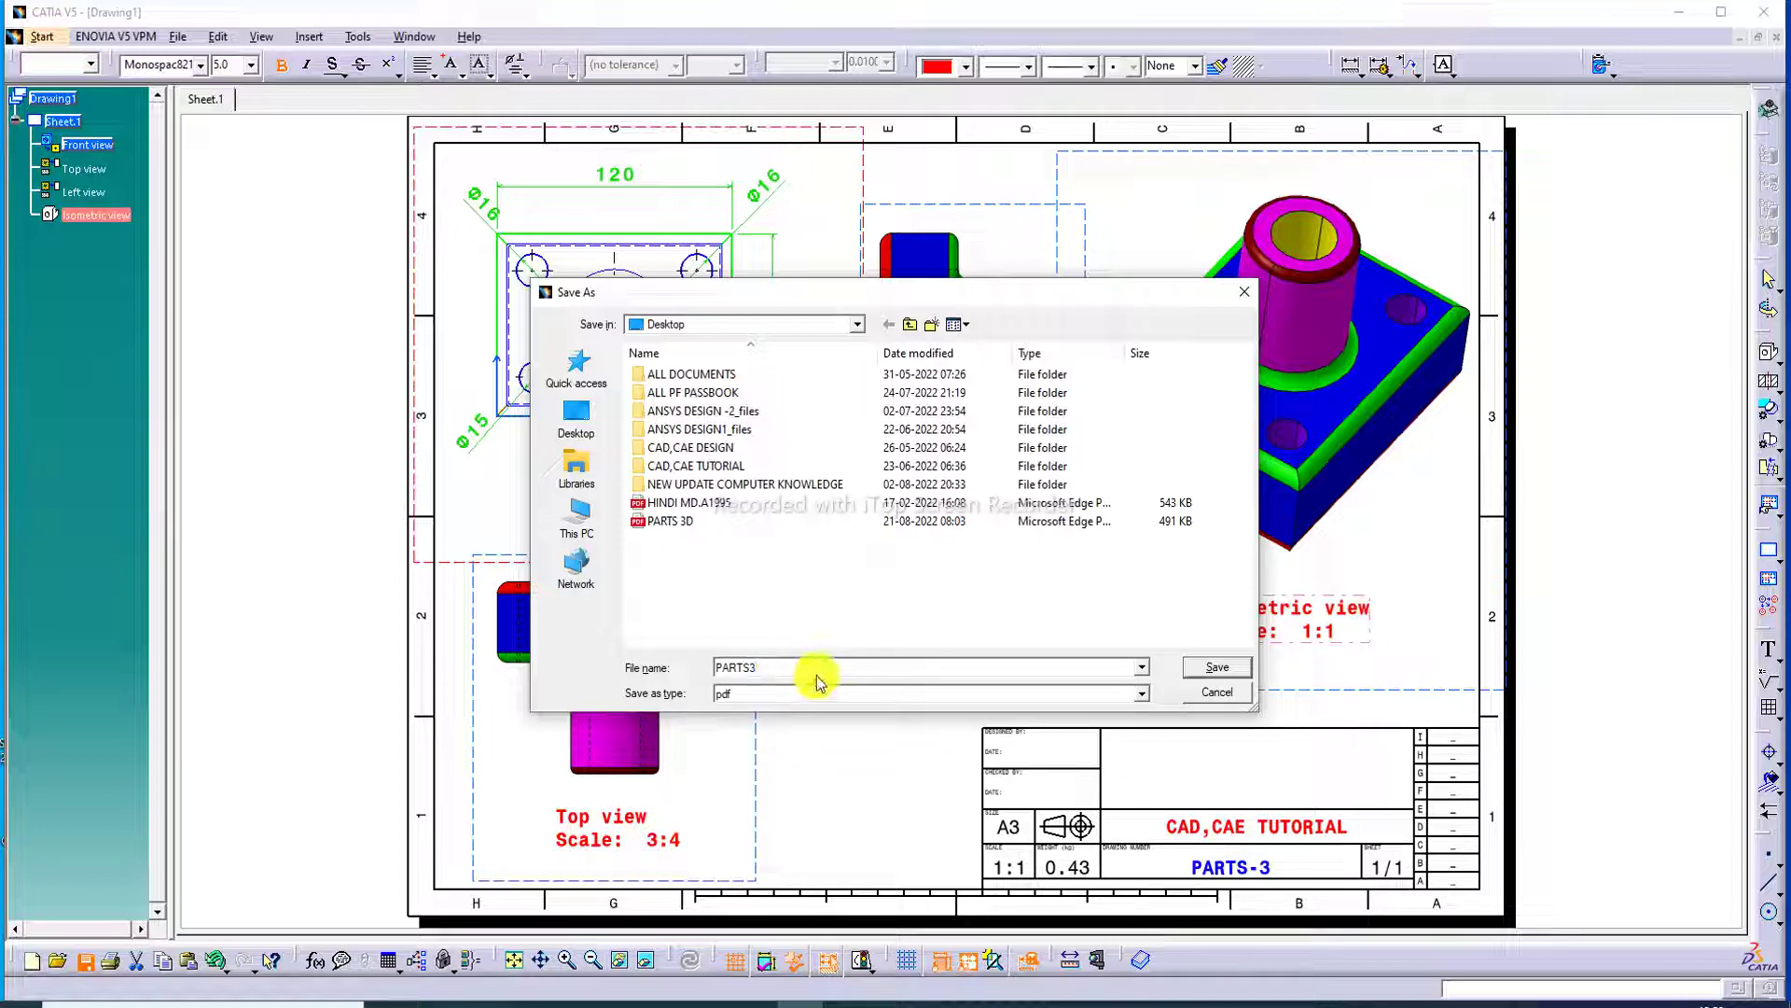
key("BackSpace")
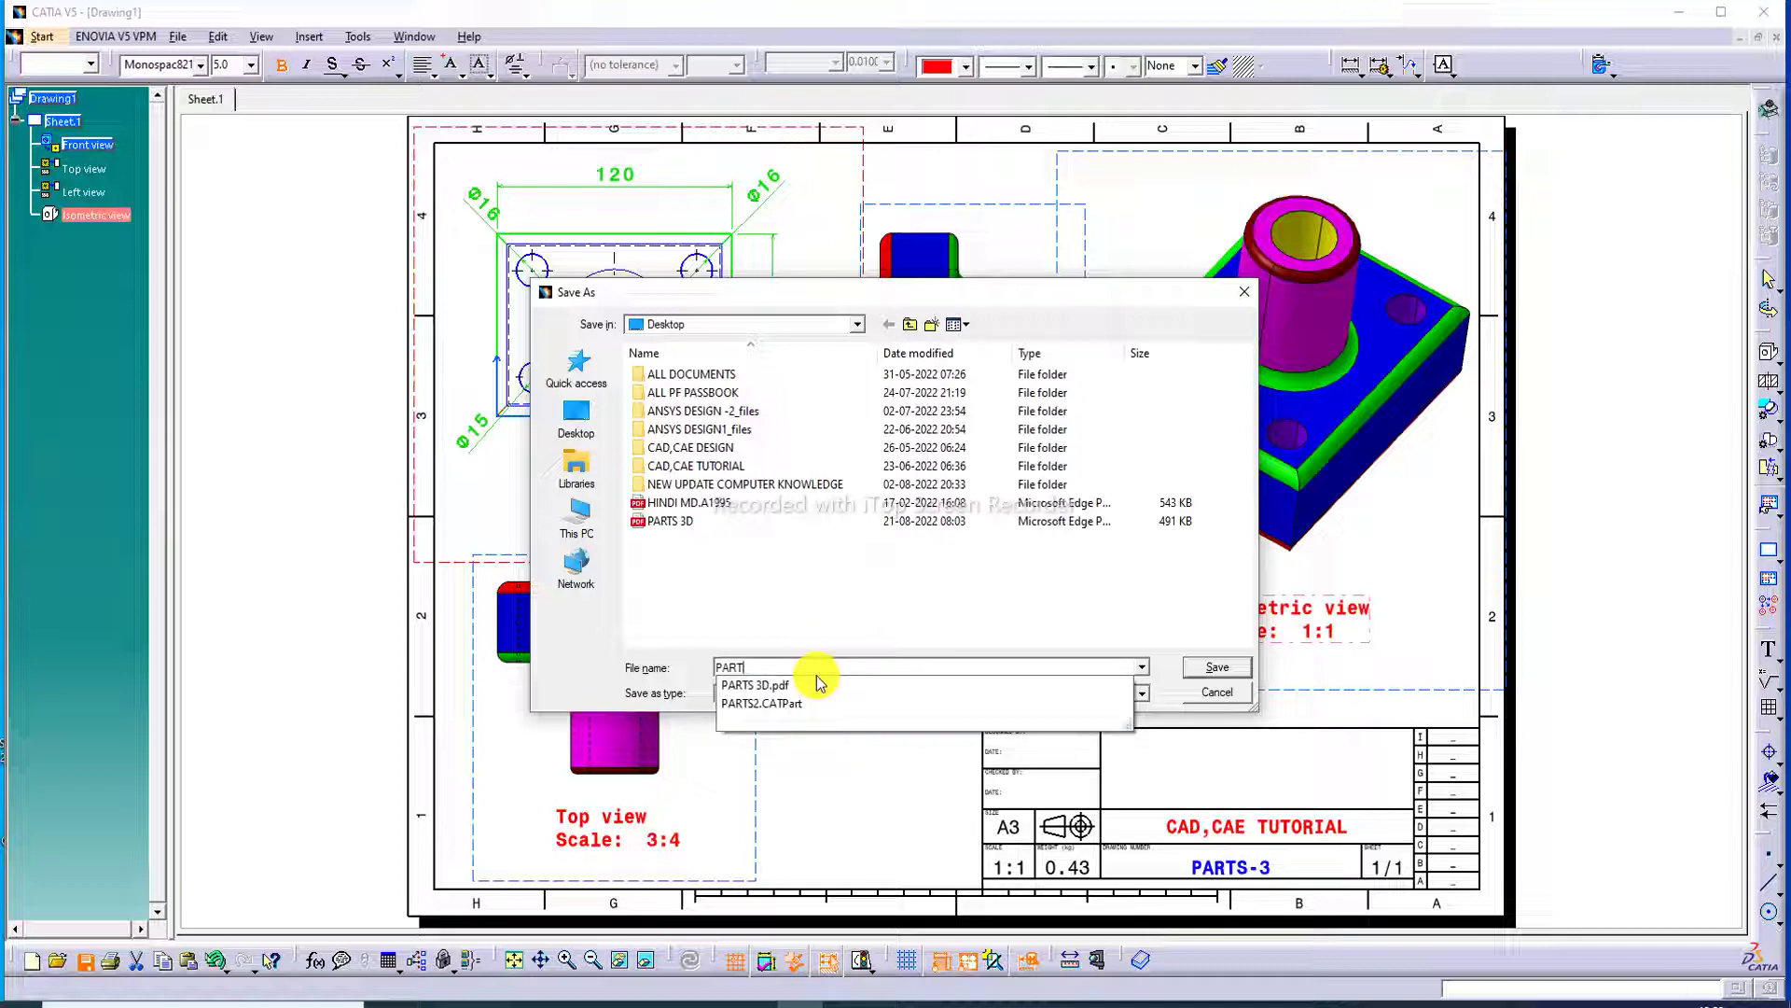
key("BackSpace")
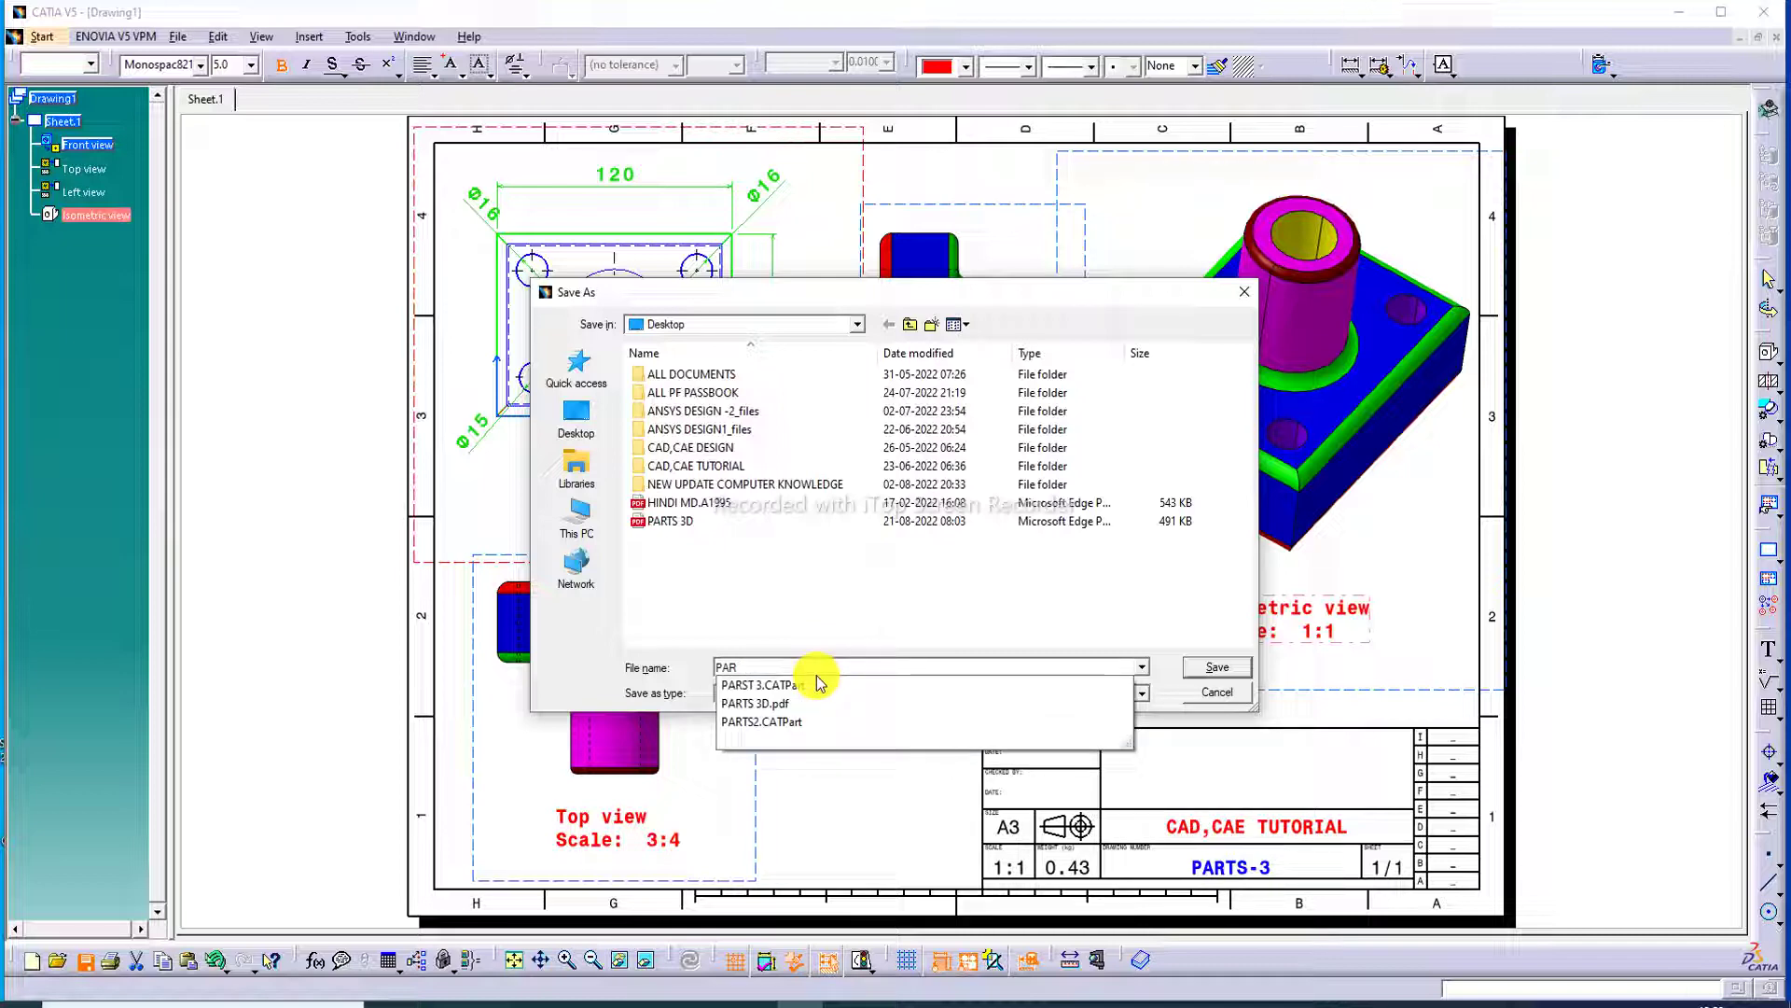
type("TS-")
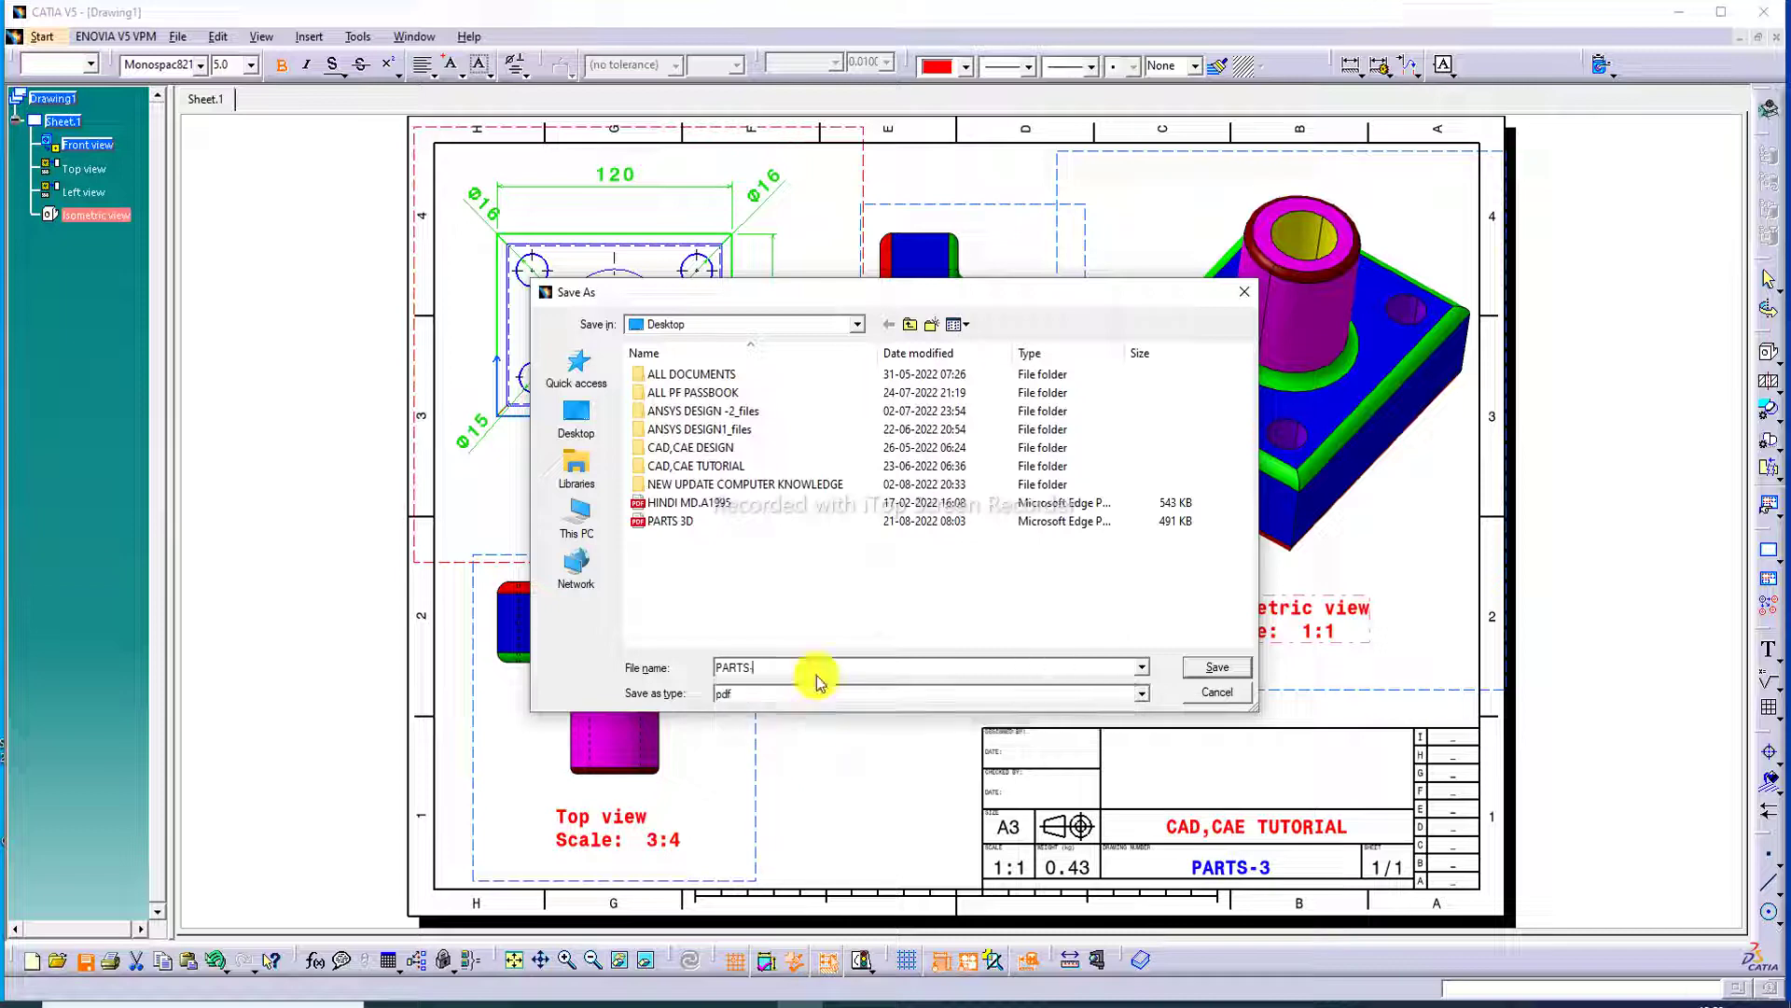
type("03")
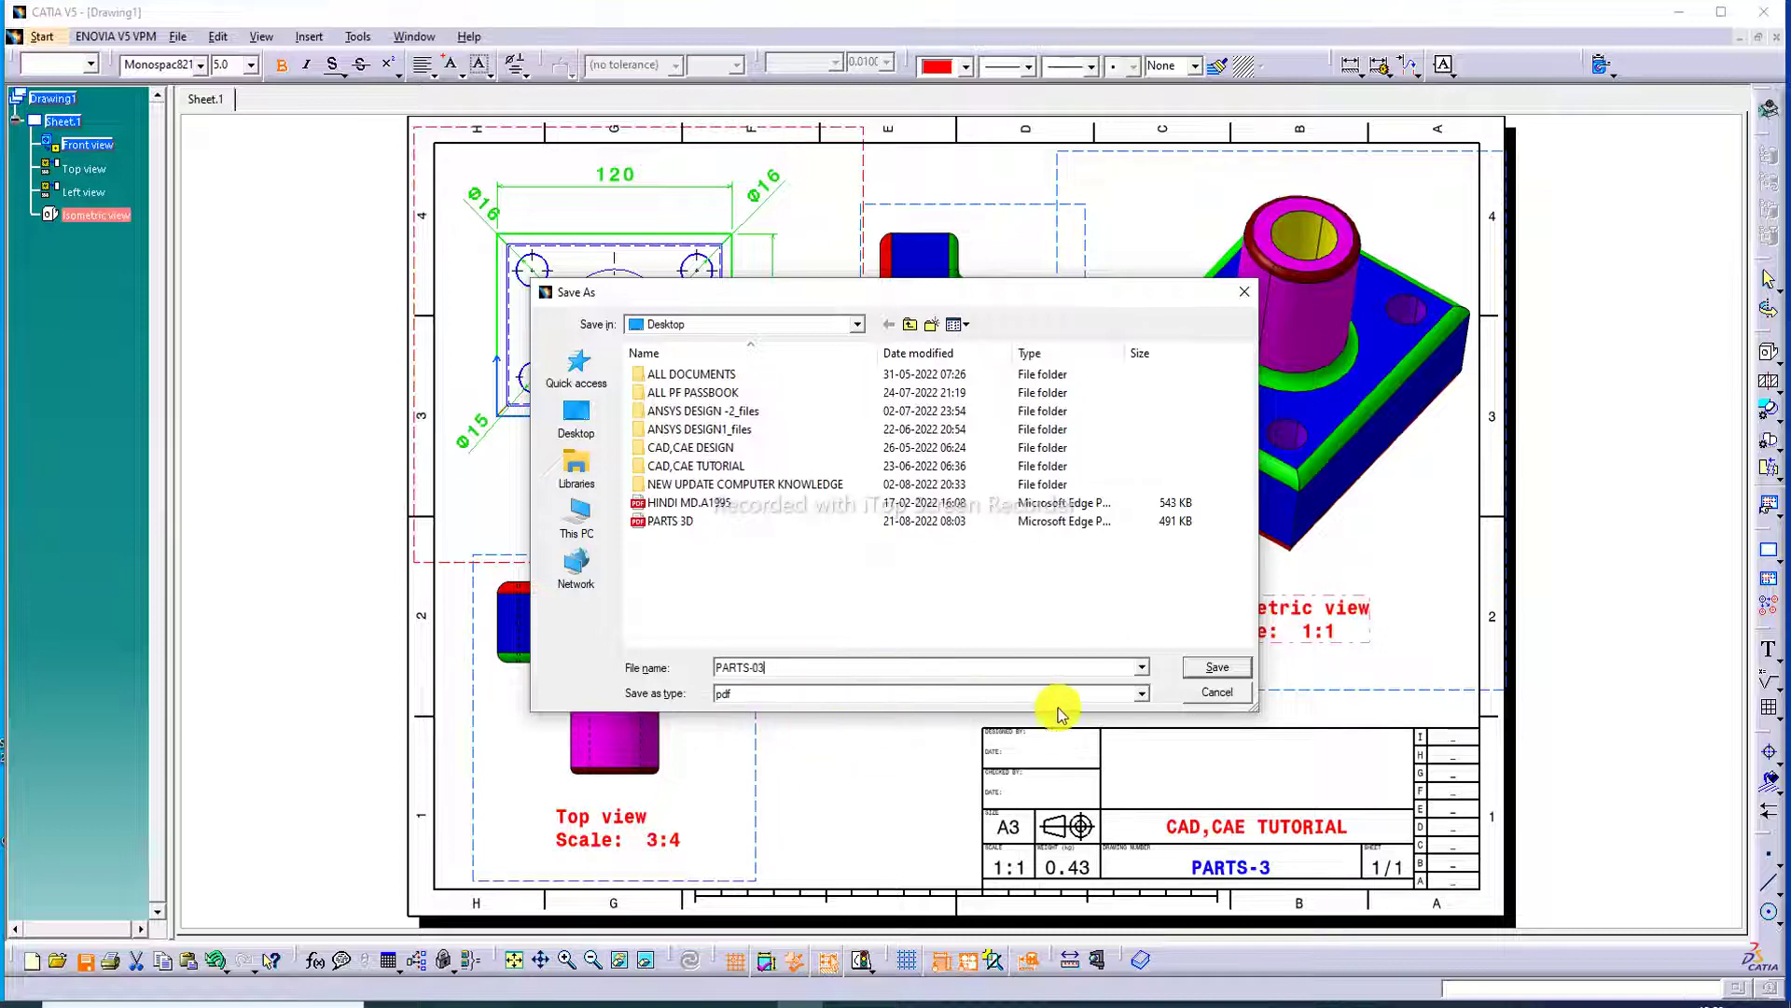
left_click(1218, 666)
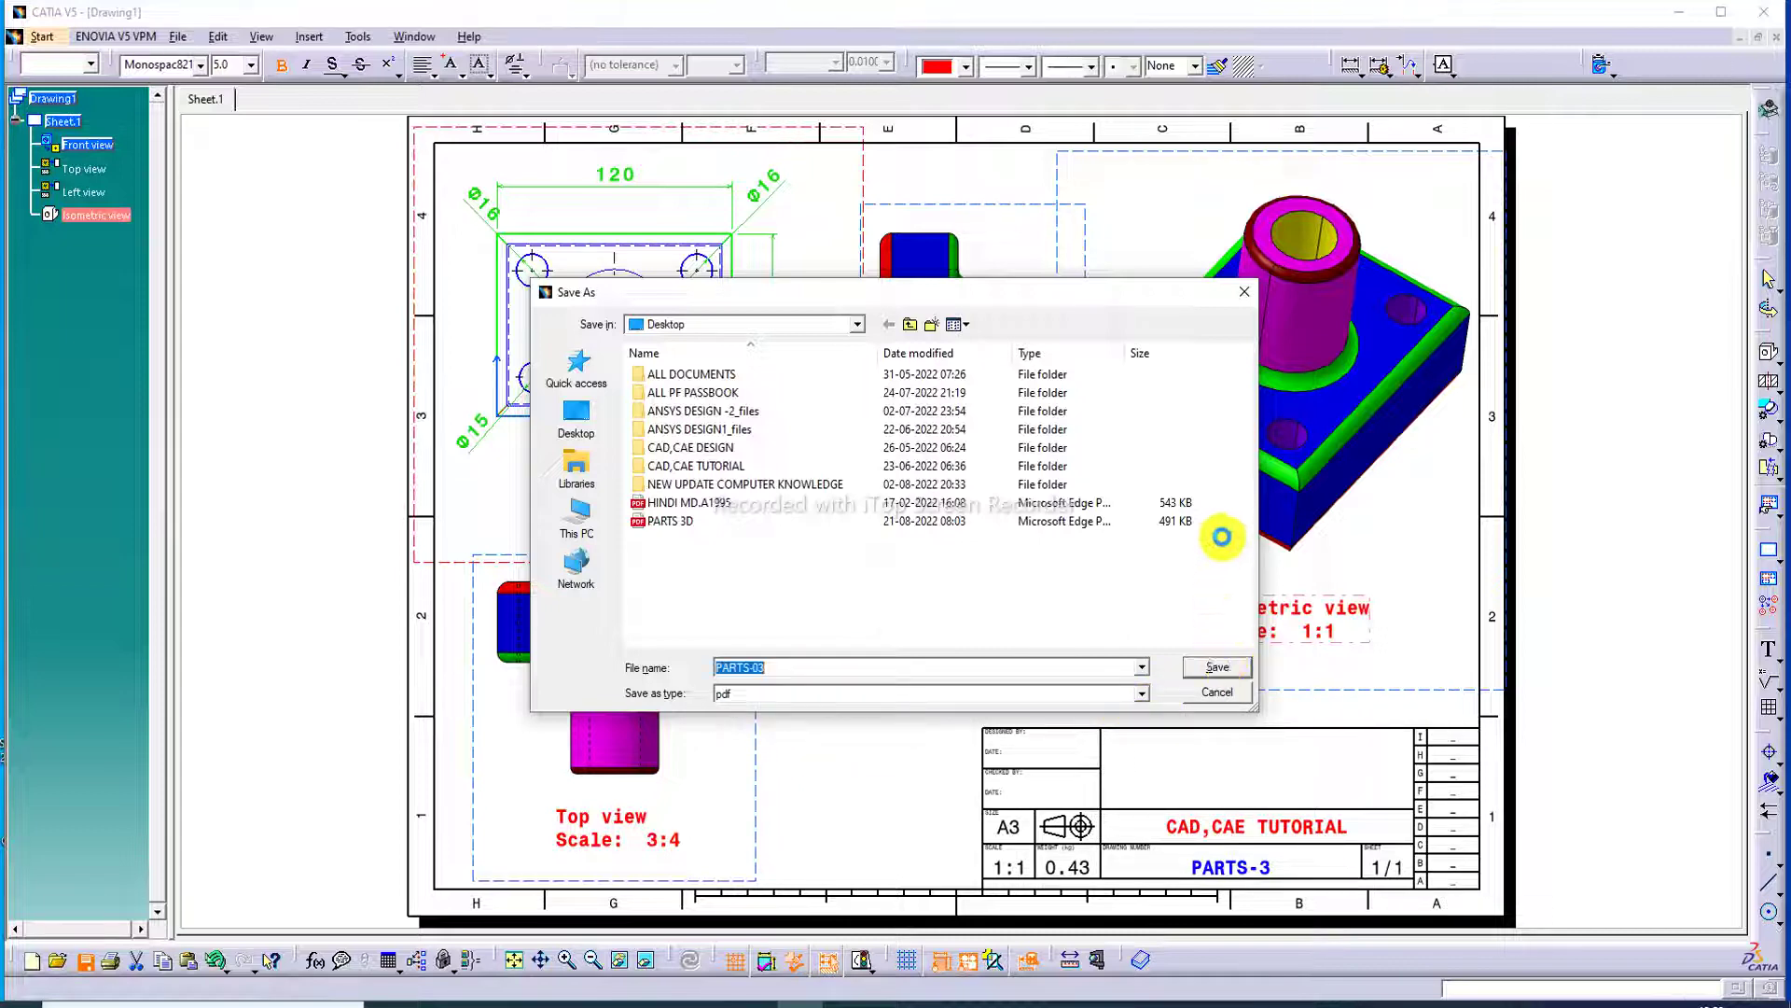
left_click(926, 644)
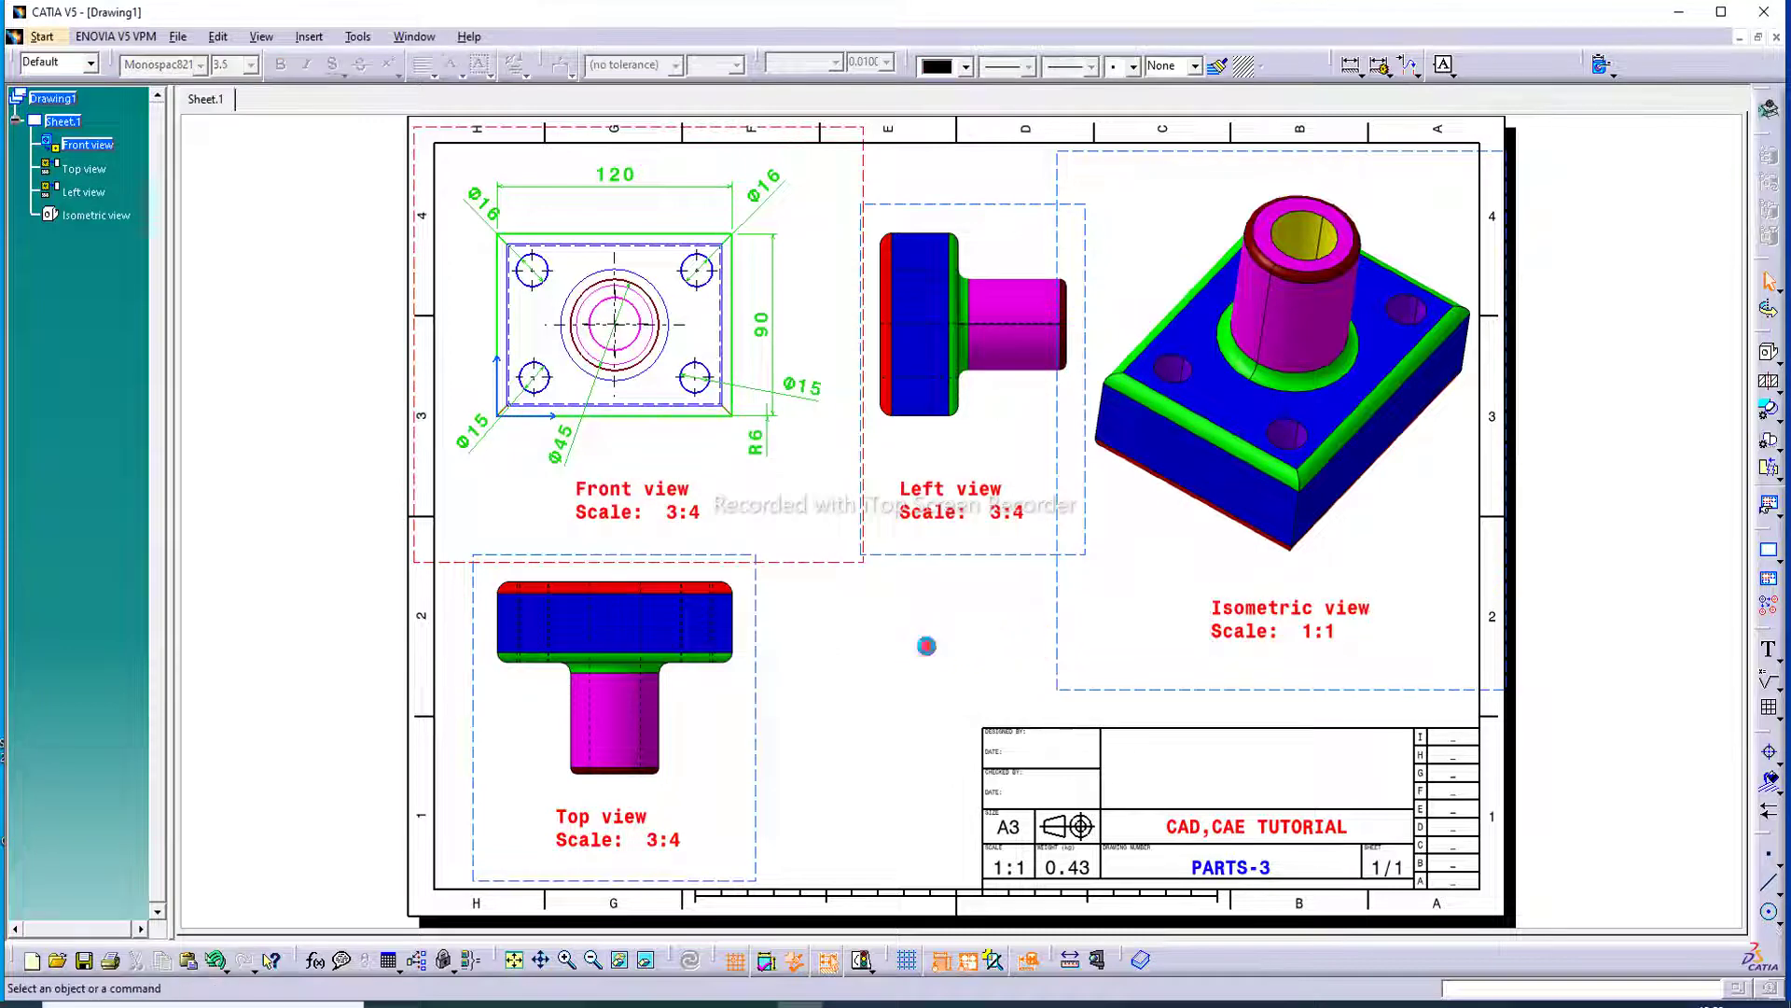
Step: Save the drawing in its native CATDrawing format on the Desktop under the name PARTS-03
key("ctrl+s")
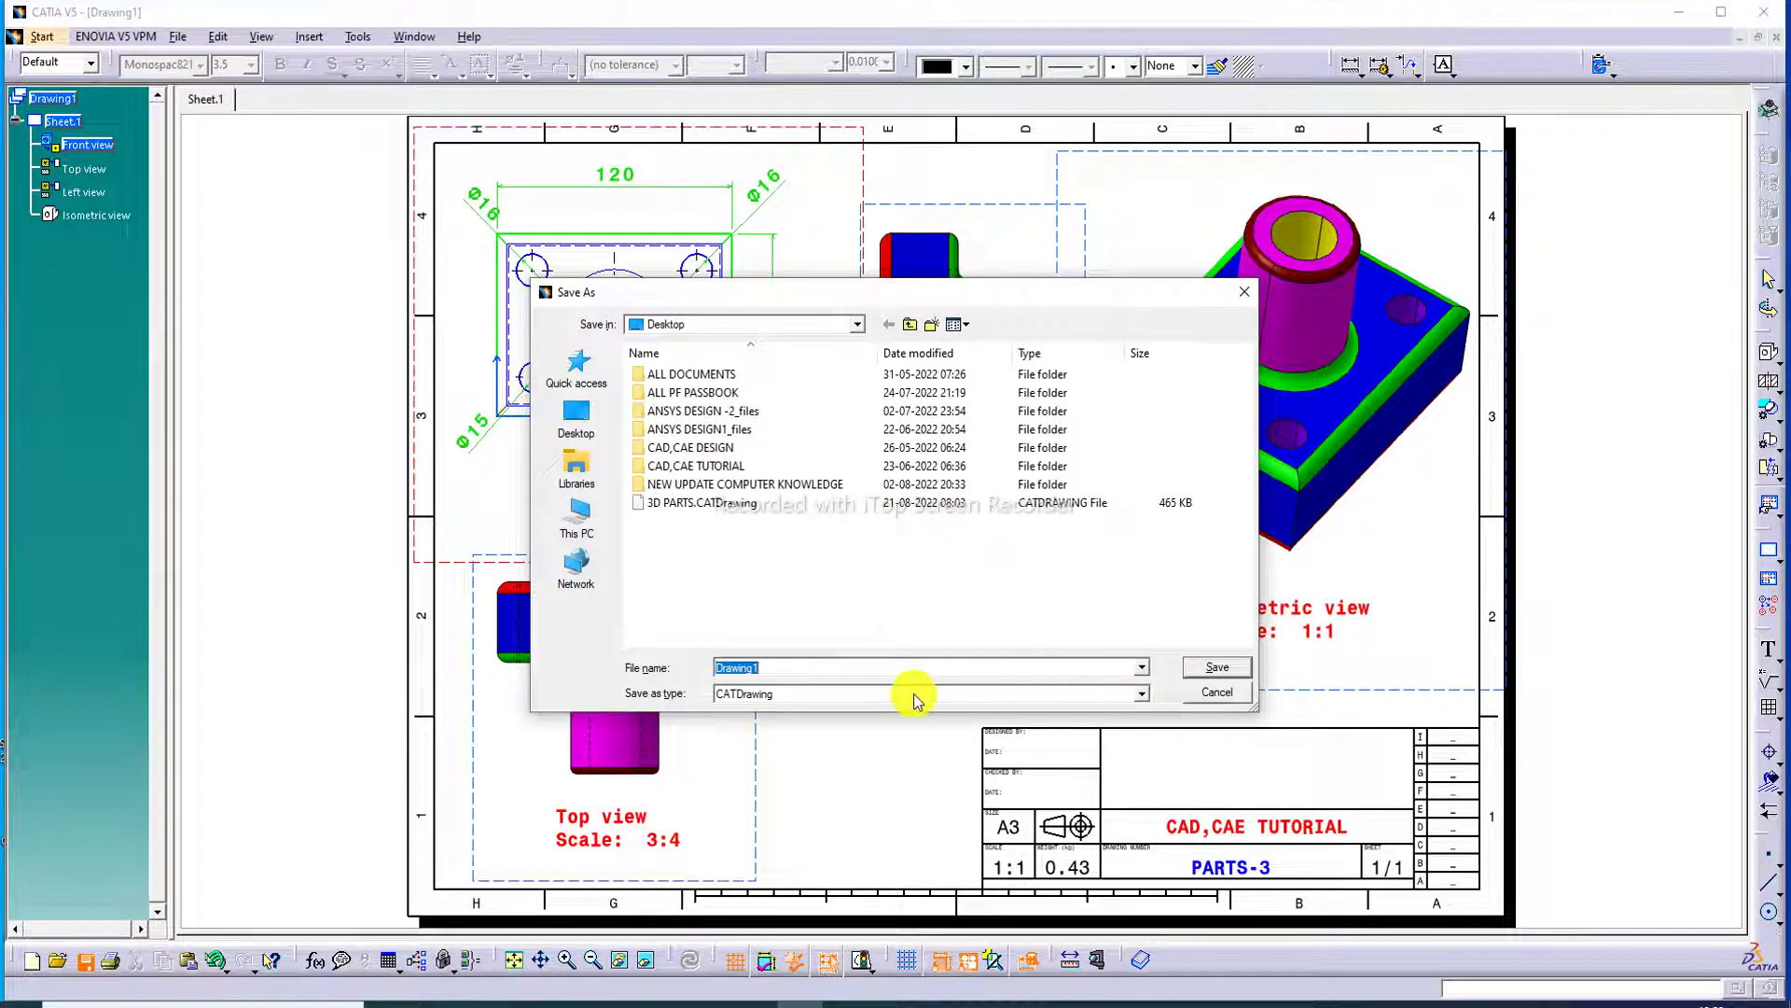
key("BackSpace")
type("P")
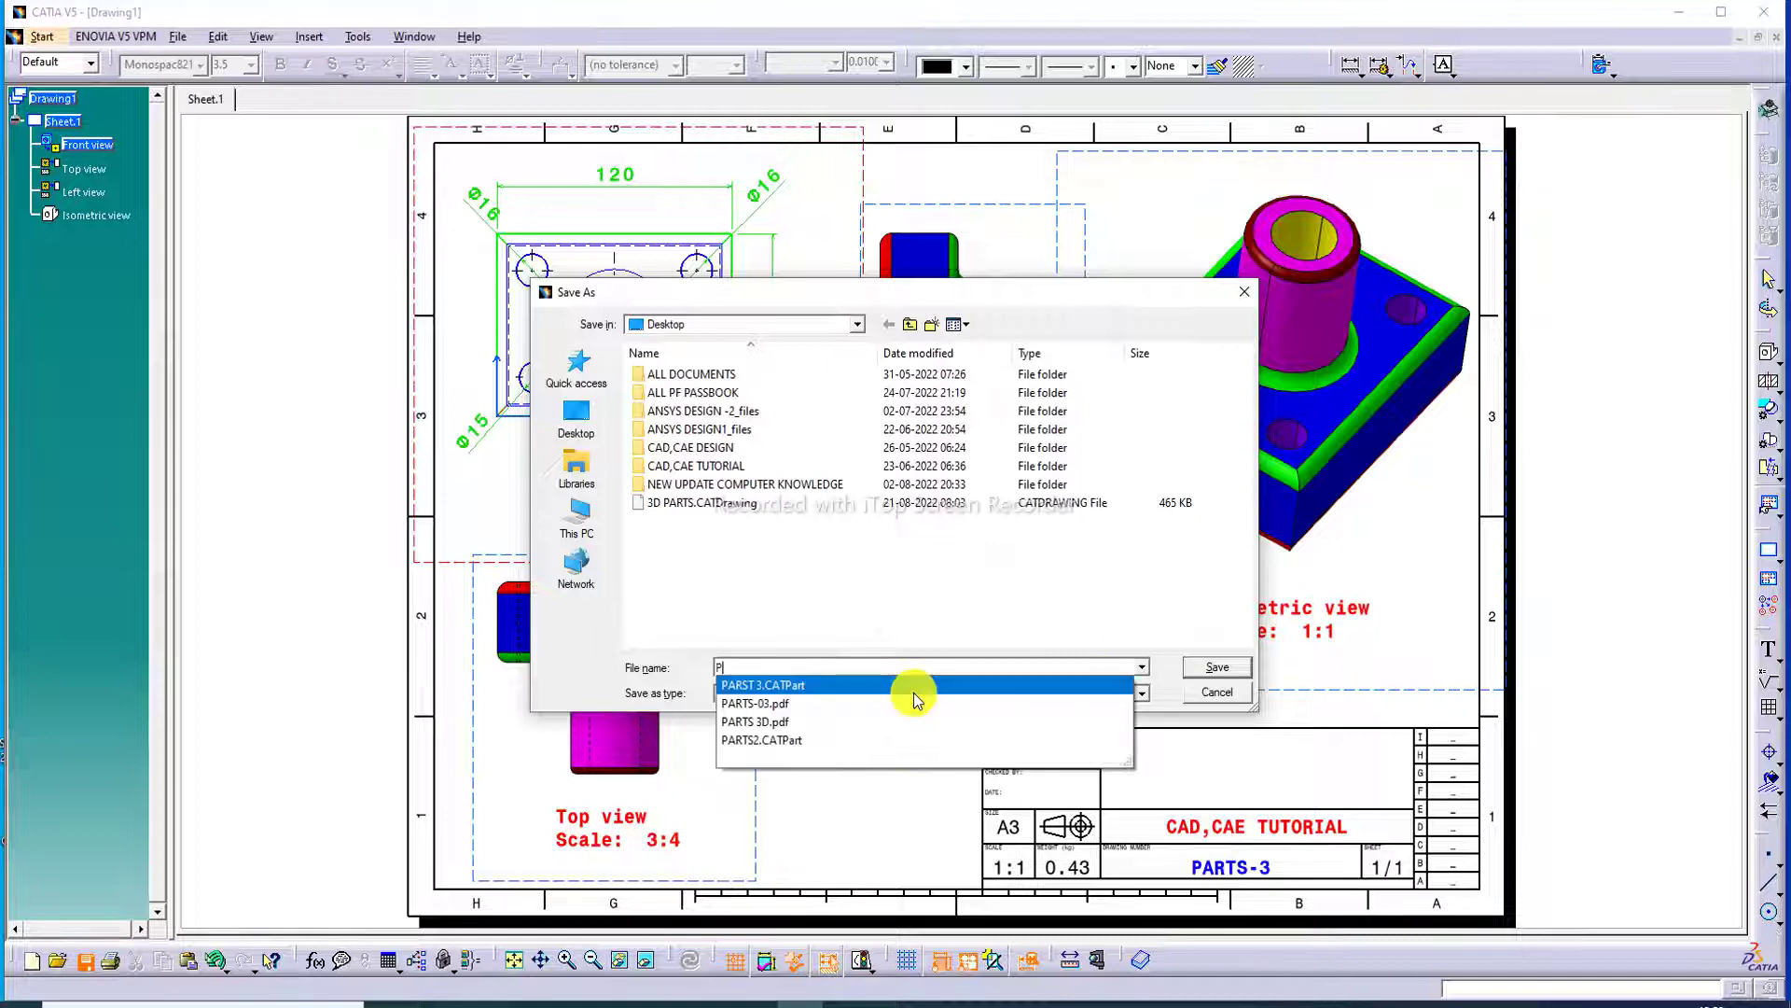
type("ARTS-03")
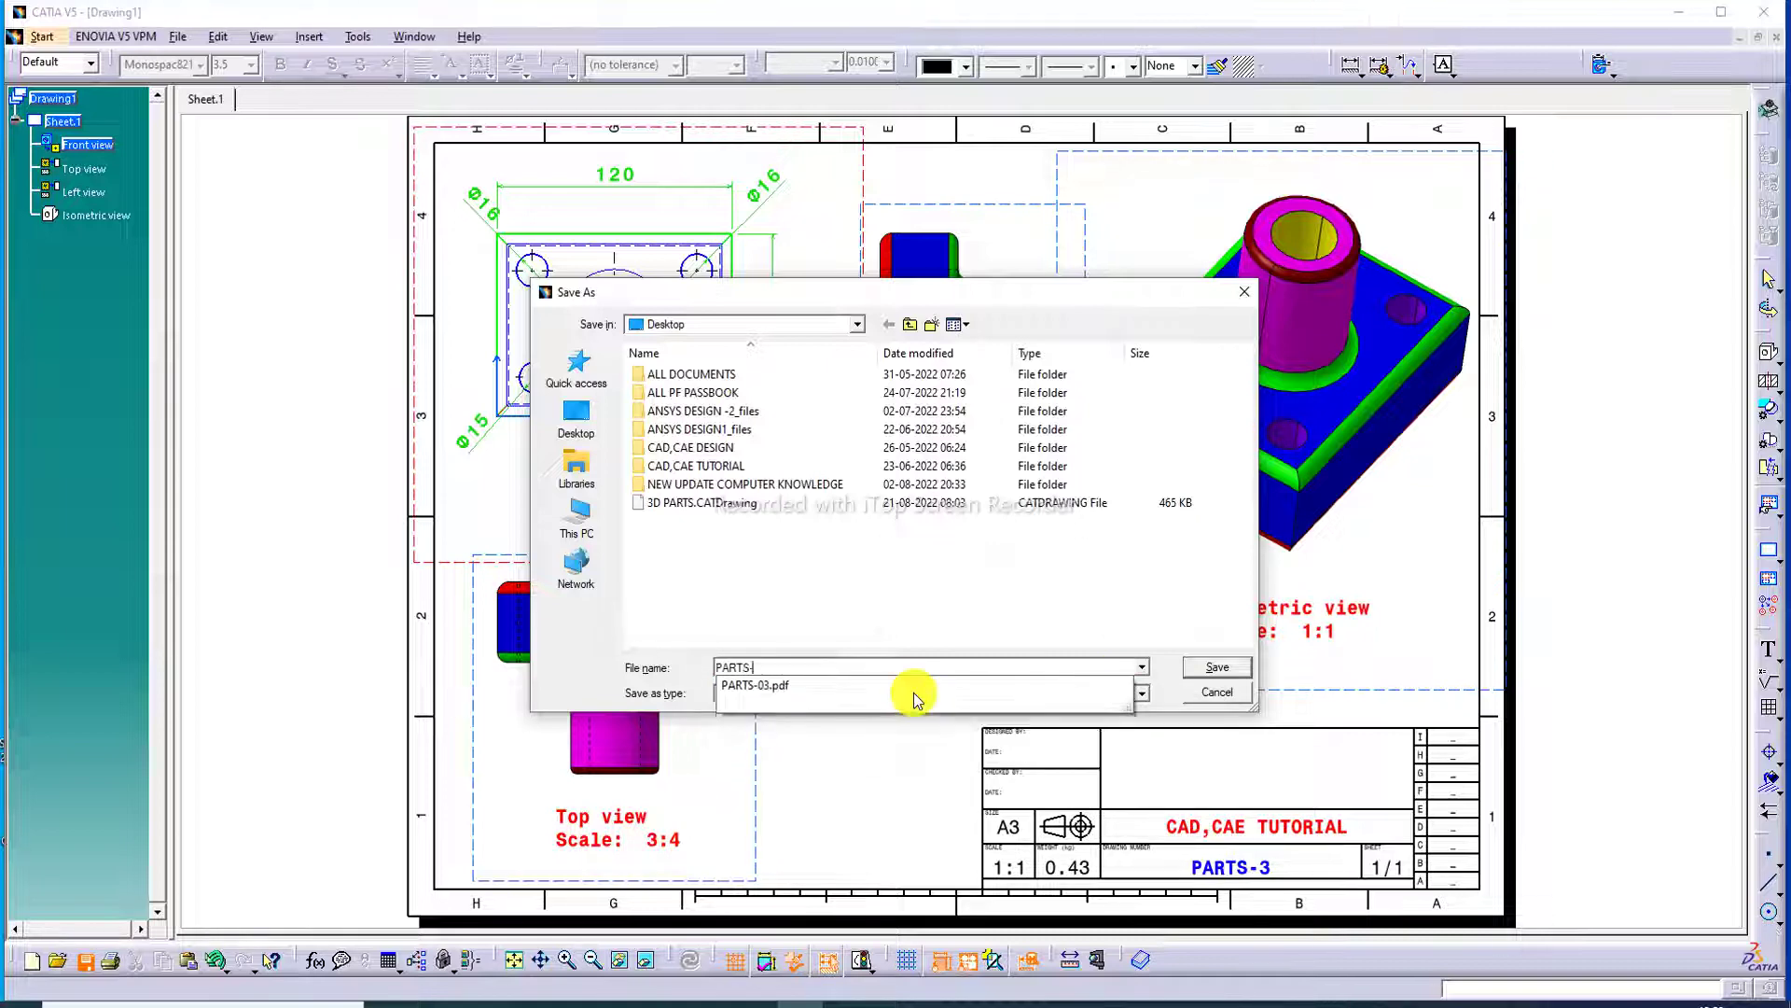
left_click(1211, 668)
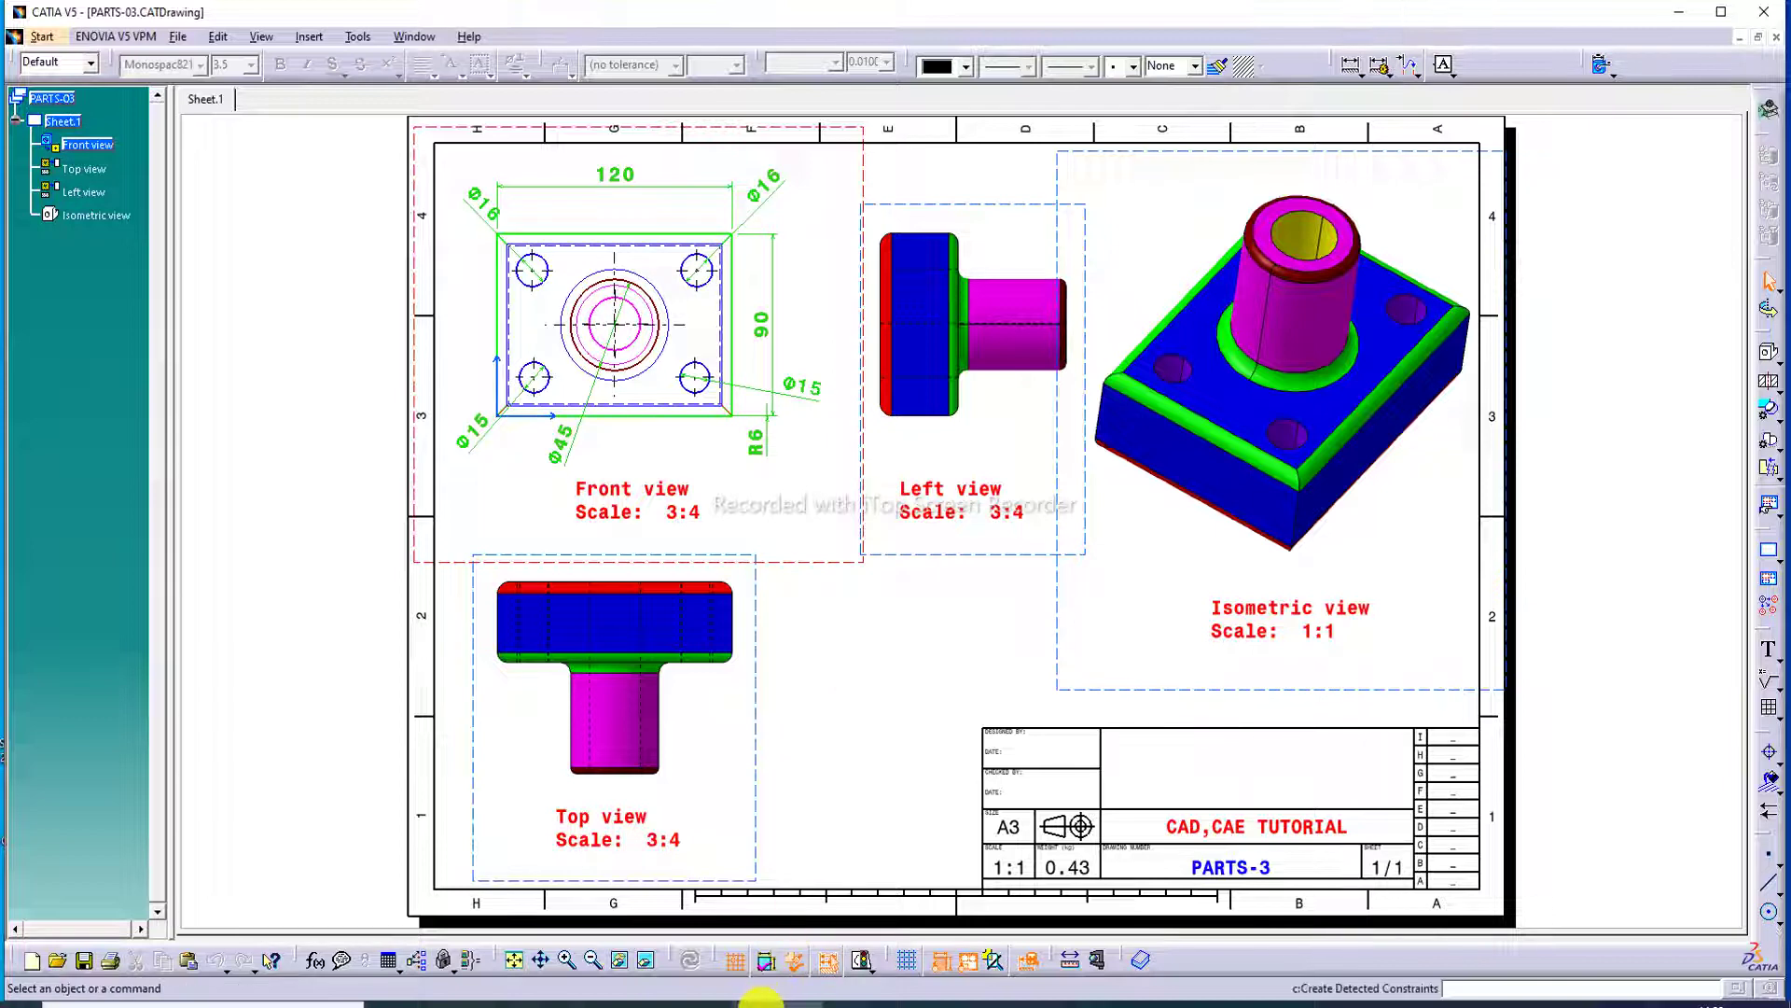
left_click(764, 1005)
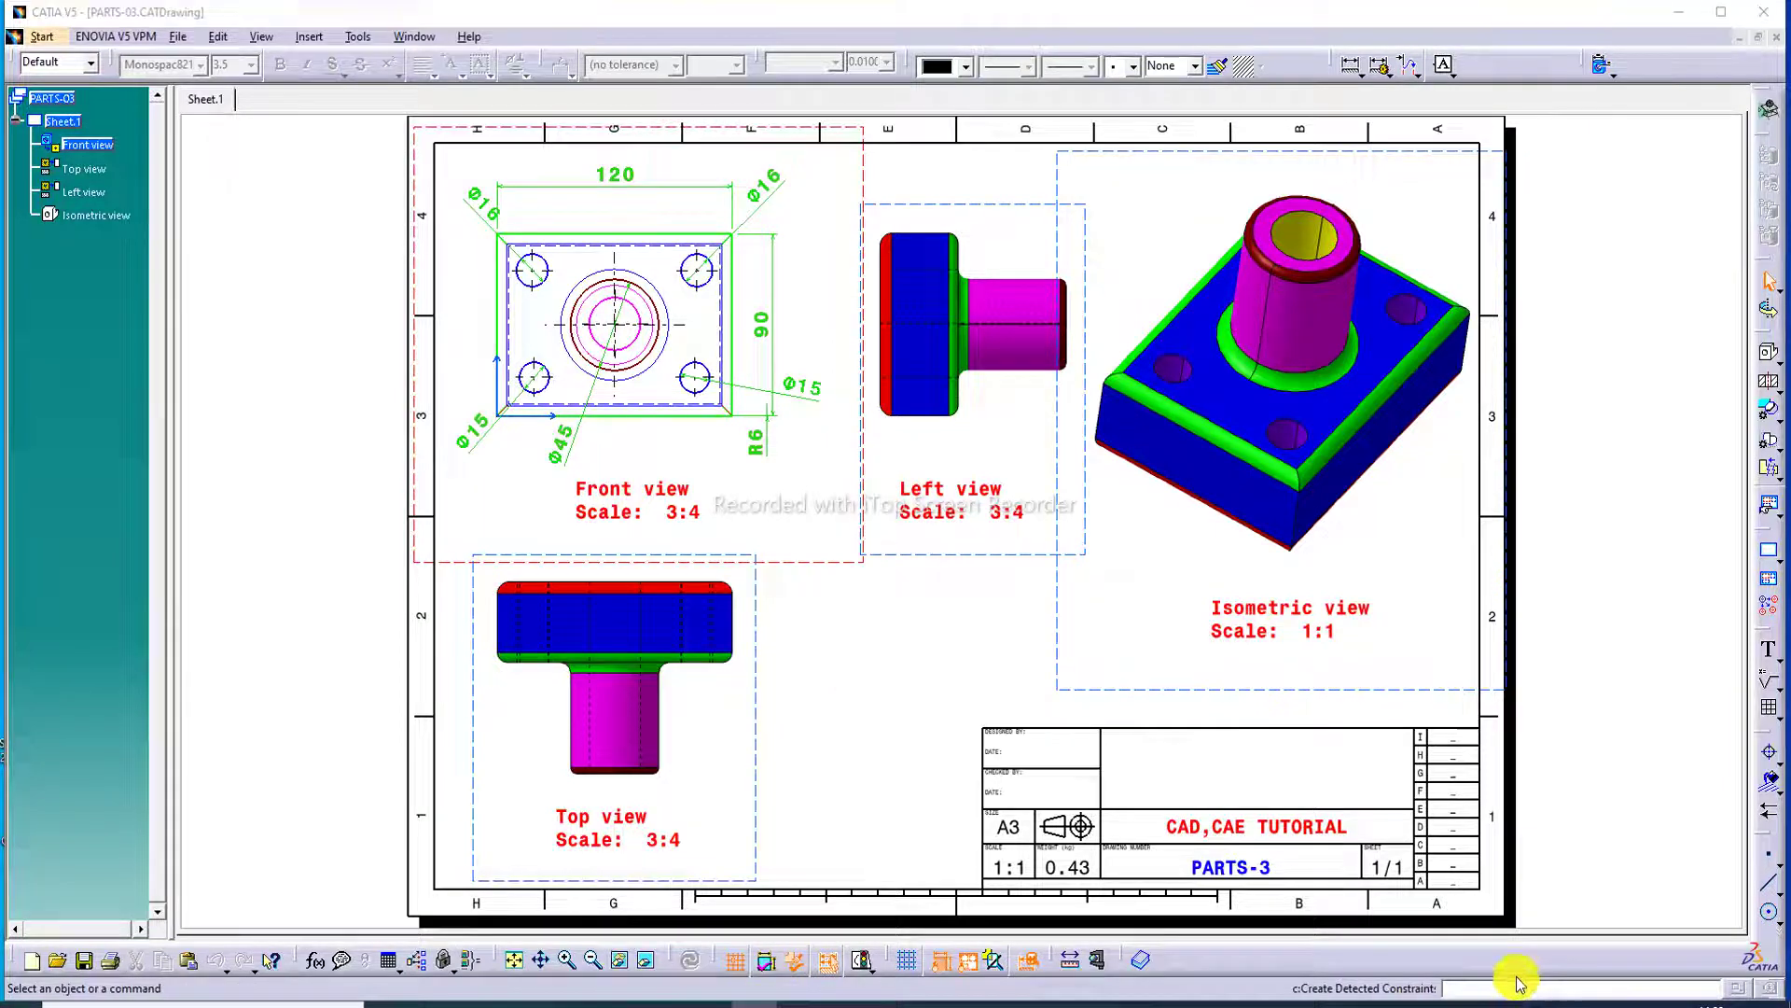